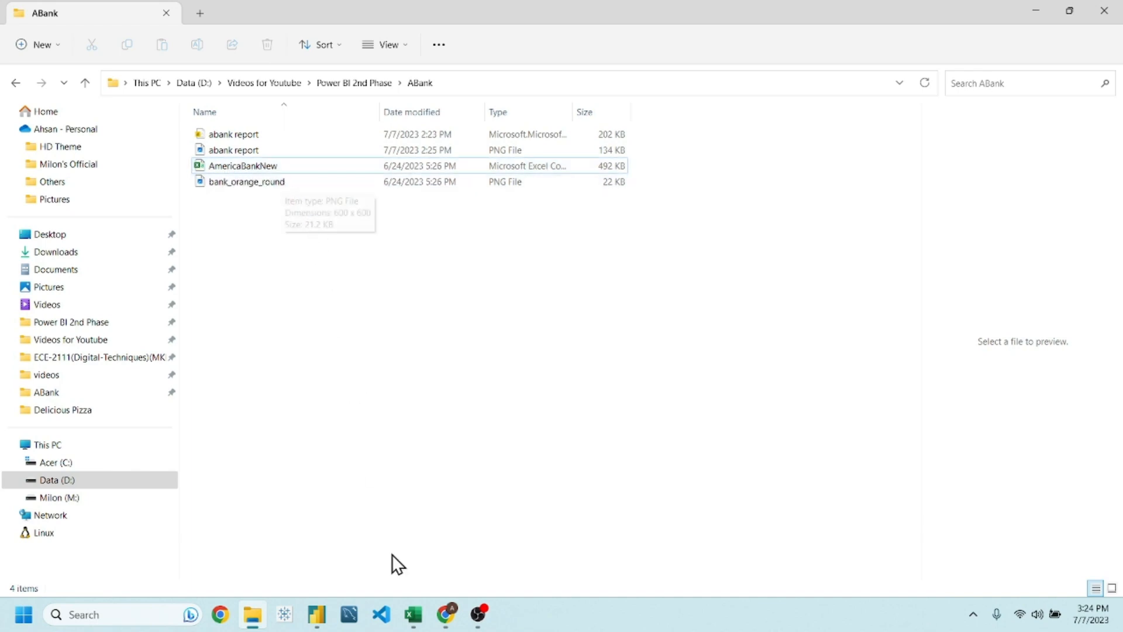
- Switch to the AmericaBankNew sheet in Excel and examine its columns, from Customer ID through Age, State, Date Joined, Balance and marital
left_click(413, 615)
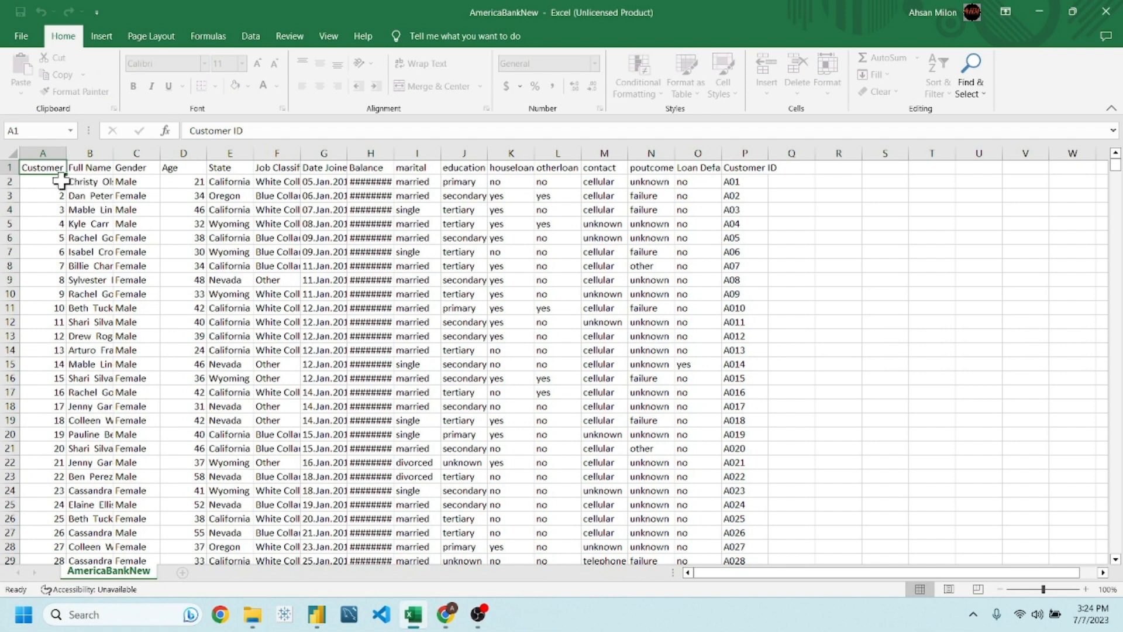
left_click(68, 147)
left_click(66, 153)
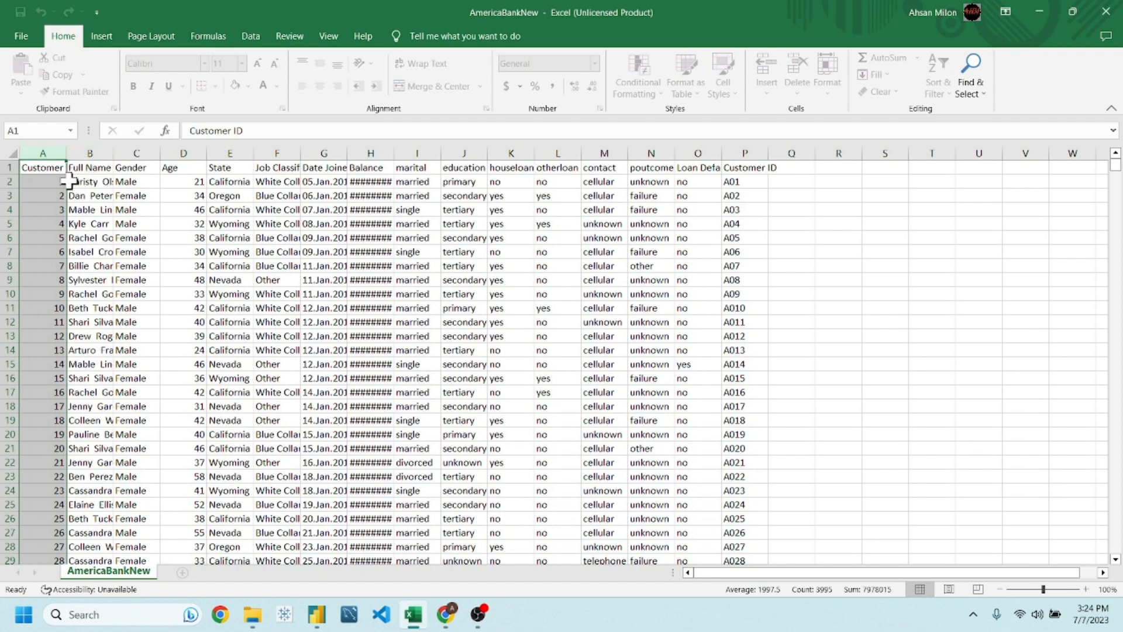
left_click(143, 153)
left_click(196, 153)
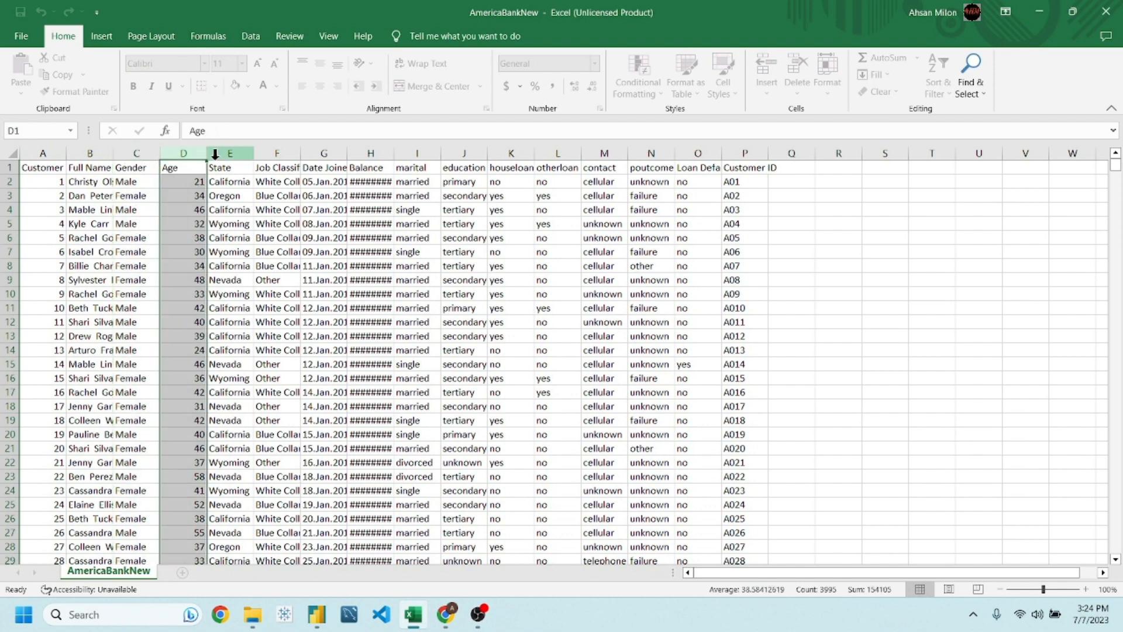
left_click(215, 153)
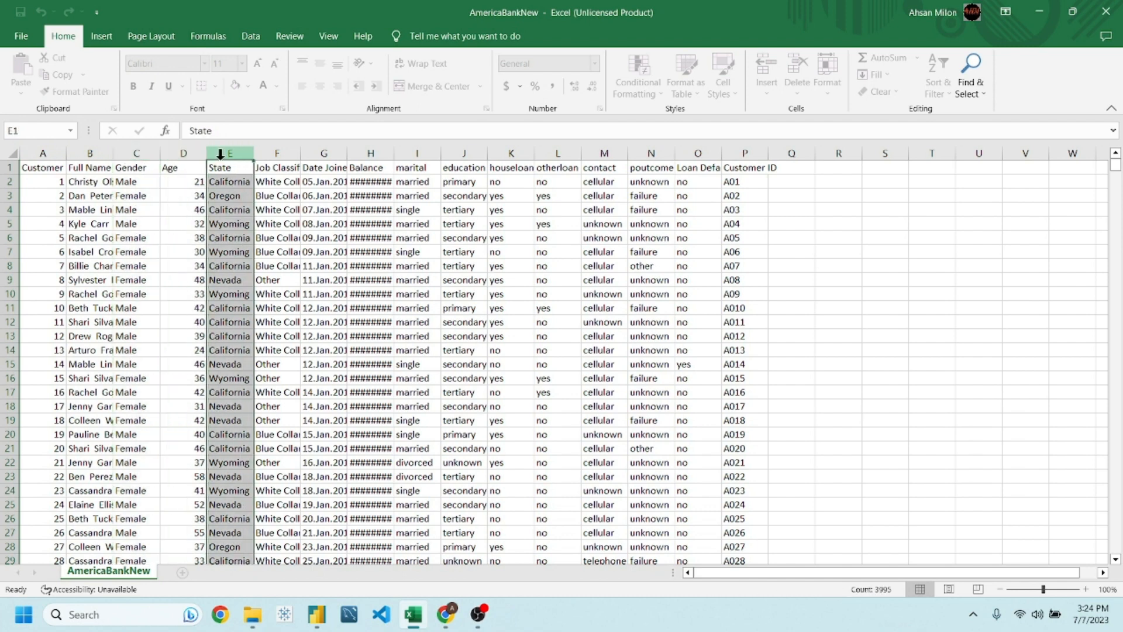
left_click(303, 153)
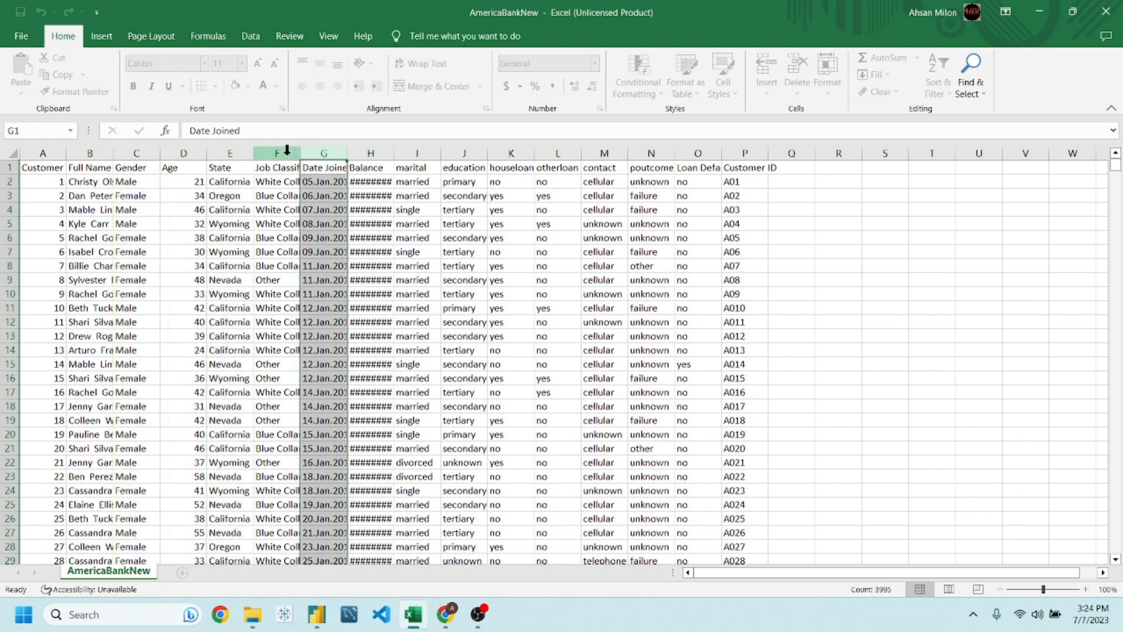
left_click(371, 153)
left_click(417, 154)
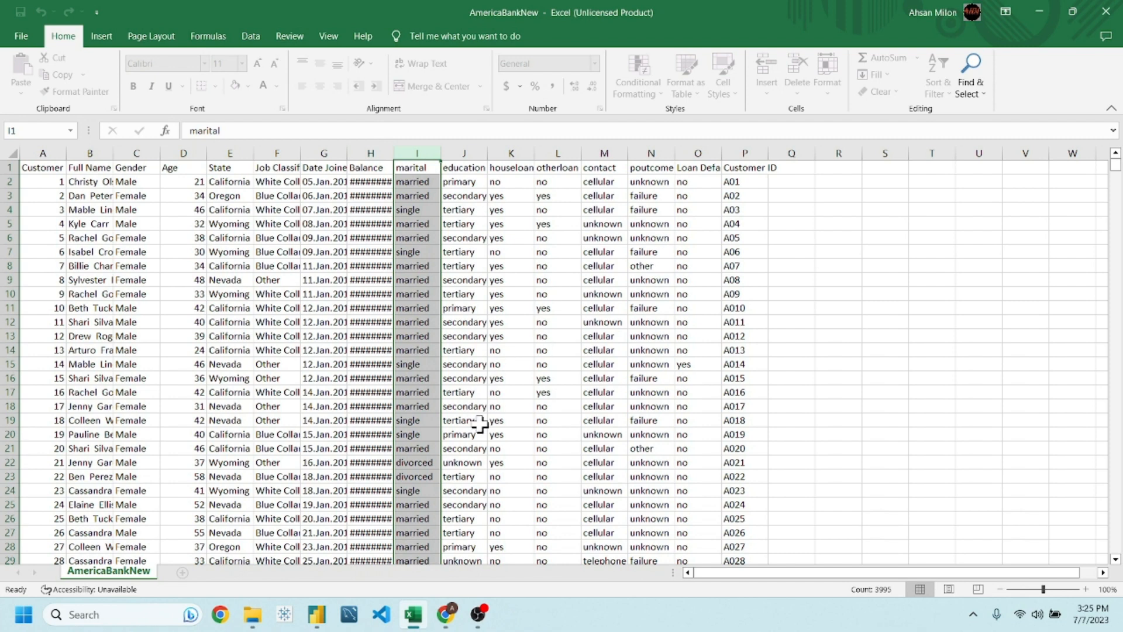
left_click(833, 333)
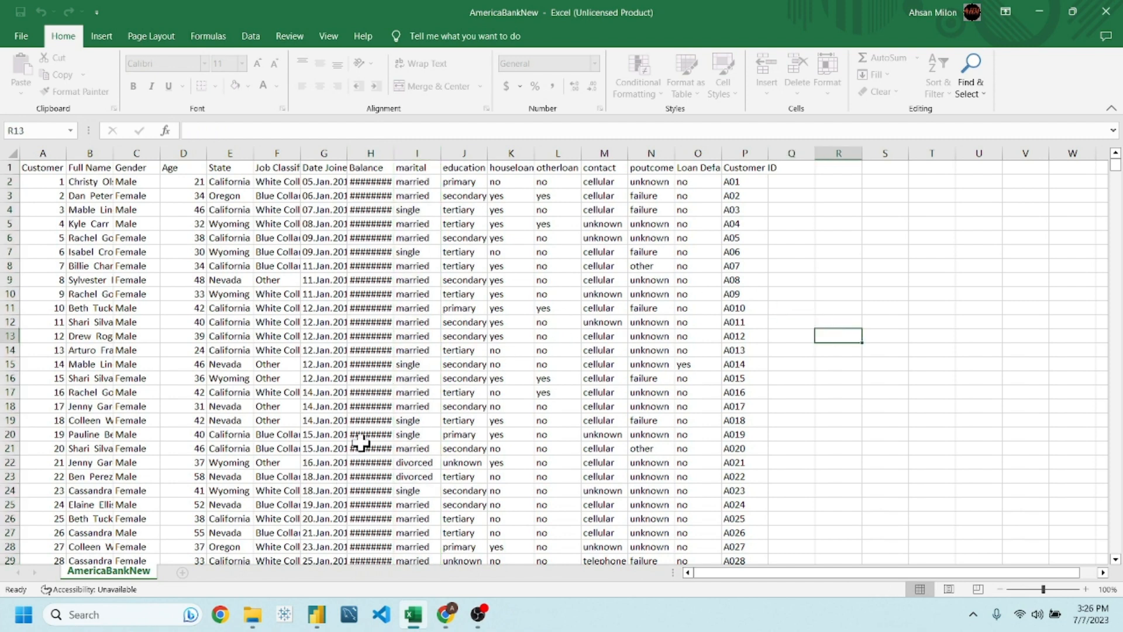
- Switch to the abank report in Power BI Desktop and examine the American Bank dashboard's charts, cards and slicers
mouse_move(319, 616)
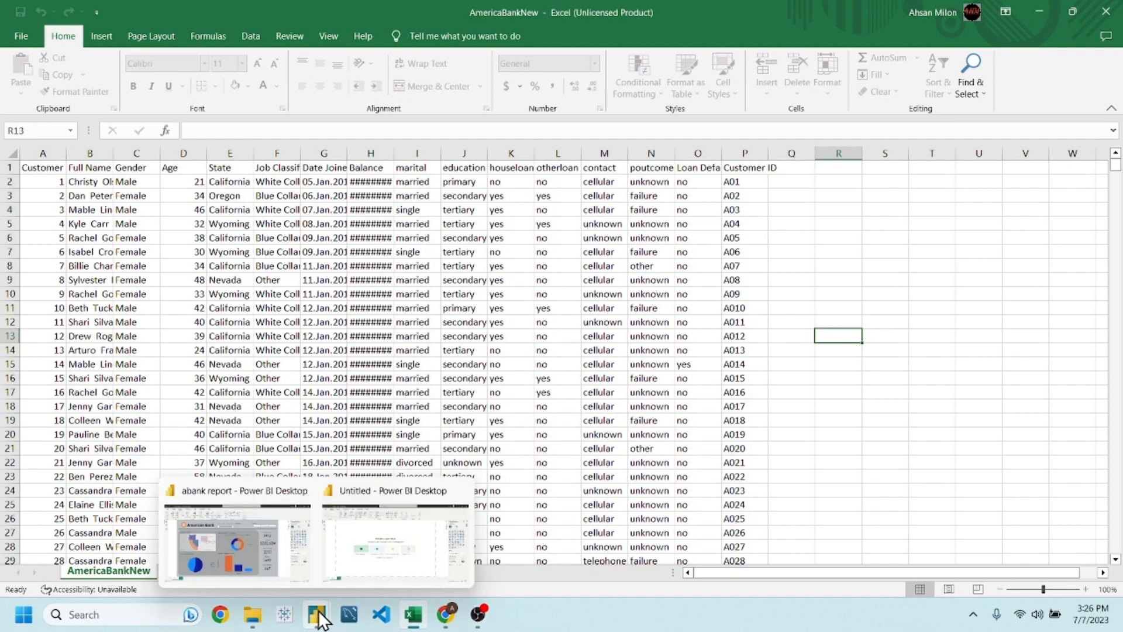
left_click(281, 525)
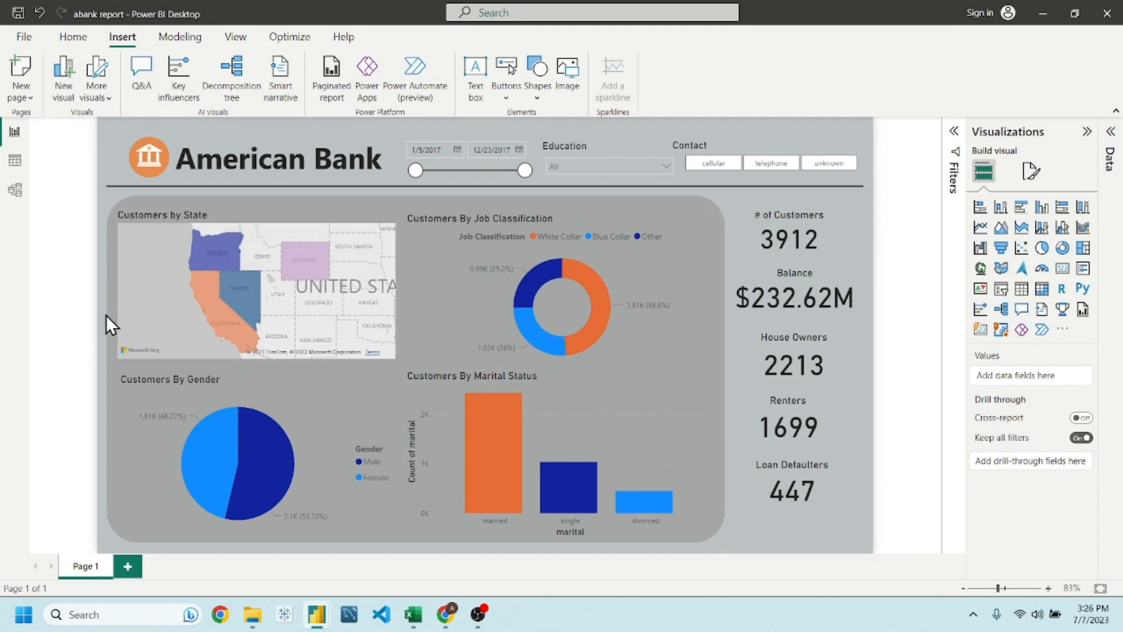
left_click(146, 327)
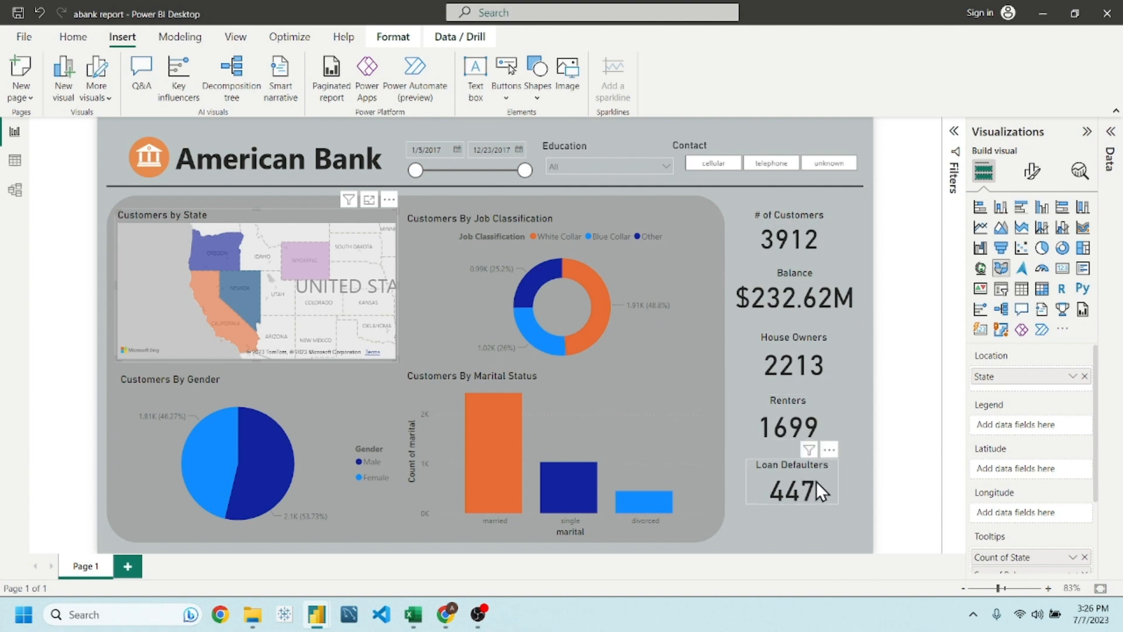
left_click(449, 183)
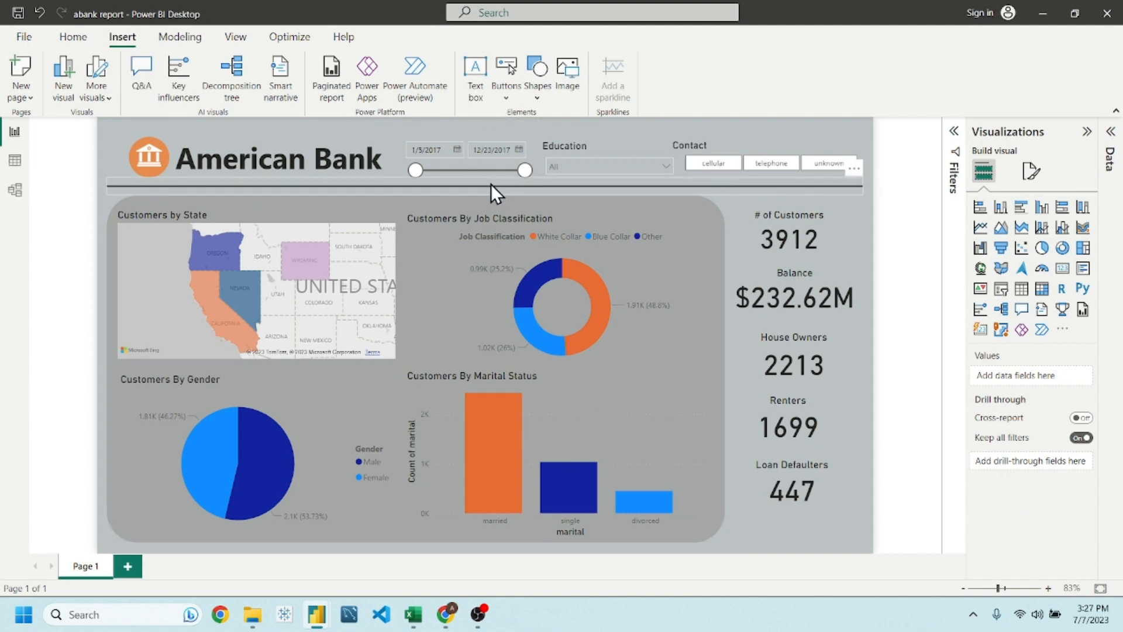
- Narrow the Date Joined slicer's end date to 6/23/2017 and extend it back to late December 2017
left_click(477, 173)
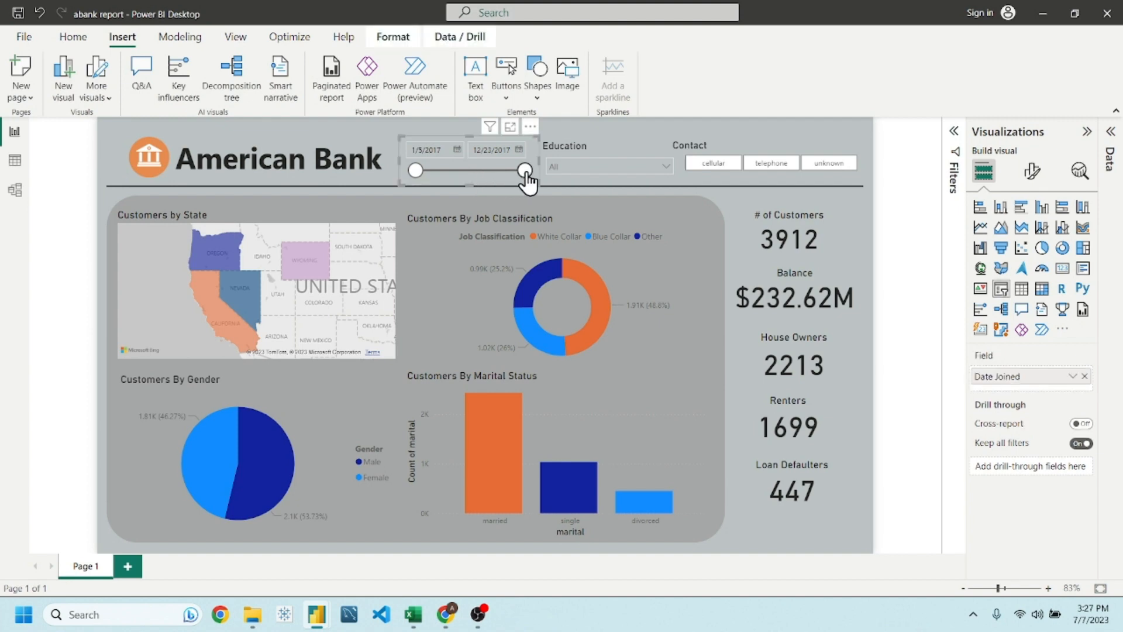
left_click_drag(500, 174, 472, 173)
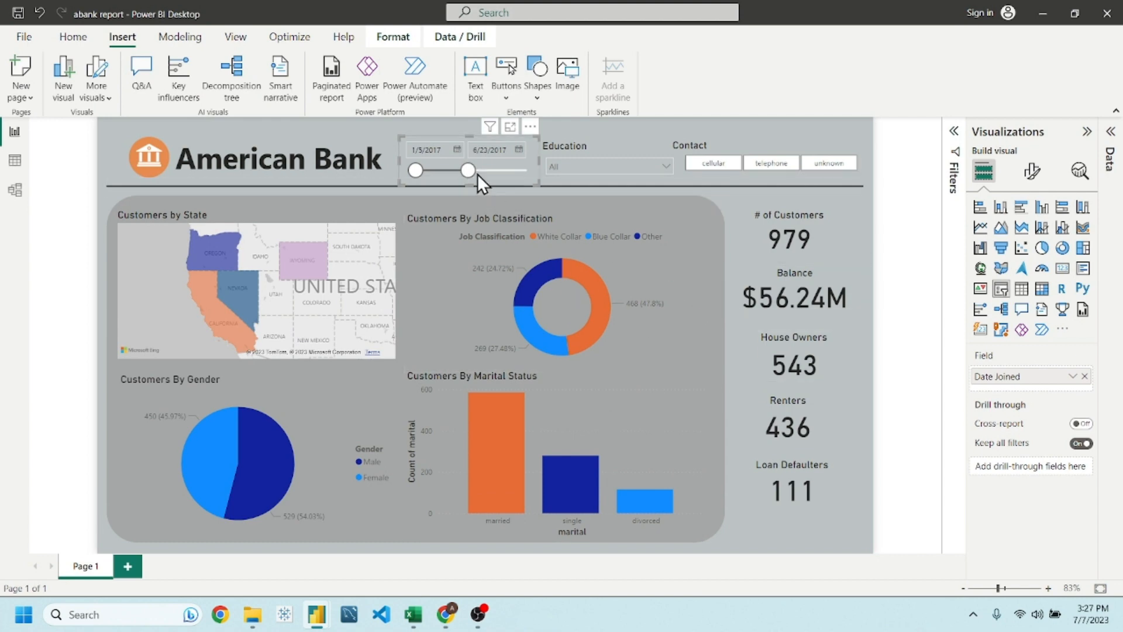
left_click_drag(498, 172, 535, 171)
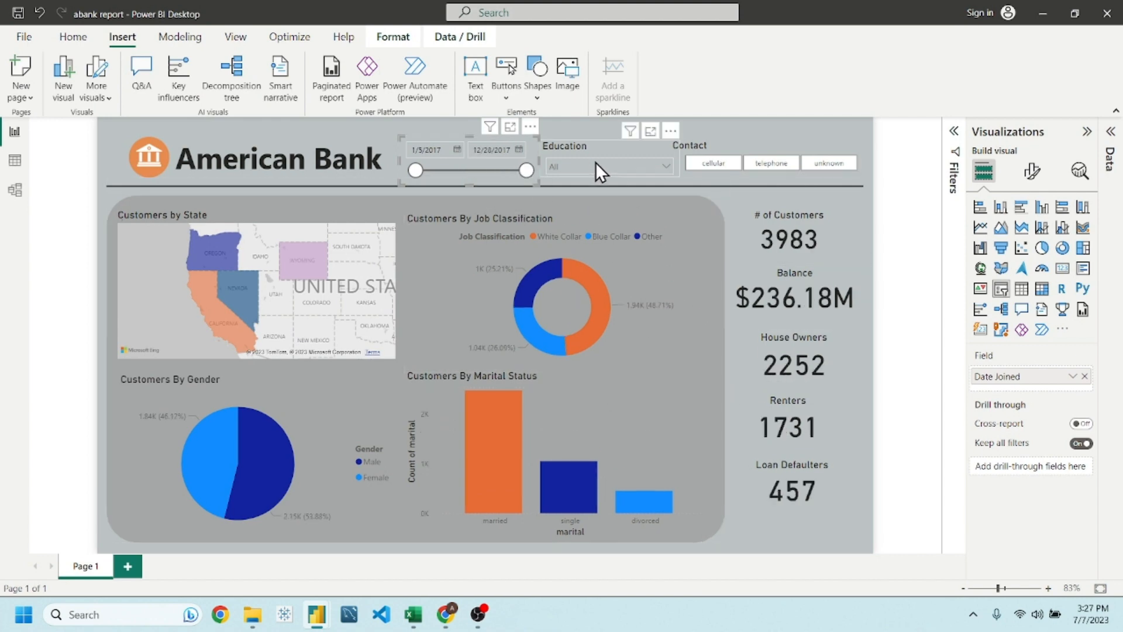
- Filter the dashboard with the Education slicer by primary, secondary and finally tertiary, and collapse the slicer's list
left_click(641, 166)
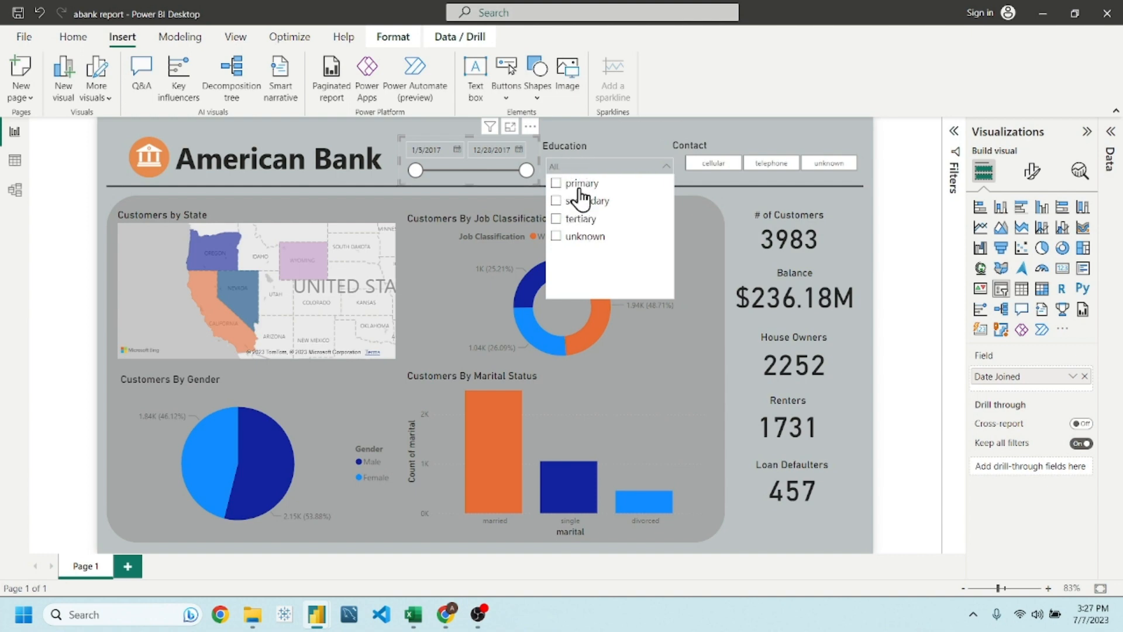
left_click(558, 185)
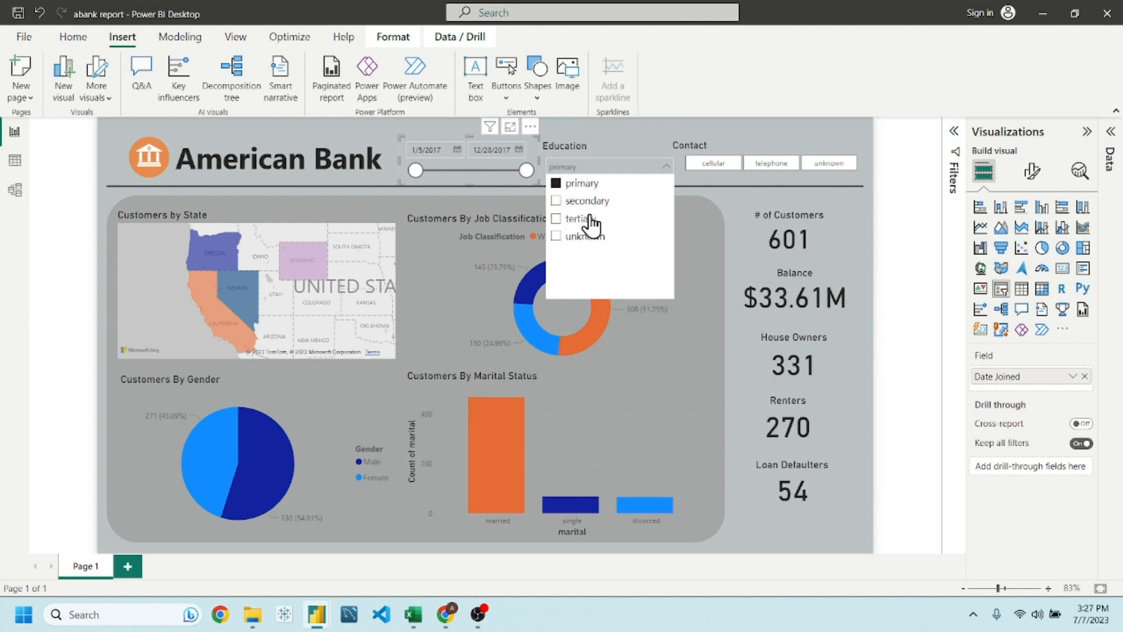
left_click(556, 202)
left_click(556, 219)
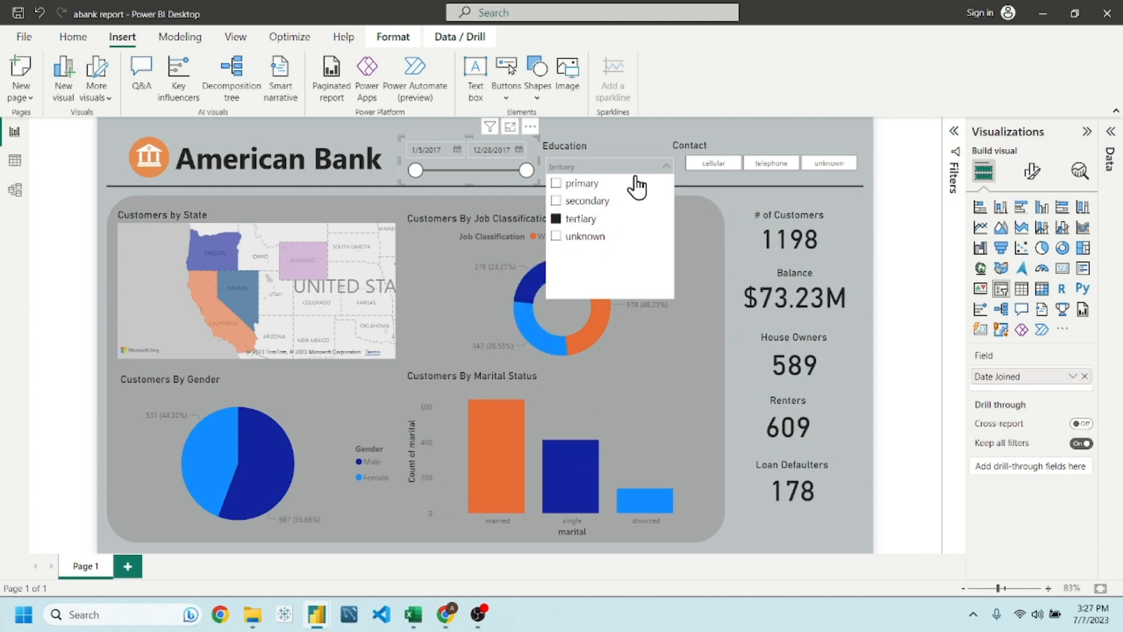
left_click(651, 162)
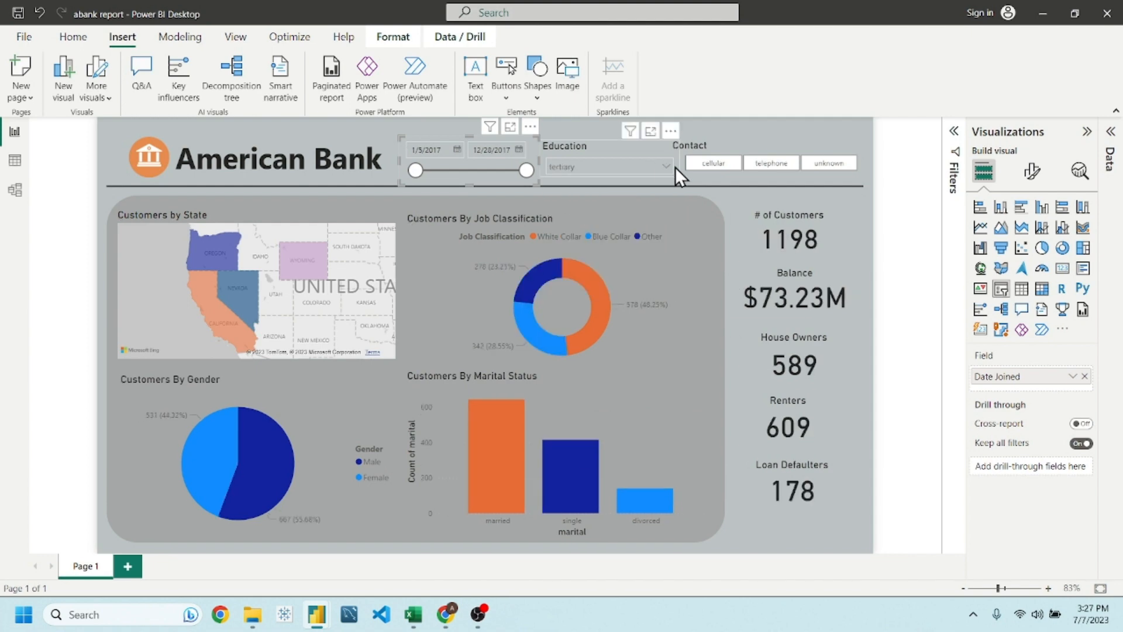
- Filter the dashboard by the telephone contact type and clear that filter again
left_click(714, 170)
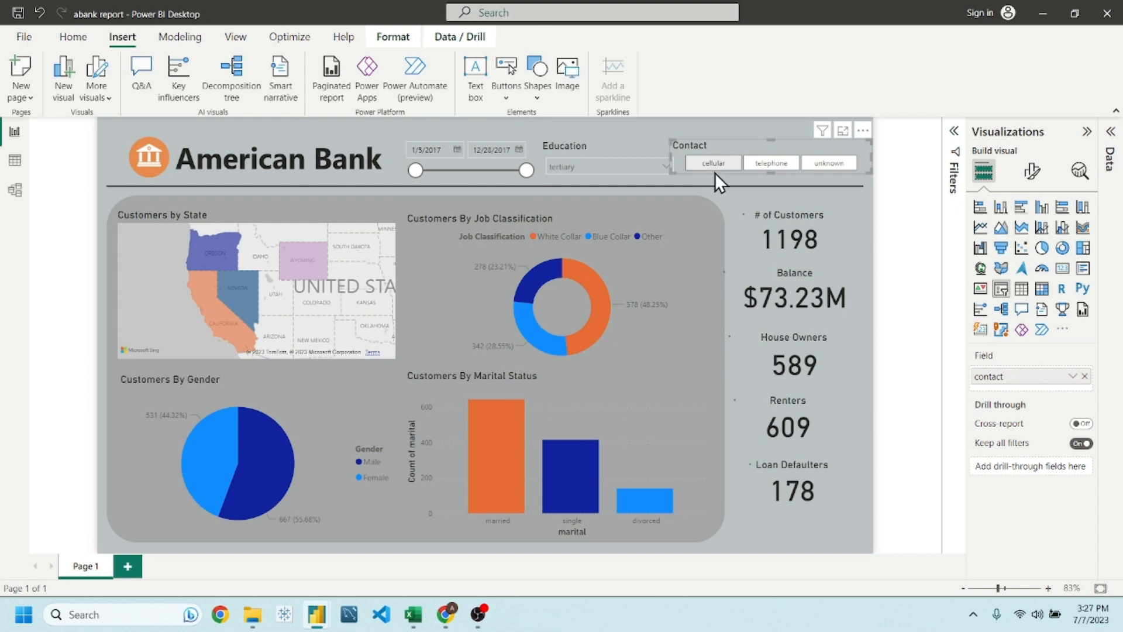
left_click(771, 166)
left_click(735, 127)
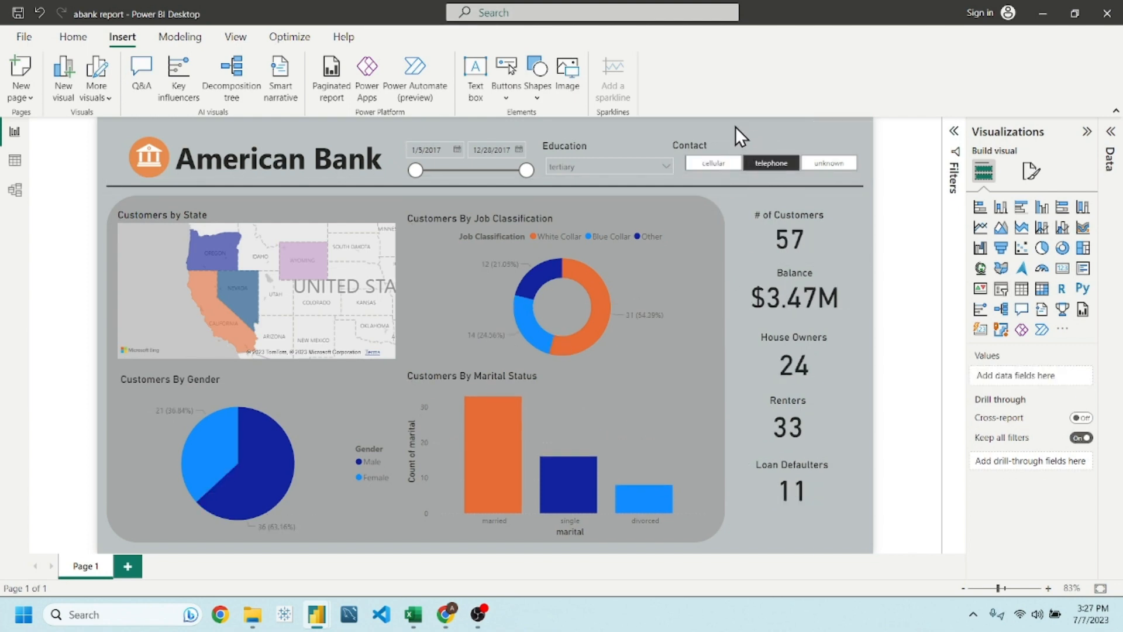
left_click(762, 165)
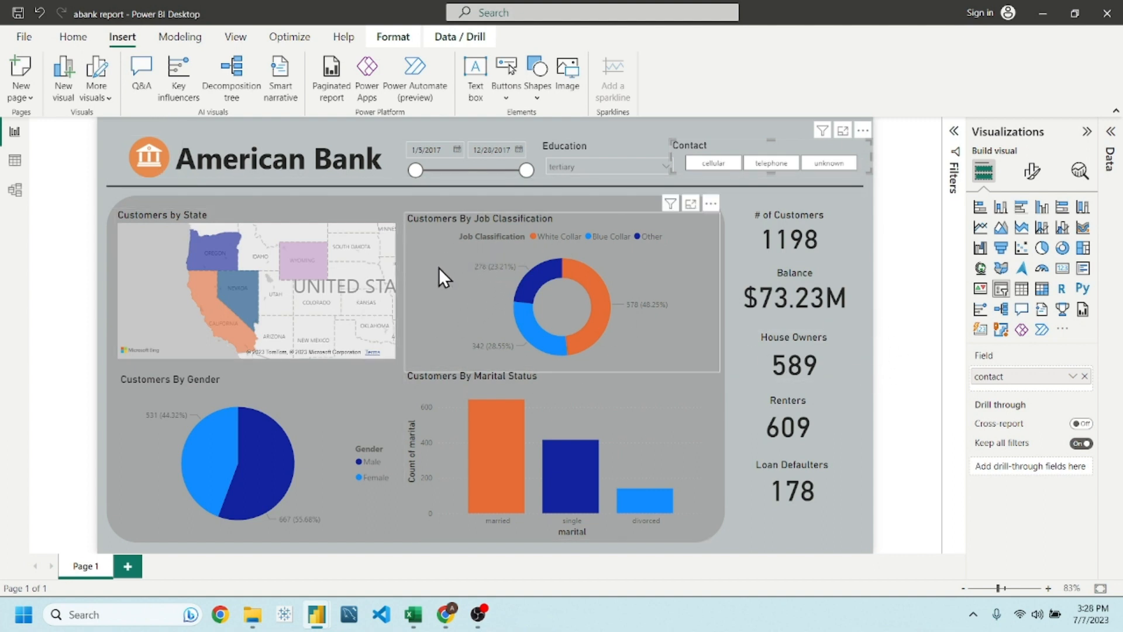
- Look at the AmericaBankNew sheet in Excel again and return to the abank report in Power BI Desktop
left_click(413, 614)
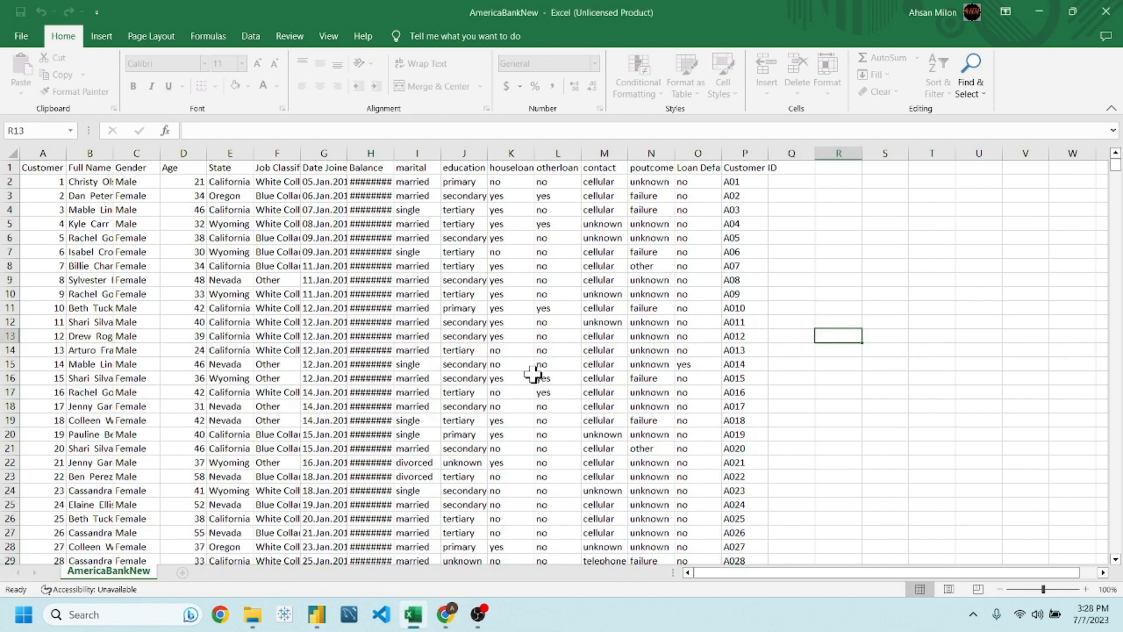
mouse_move(414, 619)
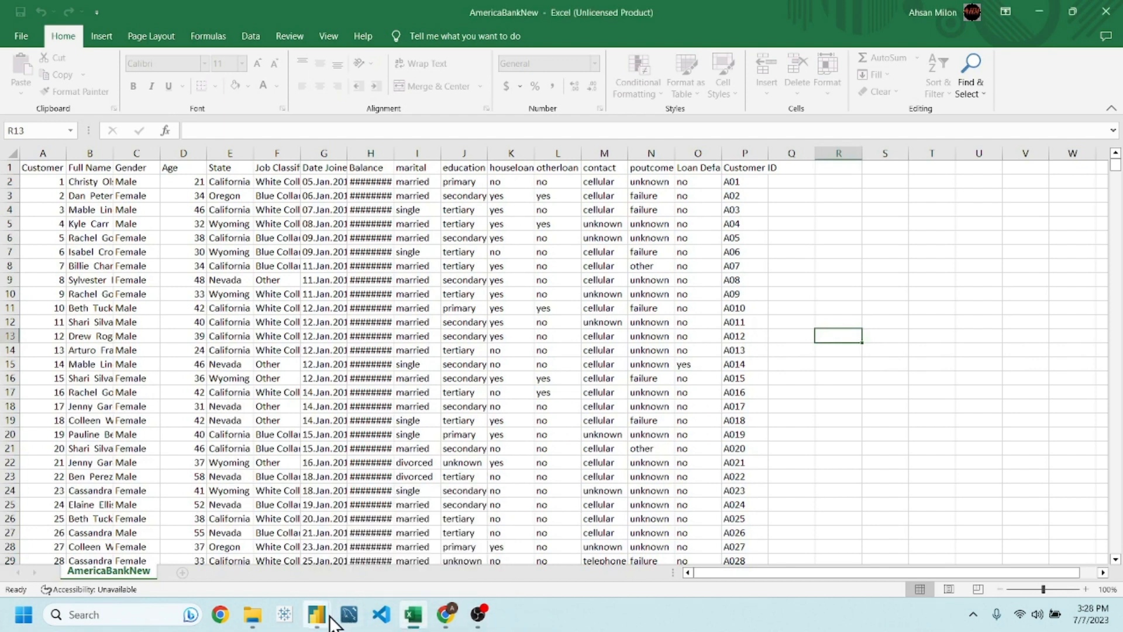
mouse_move(320, 611)
left_click(308, 551)
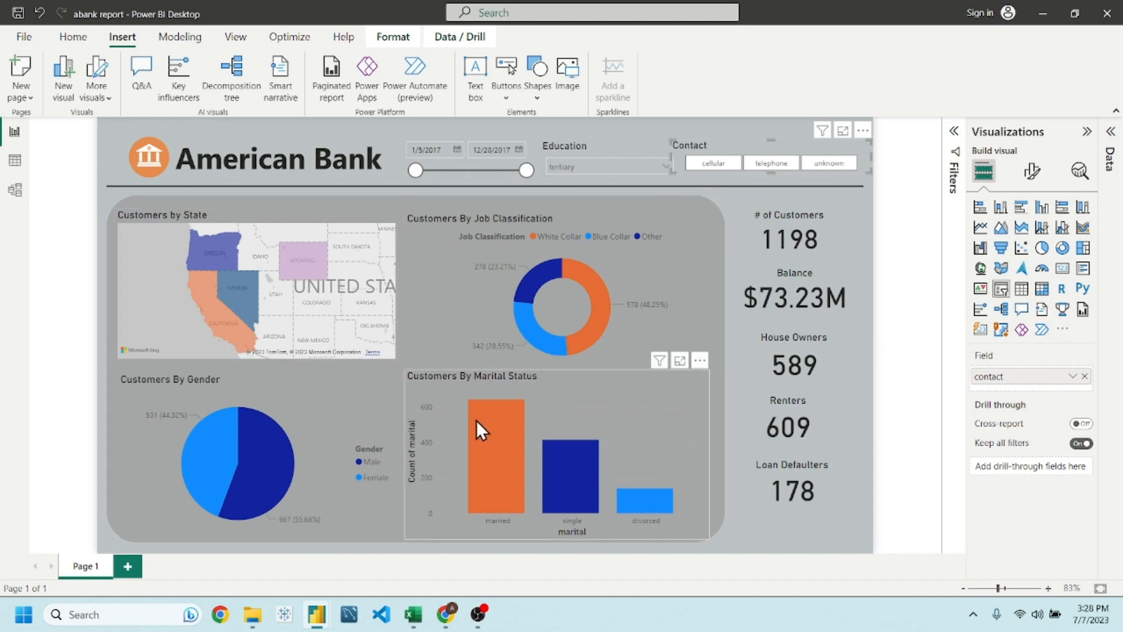
- In the untitled Power BI report, import AmericaBankNew.csv as a Text/CSV source and open it for transformation in Power Query
mouse_move(318, 611)
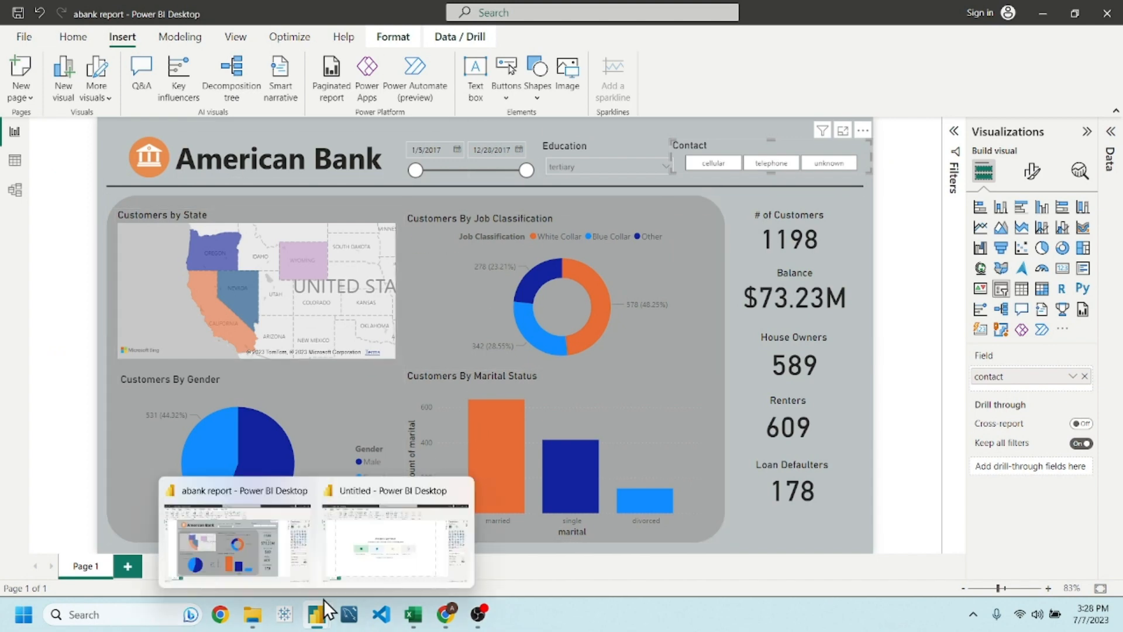
left_click(344, 549)
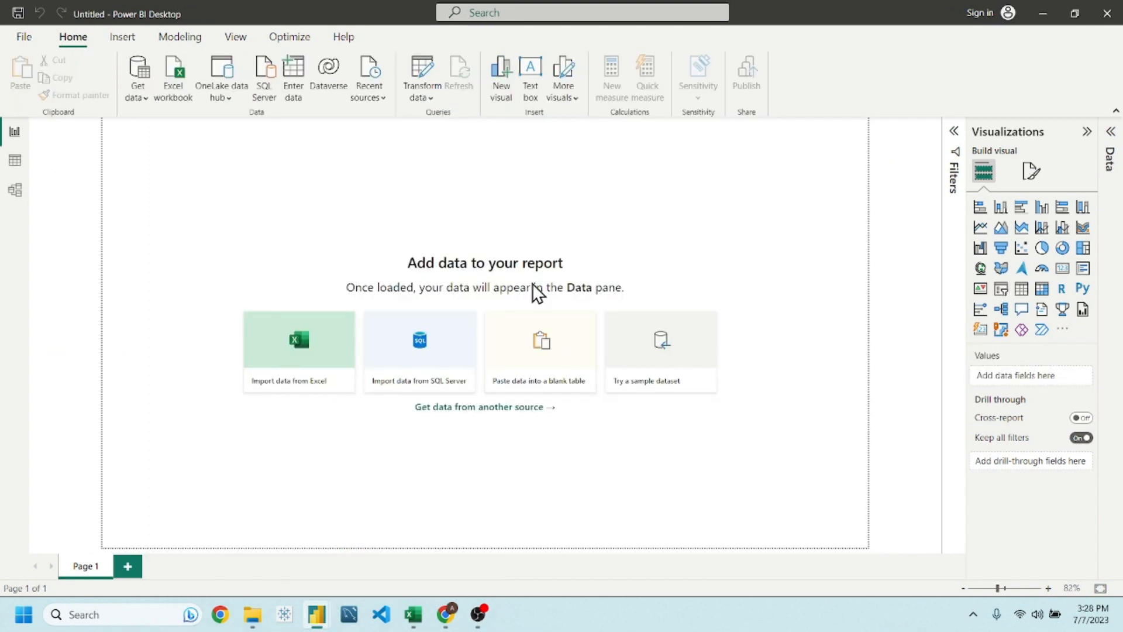
left_click(140, 69)
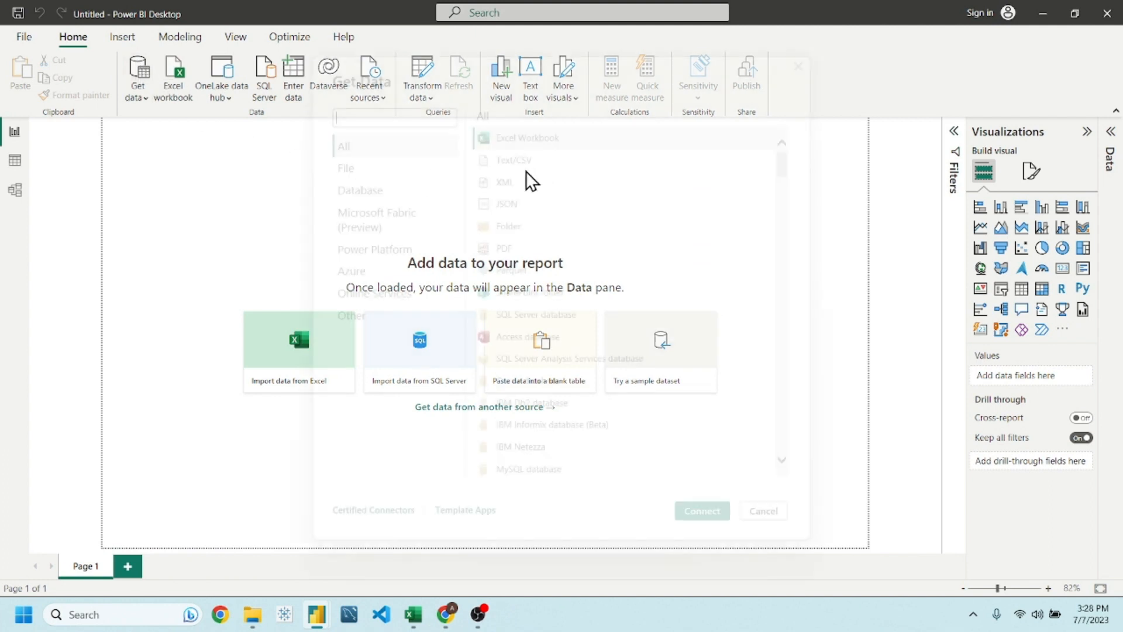
double_click(522, 159)
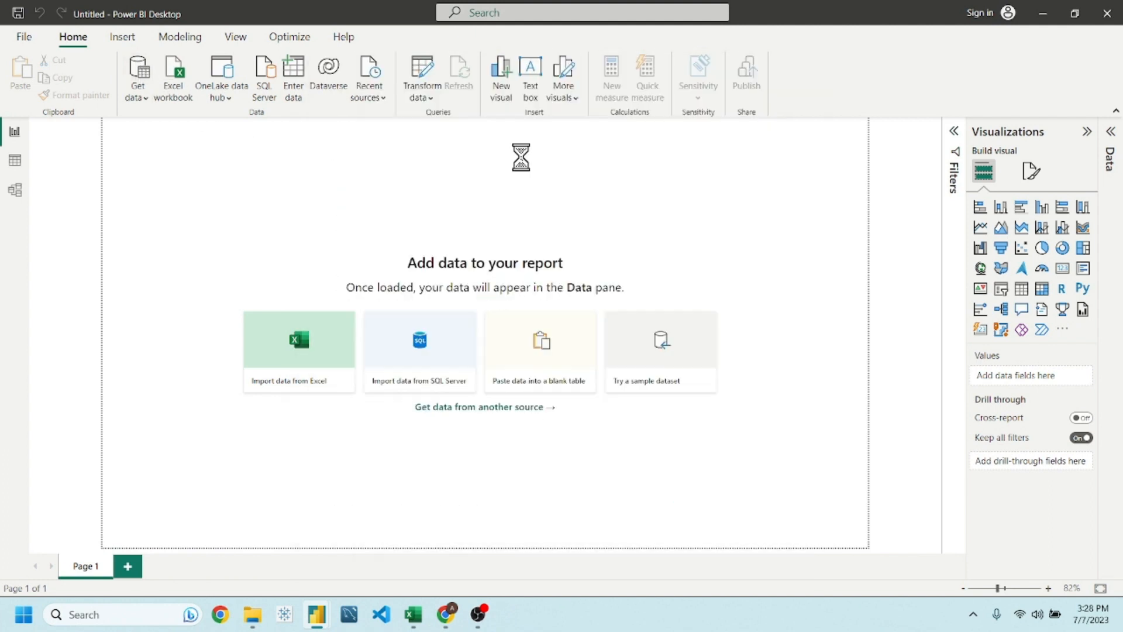
double_click(168, 131)
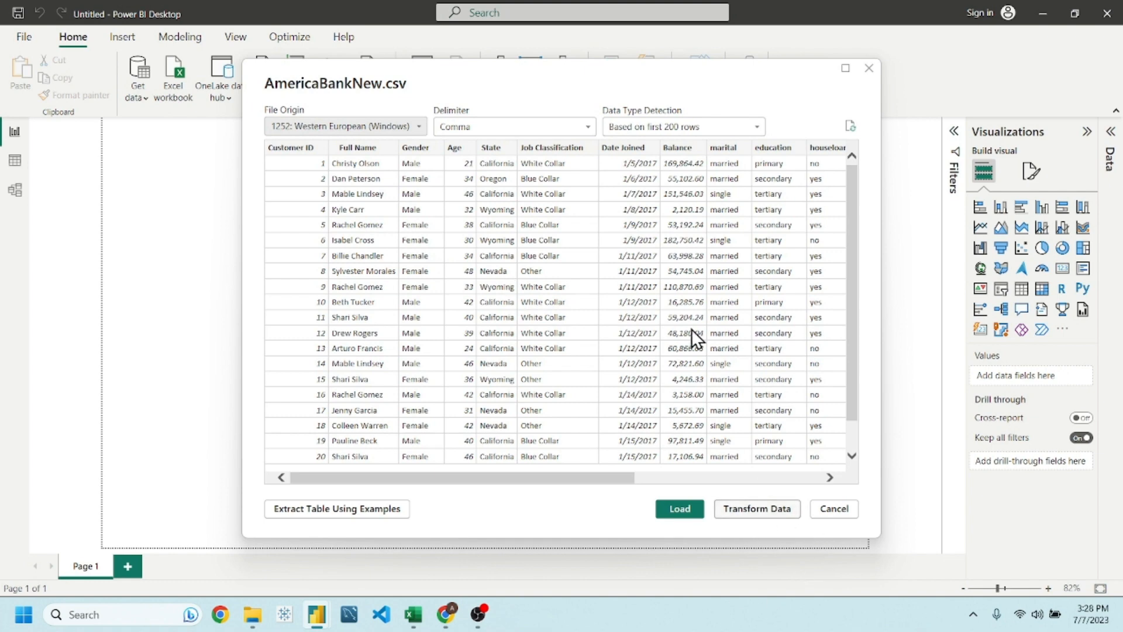
scroll(585, 374, "down", 1)
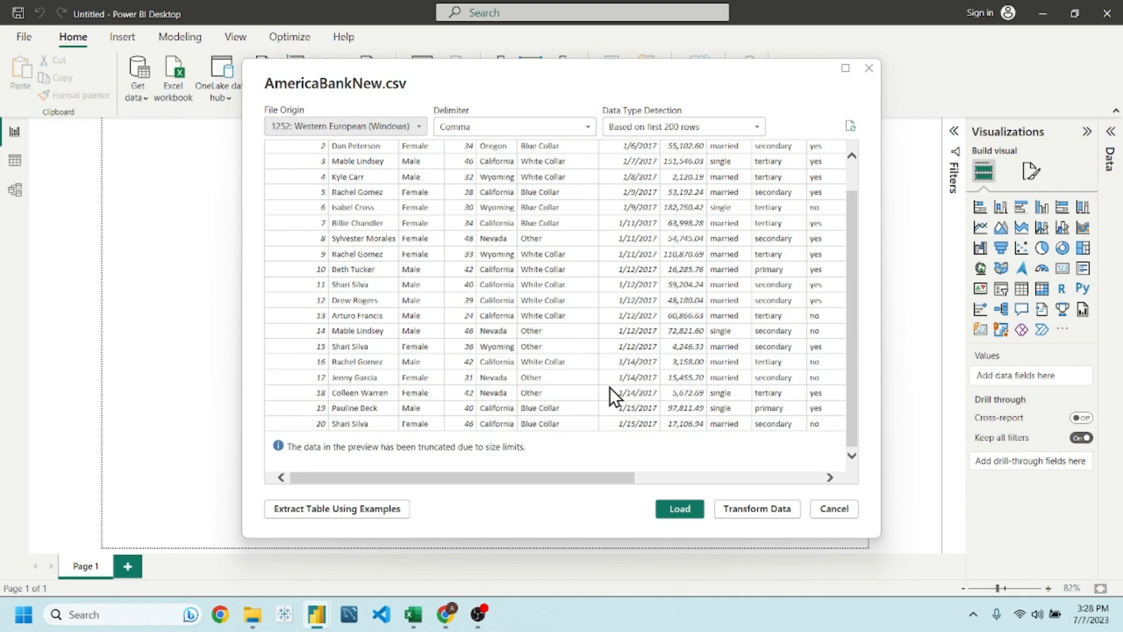
left_click(752, 509)
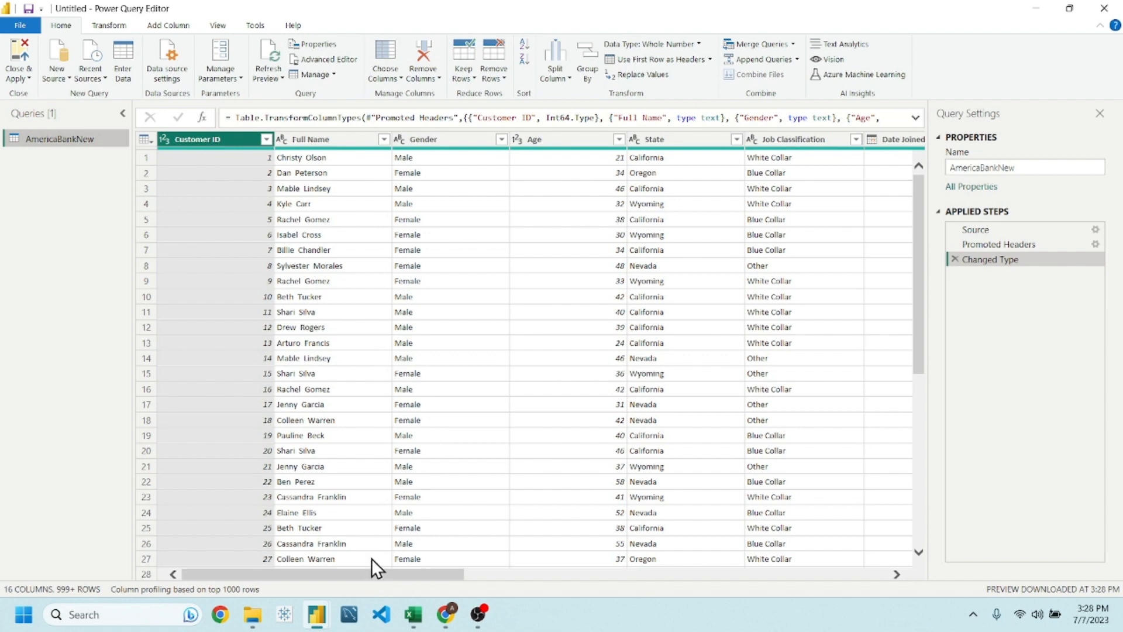
- Review the AmericaBankNew query's columns and data types, and apply the query to load it into the report
left_click_drag(356, 575, 268, 575)
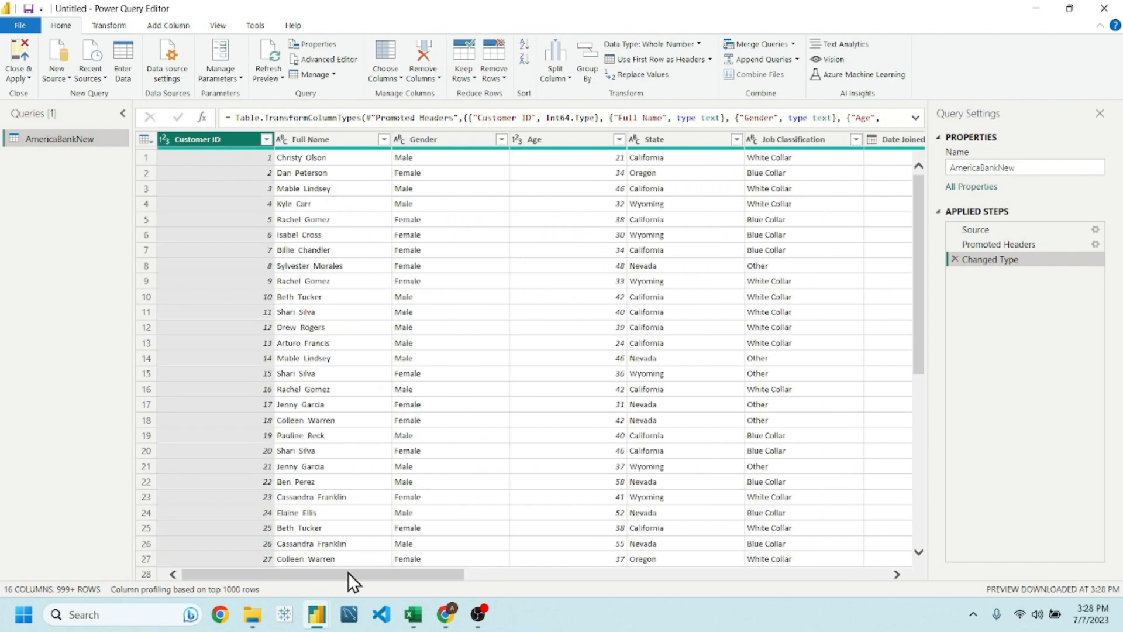
left_click_drag(329, 574, 428, 576)
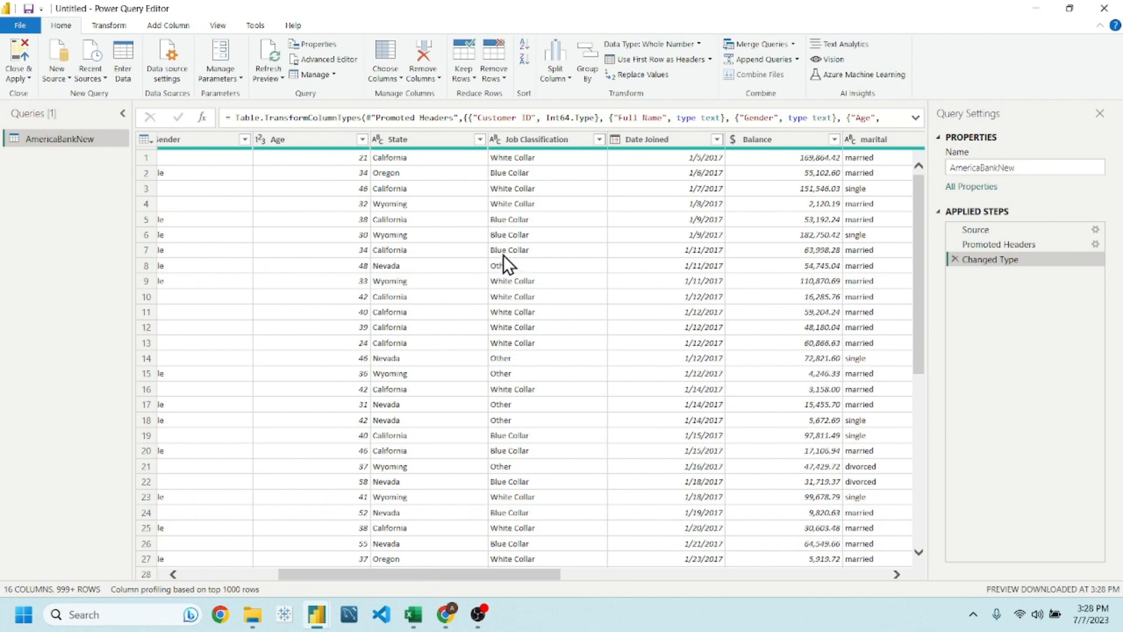
left_click_drag(398, 573, 281, 562)
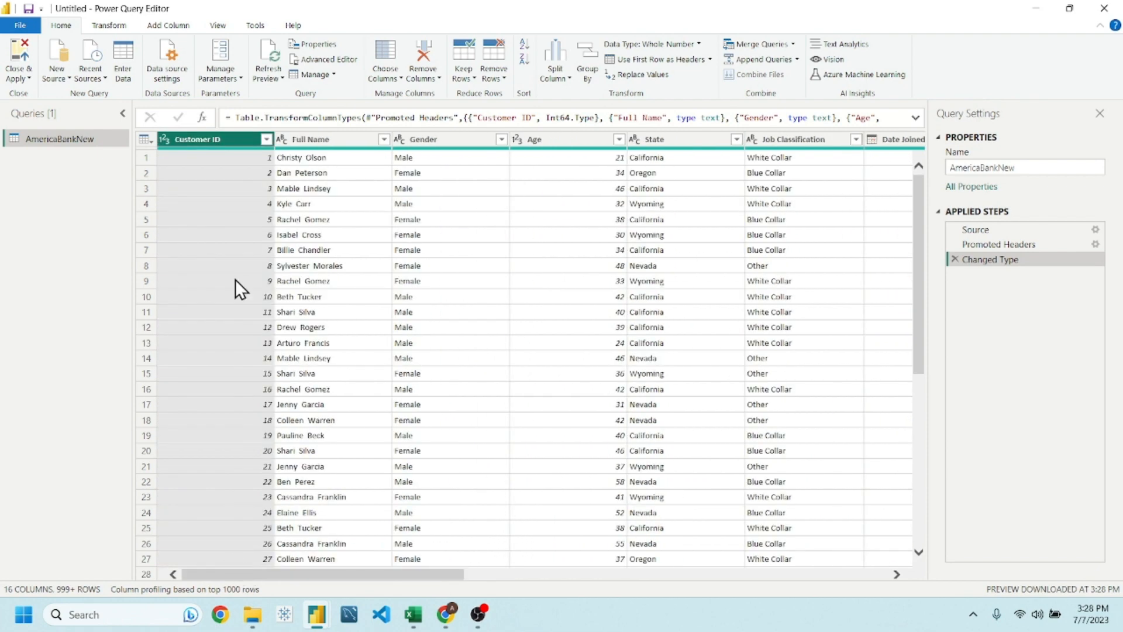
left_click(18, 59)
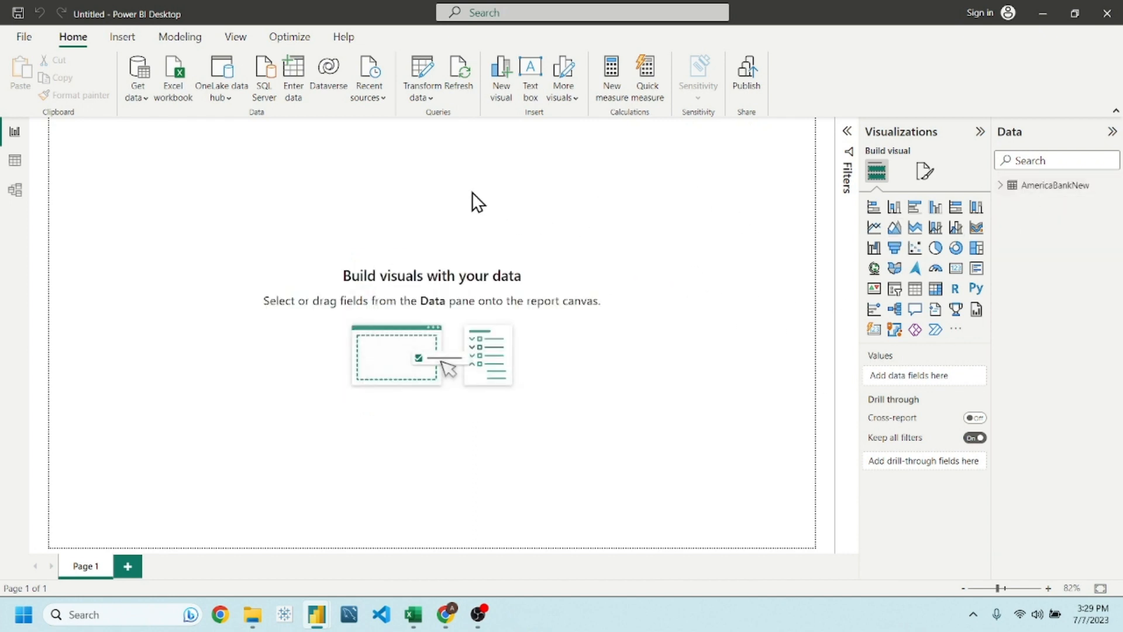
- Insert a rounded rectangle shape and enlarge it to cover most of the page, against the page's lower-left corner
left_click(923, 173)
left_click(123, 37)
left_click(536, 94)
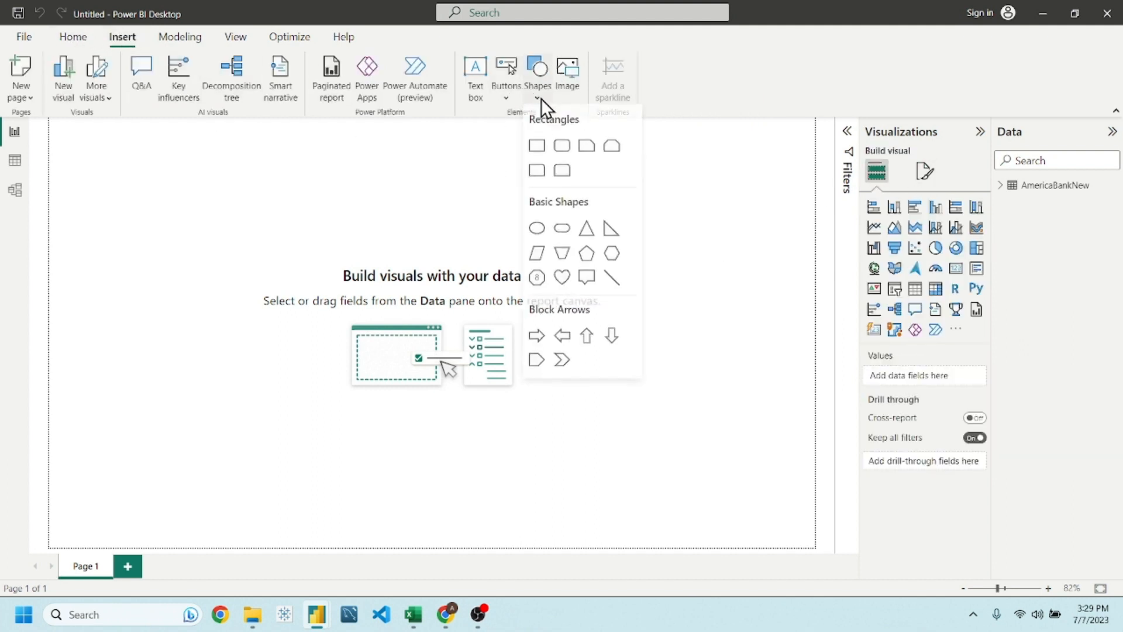
left_click(560, 151)
left_click_drag(142, 206, 80, 454)
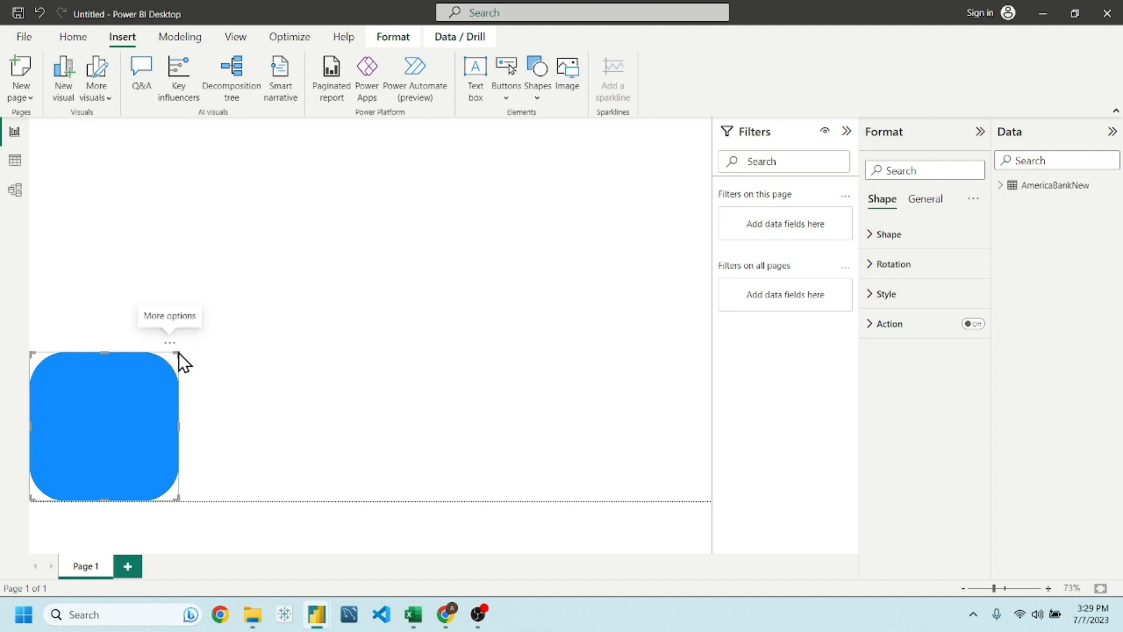
left_click_drag(178, 352, 303, 292)
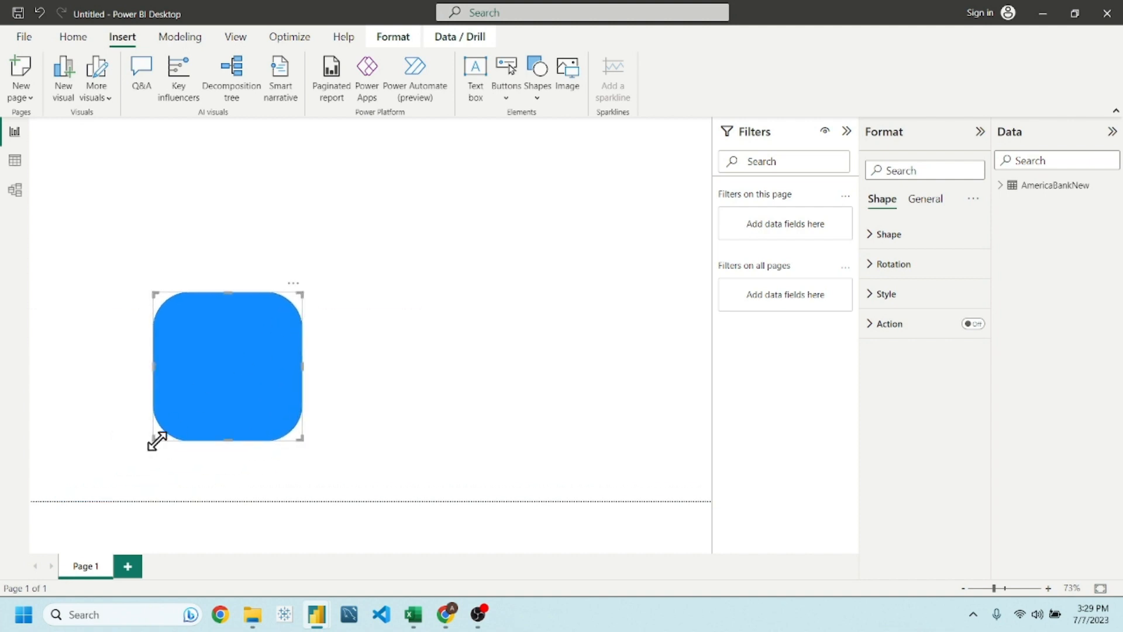
left_click_drag(155, 440, 6, 525)
left_click_drag(300, 292, 570, 192)
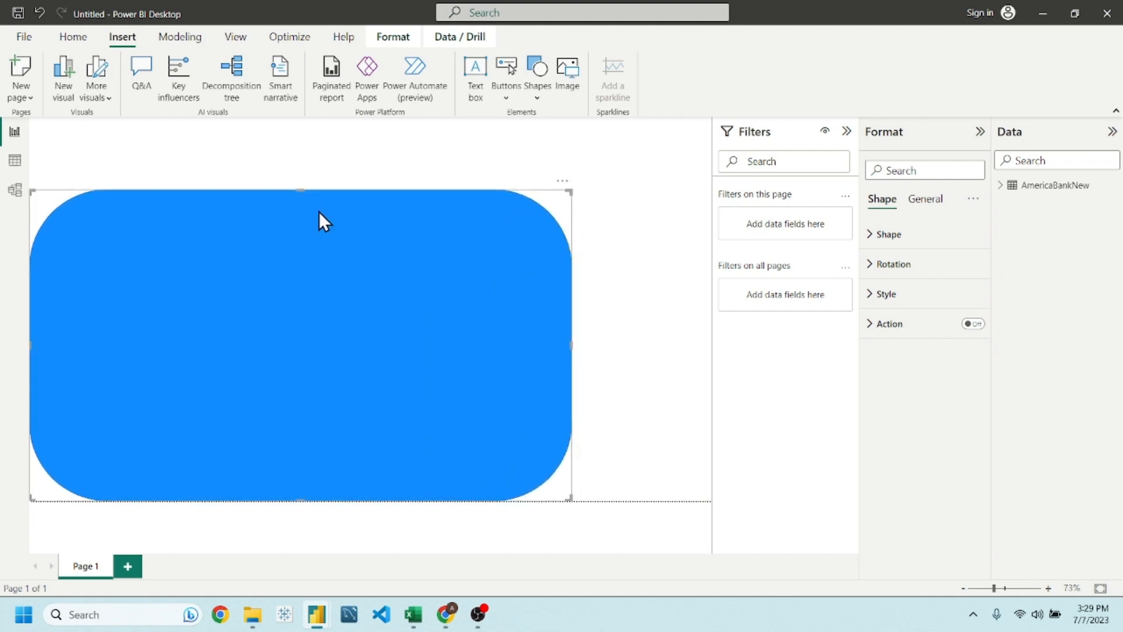
left_click(934, 202)
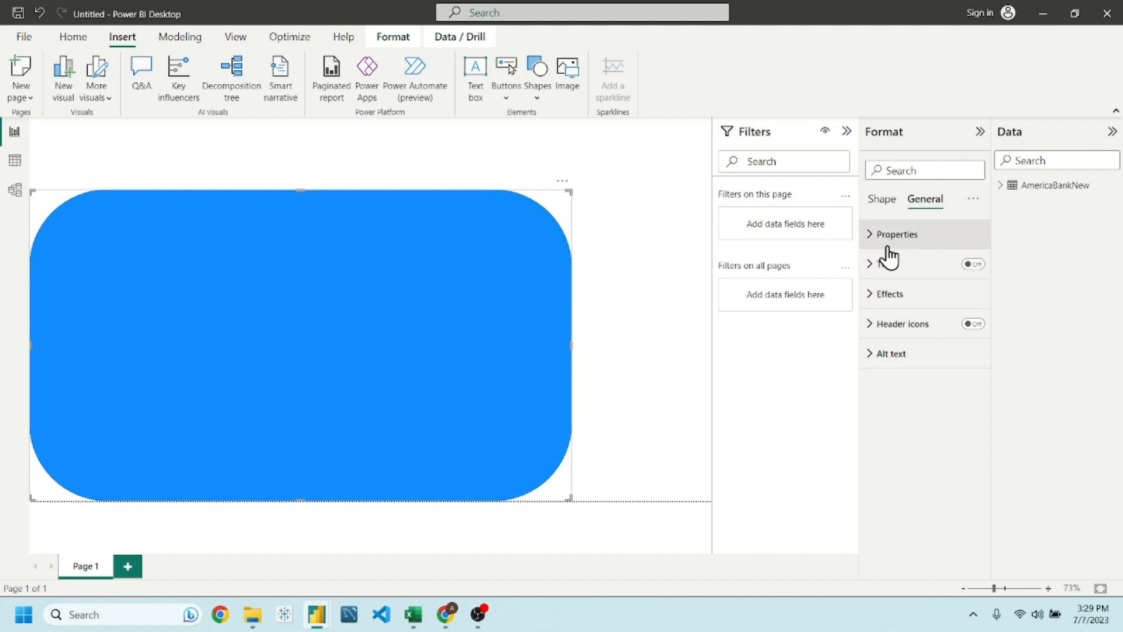
left_click(916, 296)
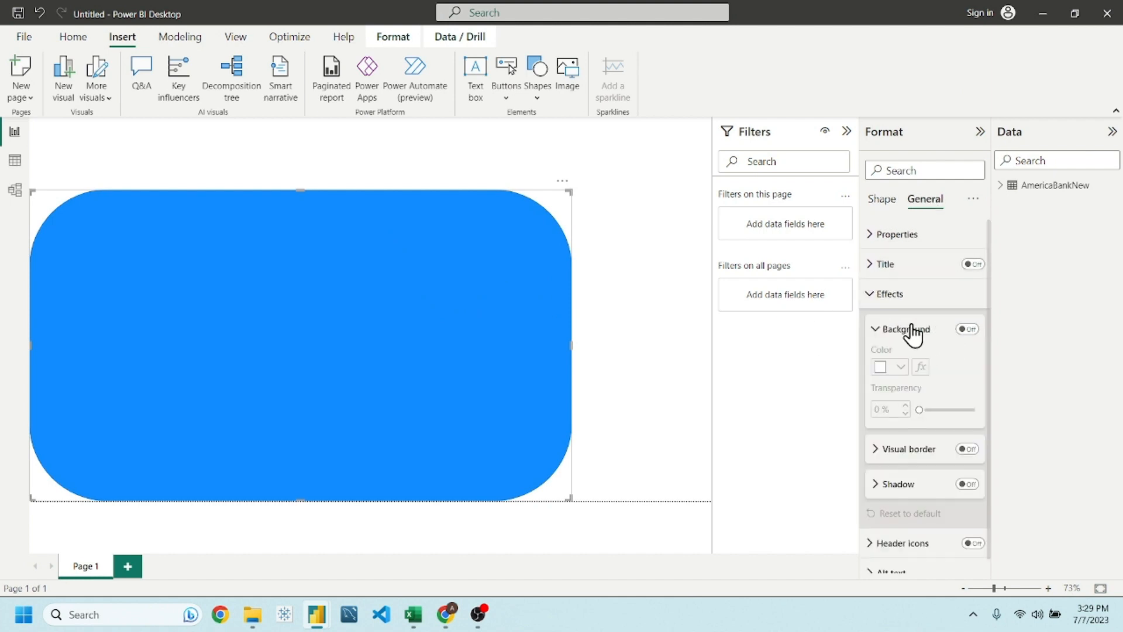
scroll(970, 344, "down", 1)
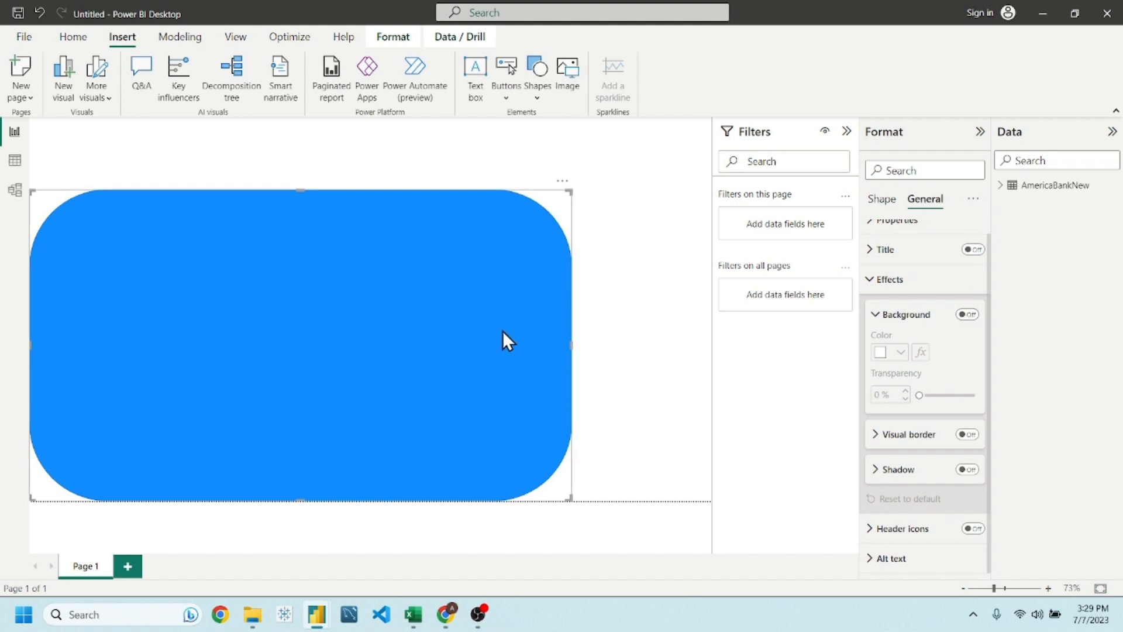
scroll(935, 344, "up", 1)
left_click(885, 329)
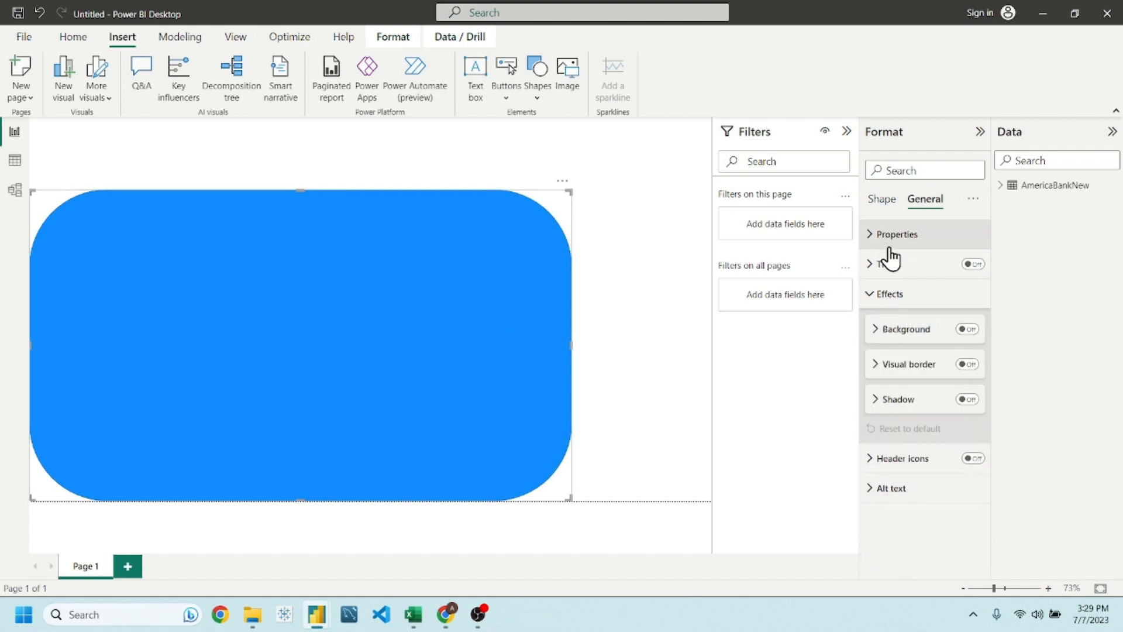
- Try the rounded rectangle with its fill and border turned off, and restore both
left_click(881, 201)
left_click(897, 297)
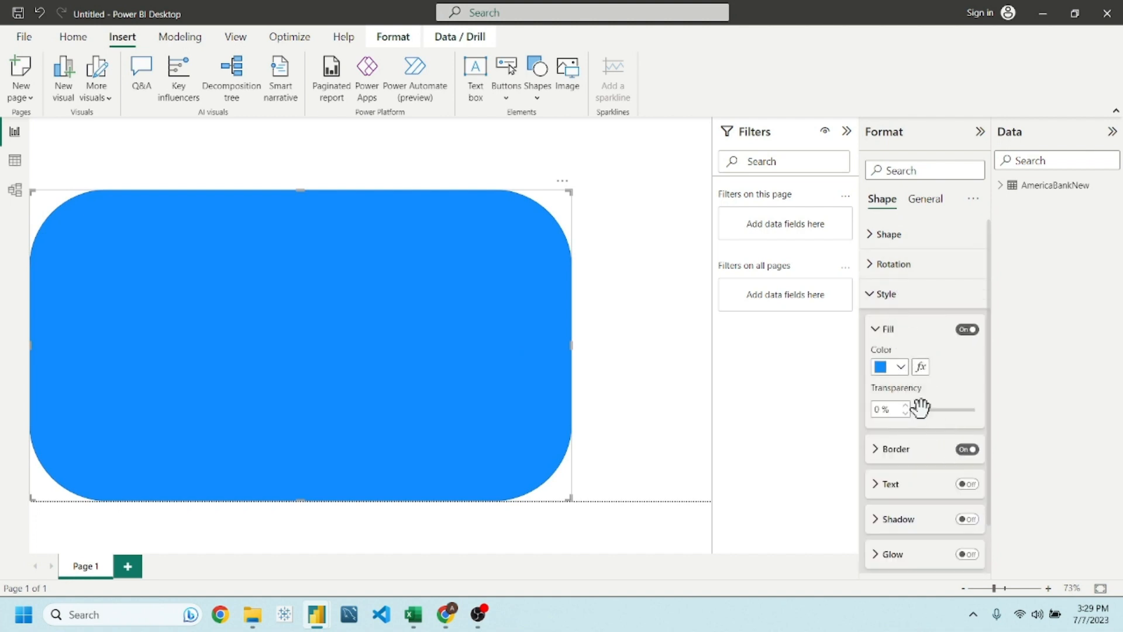
left_click(969, 329)
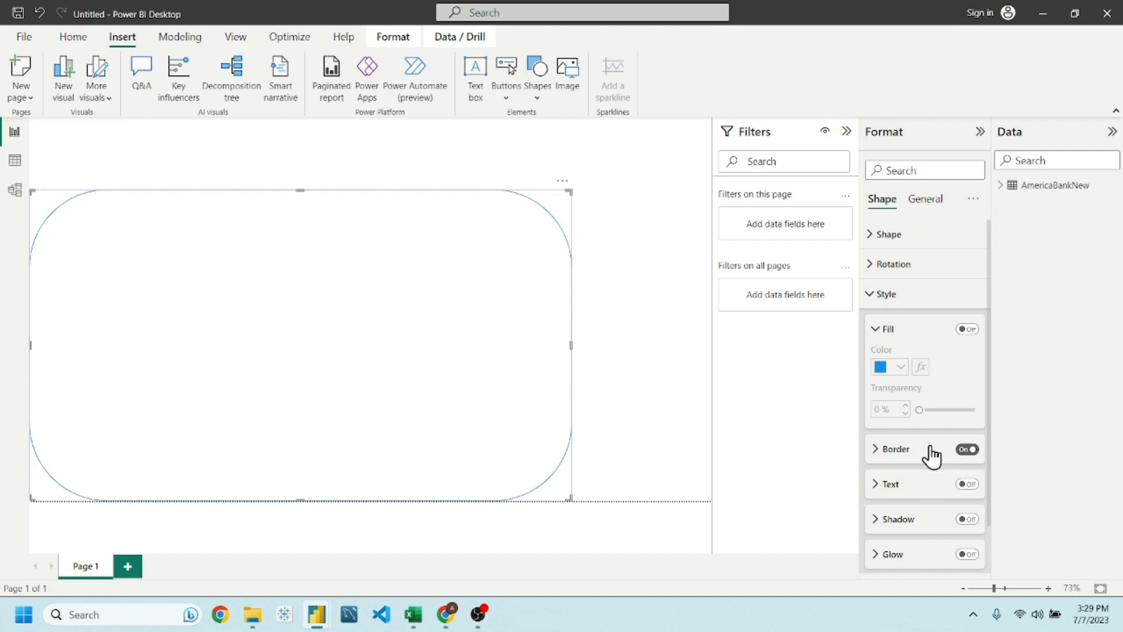
left_click(967, 448)
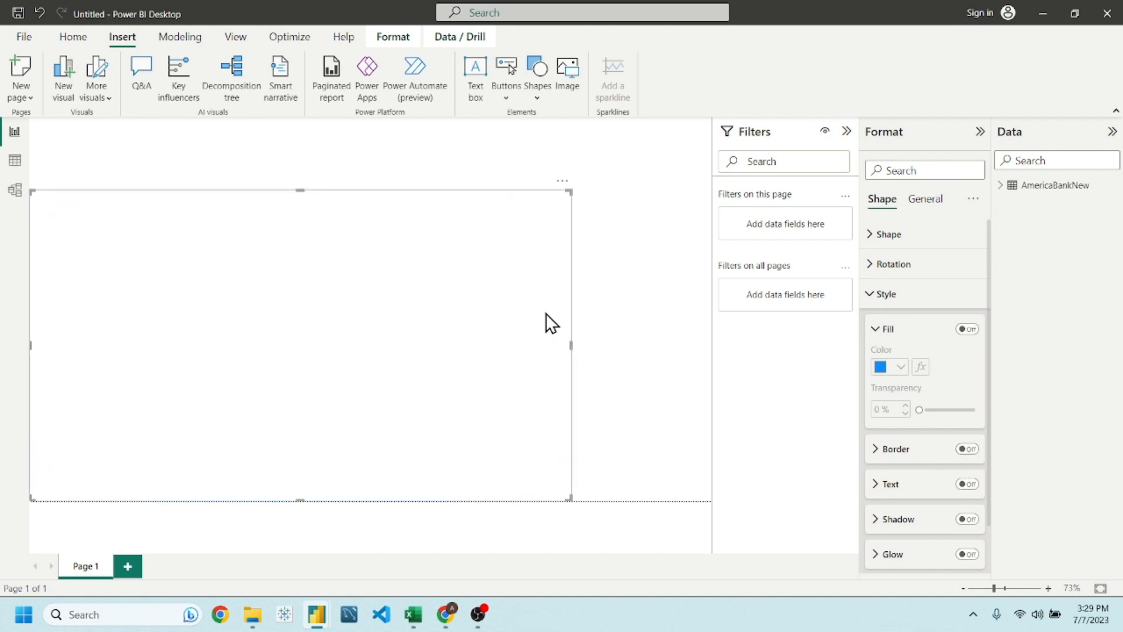
left_click(968, 329)
left_click(900, 367)
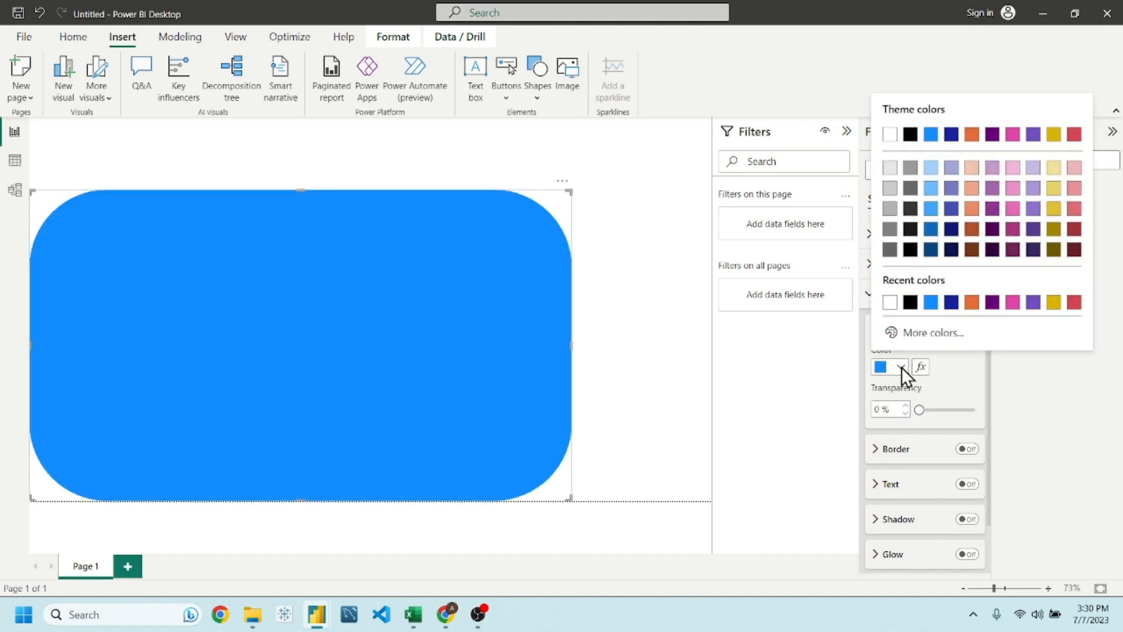
left_click(936, 371)
left_click(968, 330)
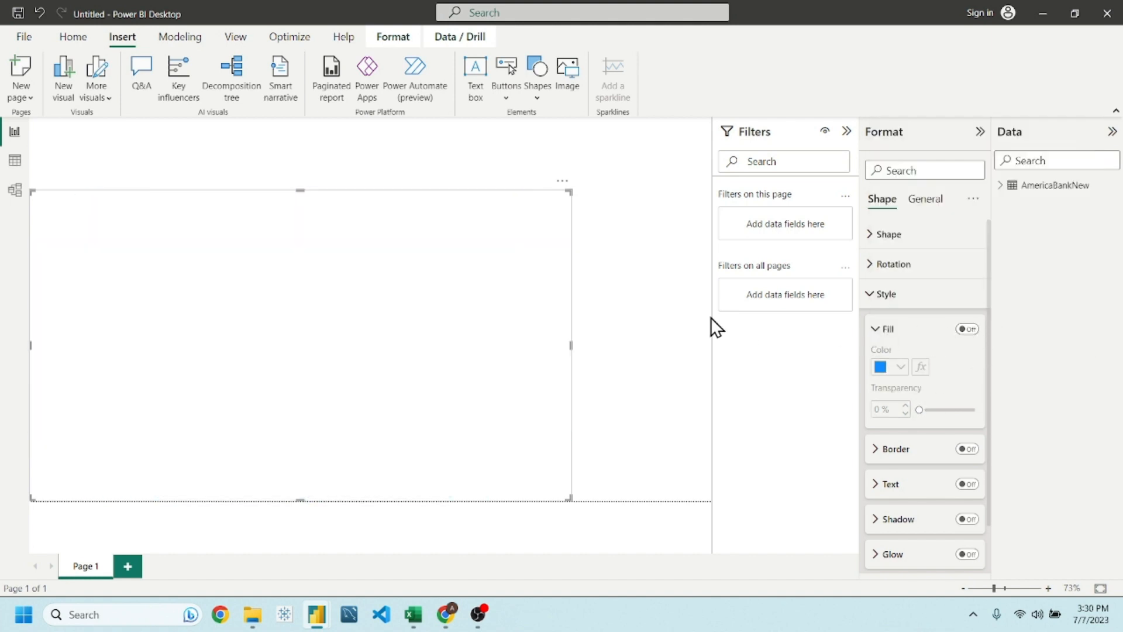
left_click(968, 330)
left_click(897, 295)
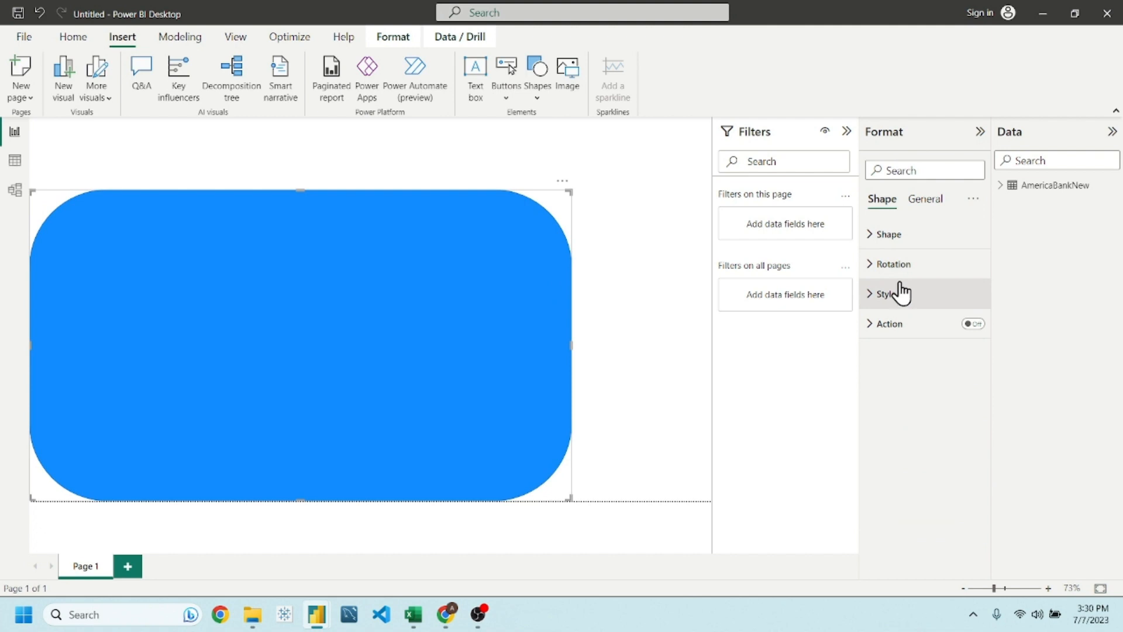
- Fill the rounded rectangle with Black, 60% lighter, and set the fill transparency to 73%
left_click(894, 295)
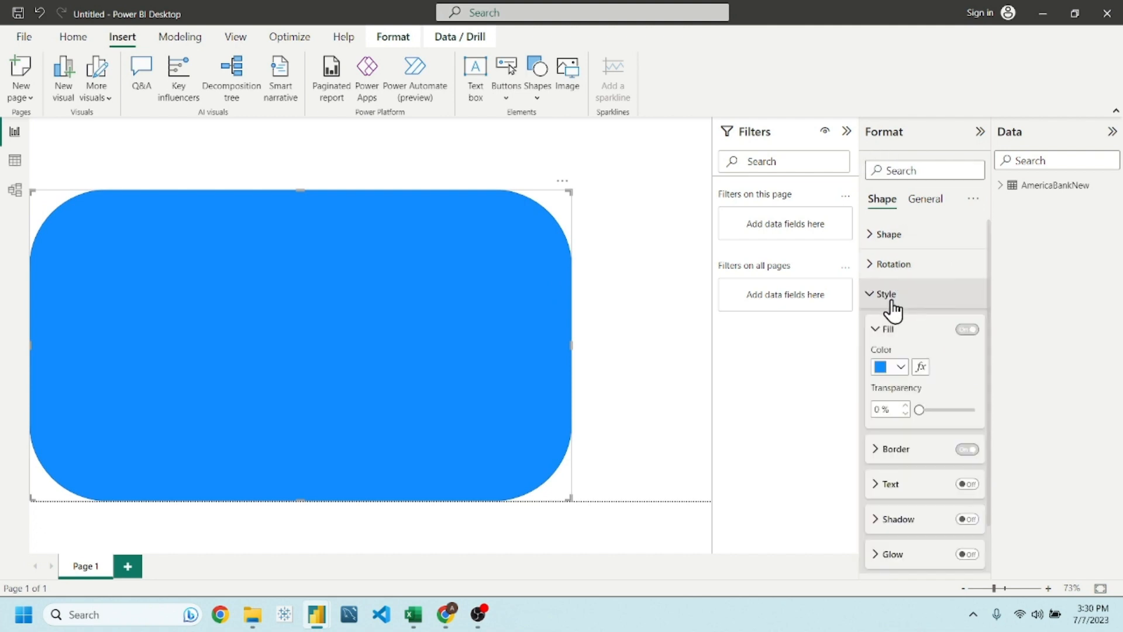
left_click(894, 367)
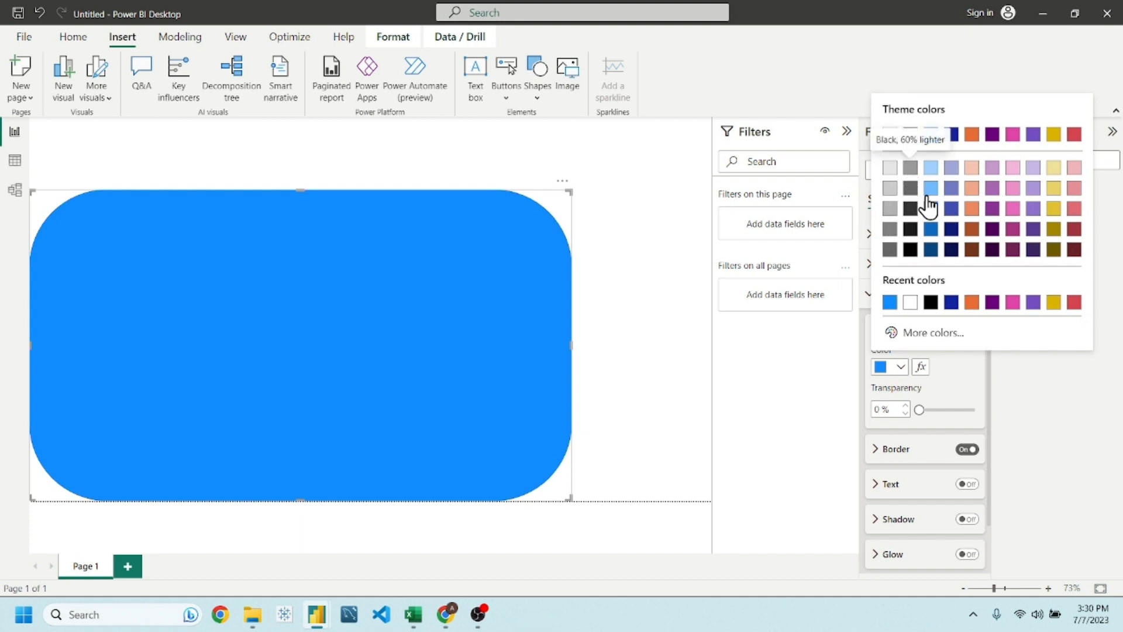
left_click(910, 168)
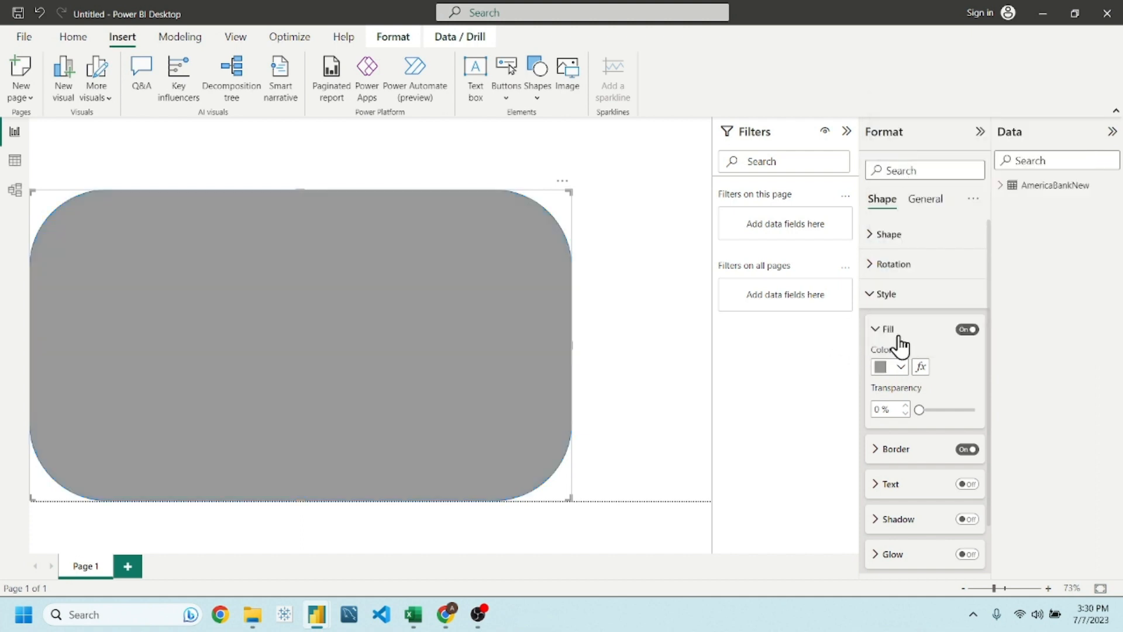
left_click_drag(920, 409, 944, 410)
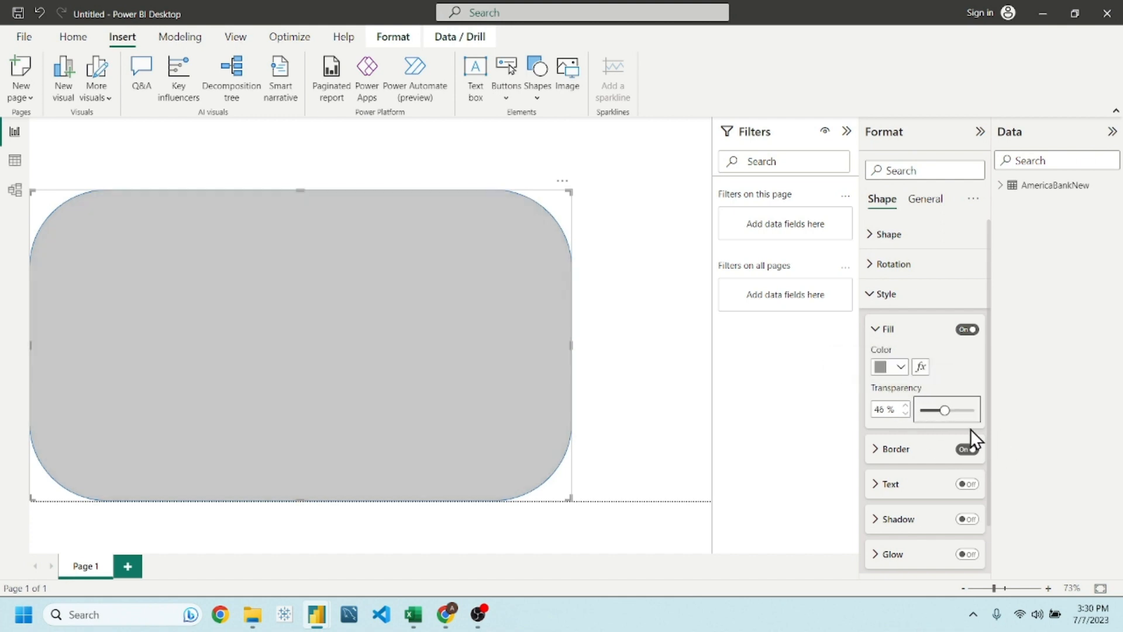
left_click_drag(946, 405, 960, 410)
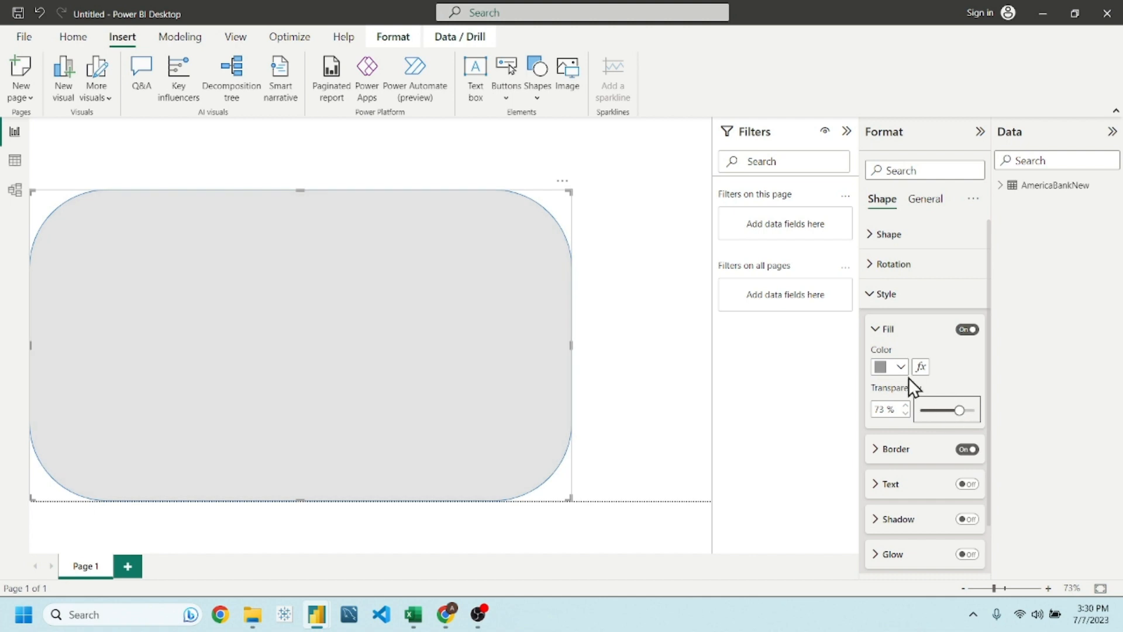
- Change the rounded rectangle's fill to a light gray theme color with 0% transparency
left_click(901, 367)
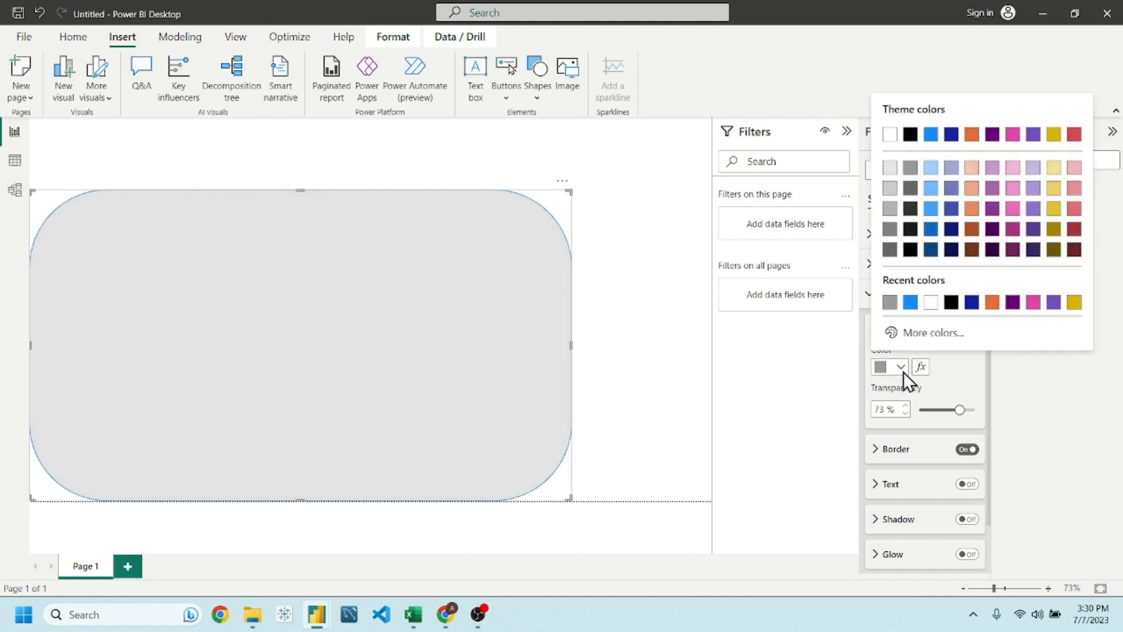
left_click(889, 190)
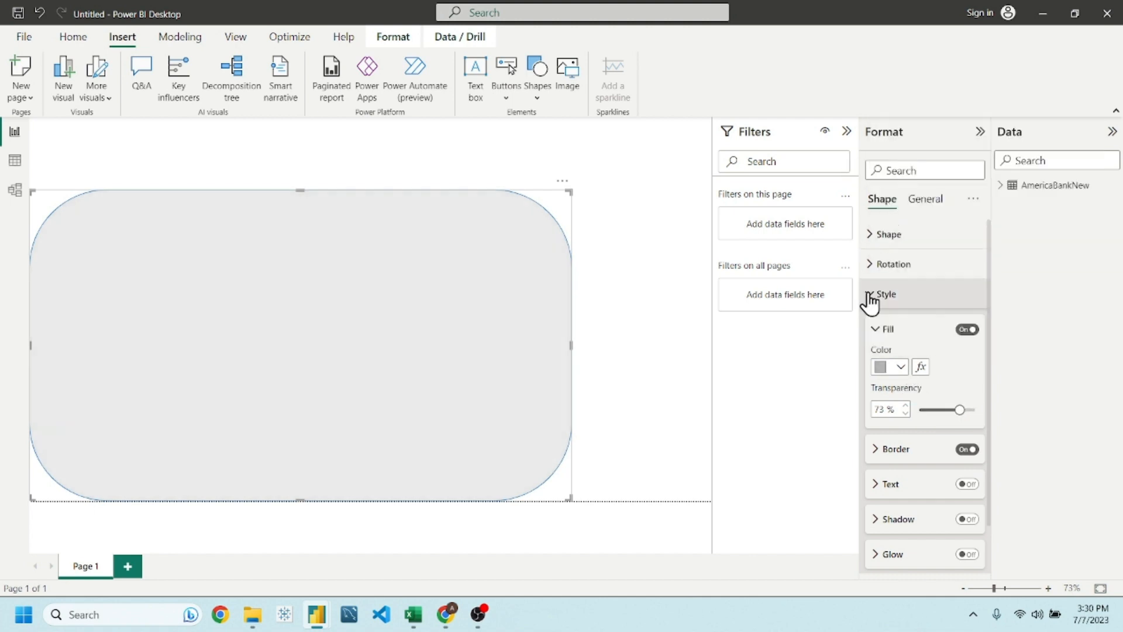
left_click(919, 409)
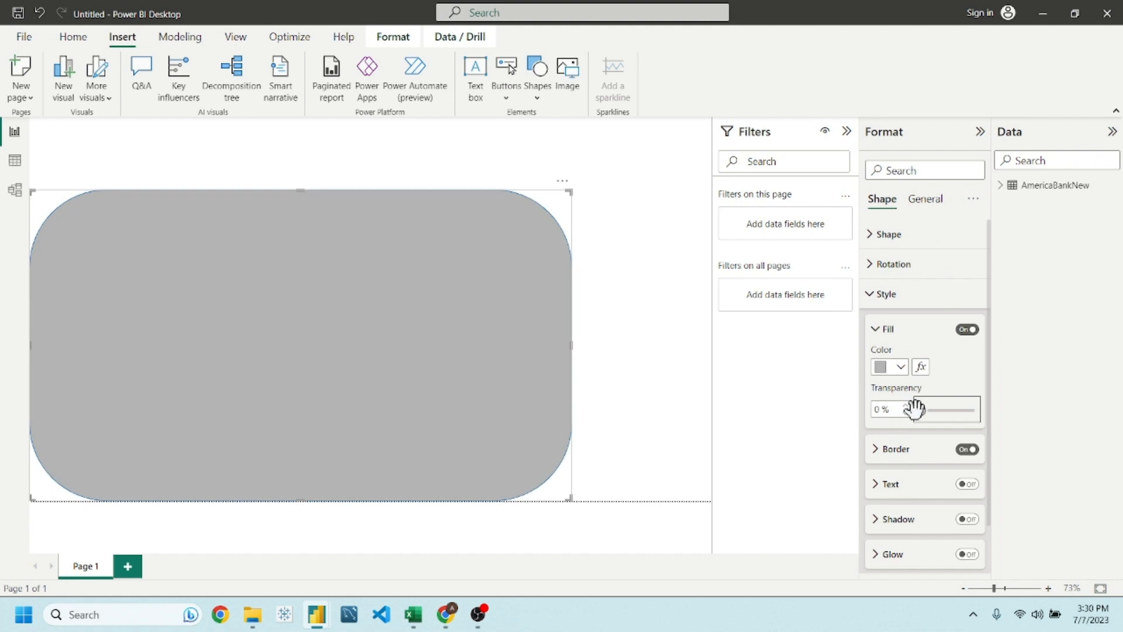
left_click(901, 367)
left_click(882, 197)
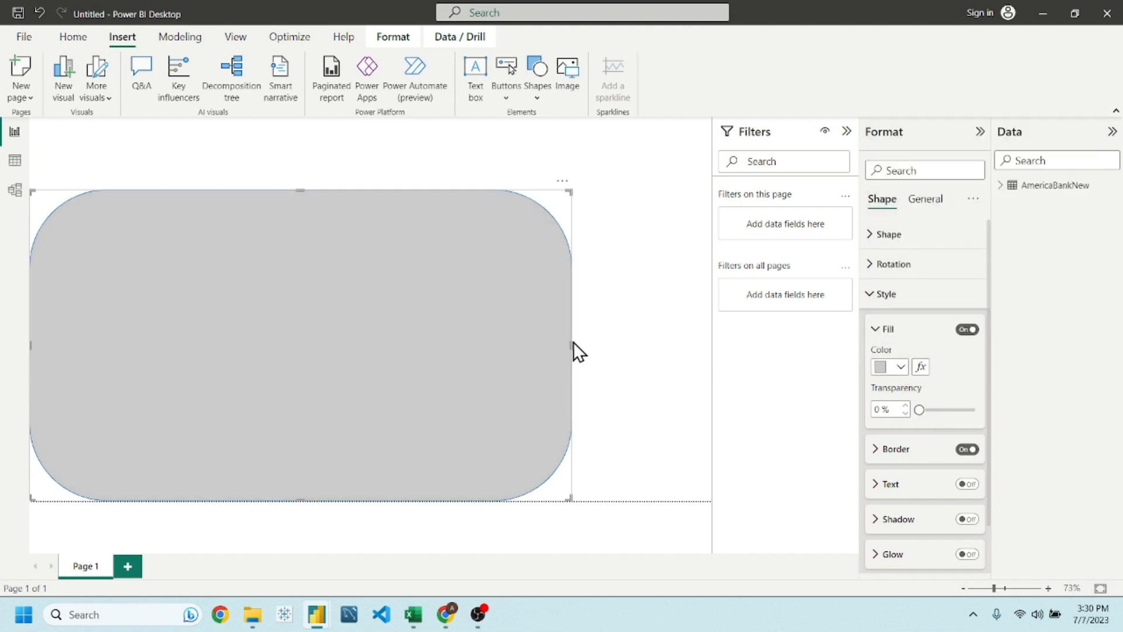
- Turn off the rounded rectangle's border
left_click(636, 325)
left_click(501, 279)
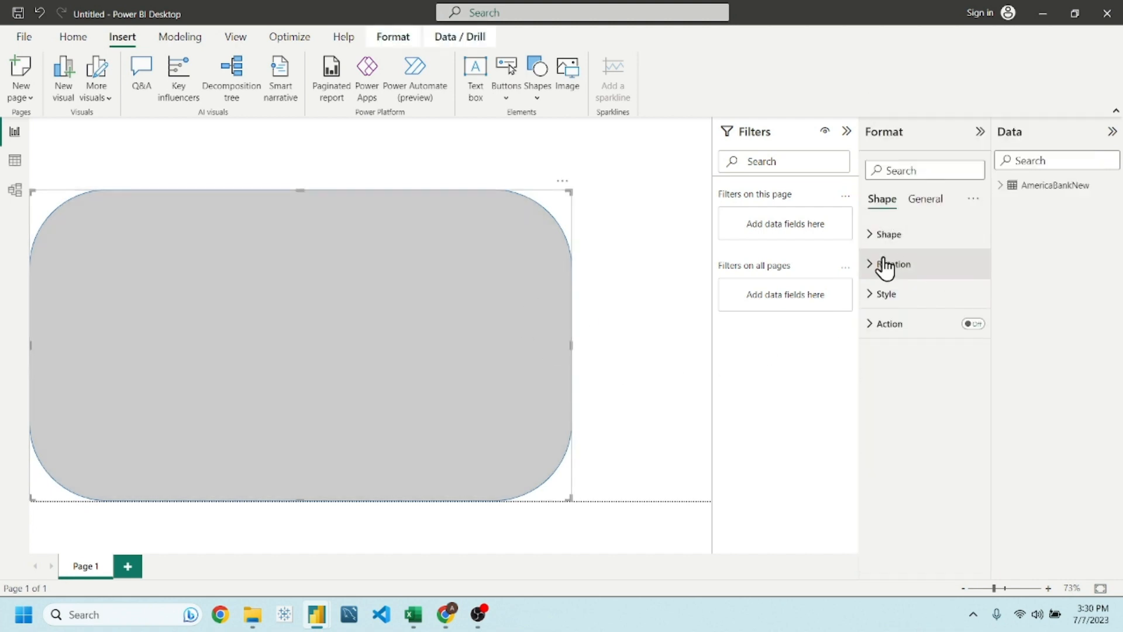
left_click(886, 293)
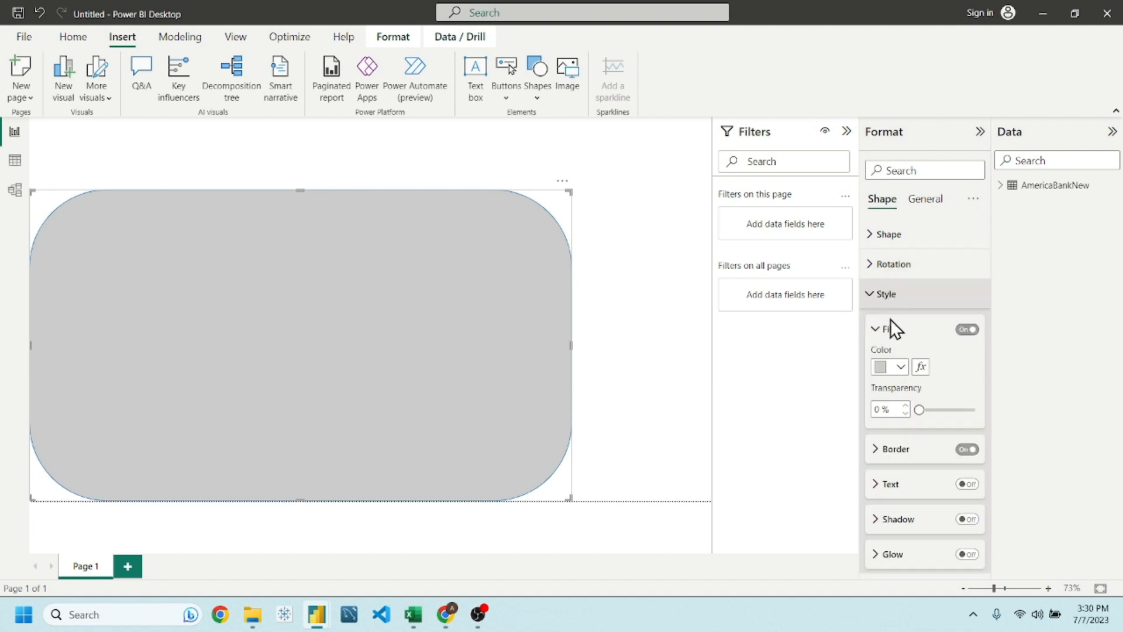
left_click(965, 449)
left_click(636, 302)
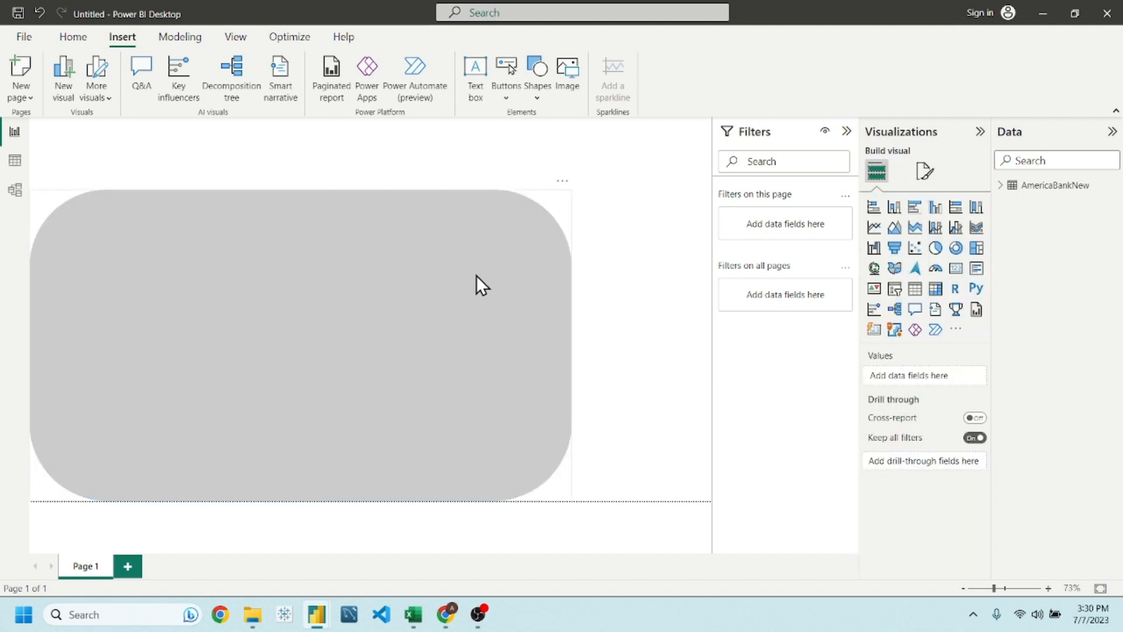
- Set the canvas background to the custom color #D0D5D6 with 0% transparency
left_click(924, 171)
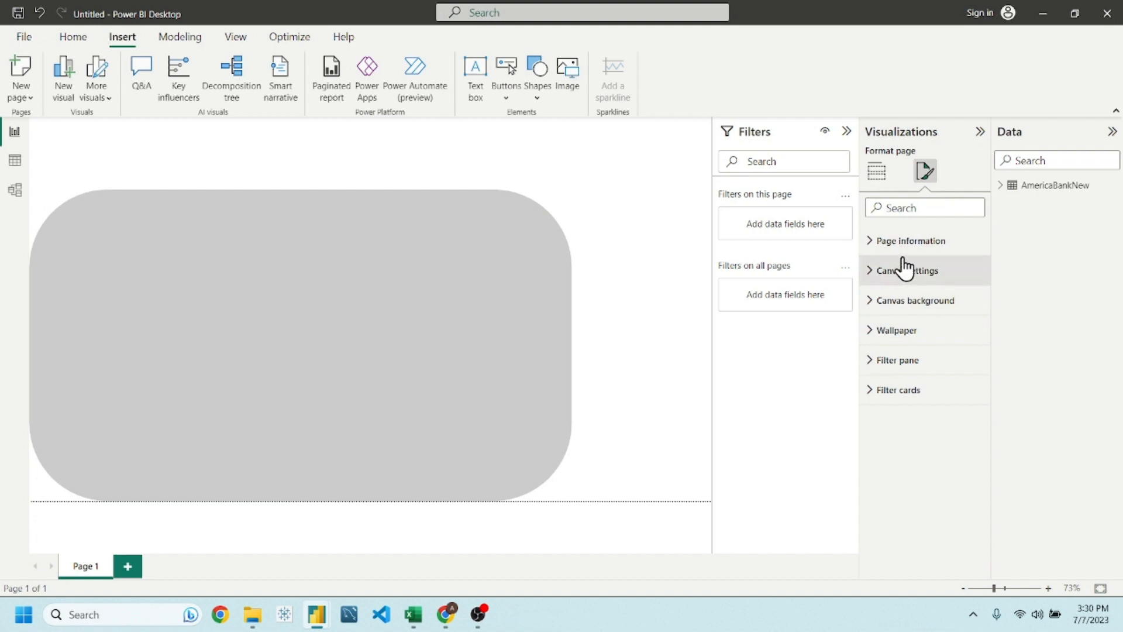
left_click(916, 307)
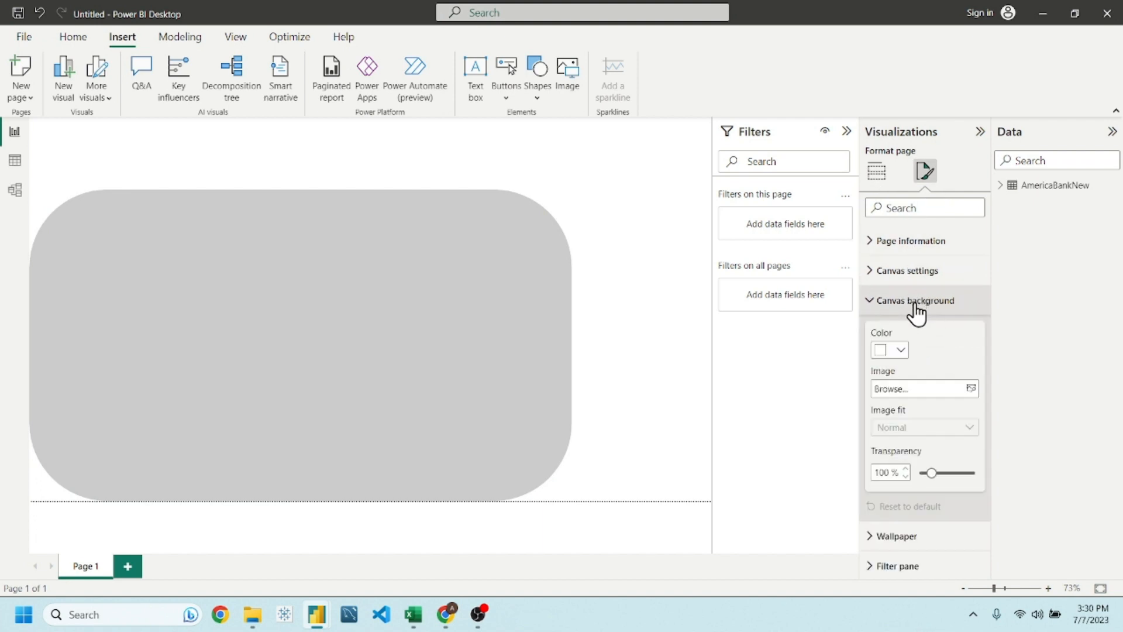
left_click(900, 353)
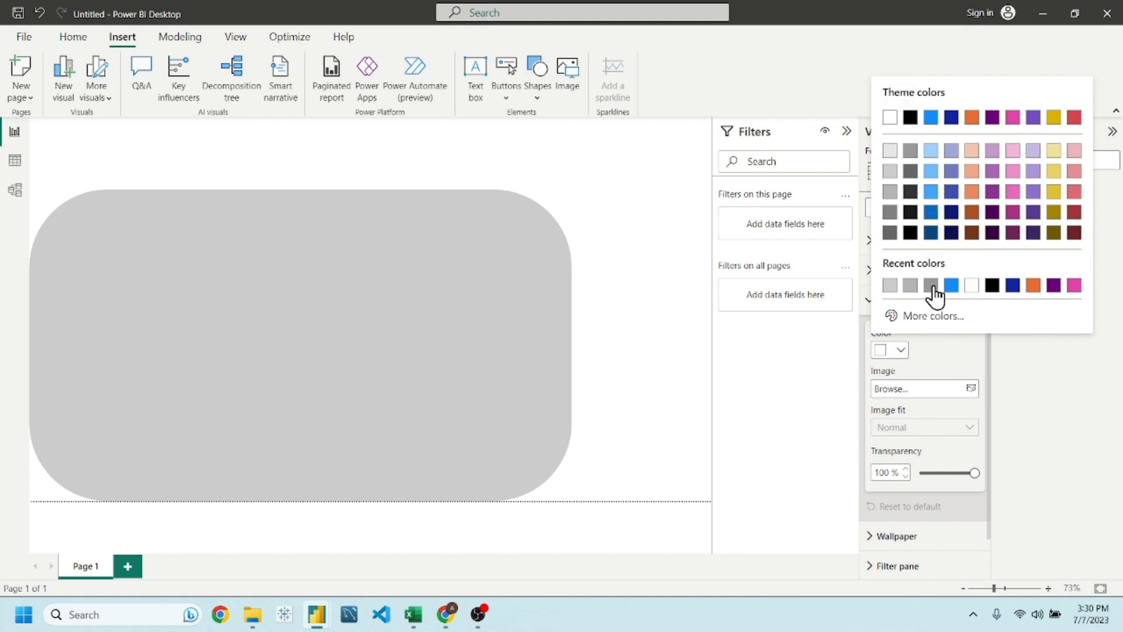
left_click(922, 314)
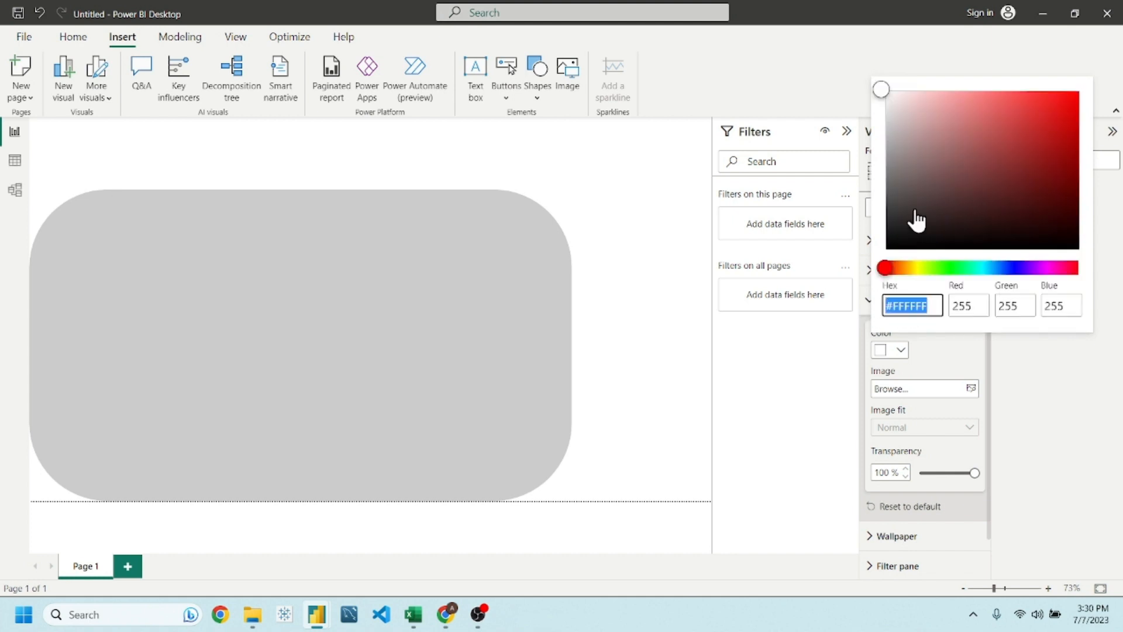
left_click(890, 110)
left_click(886, 114)
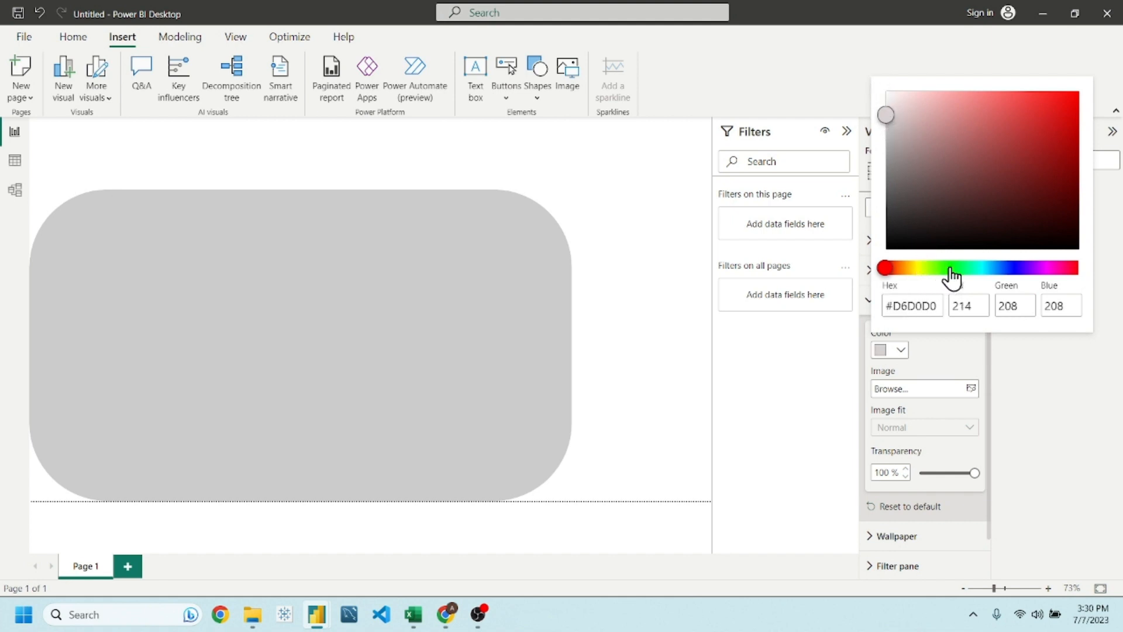
left_click(991, 269)
left_click_drag(991, 270, 986, 271)
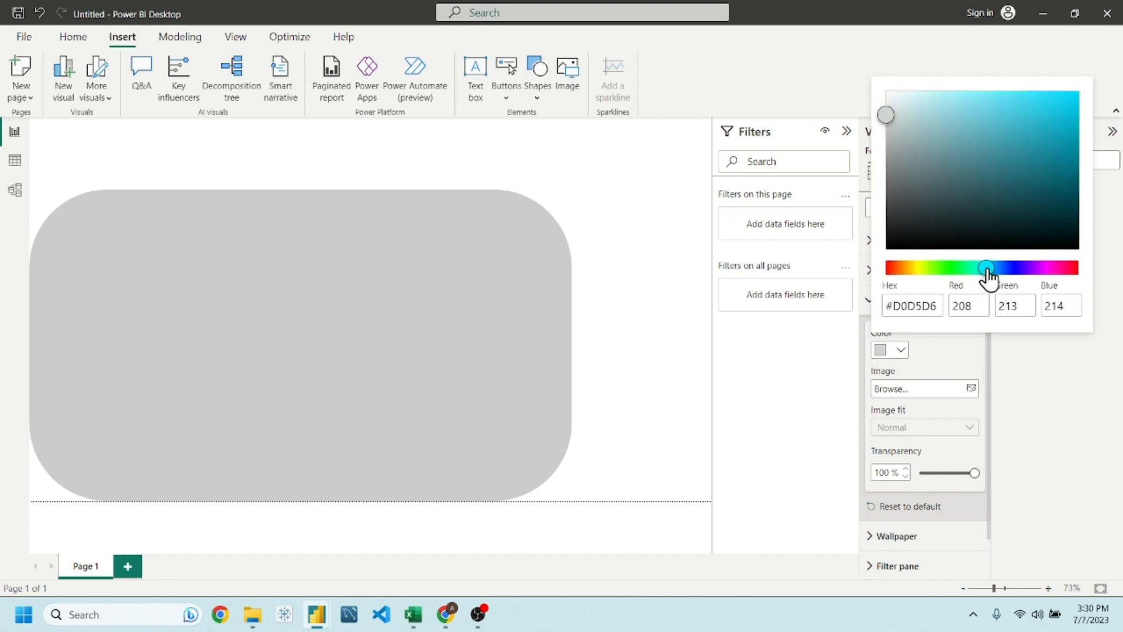
left_click(789, 280)
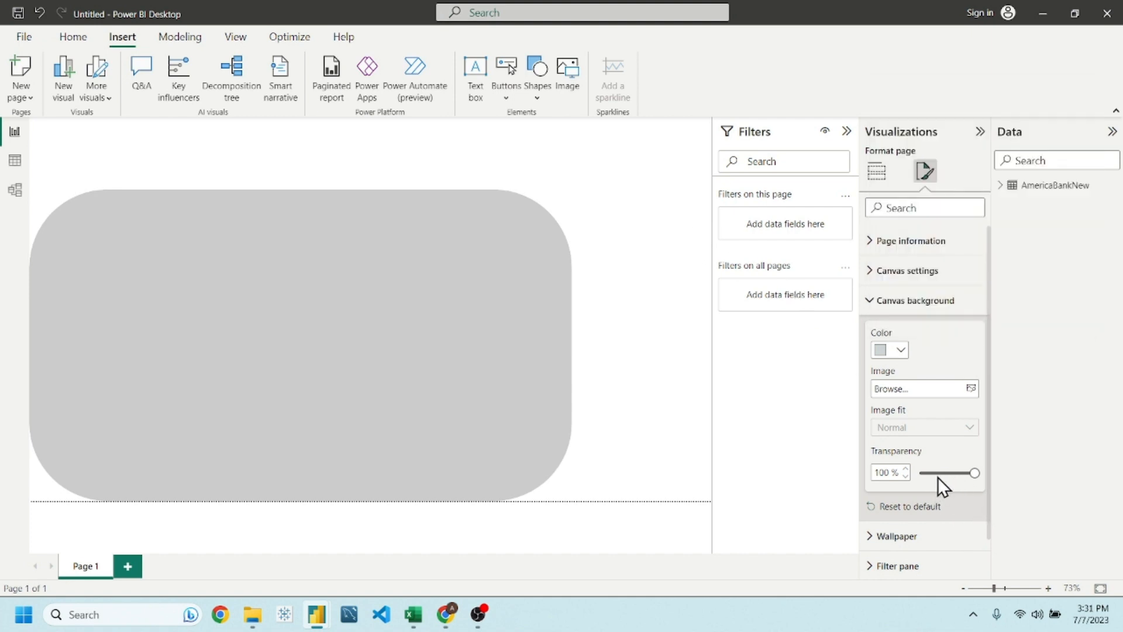
left_click_drag(938, 475, 911, 481)
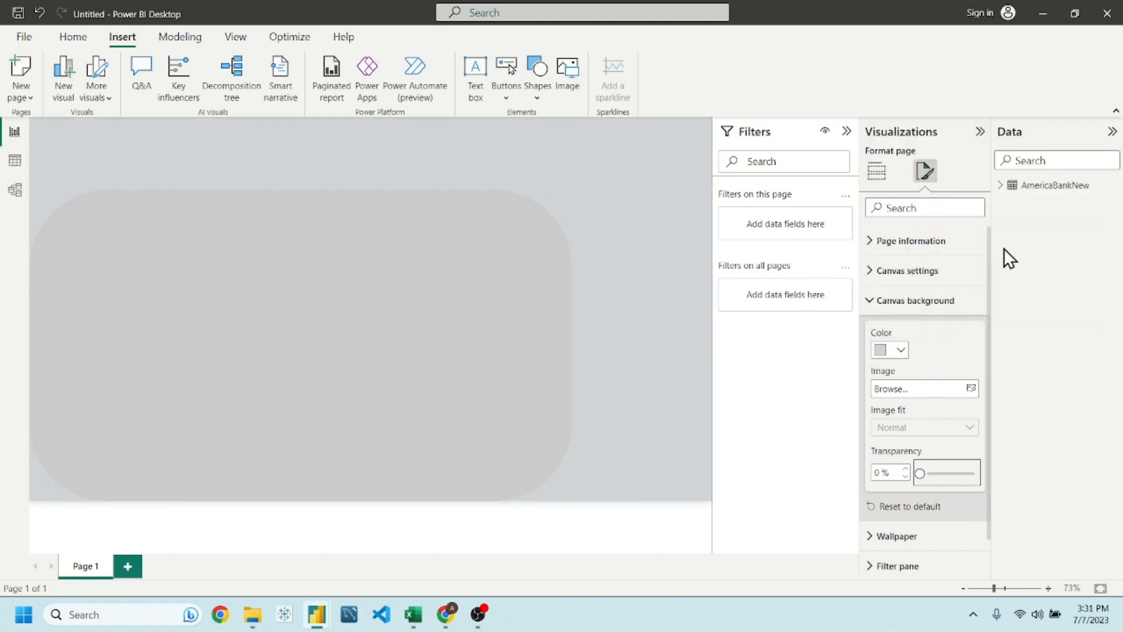
- Change the canvas background to the custom darker gray-blue #A6B6B8
left_click(900, 351)
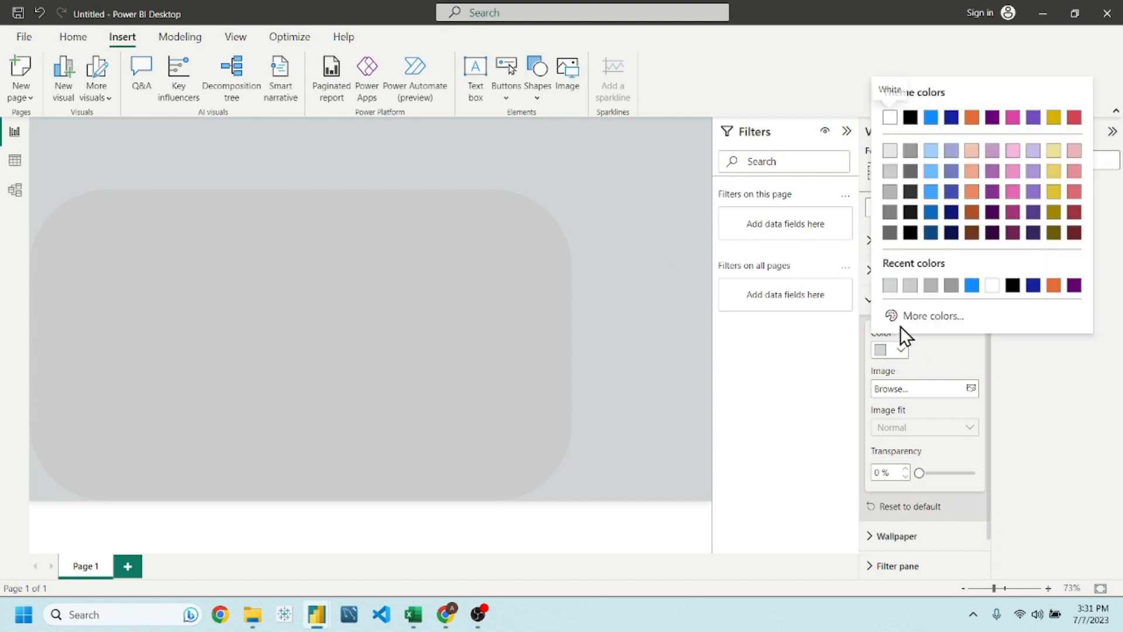
left_click(929, 316)
left_click(895, 123)
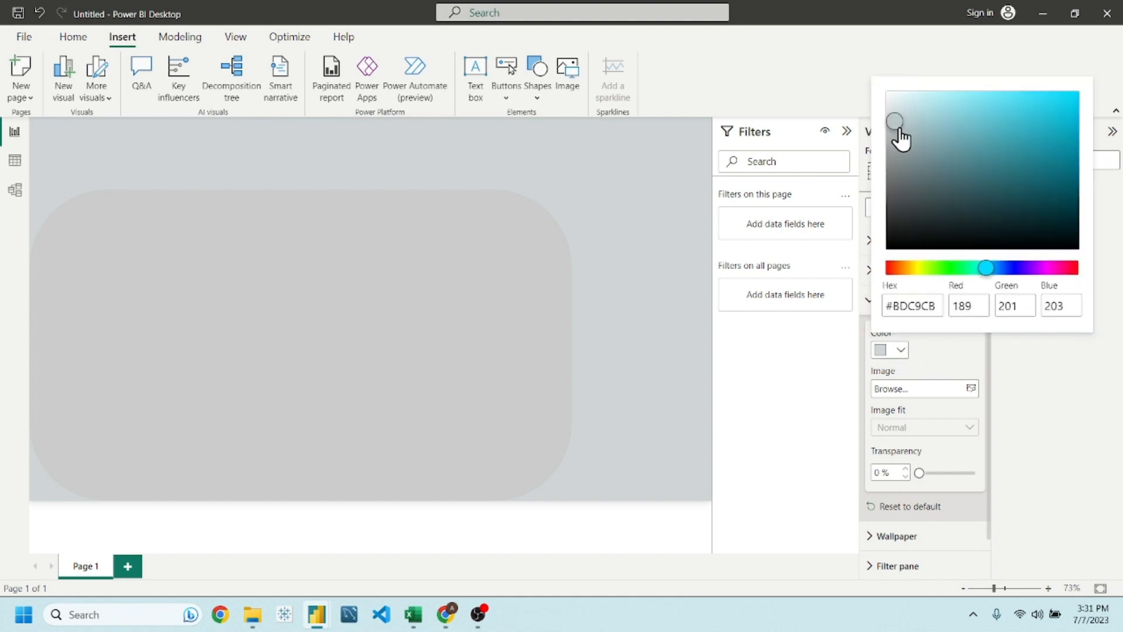
mouse_move(899, 130)
left_mouse_down()
mouse_move(889, 142)
mouse_move(903, 139)
left_mouse_up()
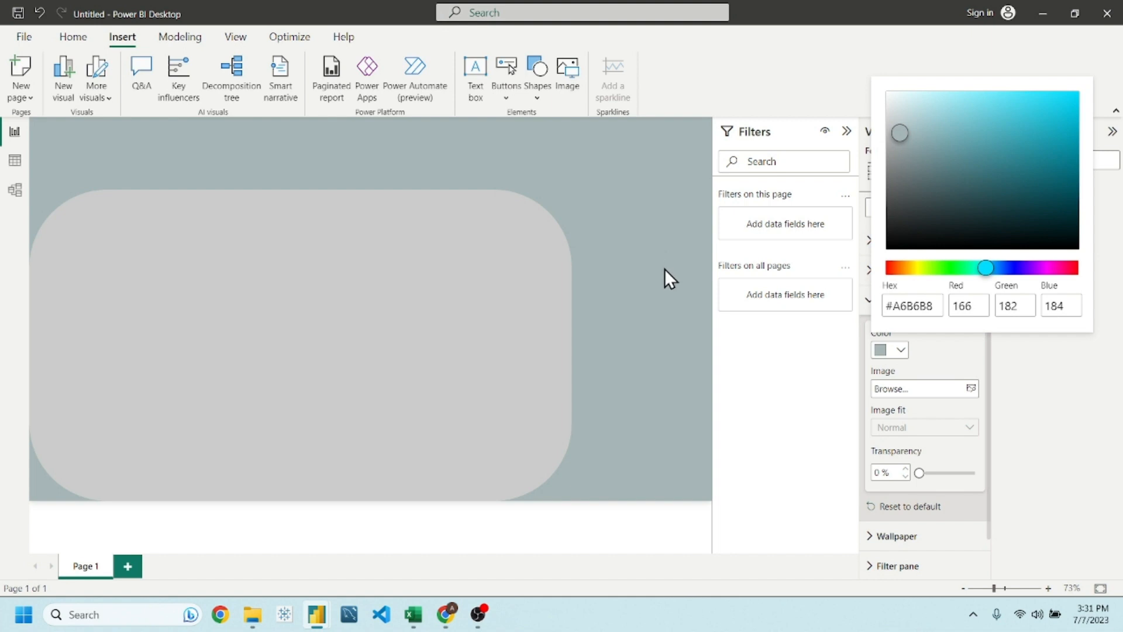
left_click(666, 310)
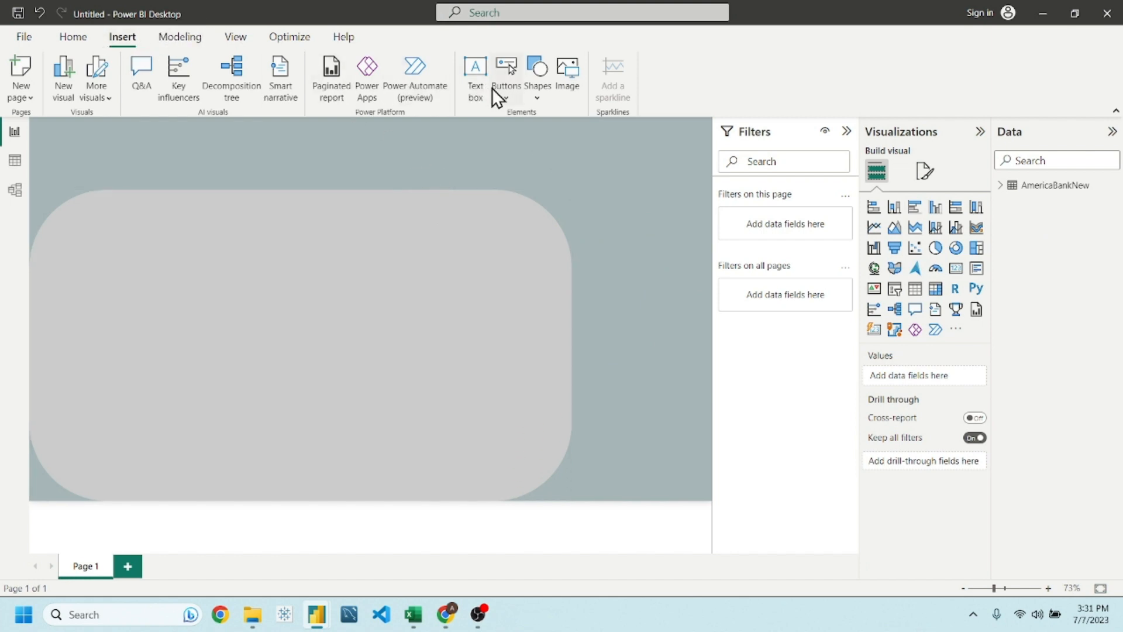
- Insert the bank_orange_round image and move it to the upper-left corner of the page
left_click(576, 76)
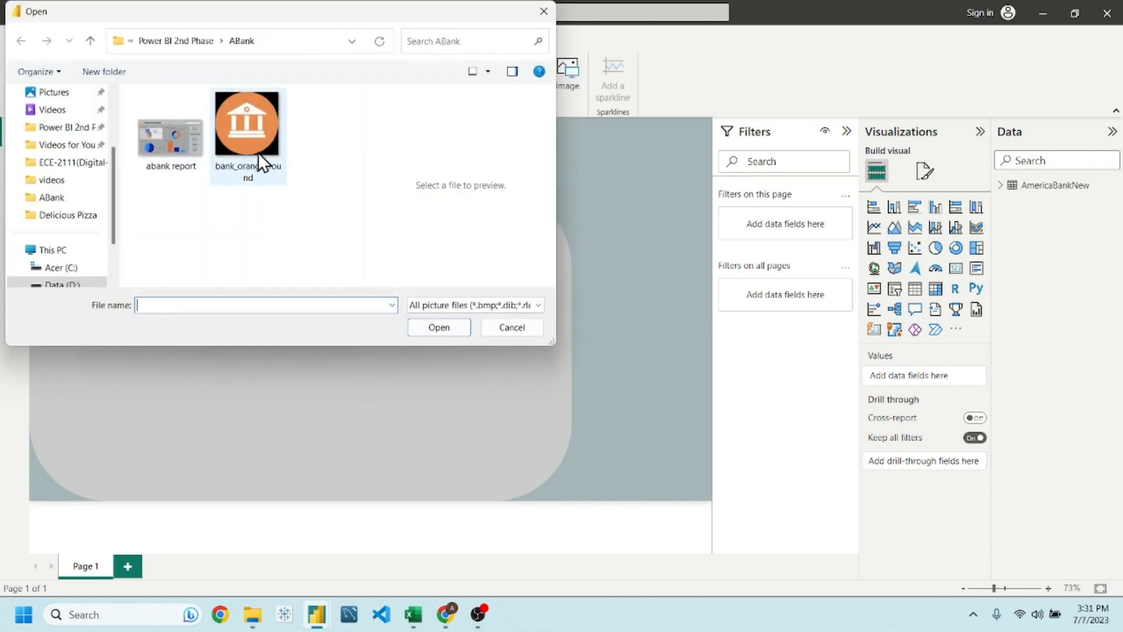
double_click(248, 124)
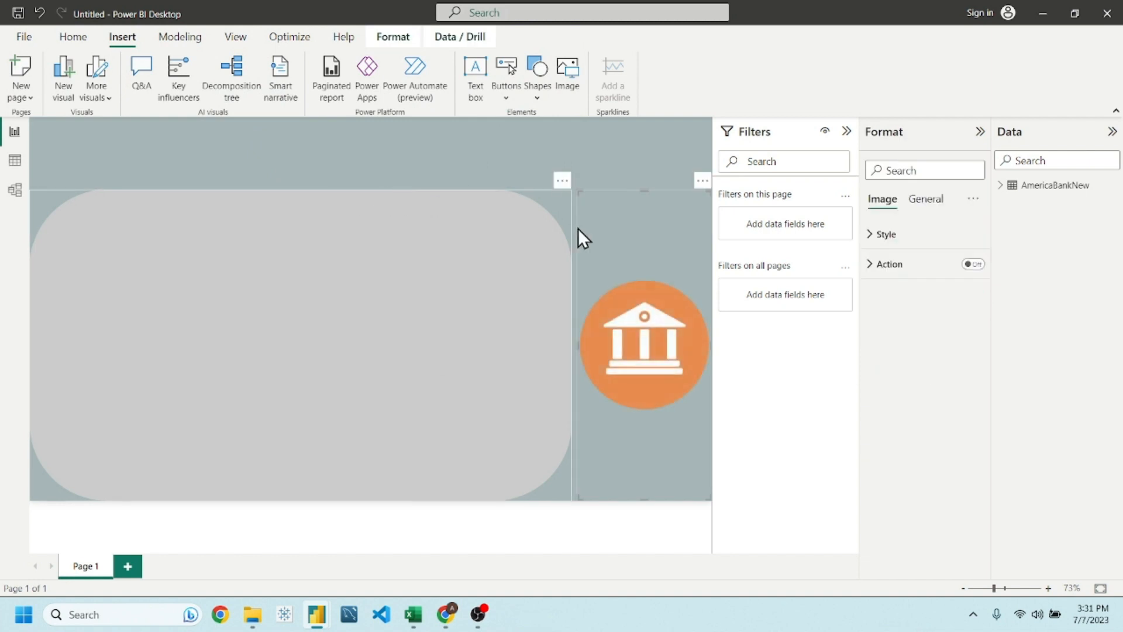
left_click_drag(647, 336, 82, 158)
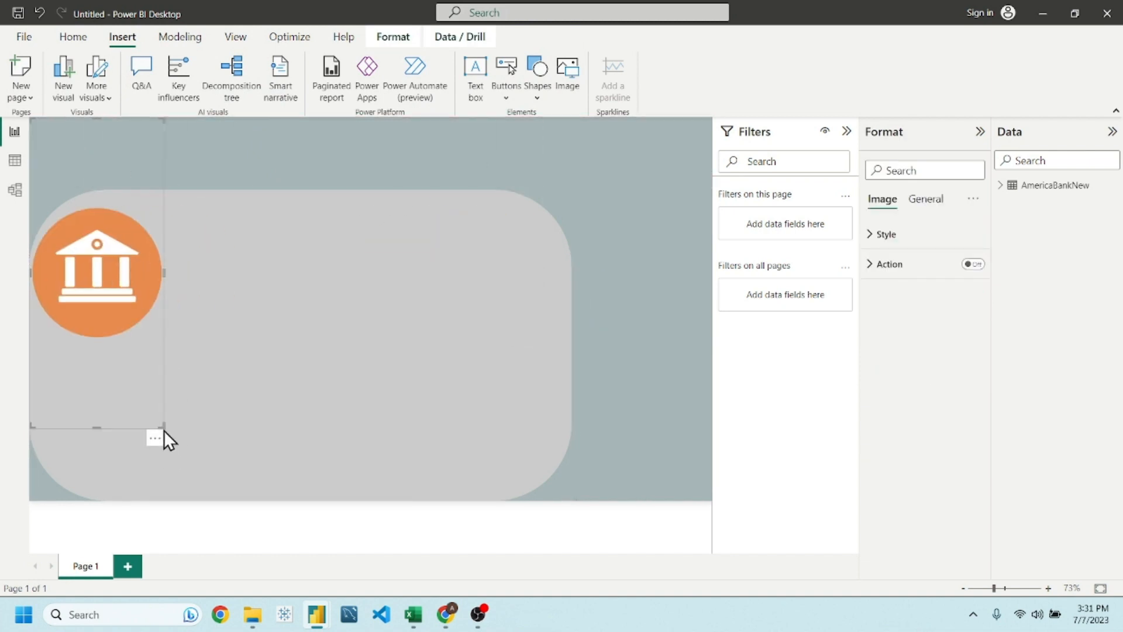
- Shrink the bank logo to a small icon and position it above the rounded rectangle near the page's left edge
left_click_drag(163, 426, 76, 153)
left_click_drag(97, 190, 108, 234)
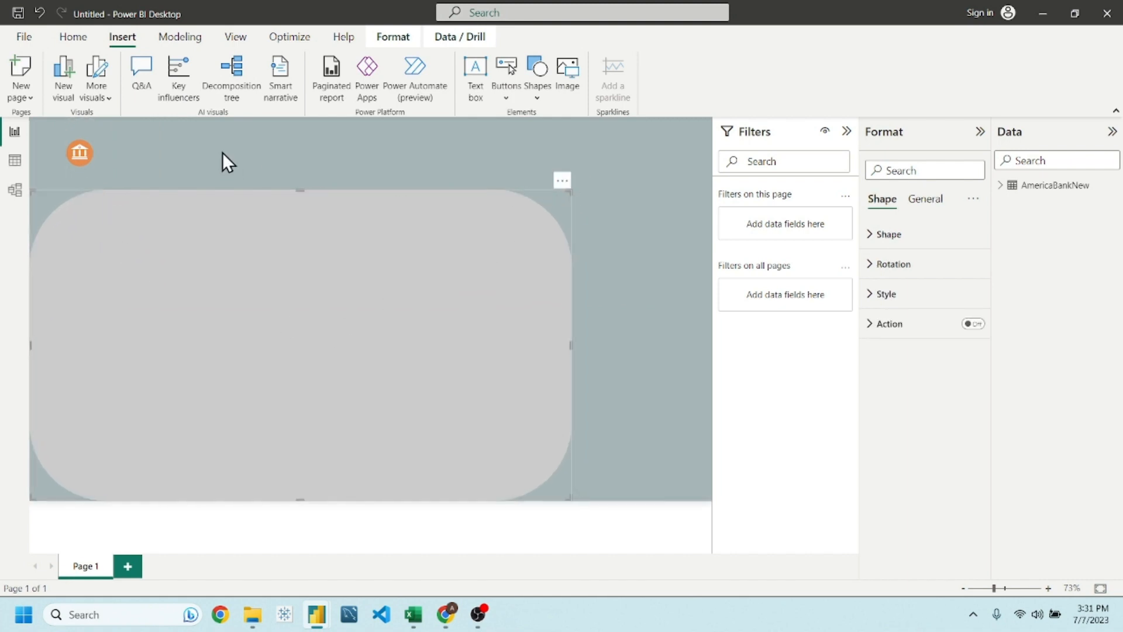
left_click(81, 150)
left_click_drag(93, 185, 72, 155)
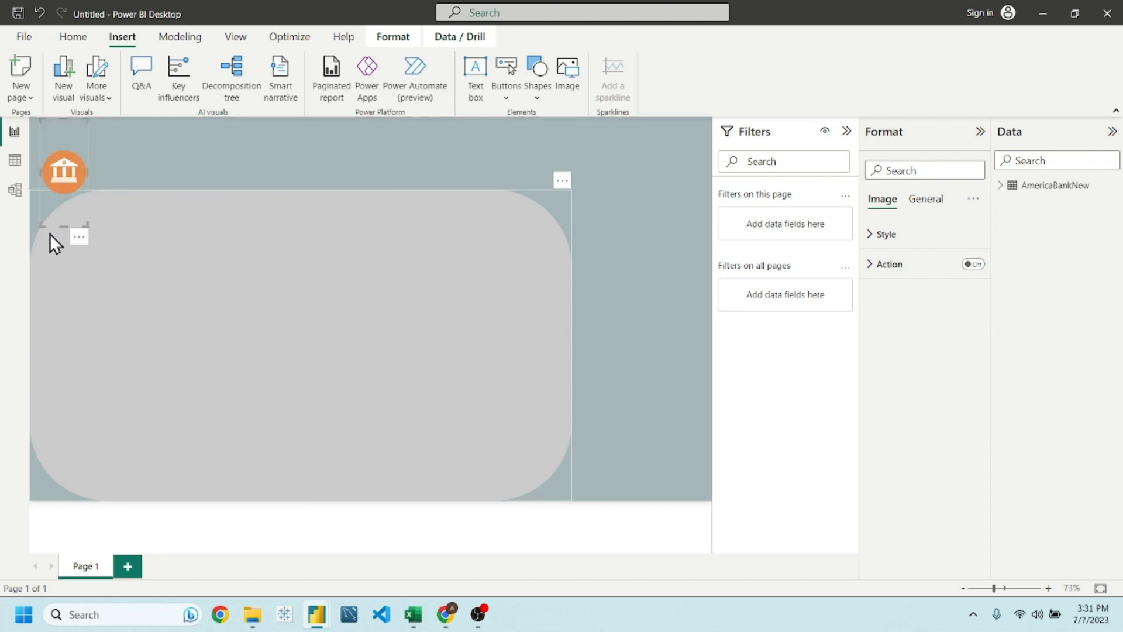
left_click_drag(67, 223, 67, 176)
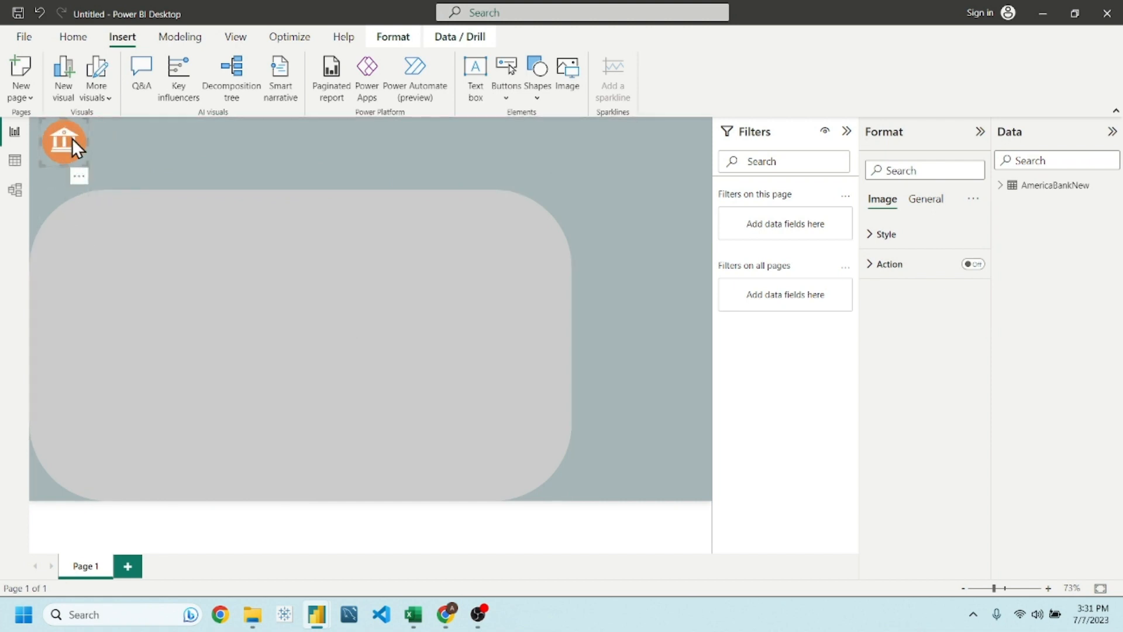
left_click(110, 149)
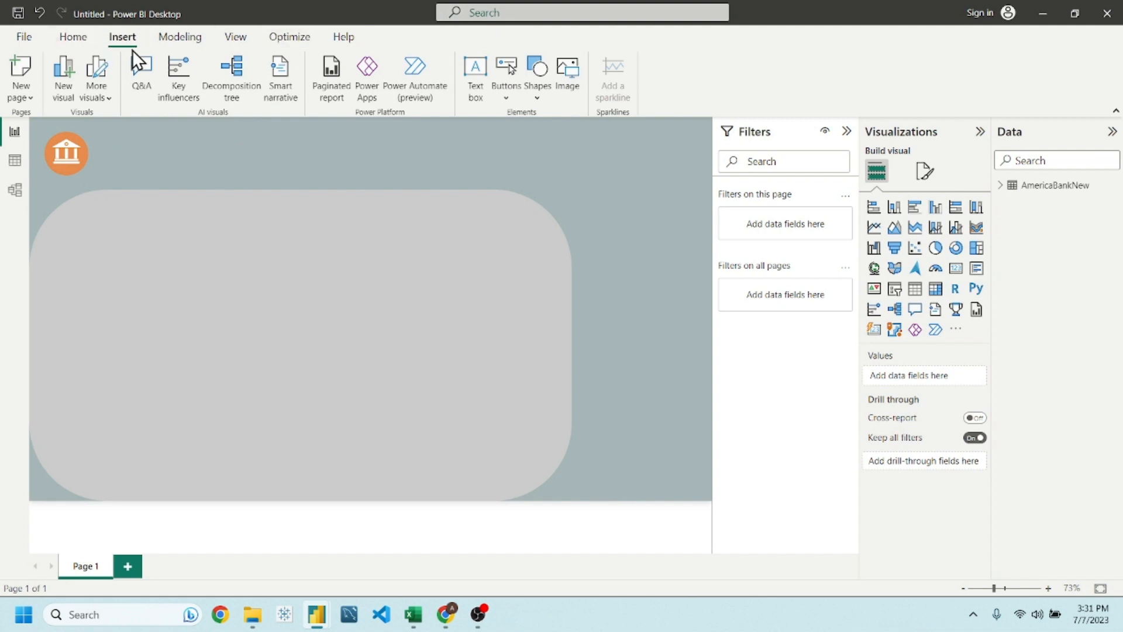
- Add a wide text box to the page containing the title "American Bank"
left_click(468, 80)
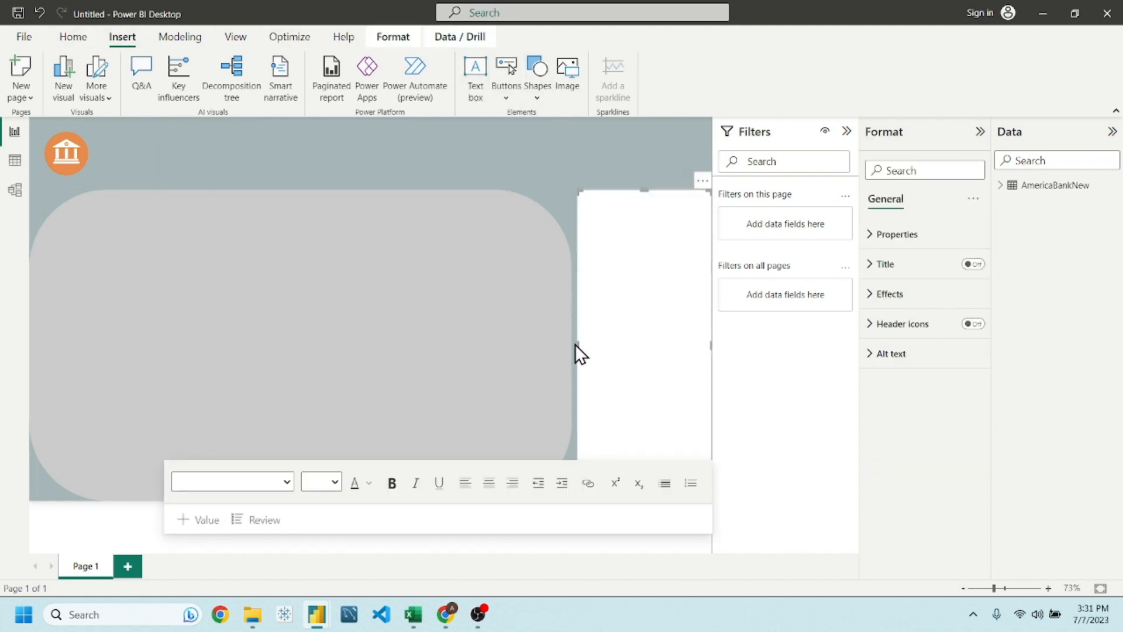
left_click_drag(576, 344, 282, 319)
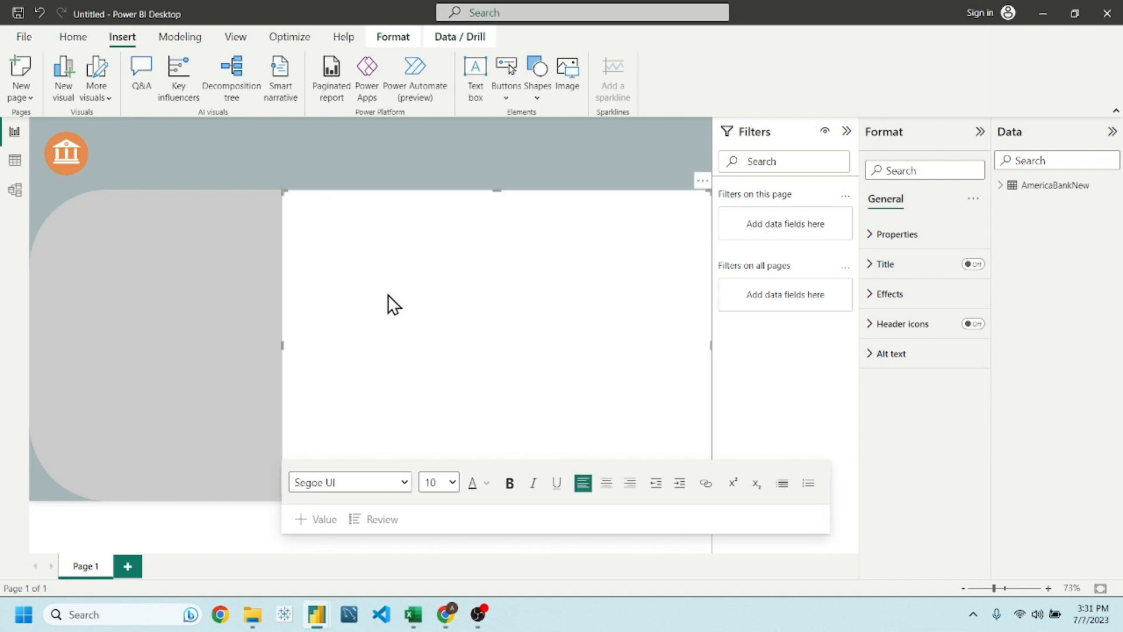
type("American Bank")
- Format the "American Bank" title text in bold at font size 36
left_click(429, 484)
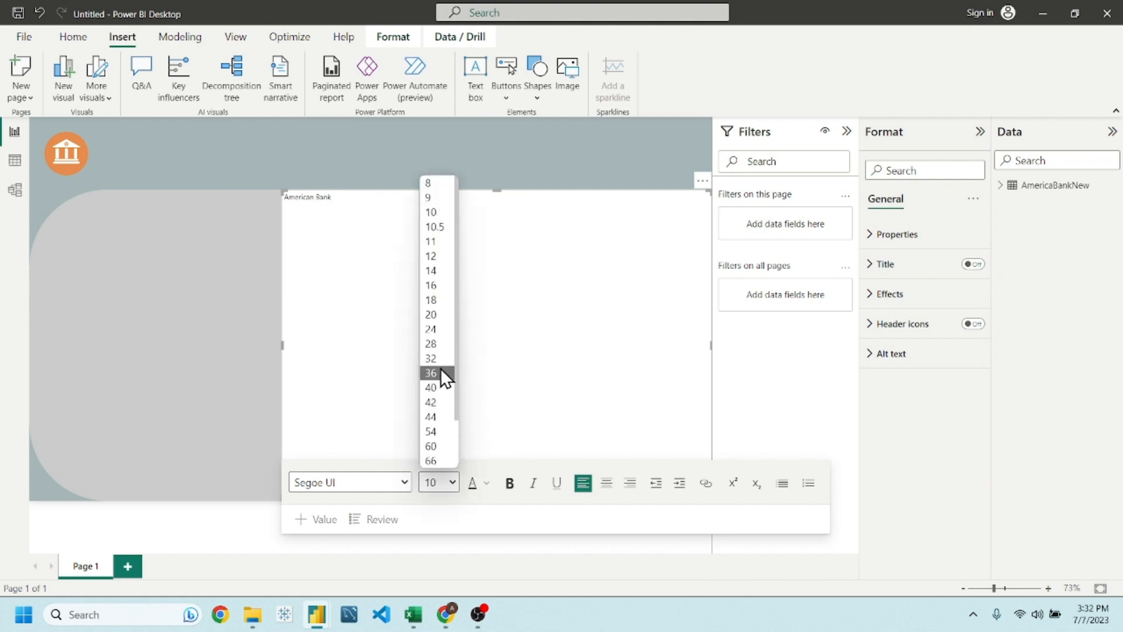
left_click(433, 372)
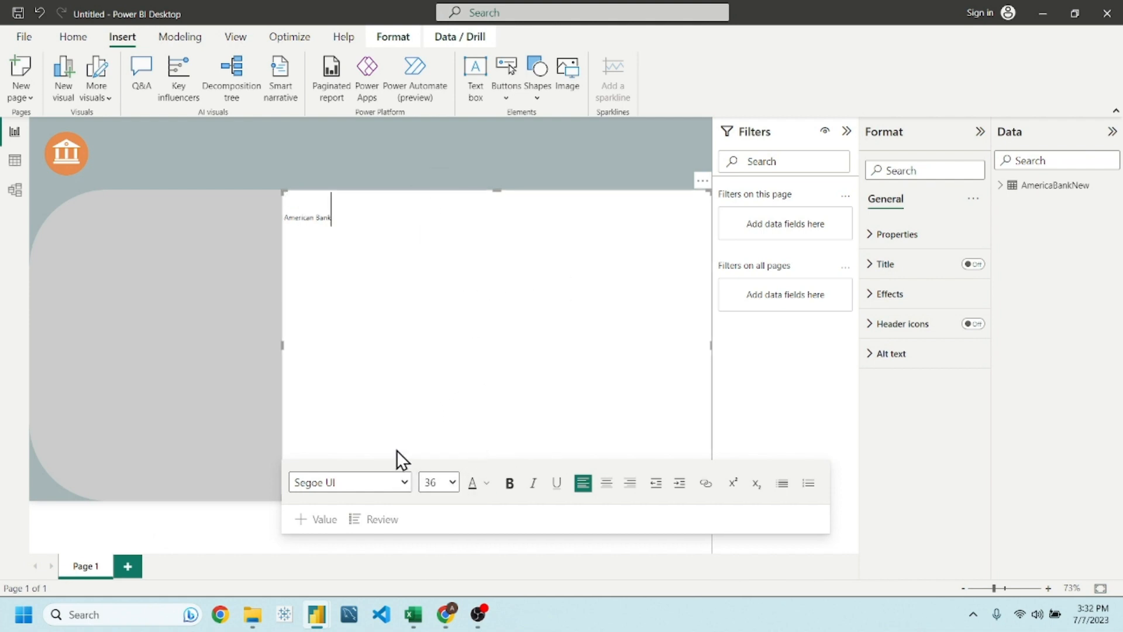
left_click(510, 483)
left_click(316, 218)
left_click(444, 482)
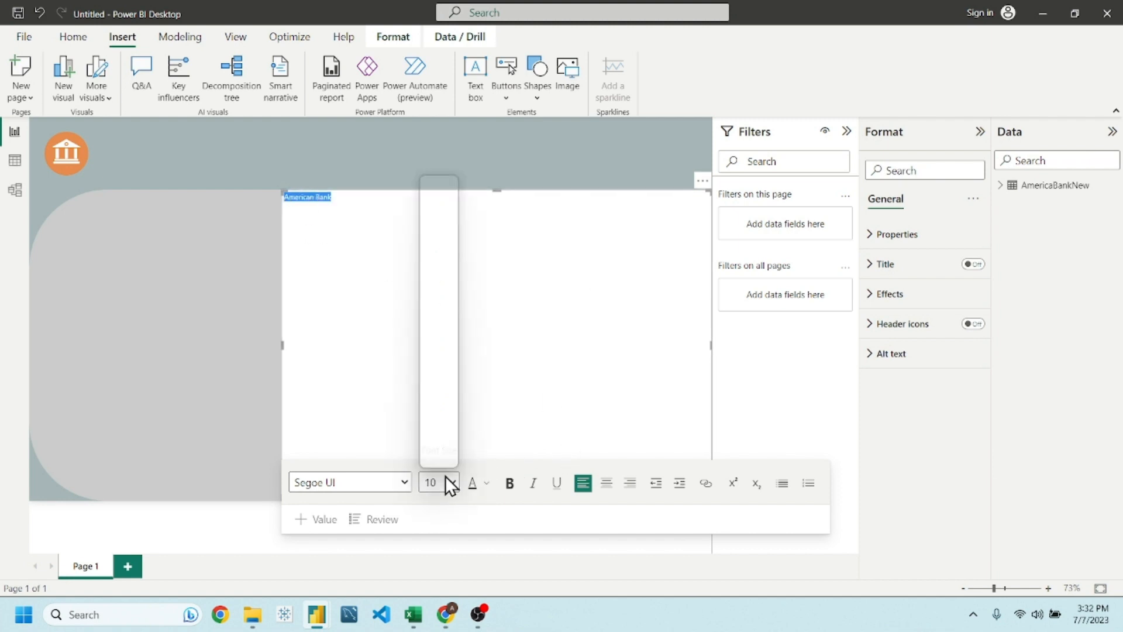
left_click(431, 373)
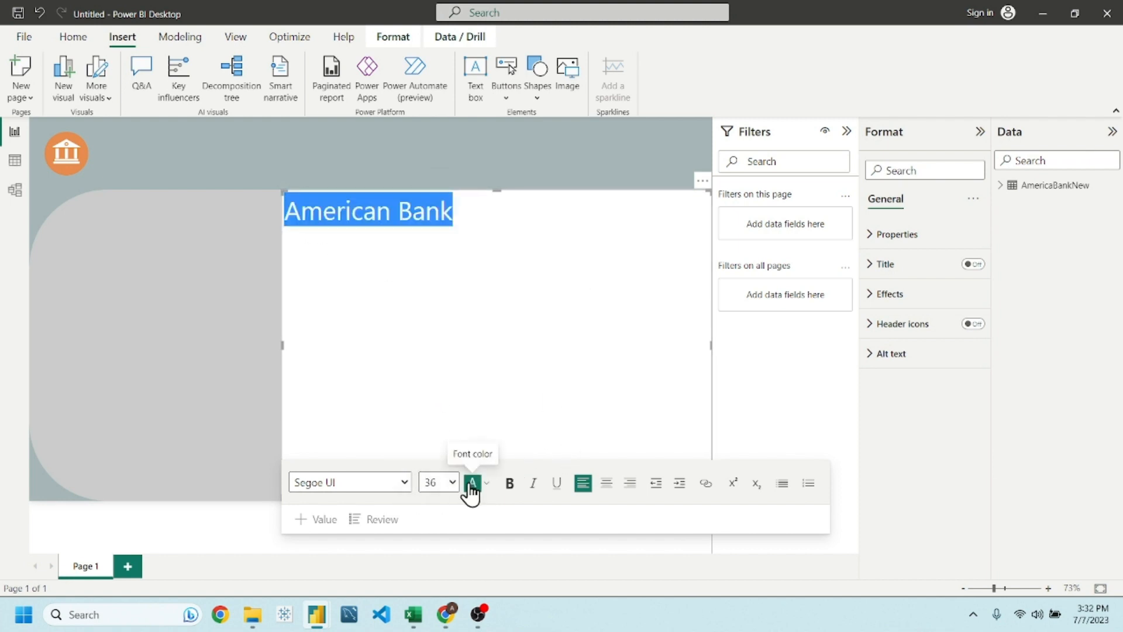
left_click(510, 483)
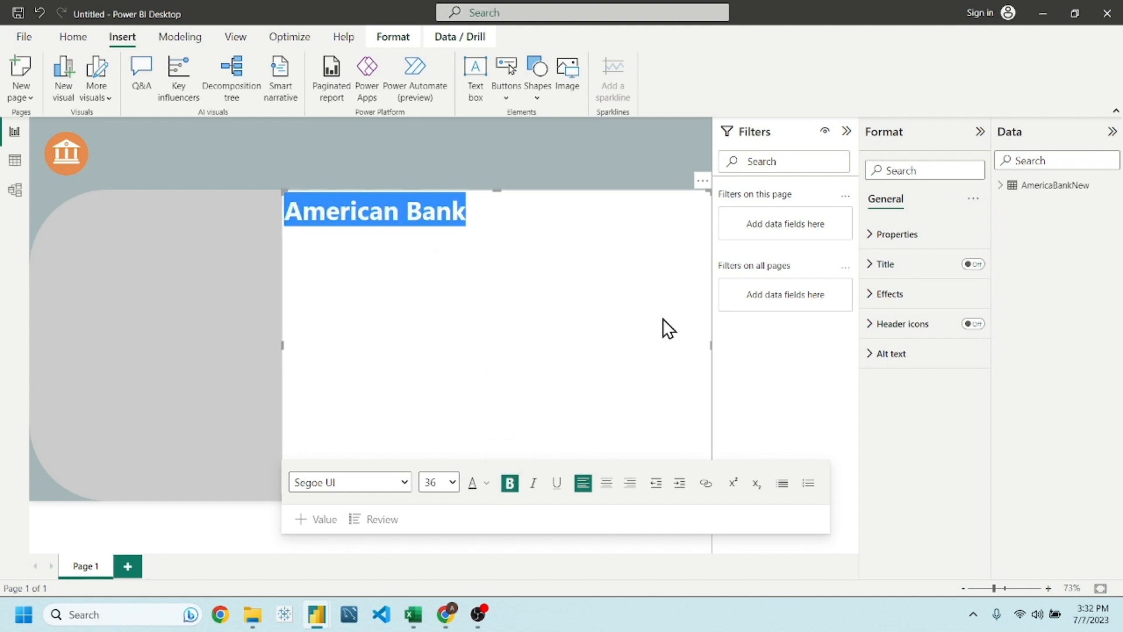
left_click(252, 184)
left_click(687, 206)
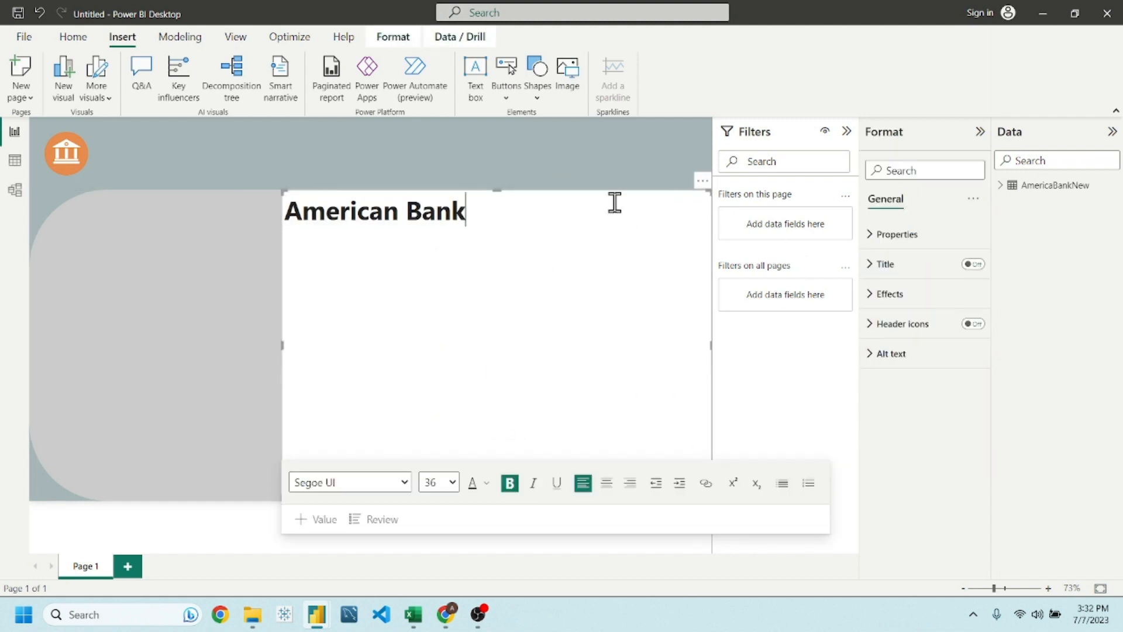
- Shrink the title text box to fit its text and move it beside the bank logo
left_click_drag(712, 194, 479, 451)
left_click_drag(383, 466, 405, 466)
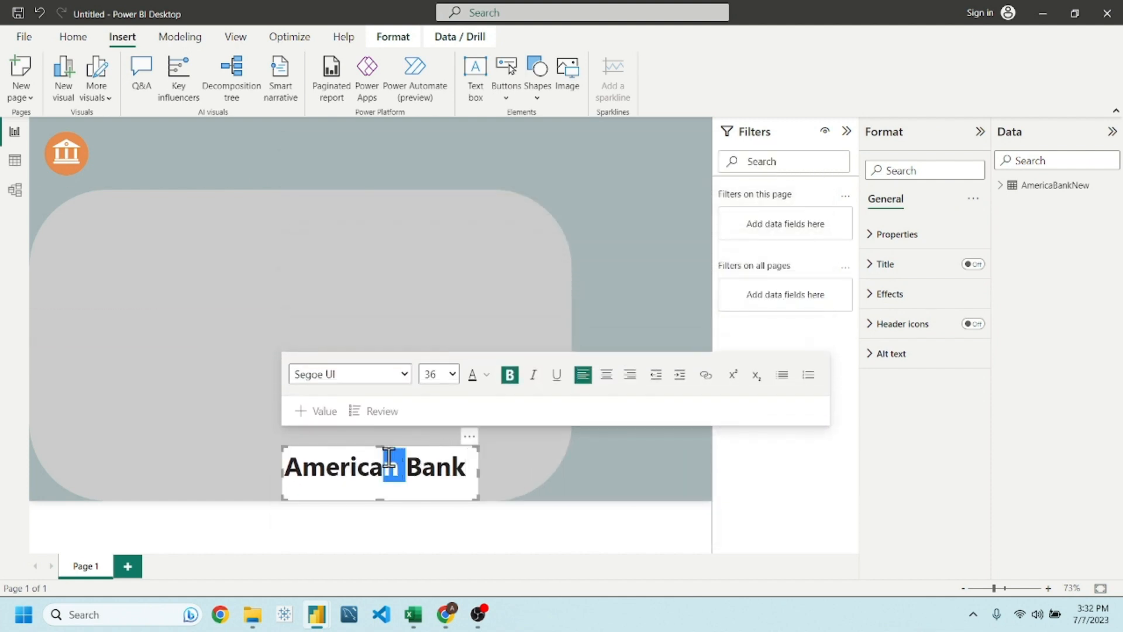
left_click_drag(469, 448, 291, 127)
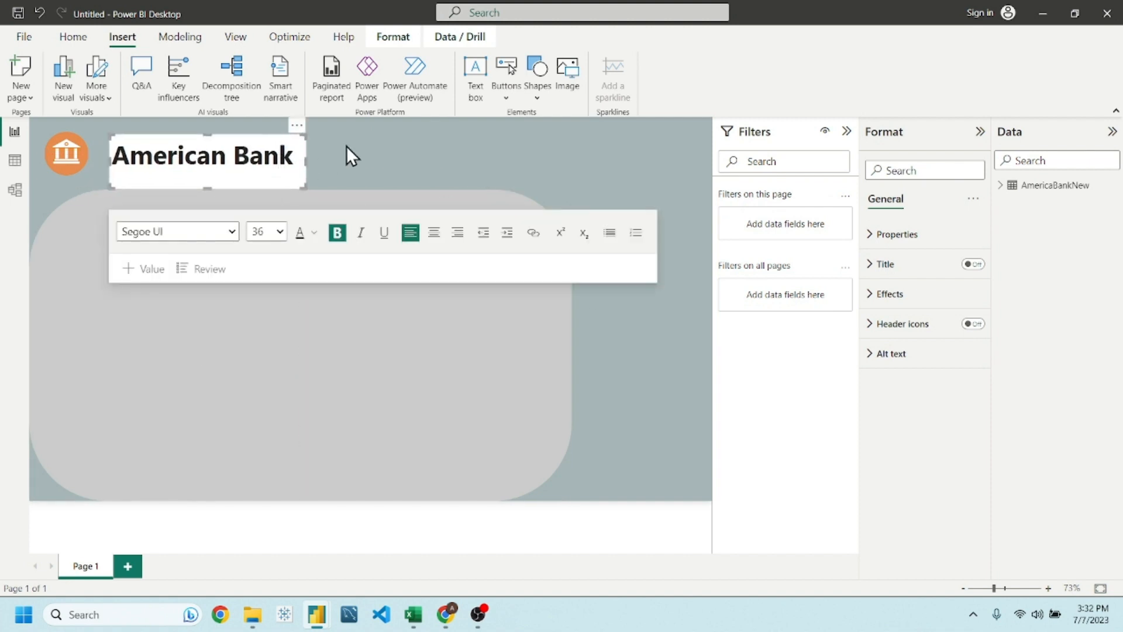
left_click(345, 156)
- Turn off the background of the "American Bank" text box
left_click(299, 135)
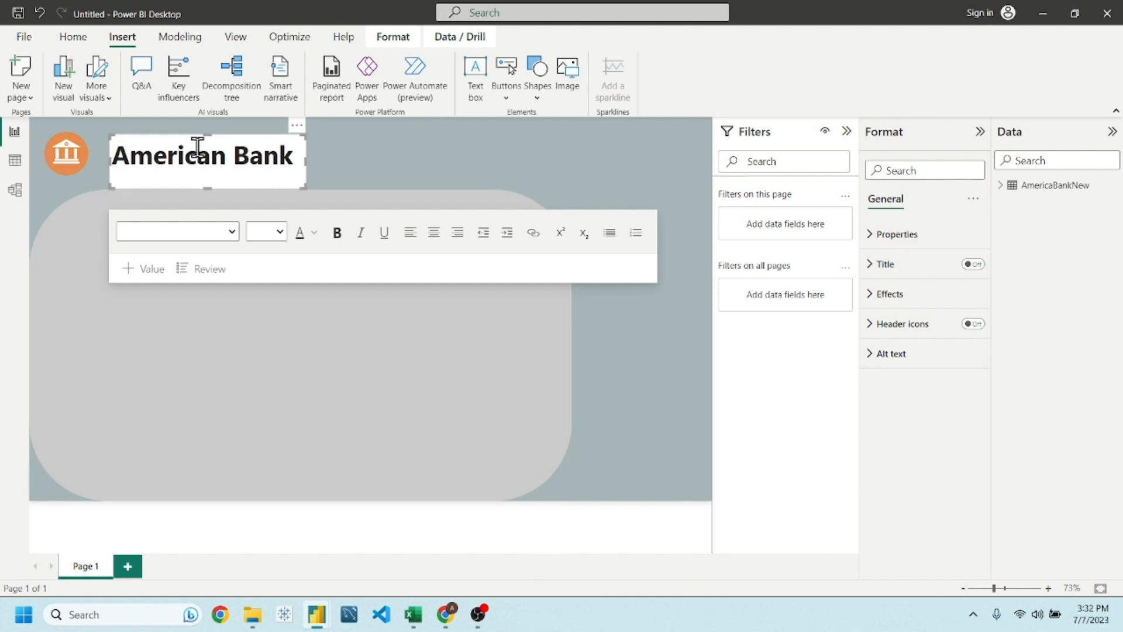
left_click(226, 155)
left_click(885, 289)
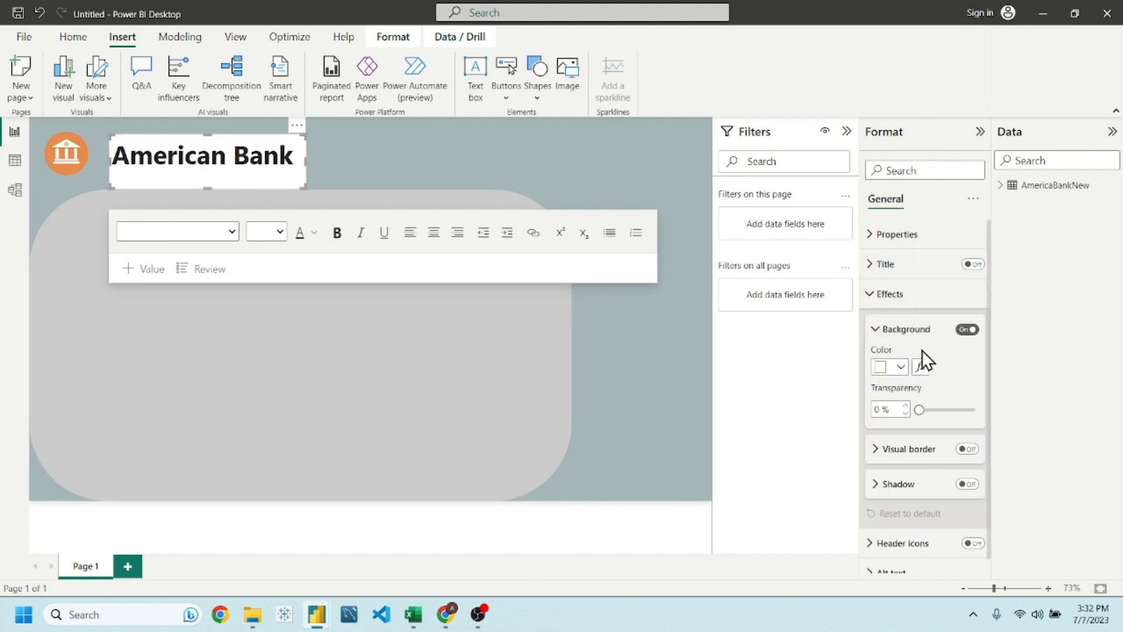
left_click(967, 331)
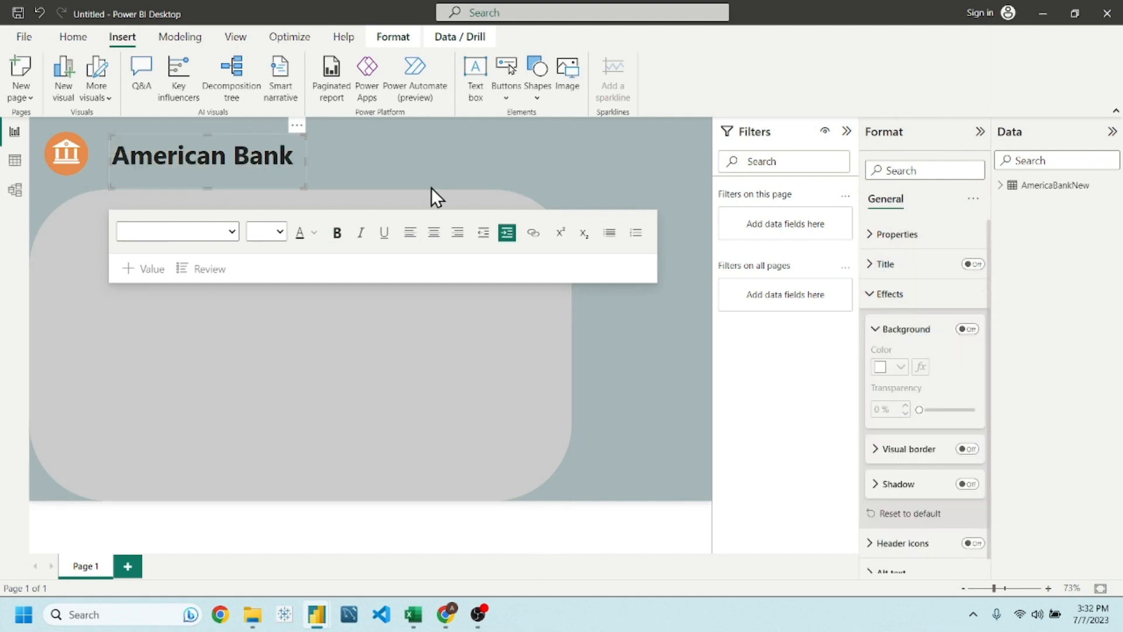
left_click(353, 164)
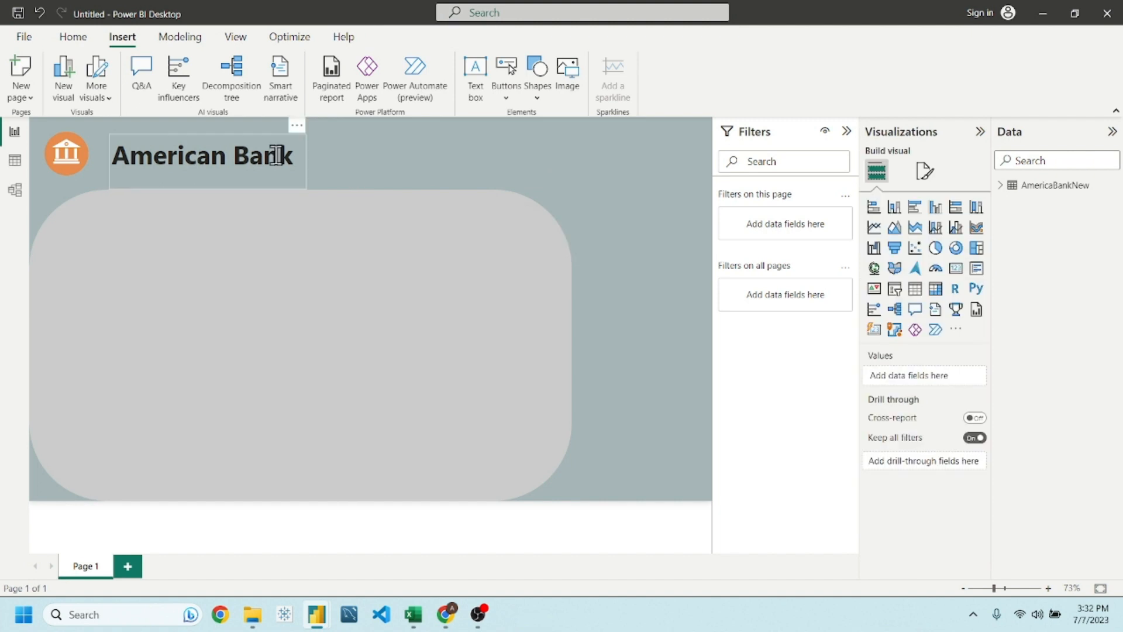
- Move the "American Bank" title closer to the logo, leaving a small gap between them
left_click(293, 130)
left_click_drag(292, 130, 282, 130)
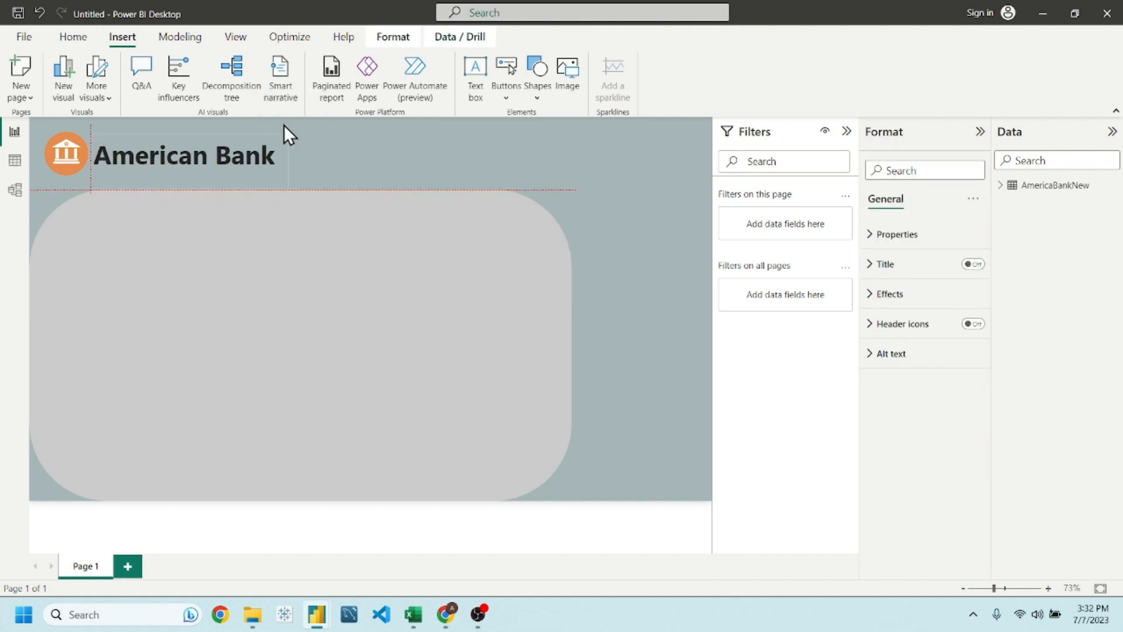
left_click(352, 142)
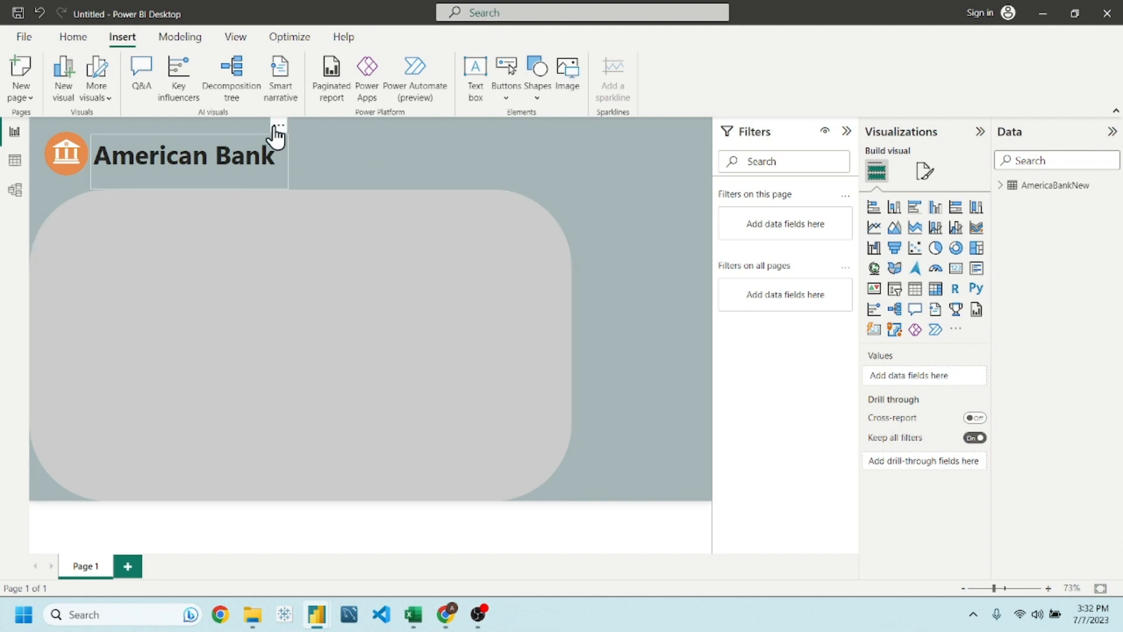
left_click_drag(279, 124, 285, 121)
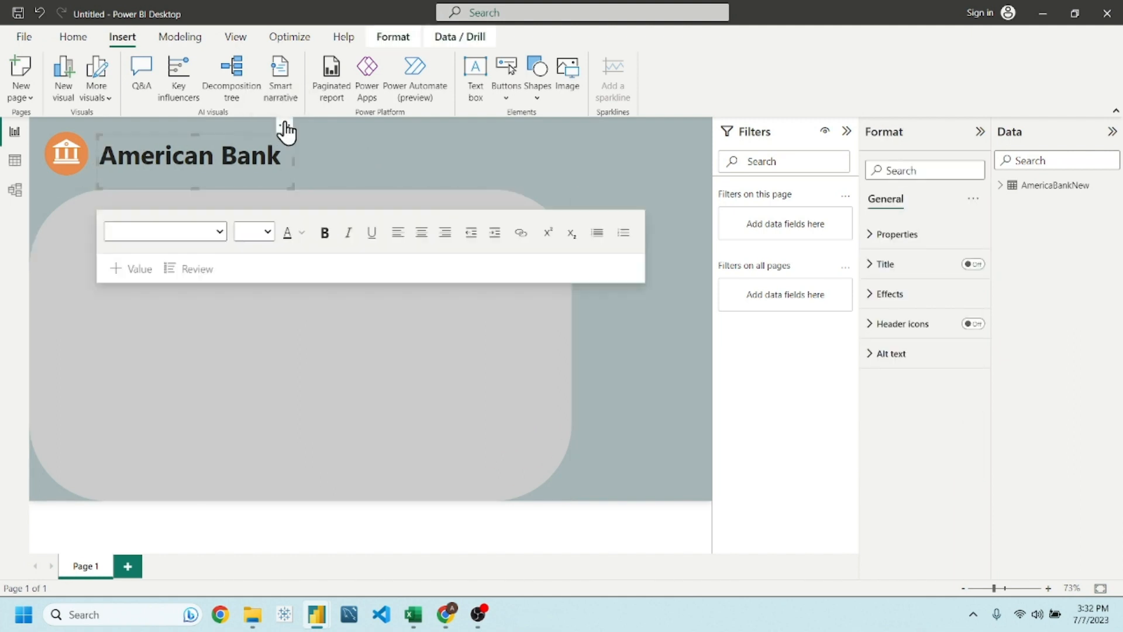
left_click(408, 158)
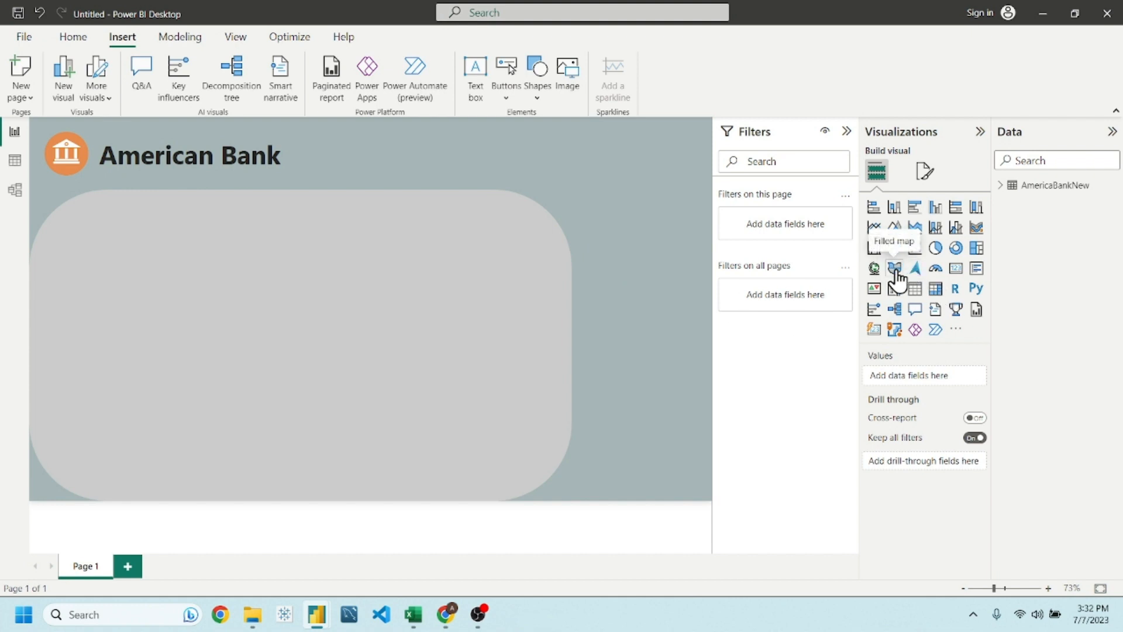
- Add a filled map over the right part of the rounded rectangle and assign the State field as its Location
left_click(894, 268)
left_click_drag(637, 233, 465, 237)
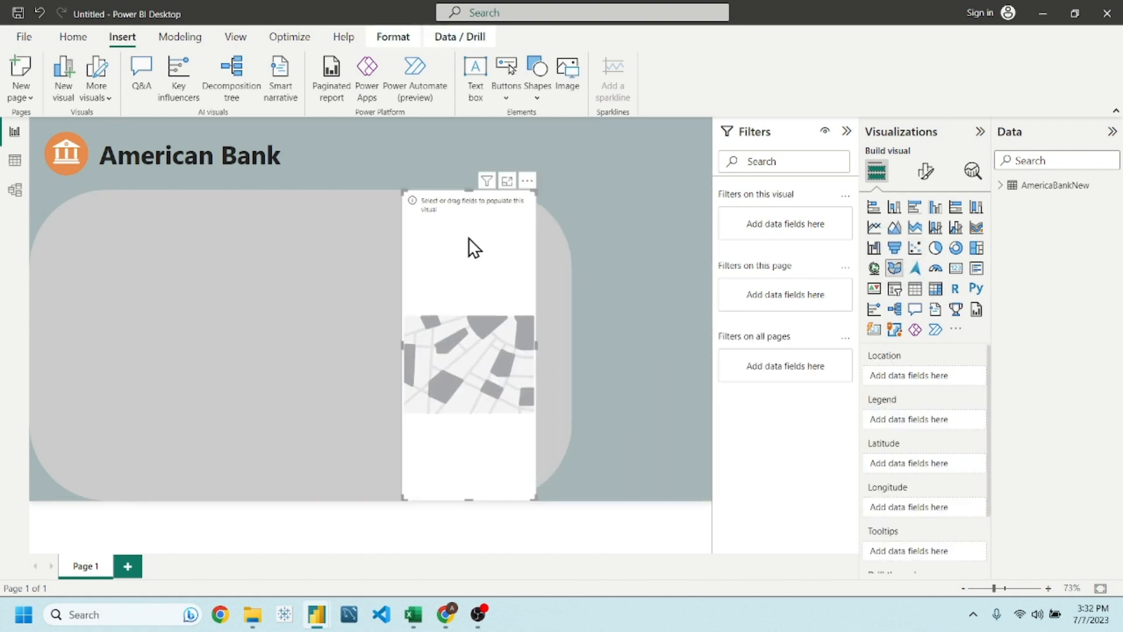
left_click(1001, 188)
left_click(1000, 186)
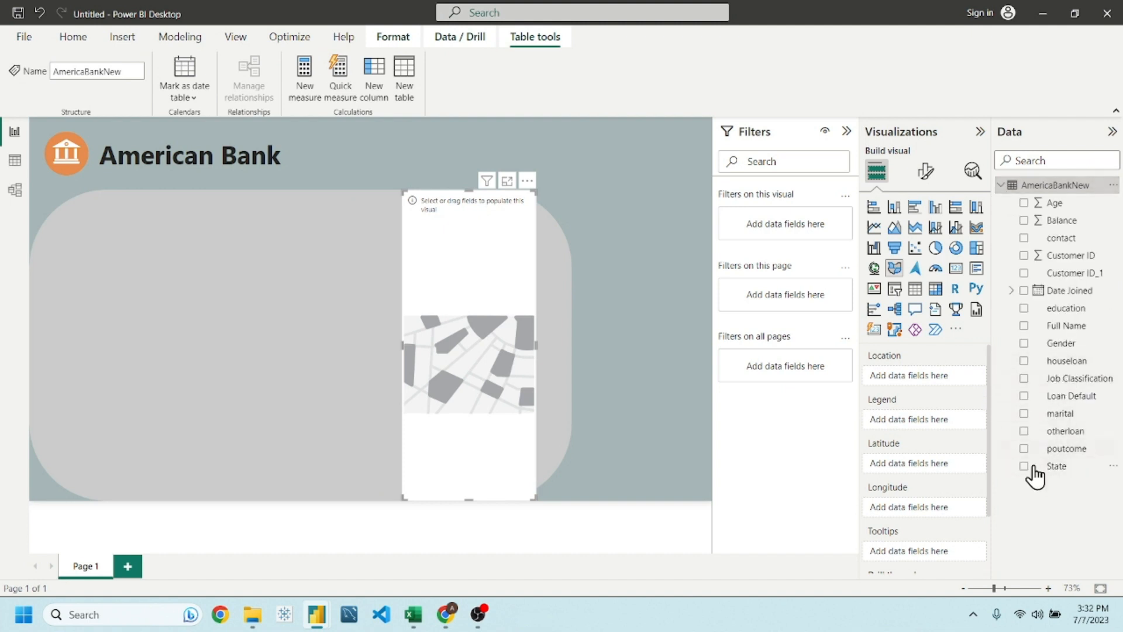
left_click_drag(1071, 468, 939, 374)
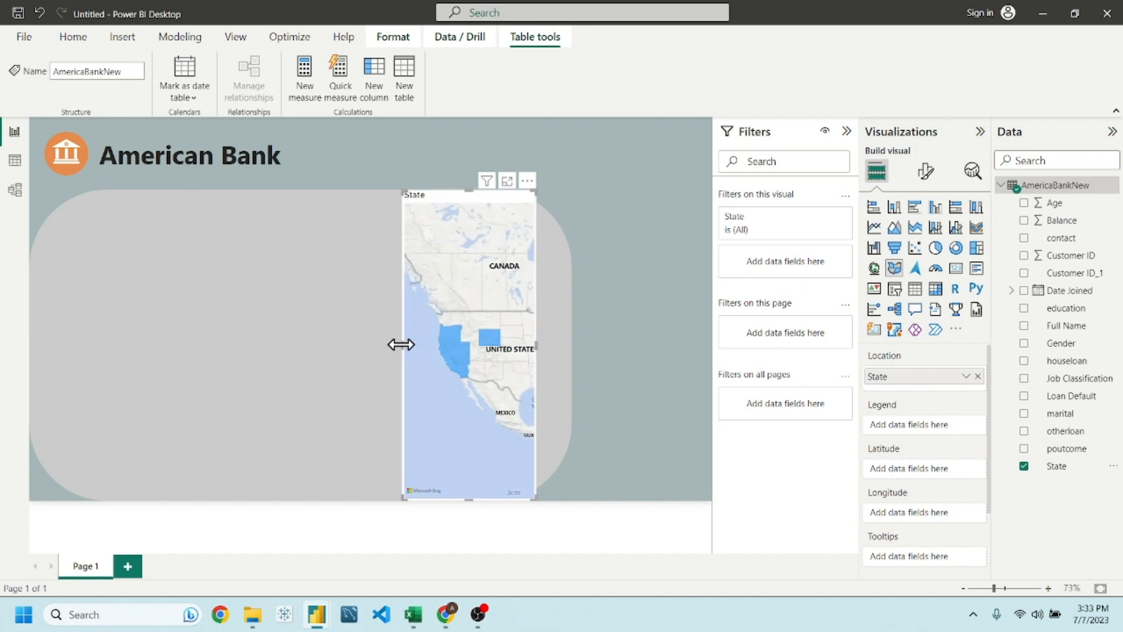
- Widen the filled map toward the panel's middle and add the State field to its Legend and Latitude
left_click_drag(401, 344, 301, 348)
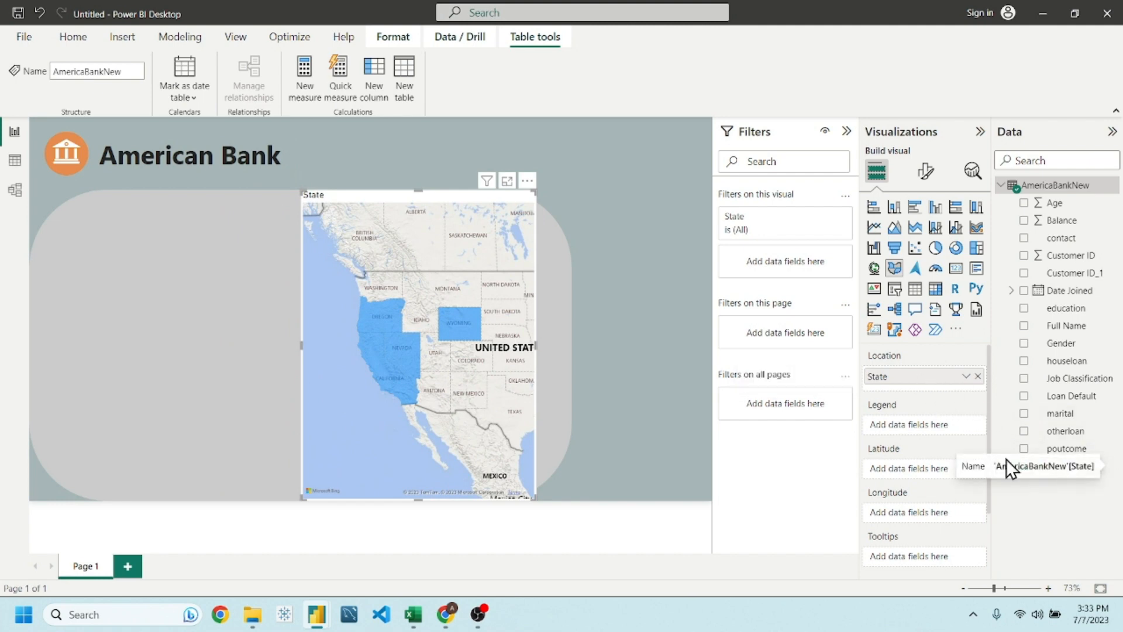
left_click_drag(1063, 471, 932, 423)
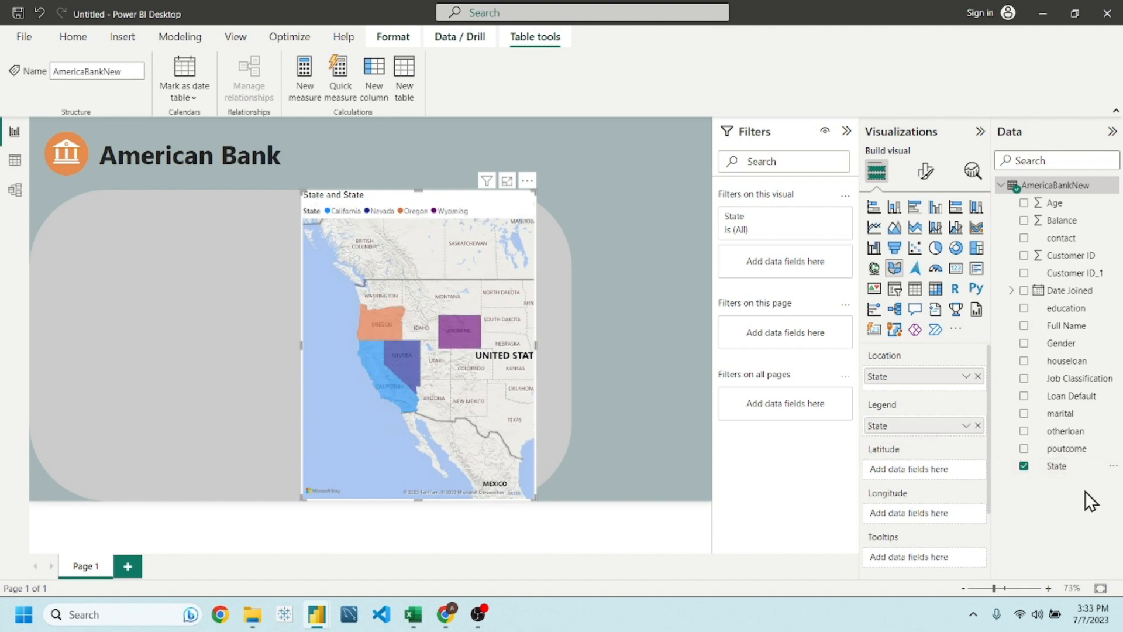
left_click_drag(1068, 477, 937, 469)
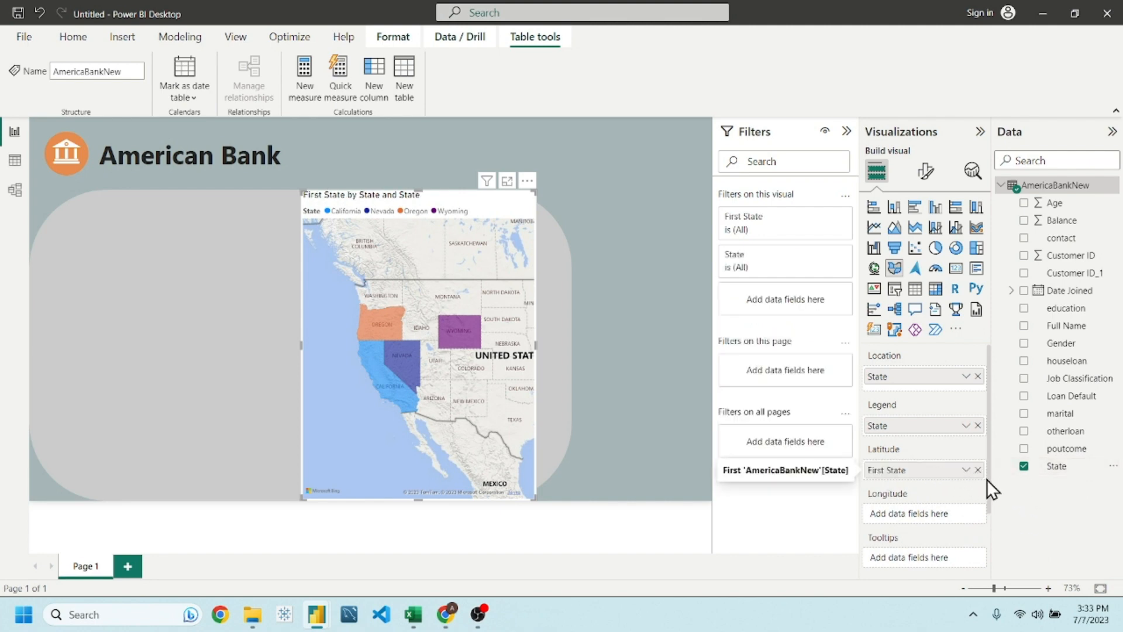
- Change the summarization of the State field in the map's Latitude to Count
scroll(963, 499, "down", 2)
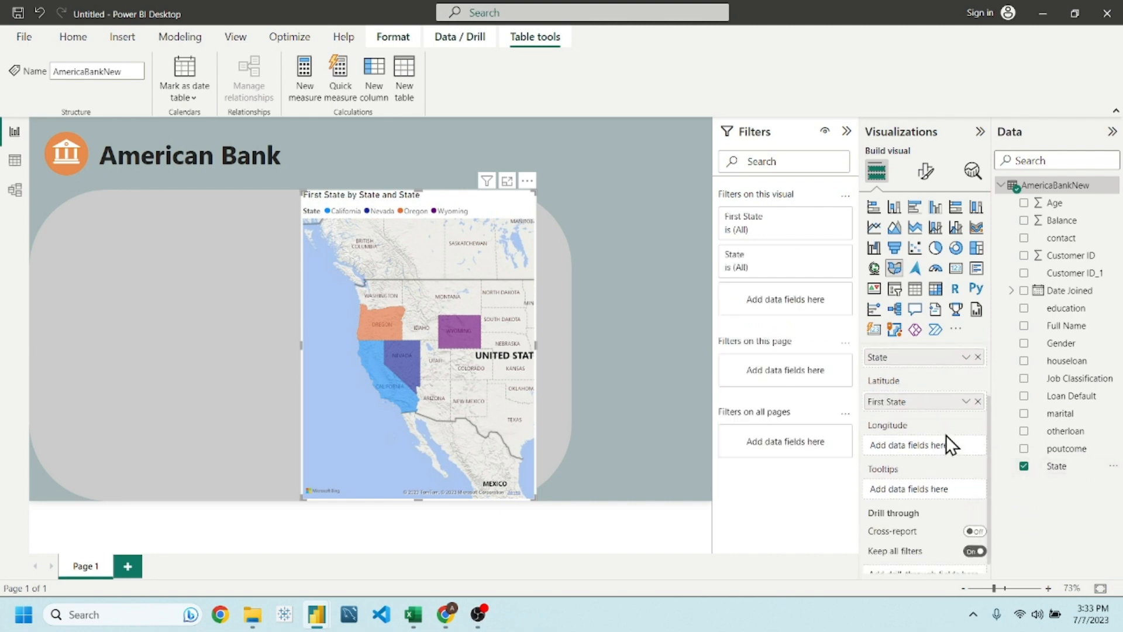
scroll(947, 439, "up", 2)
left_click(966, 470)
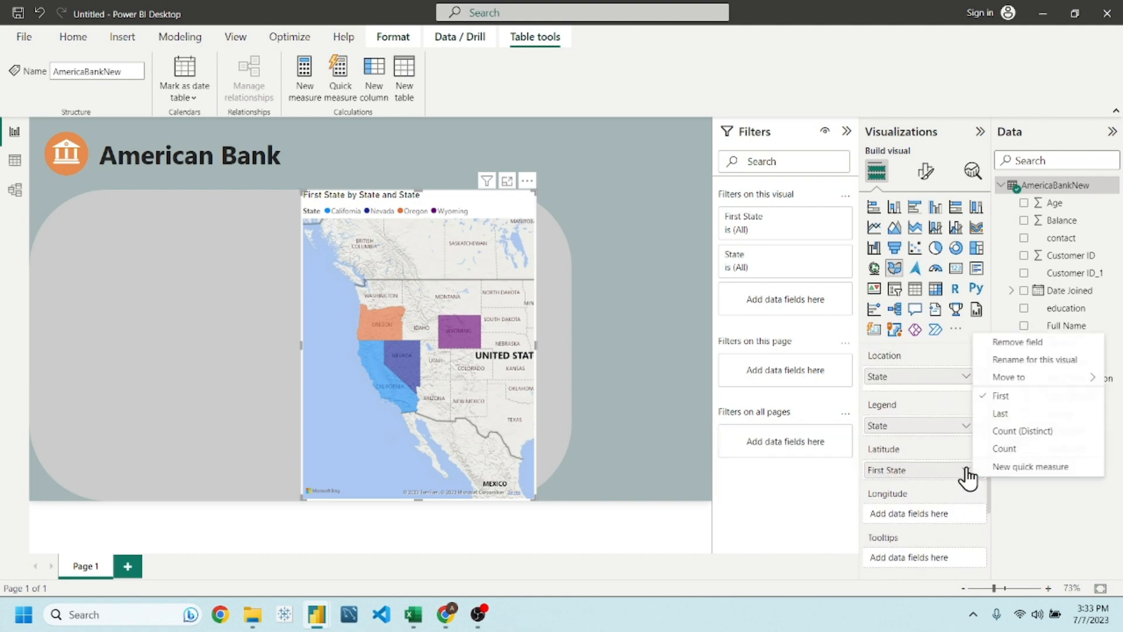
left_click(1021, 450)
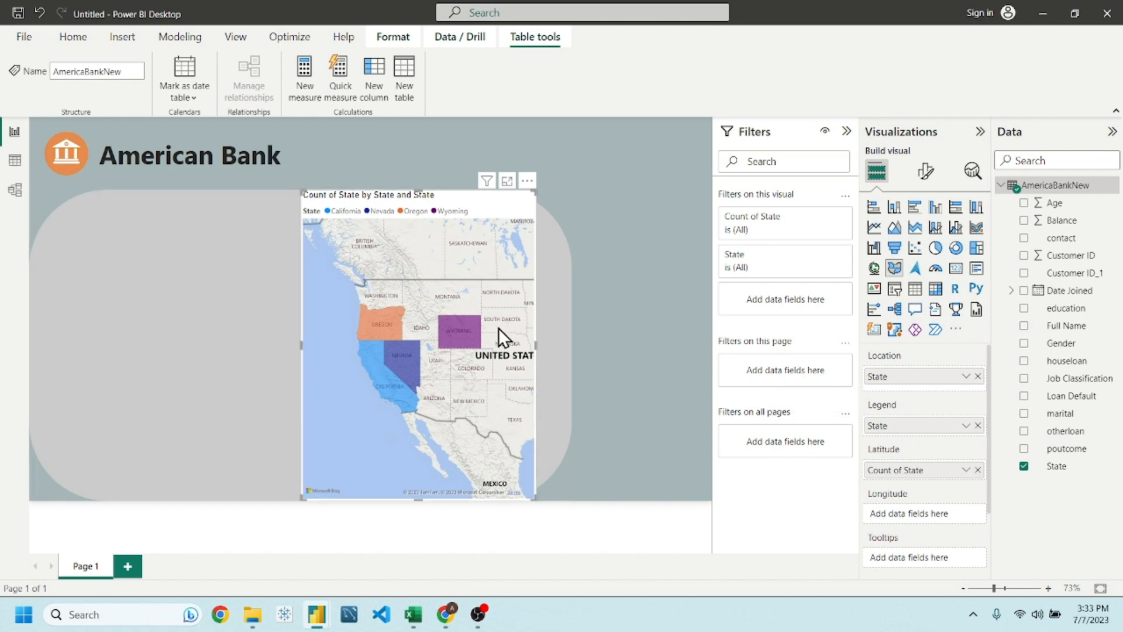
- Add the Balance field to the map's Tooltips and place the map, reduced in height, in the rounded rectangle's upper-left part
scroll(938, 448, "down", 2)
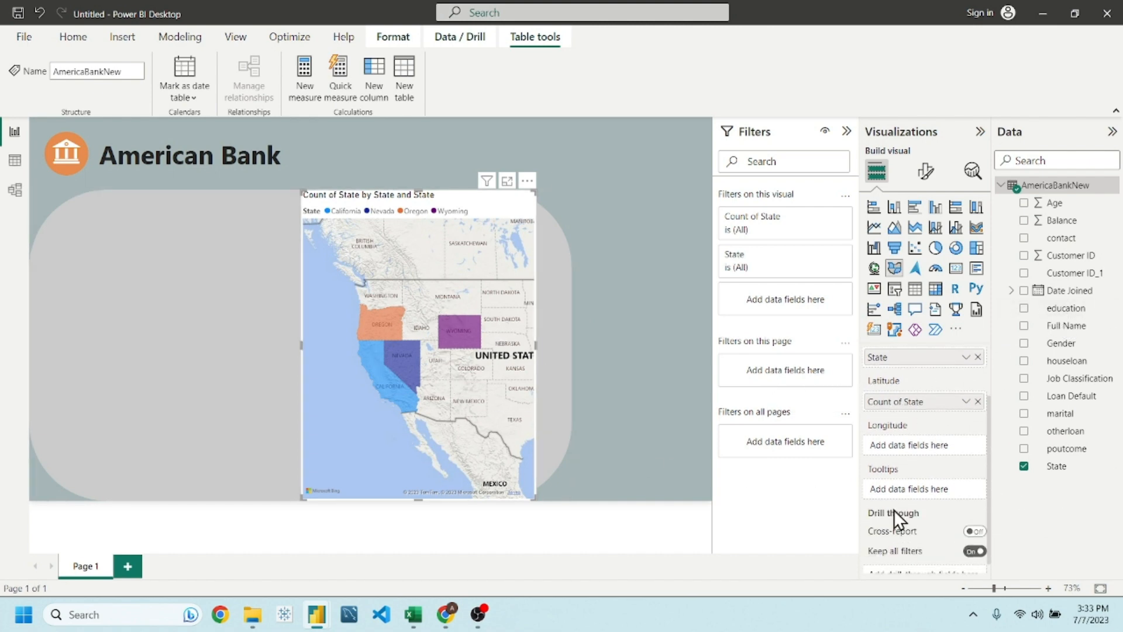
left_click_drag(1055, 220, 939, 488)
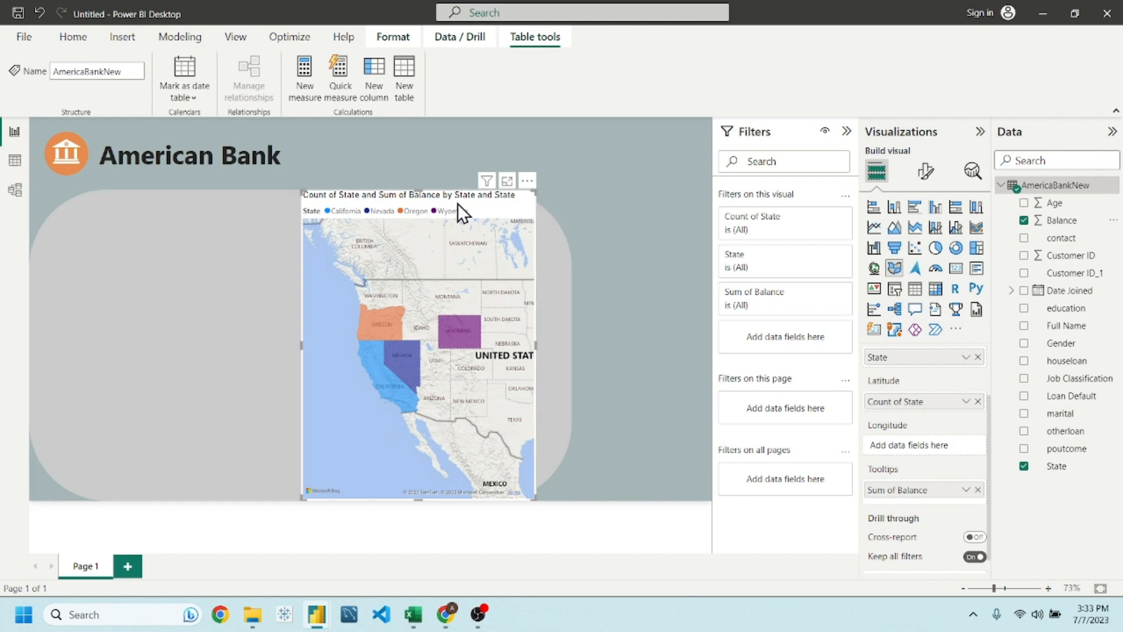
left_click_drag(497, 201, 307, 226)
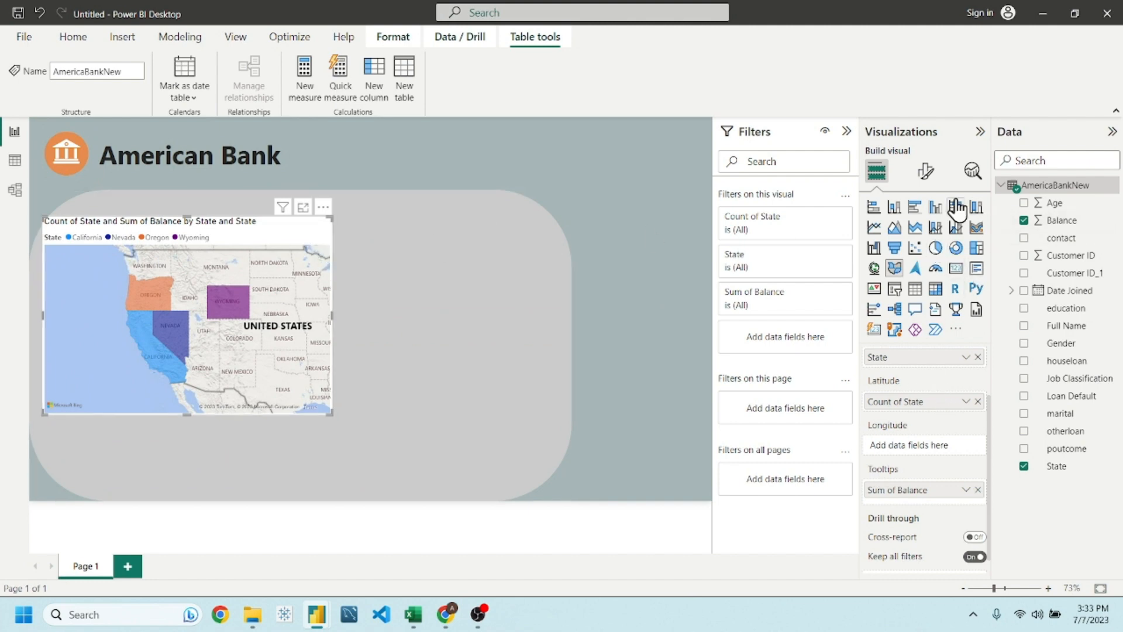
- Change the map's title text to "Customer By State" and center the title horizontally
left_click(927, 172)
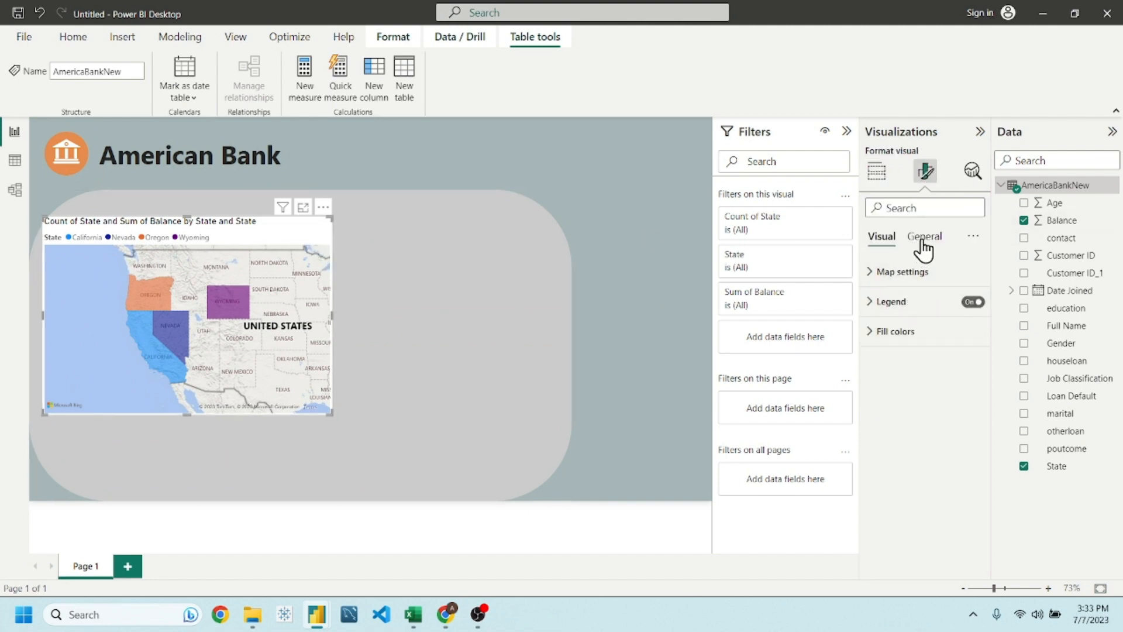
left_click(924, 240)
left_click(885, 301)
triple_click(905, 373)
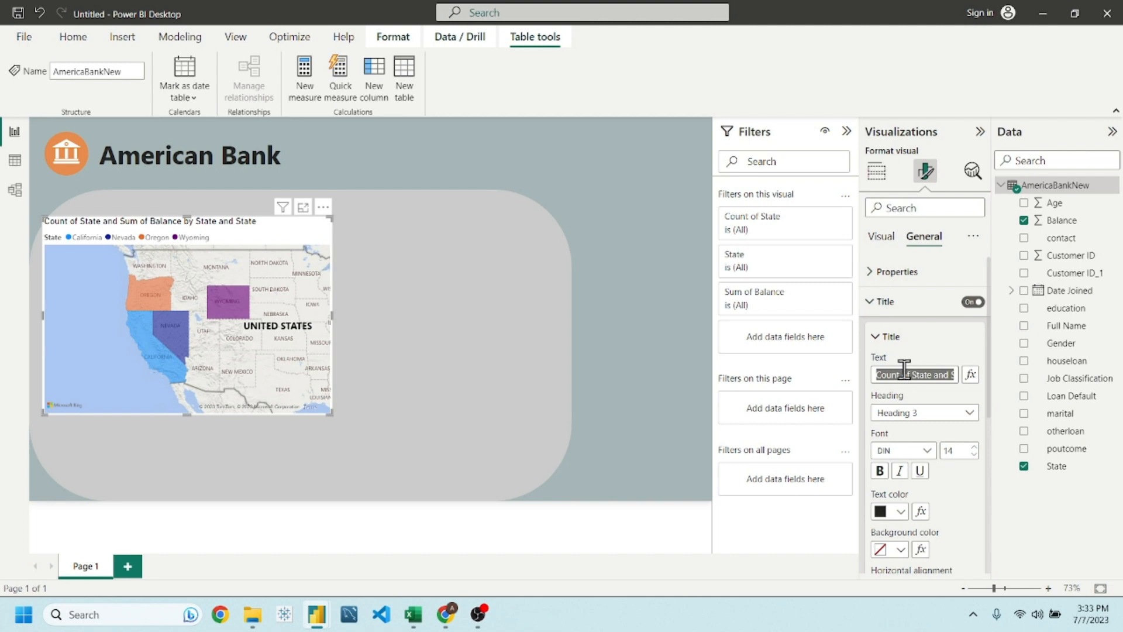
type("Customers")
key("BackSpace")
key("BackSpace")
type("By")
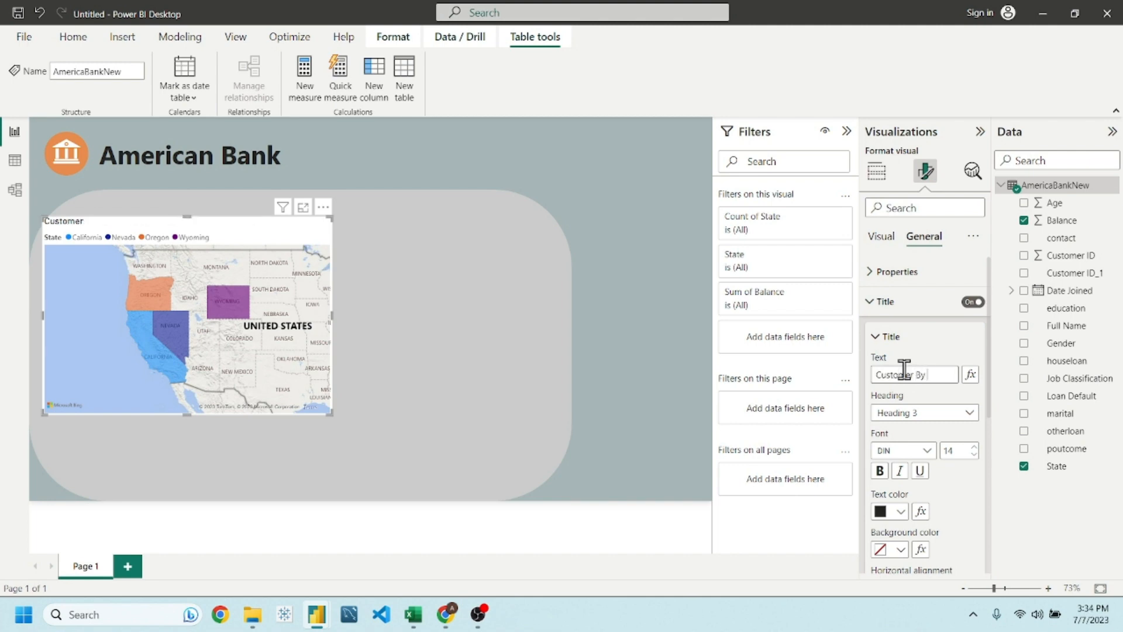
type(" State")
scroll(931, 483, "down", 3)
type("S")
left_click(900, 447)
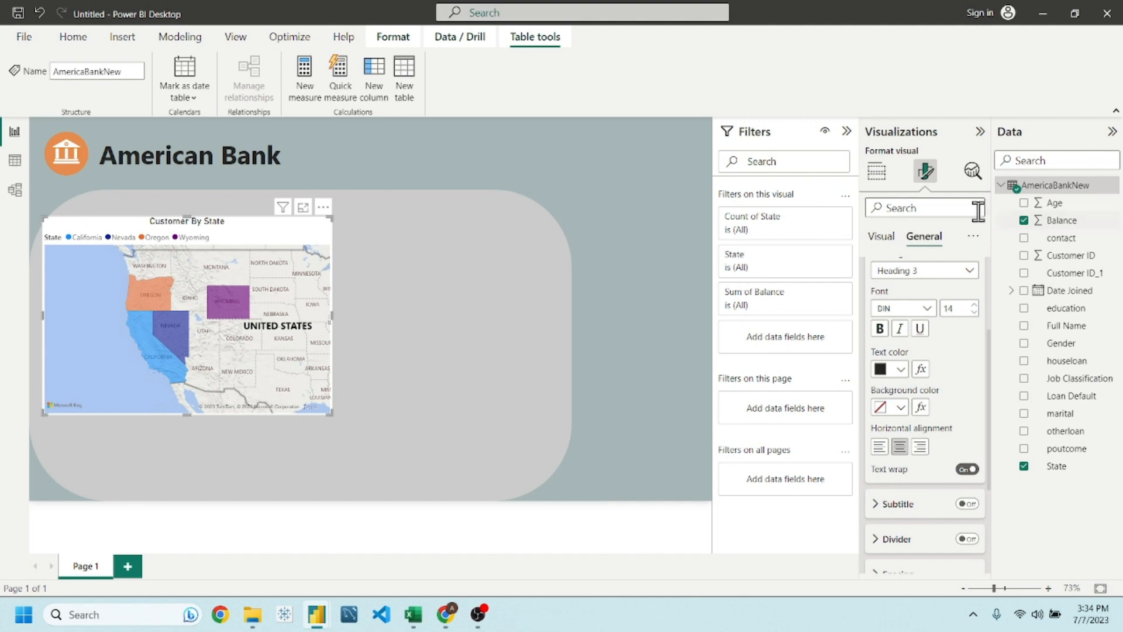
- Turn off the background of the "Customer By State" map
left_click(881, 237)
left_click(924, 237)
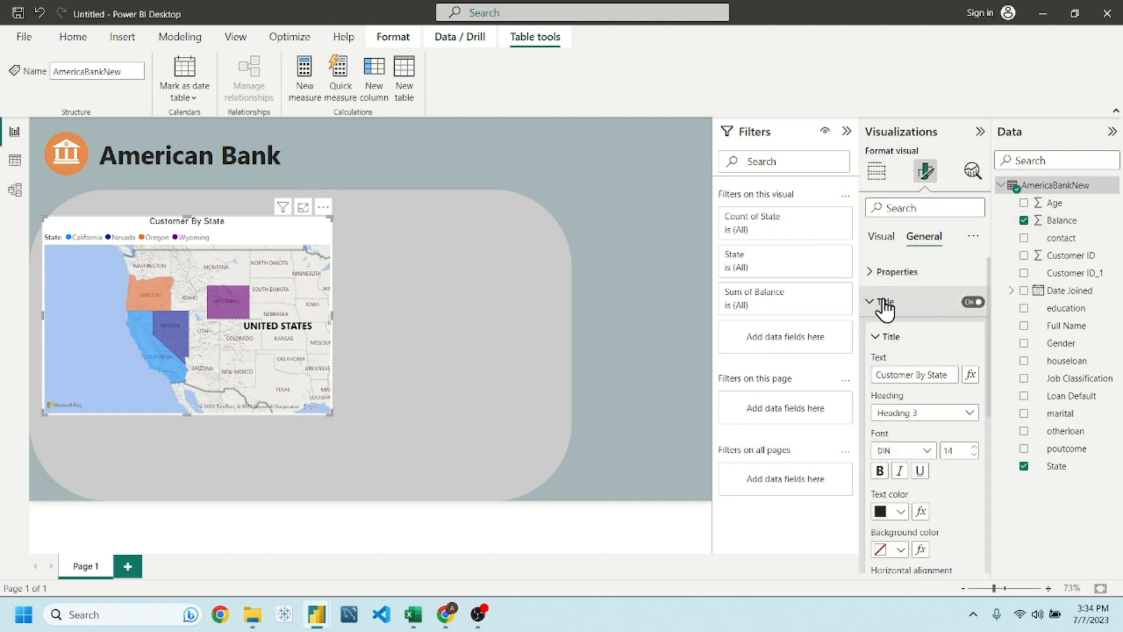
left_click(882, 302)
left_click(919, 335)
left_click(969, 367)
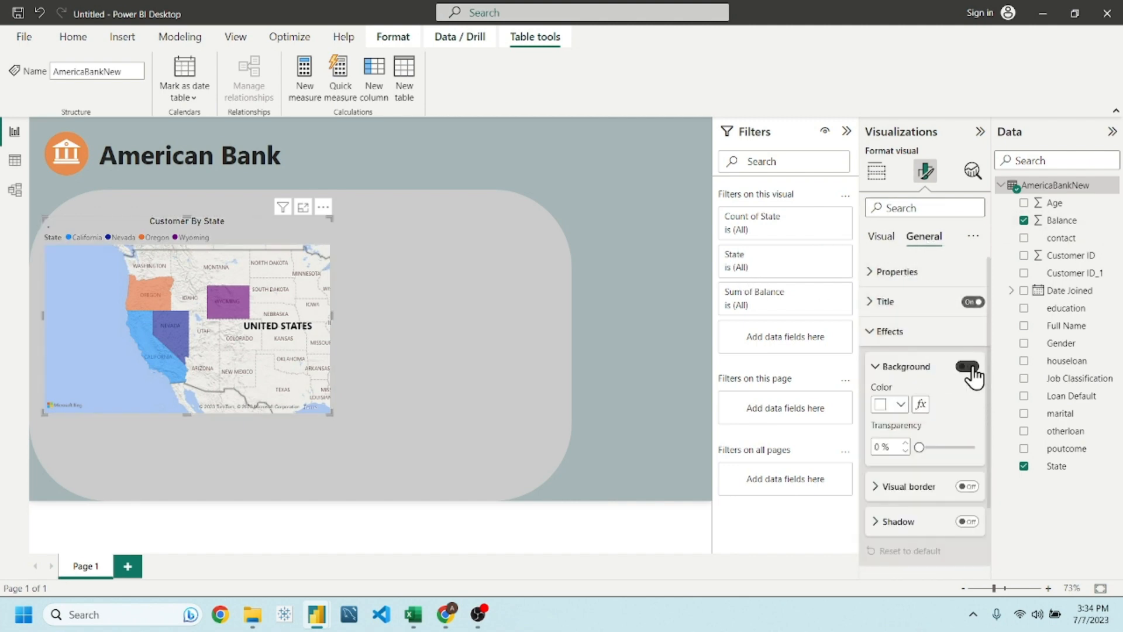
- Set the map's style to Grayscale
left_click(881, 236)
left_click(901, 271)
left_click(890, 306)
left_click(920, 346)
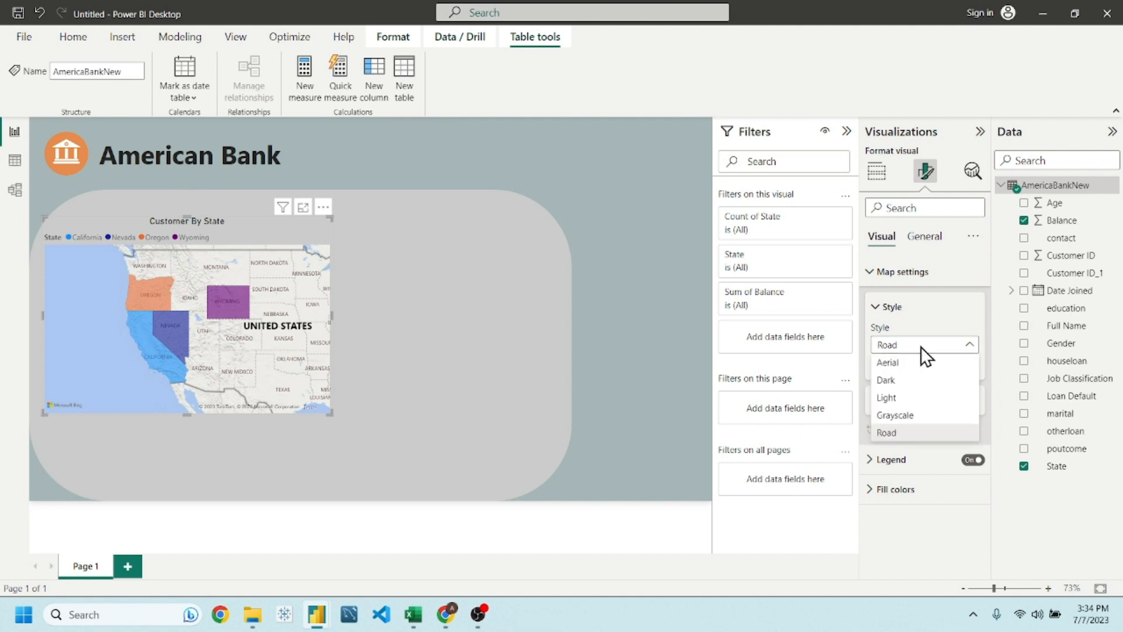
left_click(895, 415)
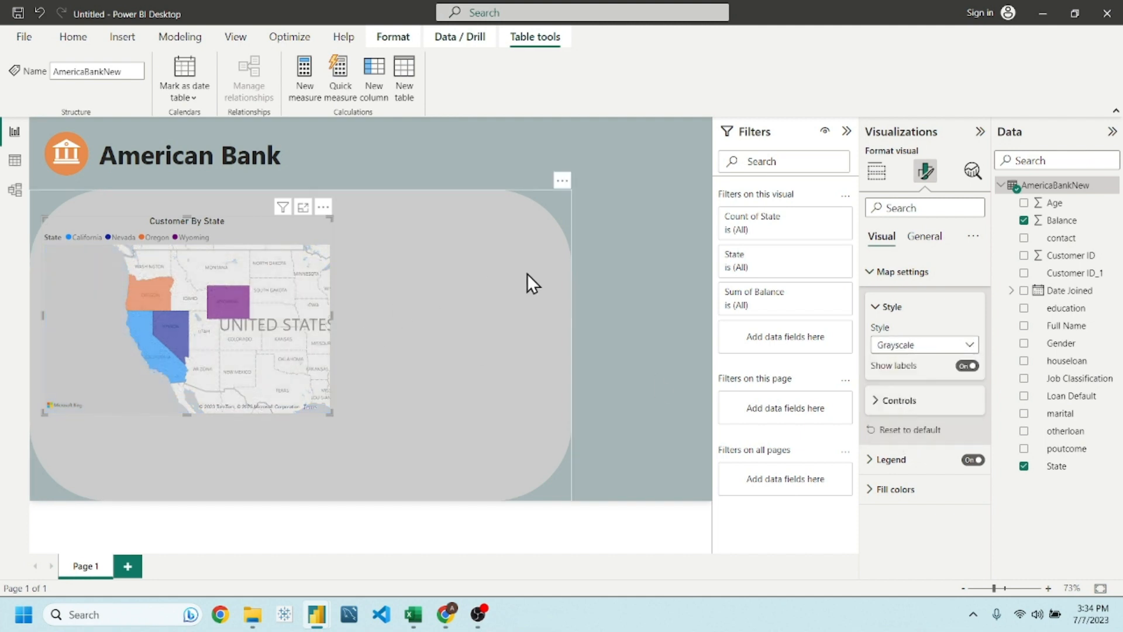
- Shrink the map and position it just inside the upper-left corner of the rounded rectangle
left_click_drag(253, 228, 277, 208)
left_click_drag(355, 199, 315, 237)
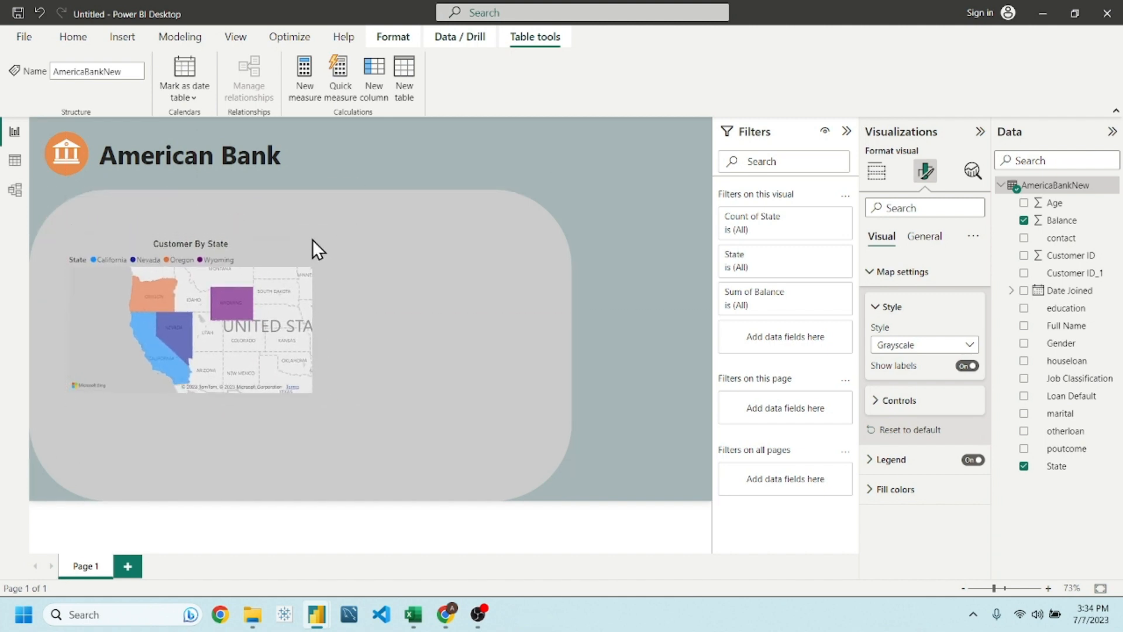
key("Delete")
key("ctrl+z")
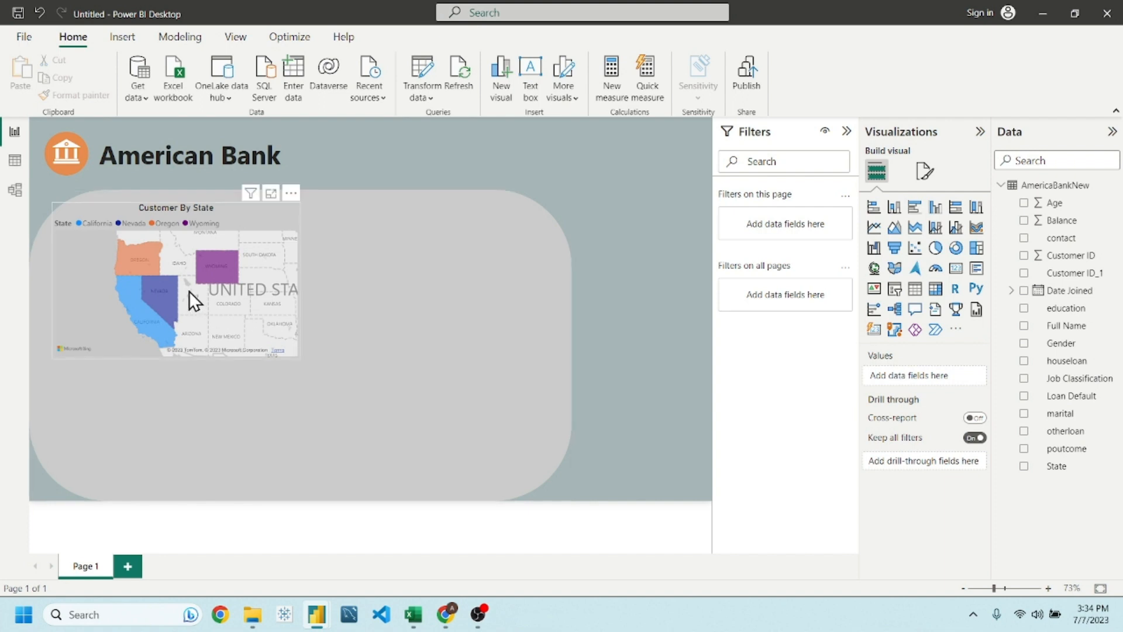
left_click(220, 238)
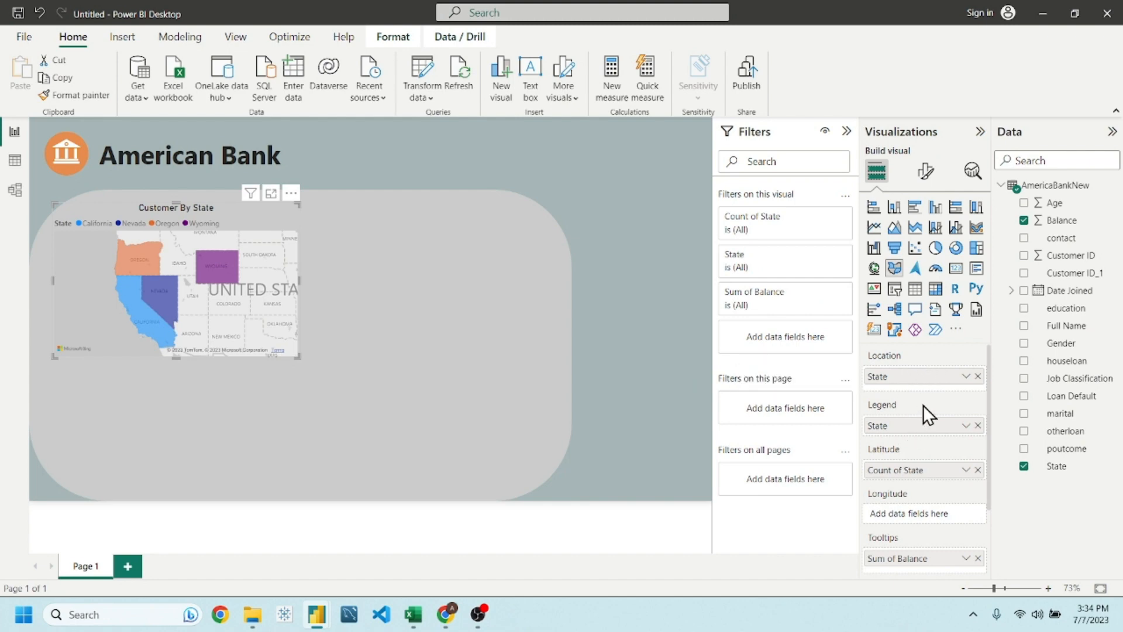
left_click(912, 168)
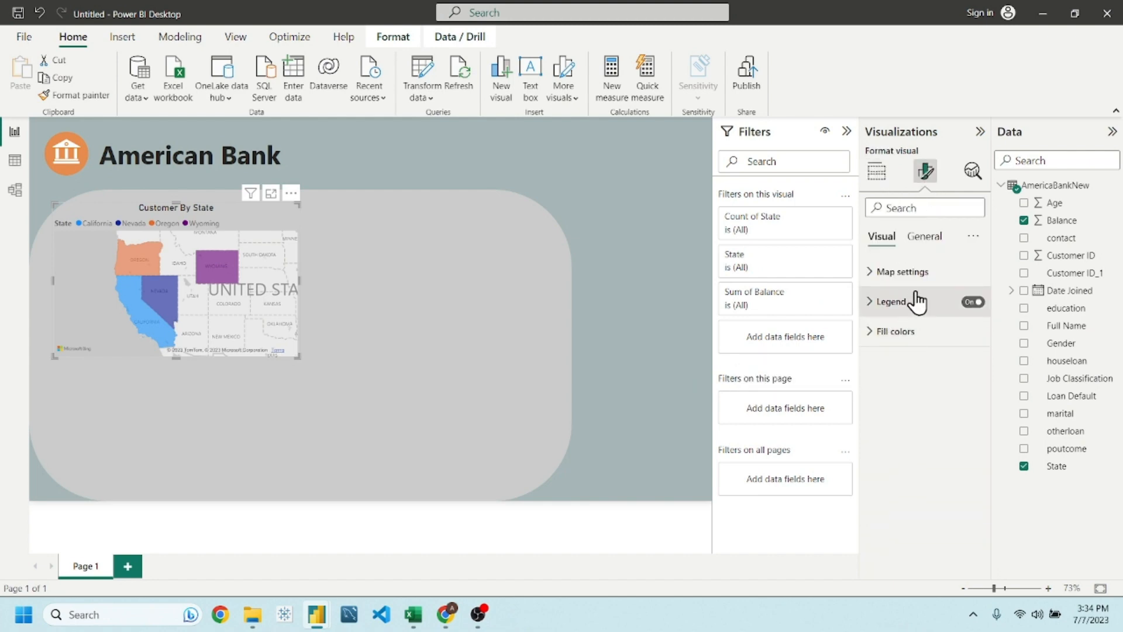
left_click(902, 331)
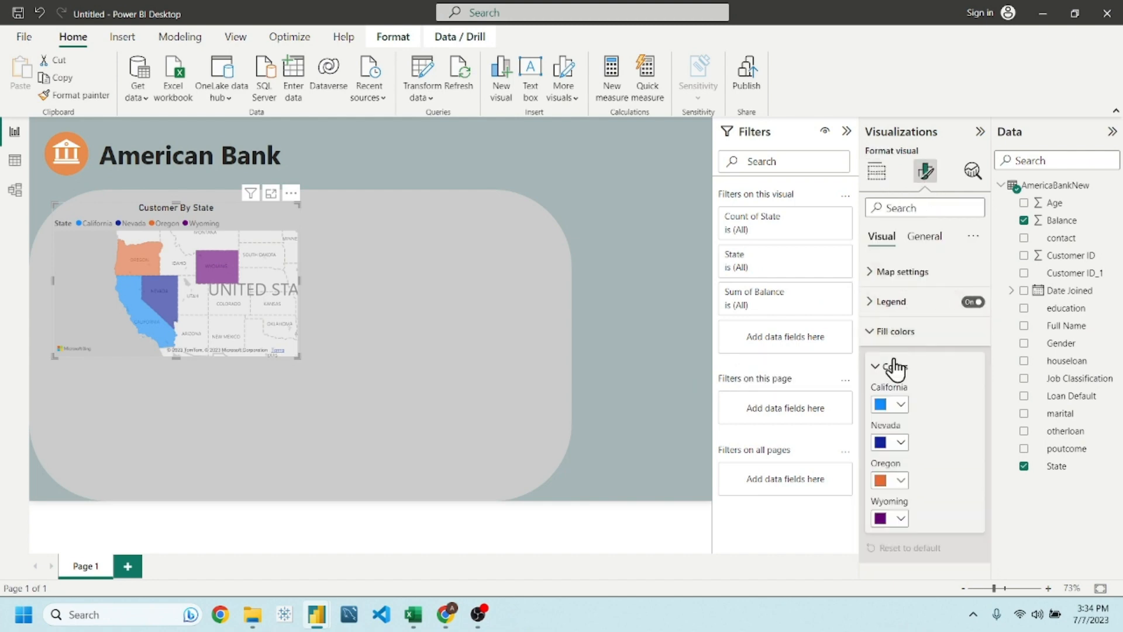
left_click(889, 332)
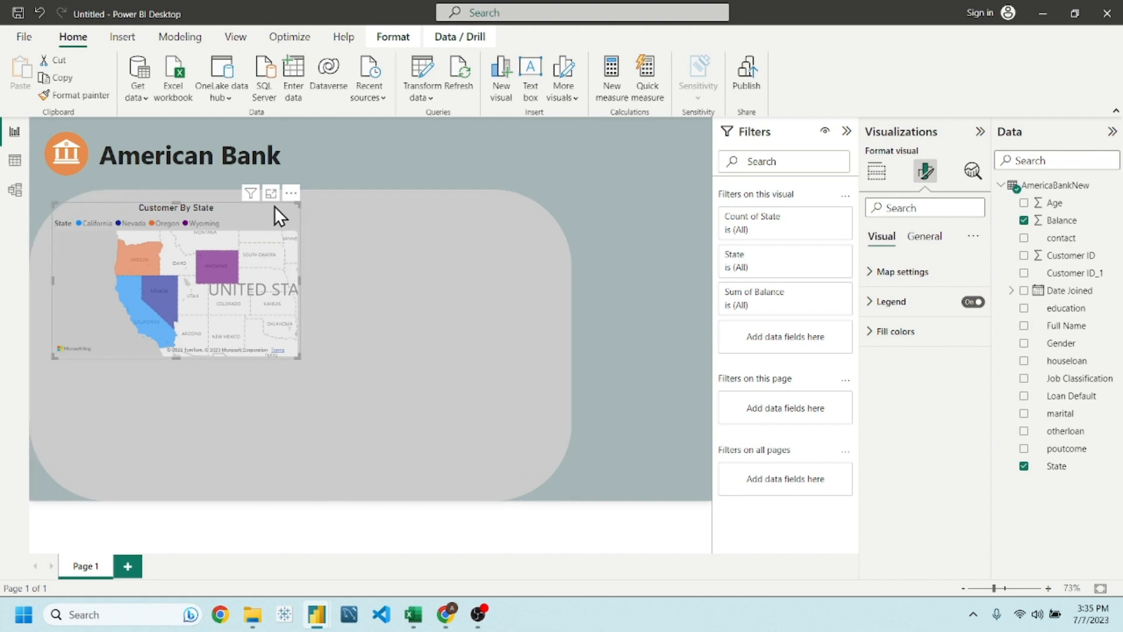
left_click(413, 168)
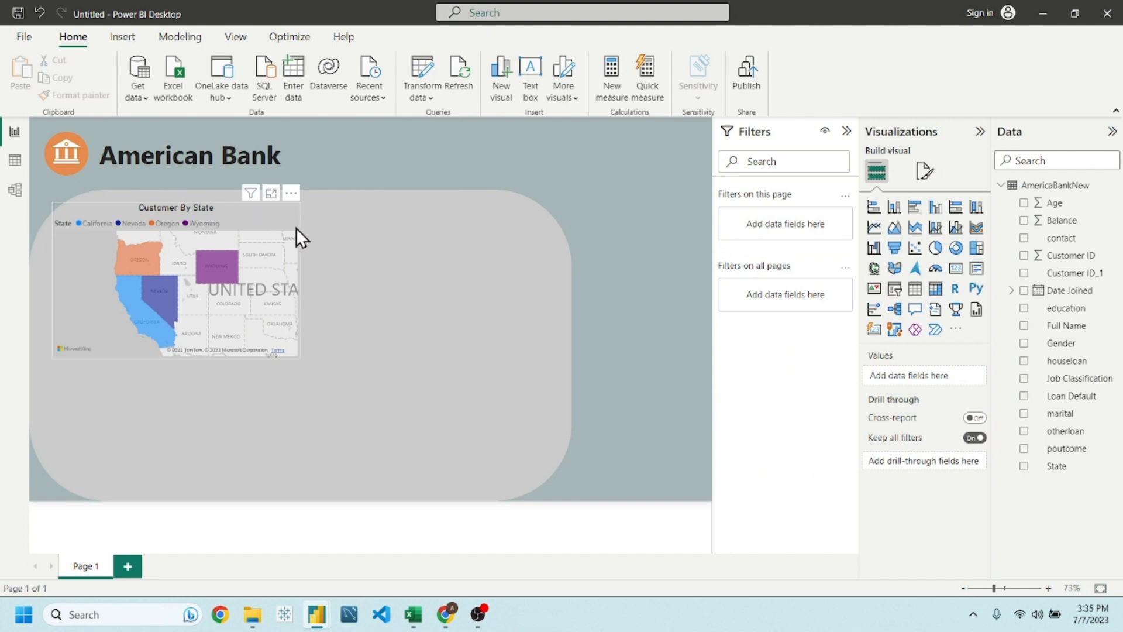
- Try a 22% fill transparency on the rounded rectangle and return it to 0%
mouse_move(251, 208)
left_mouse_down()
mouse_move(269, 220)
mouse_move(255, 212)
left_mouse_up()
left_click(517, 286)
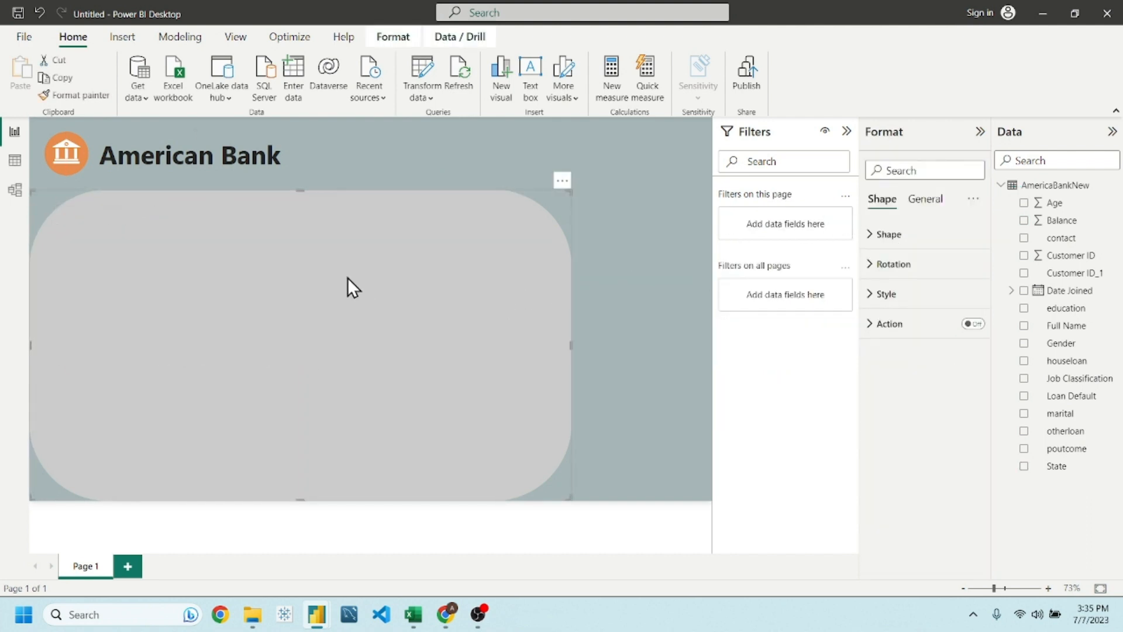
left_click(924, 199)
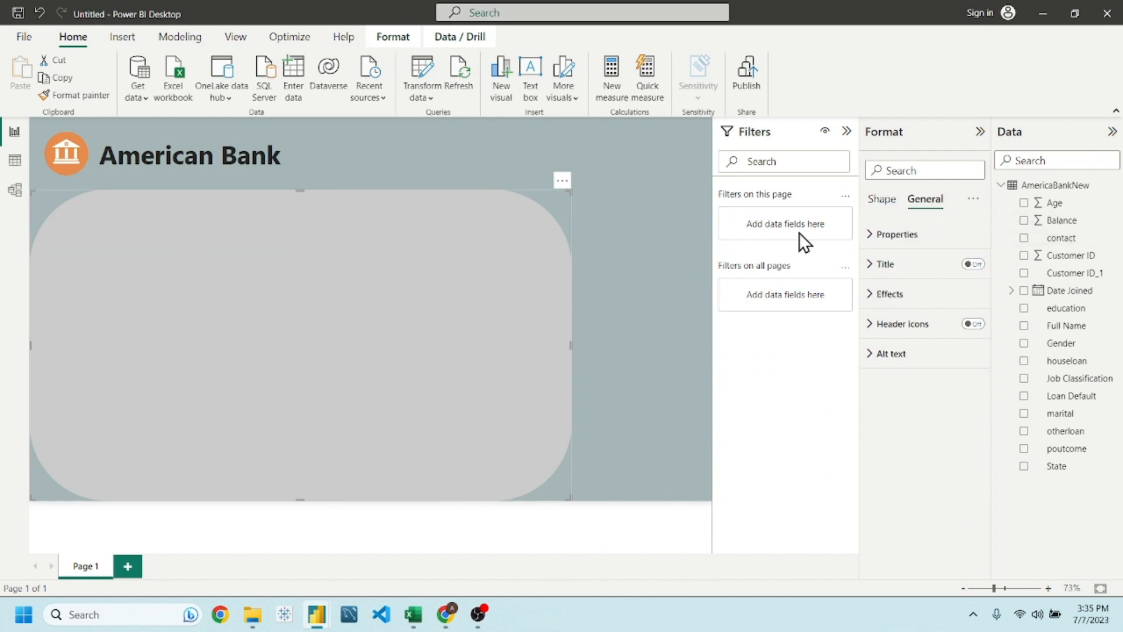
left_click(882, 199)
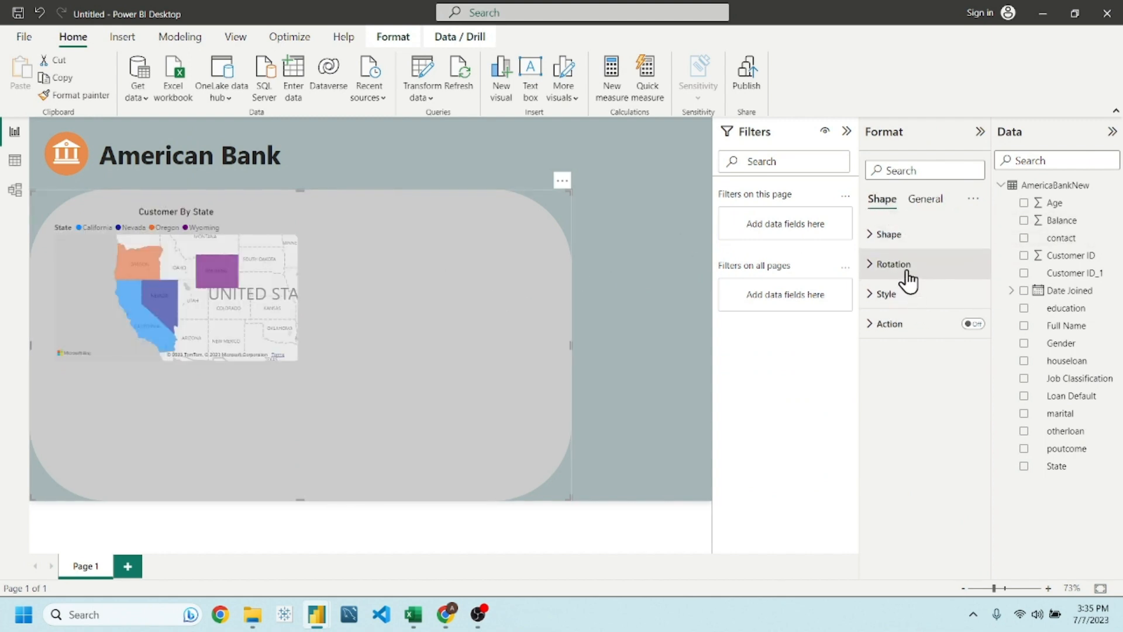
left_click(886, 294)
left_click_drag(938, 408, 930, 409)
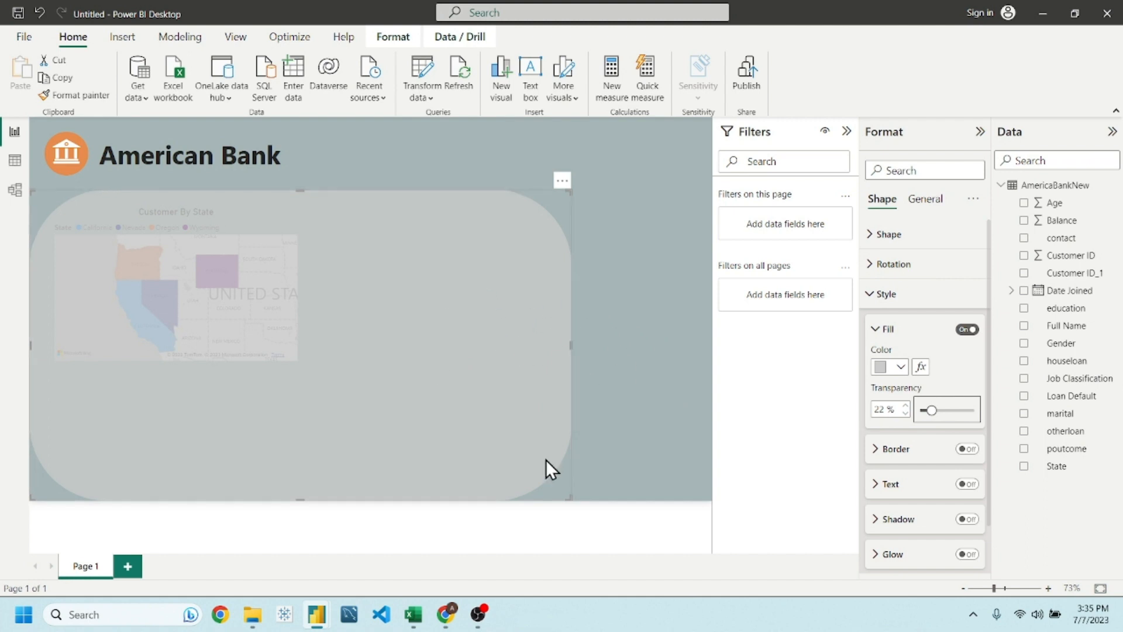
left_click_drag(929, 408, 884, 419)
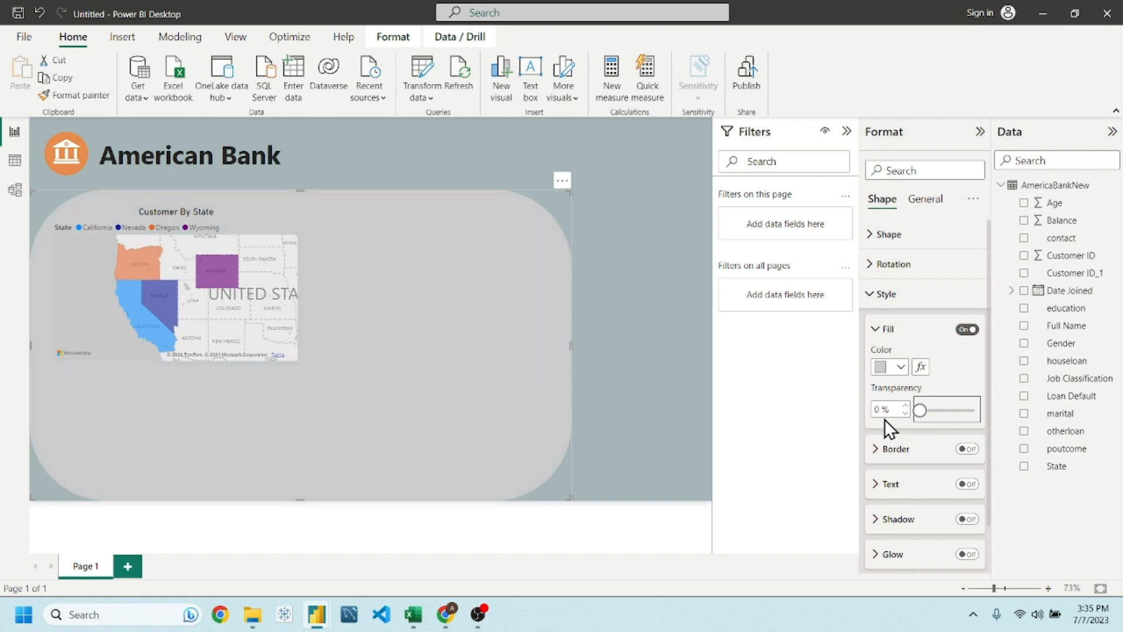
left_click(683, 342)
left_click(513, 313)
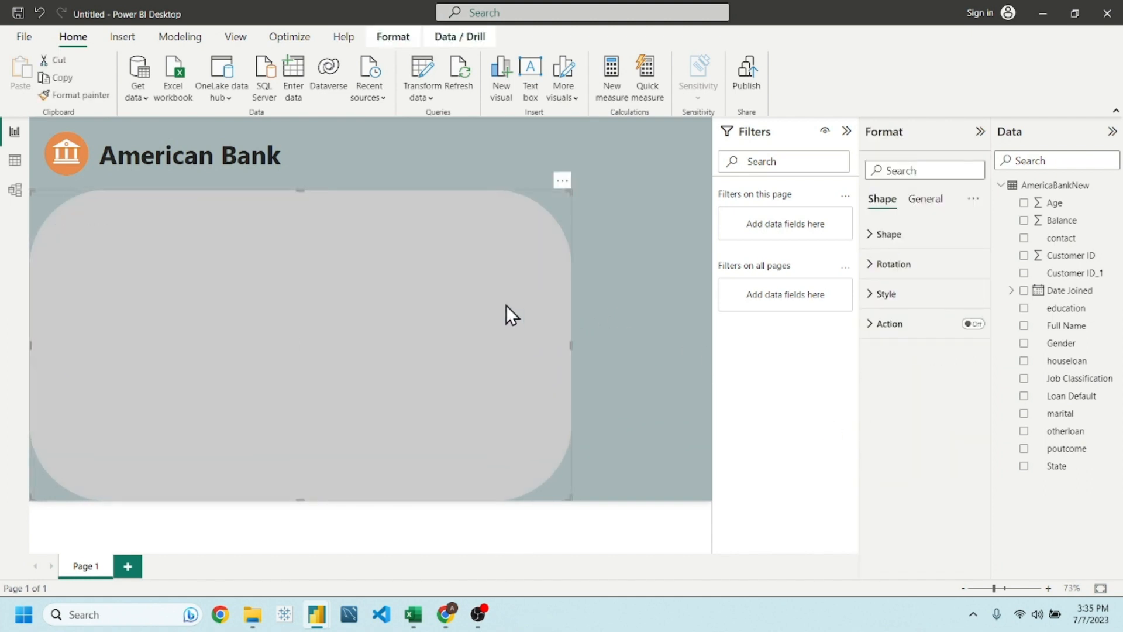
left_click(609, 310)
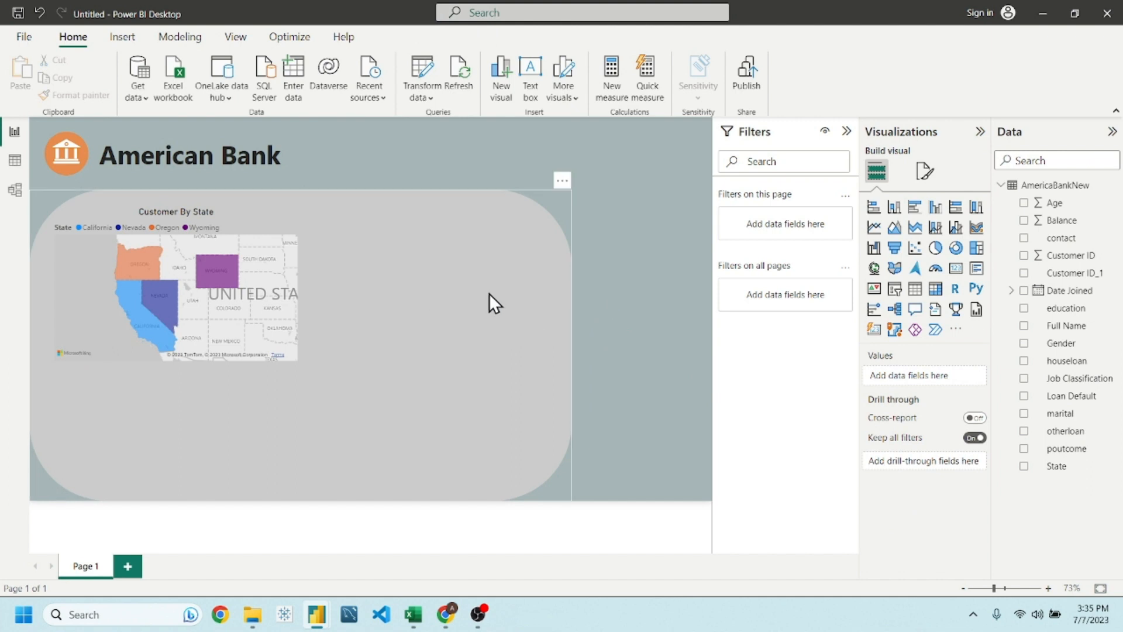
- Set the rounded rectangle's fill transparency to 22% and nudge the map slightly upward
left_click(489, 293)
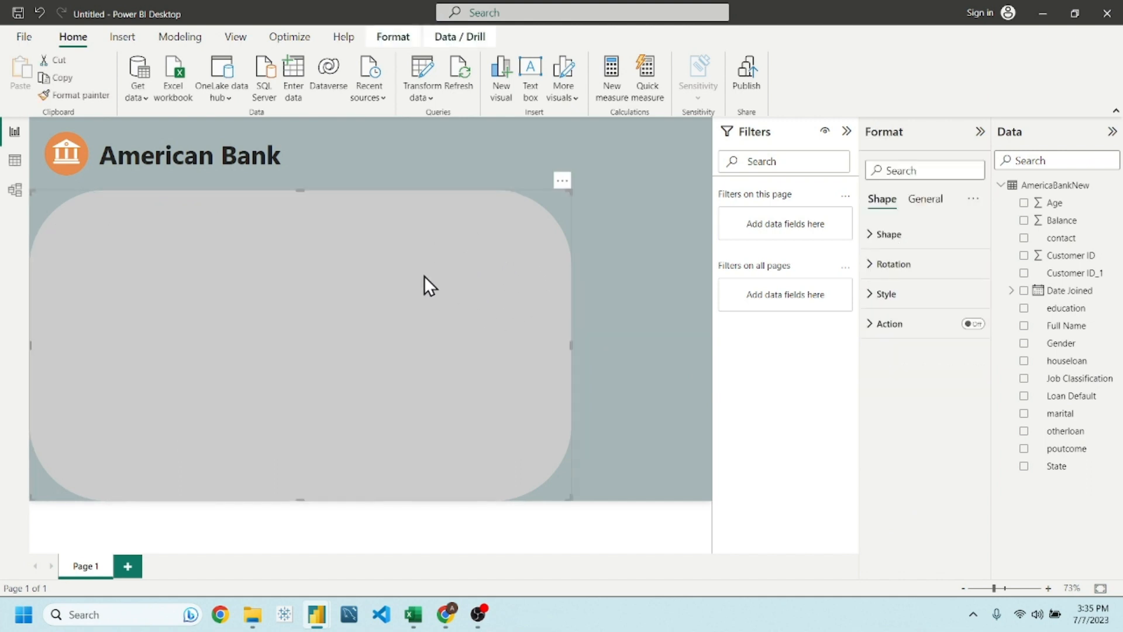
left_click(886, 296)
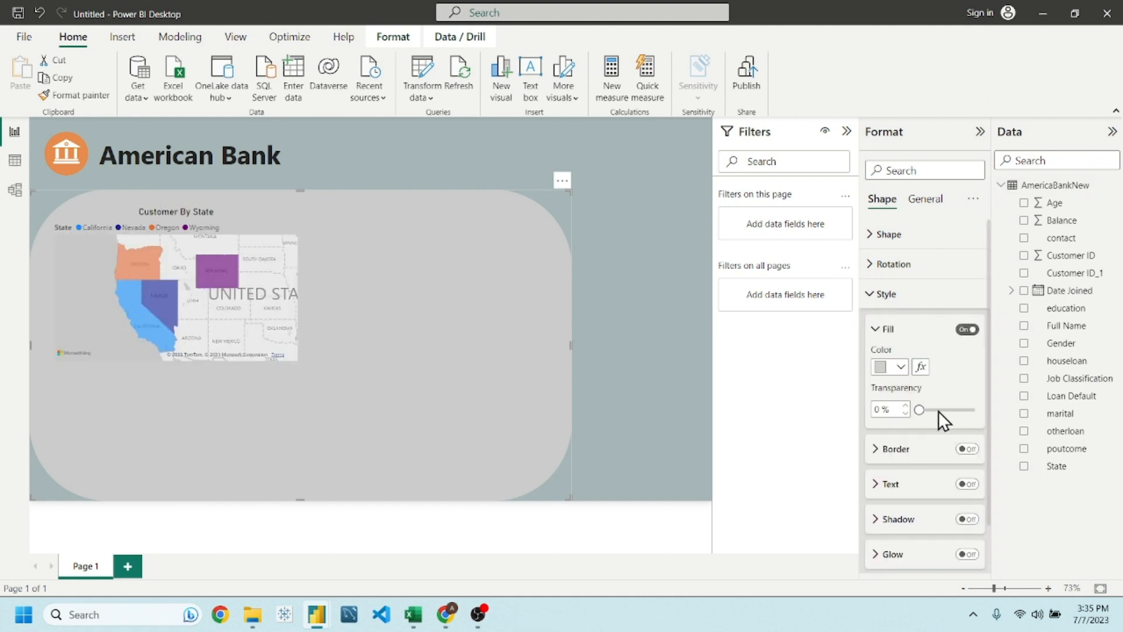
left_click_drag(919, 409, 931, 409)
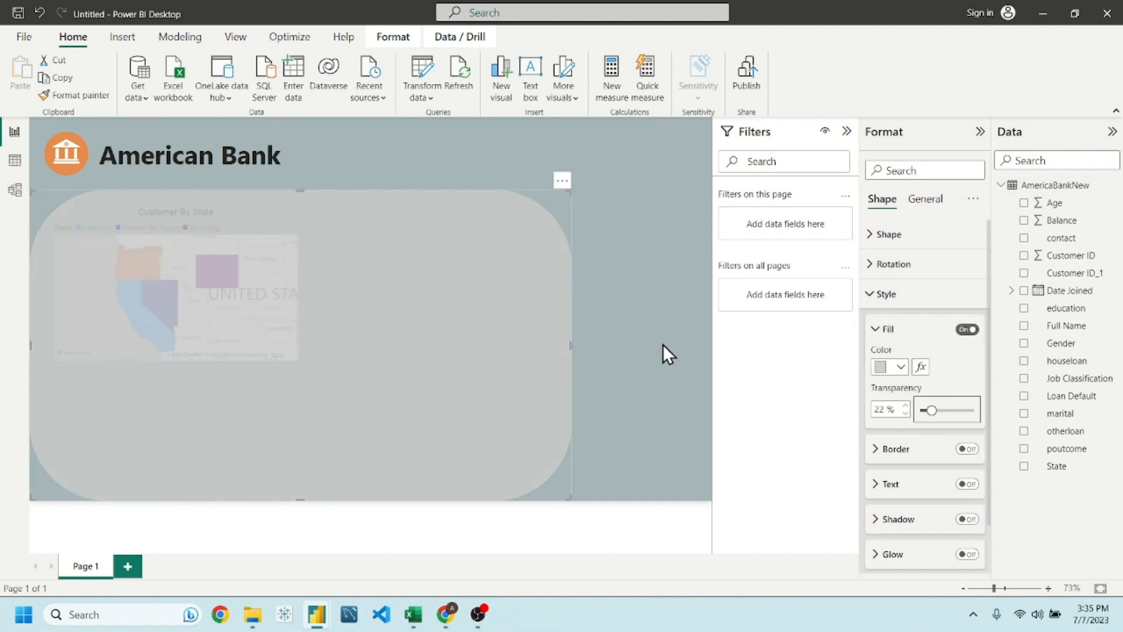
left_click(624, 276)
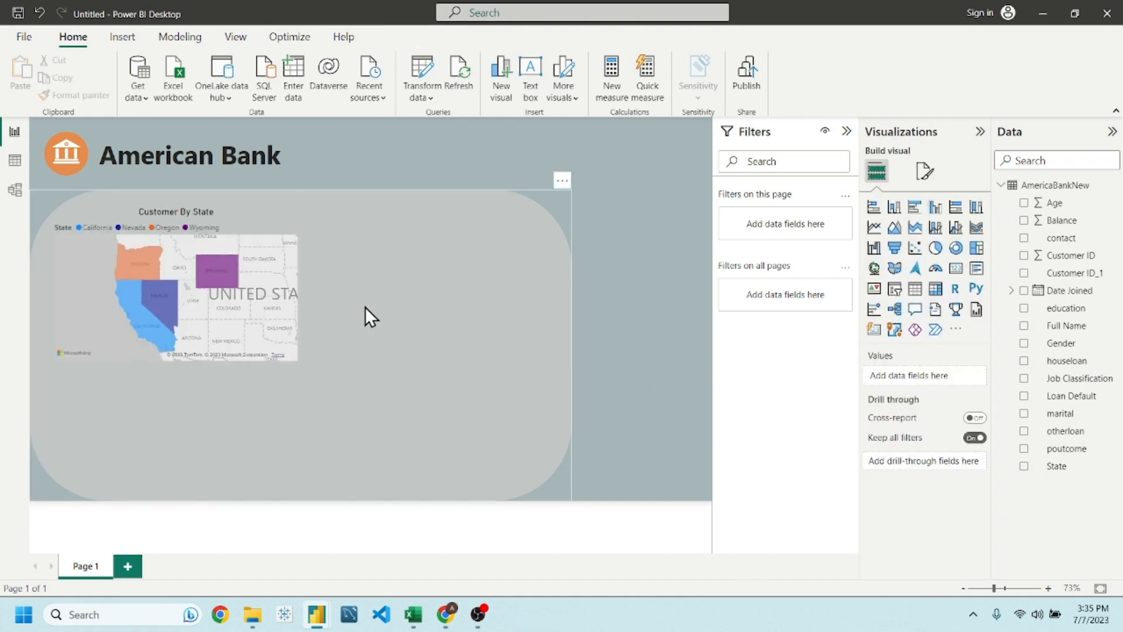
left_click(274, 208)
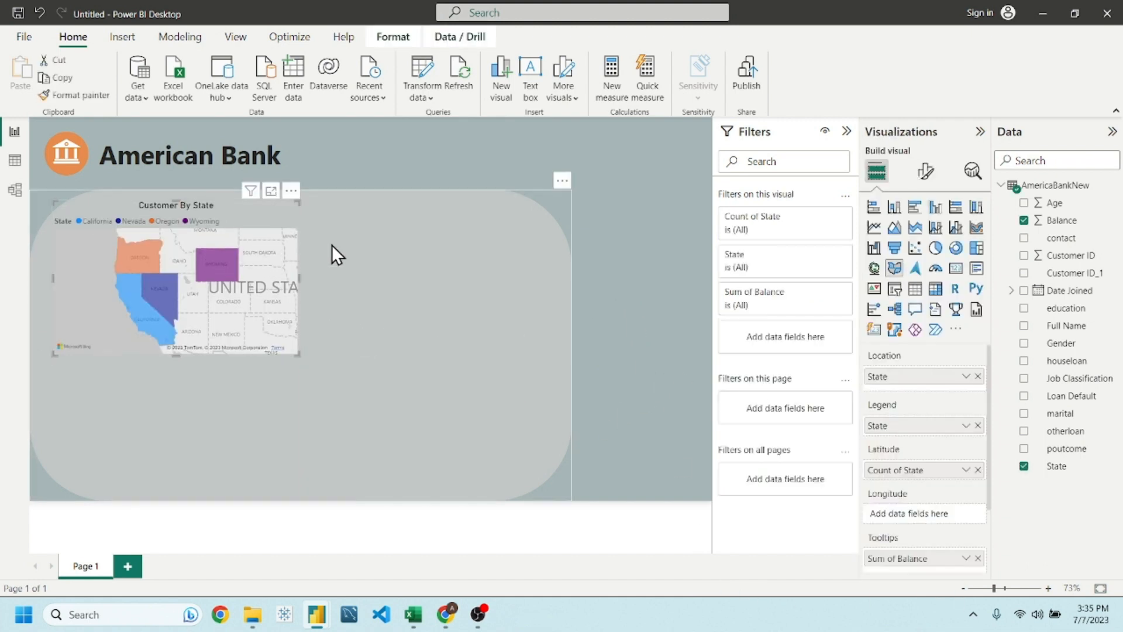
- Set the rounded corners of the gray rounded rectangle to 13%
left_click(477, 236)
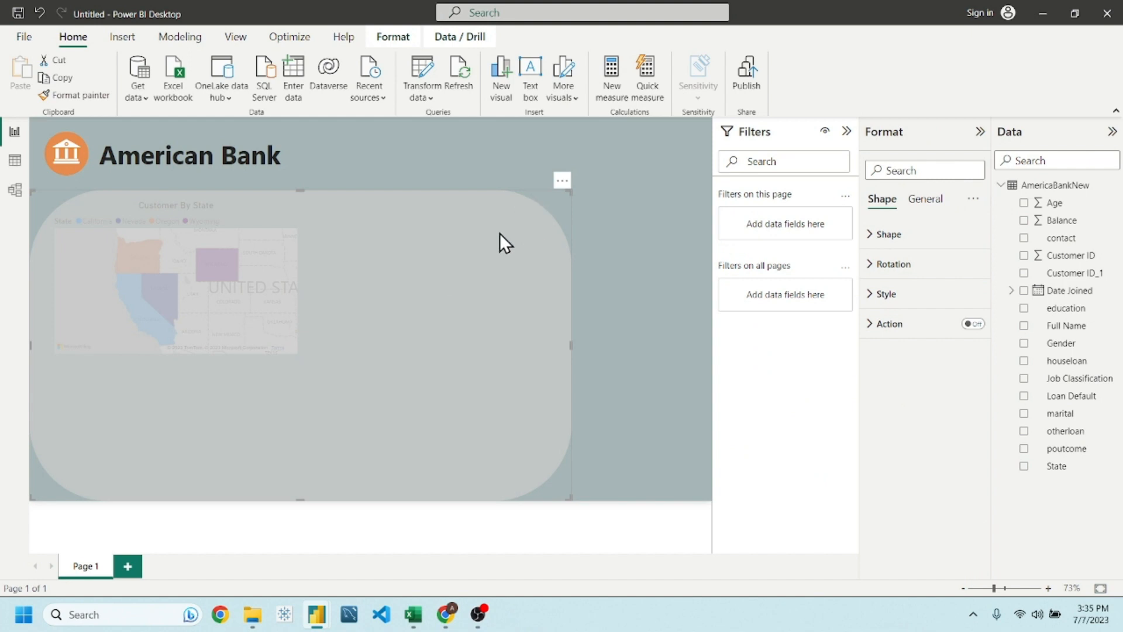
left_click(886, 294)
scroll(907, 409, "down", 1)
left_click(902, 397)
scroll(904, 380, "down", 1)
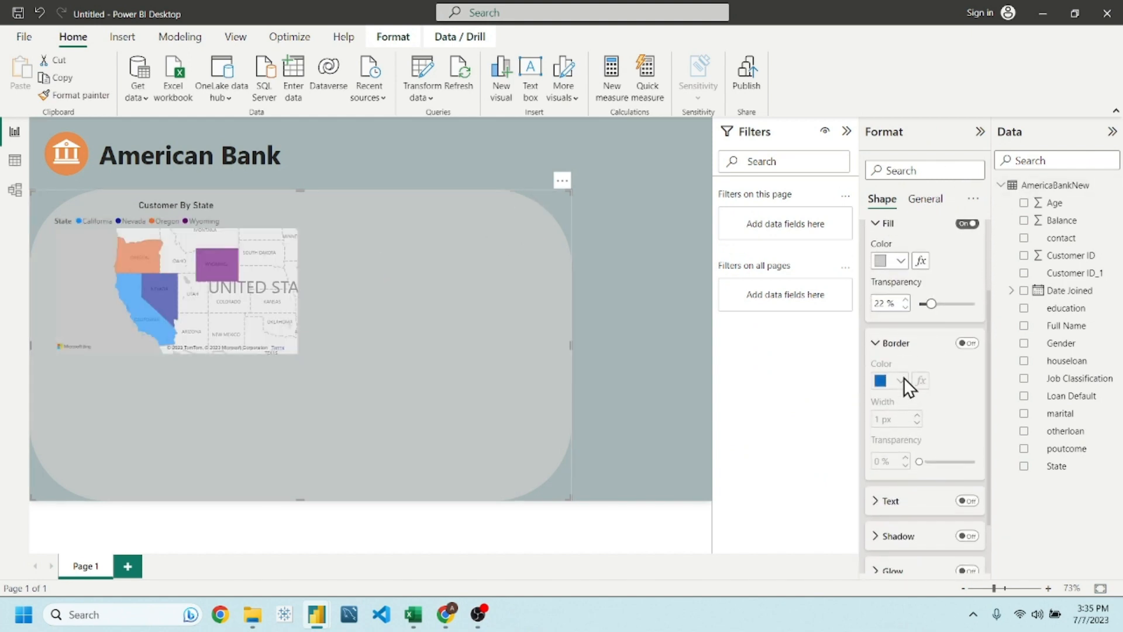
scroll(940, 351, "up", 3)
left_click(908, 271)
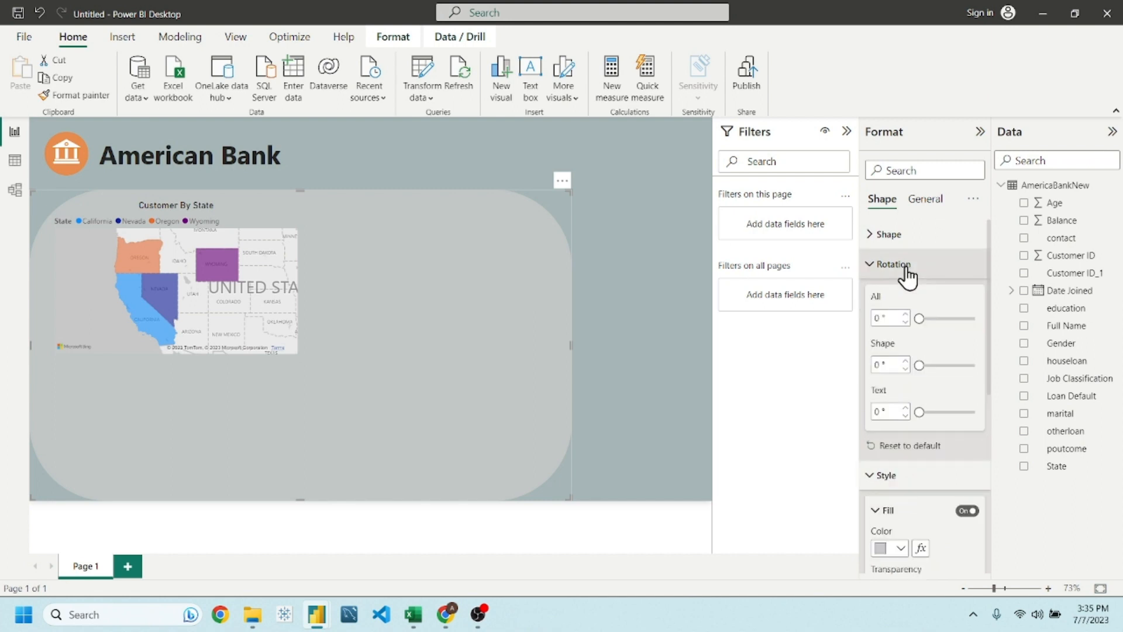
left_click(906, 237)
left_click(931, 326)
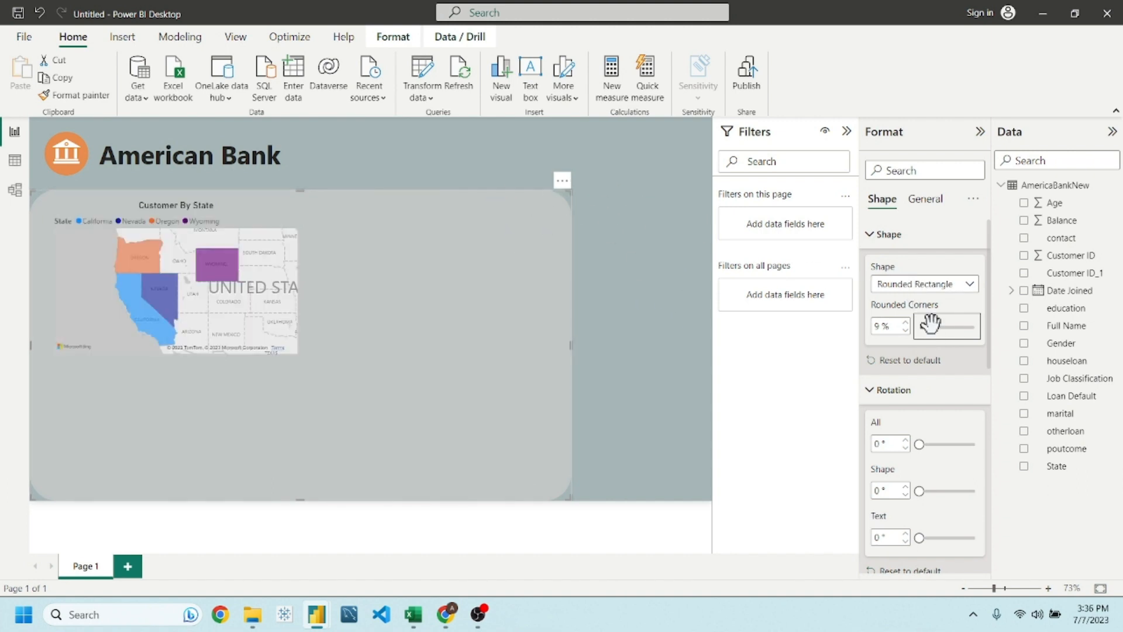
left_click_drag(929, 327, 933, 328)
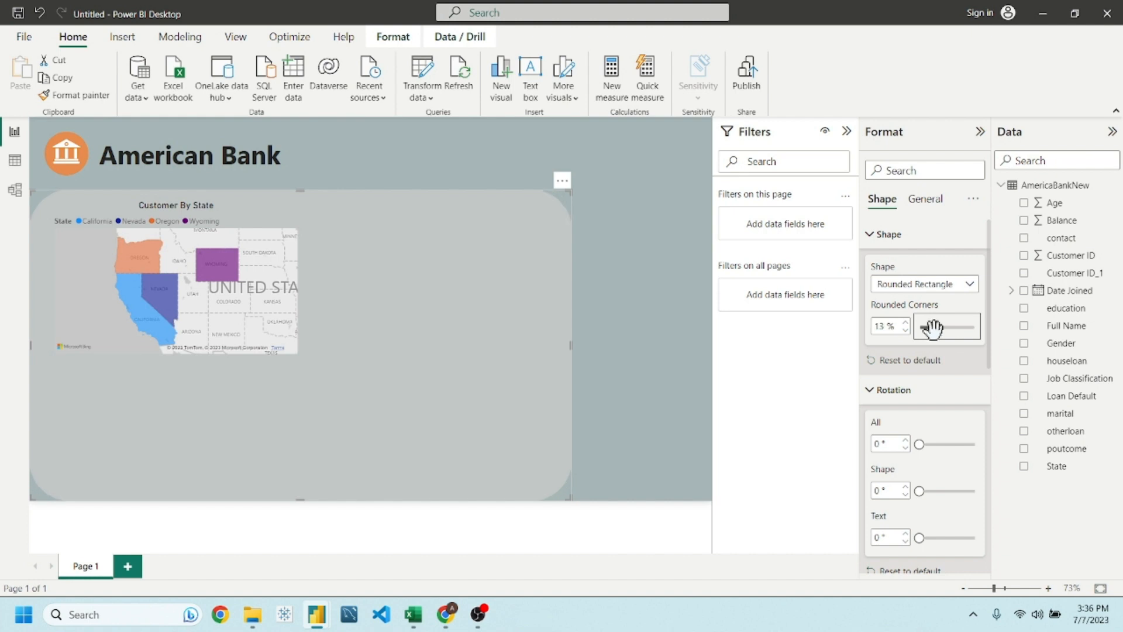
left_click(626, 310)
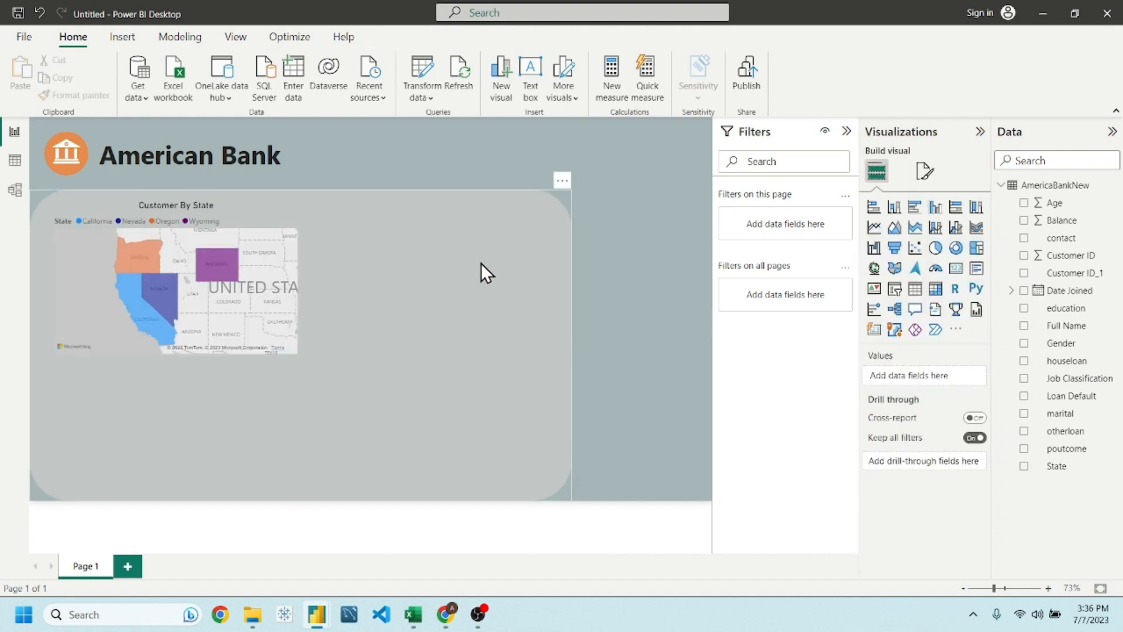
left_click(326, 268)
left_click(595, 270)
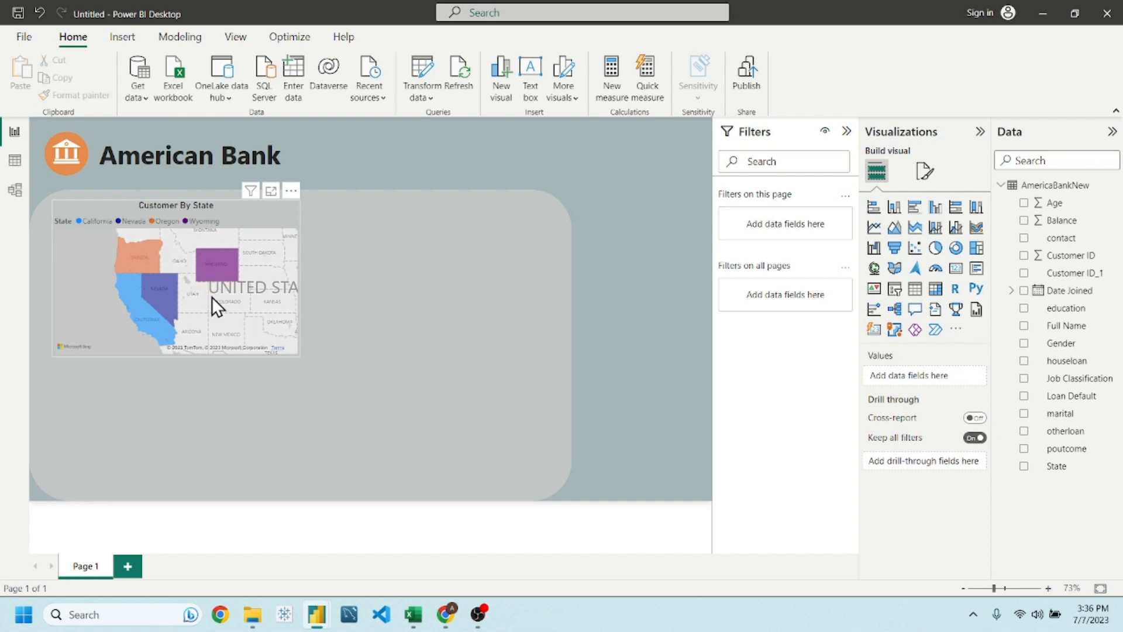
- View the Customer By State map in focus mode and return to the report page
left_click(249, 214)
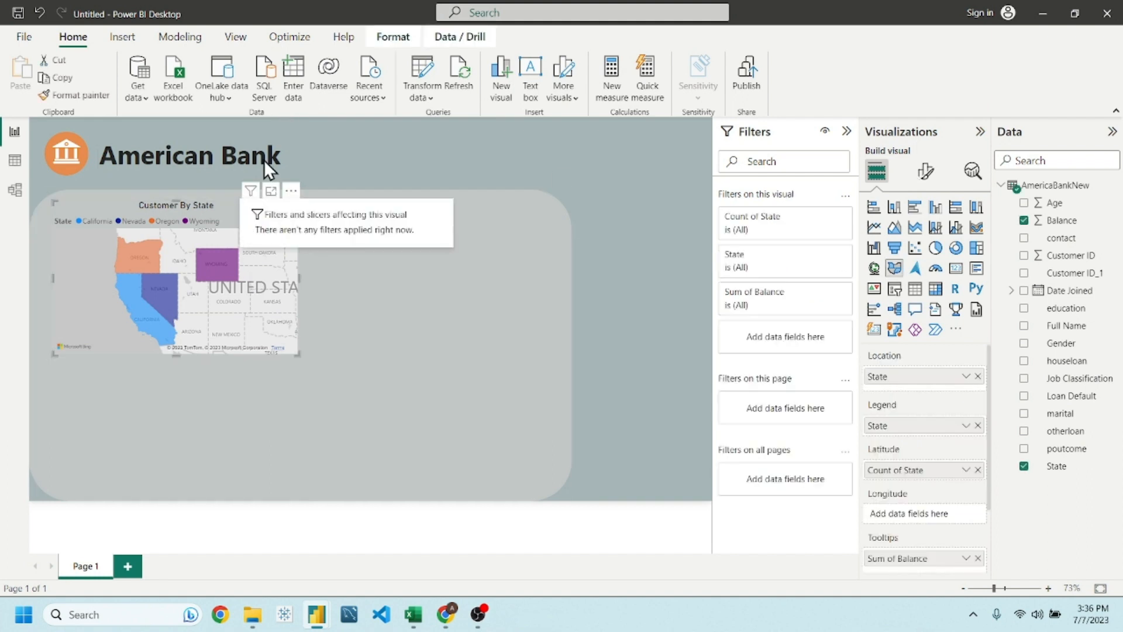
left_click(266, 188)
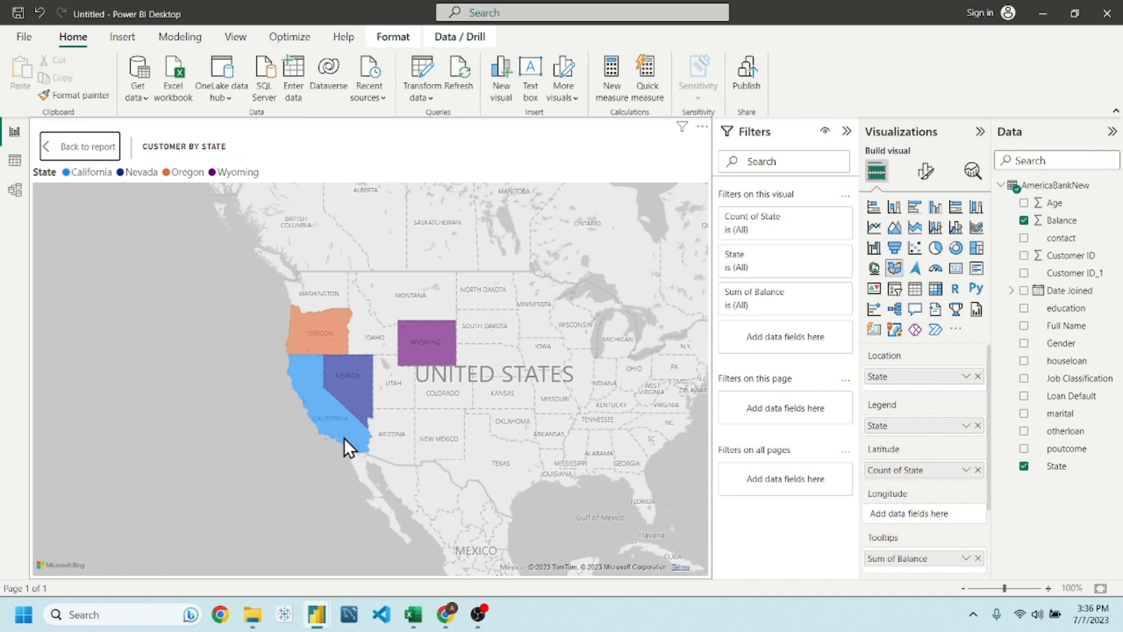
mouse_move(344, 437)
left_click(79, 148)
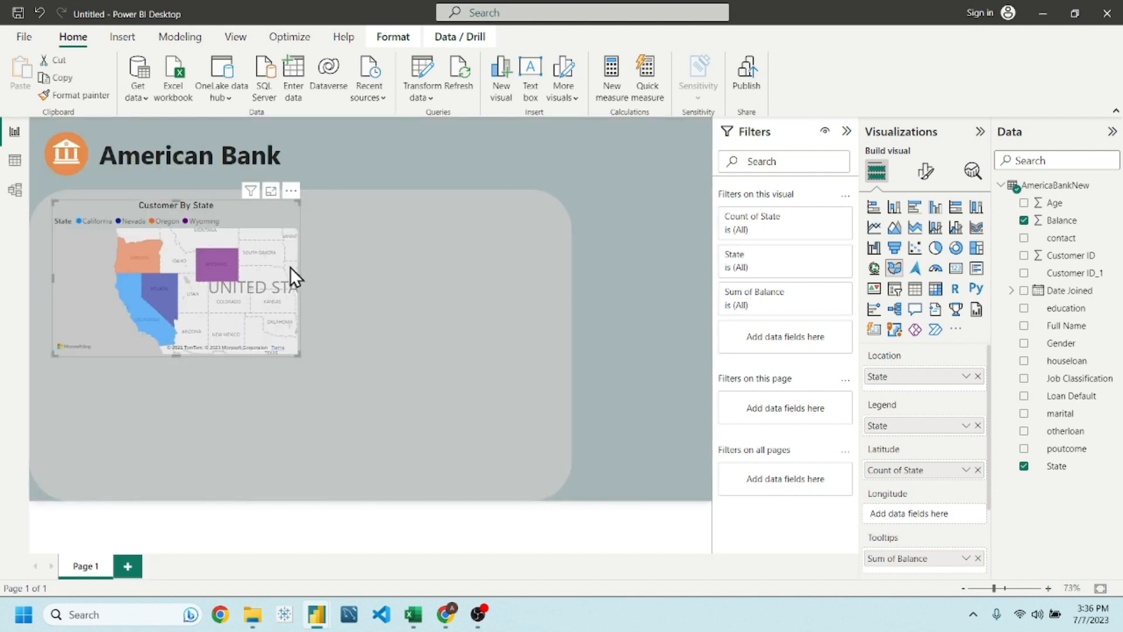
left_click(626, 279)
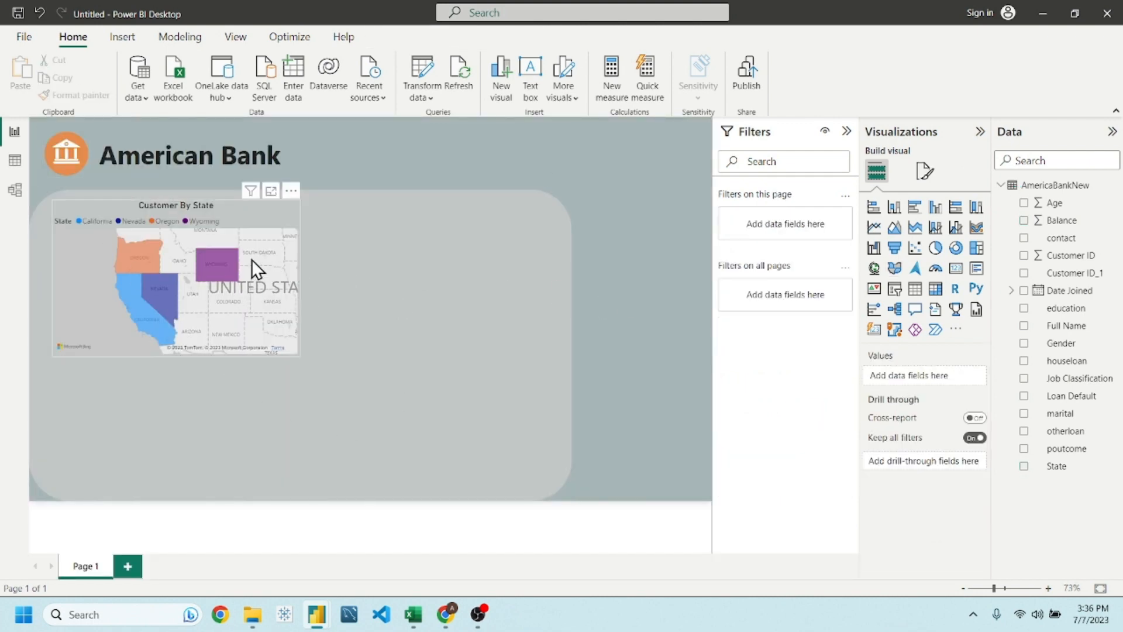
- Shift the Customer By State map slightly left inside the rounded rectangle
left_click(275, 215)
left_click_drag(255, 209, 248, 212)
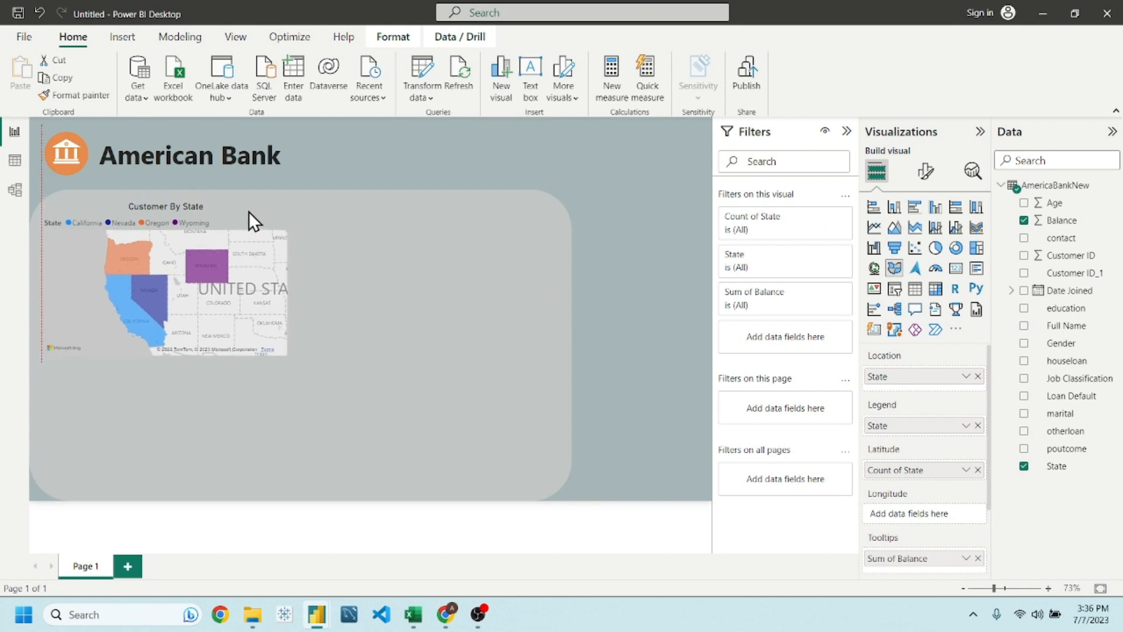
left_click(581, 299)
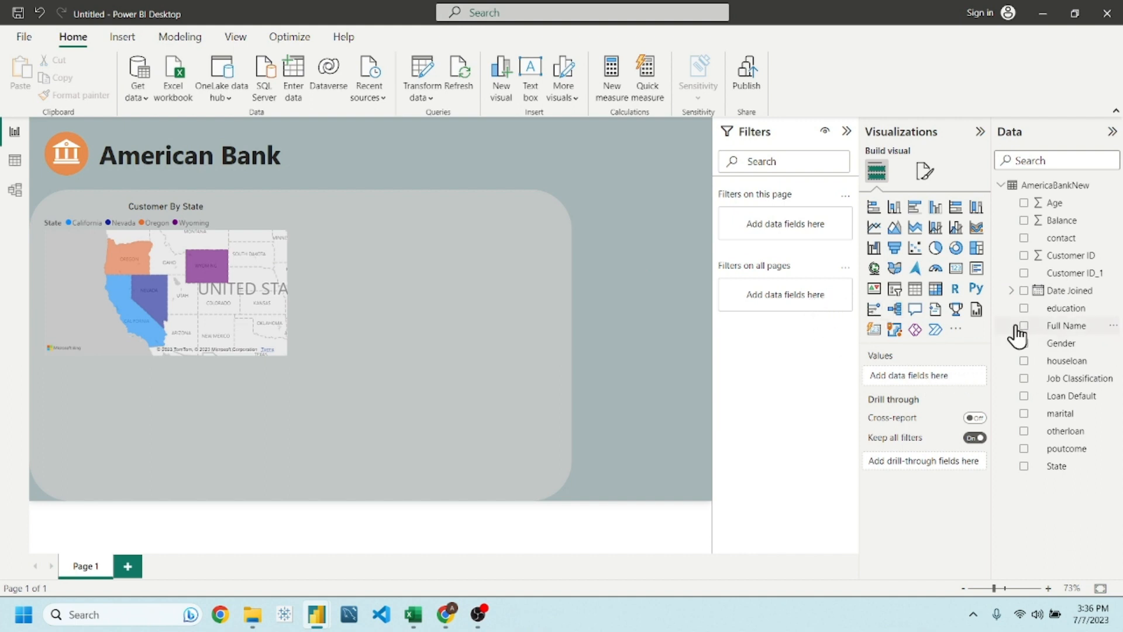
- Add a stacked column chart over the panel with marital on the X-axis and Count of marital on the Y-axis
left_click(892, 207)
left_click_drag(637, 259, 509, 257)
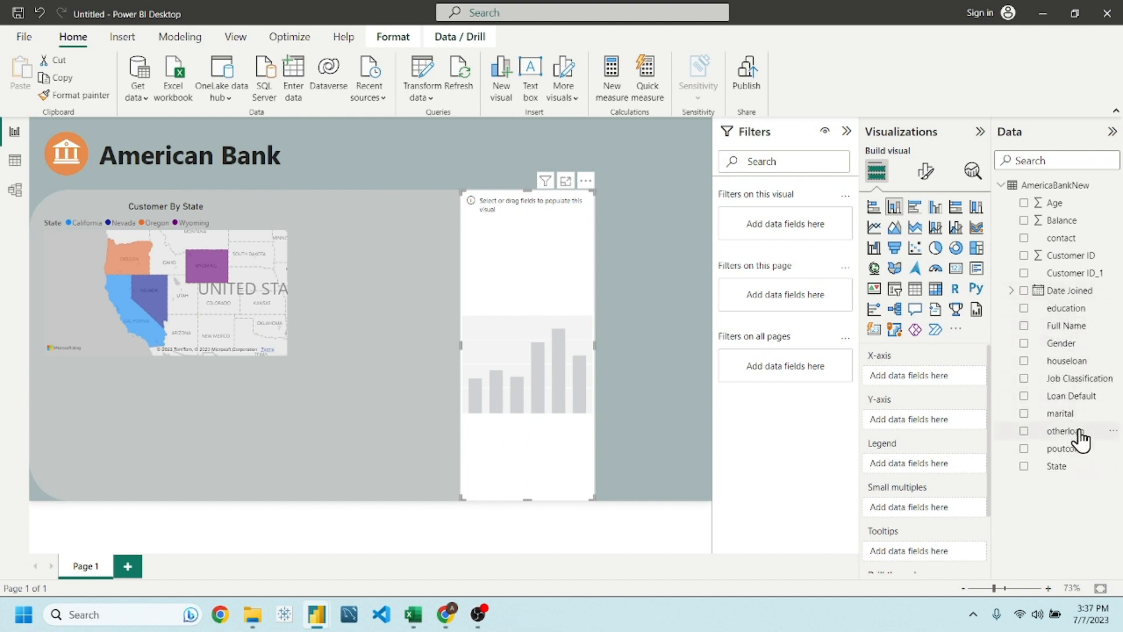
left_click_drag(1070, 418, 947, 374)
left_click_drag(1043, 421, 924, 426)
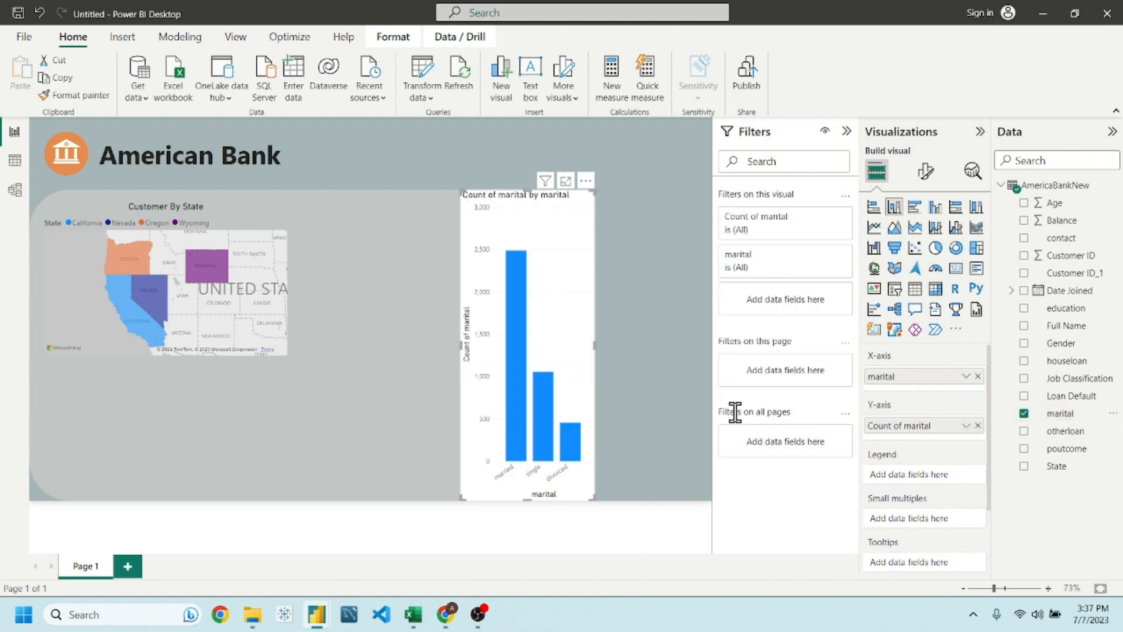
- Make the marital column chart wider and shorter and move it to the lower-right part of the rounded rectangle
left_click_drag(594, 345, 695, 351)
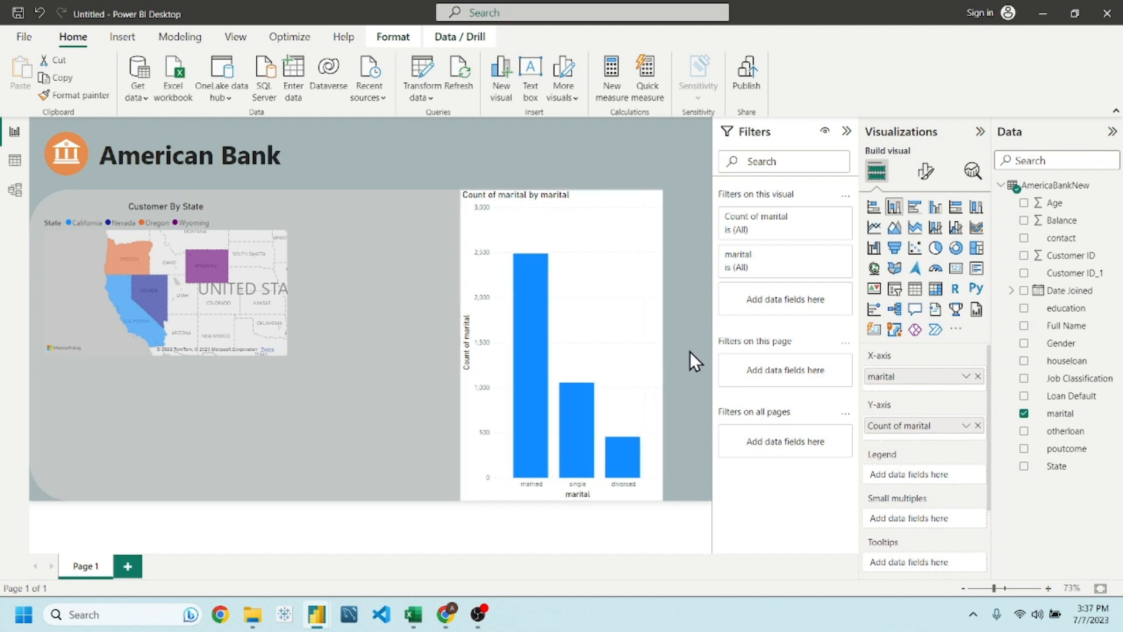
left_click_drag(577, 189, 527, 325)
left_click_drag(462, 411, 413, 416)
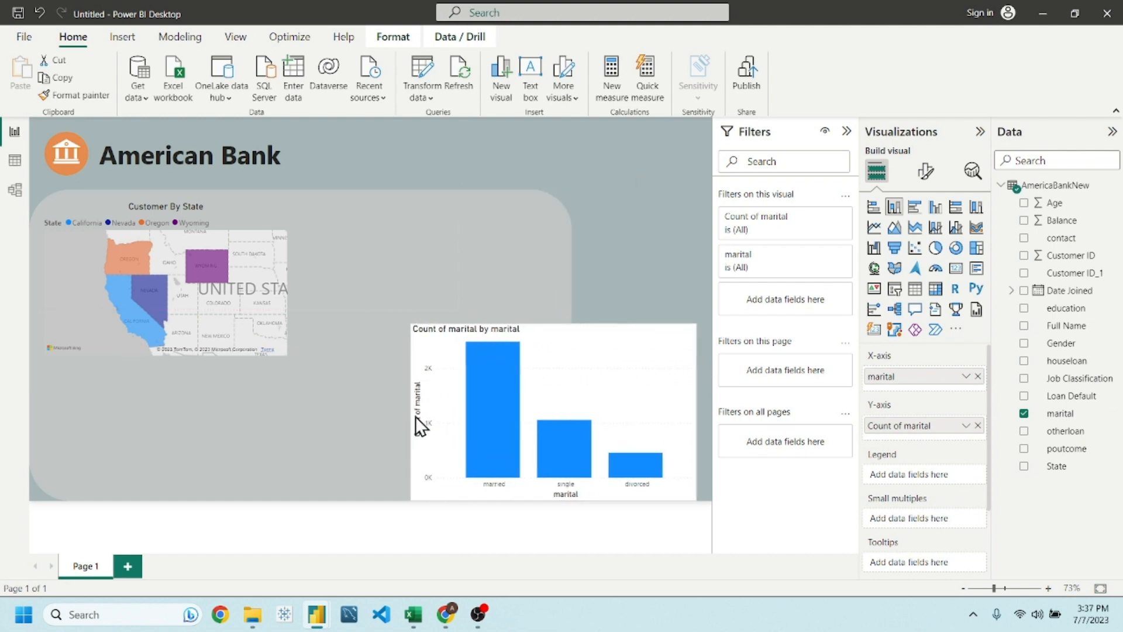
left_click_drag(610, 397, 493, 398)
- Turn off the background of the marital column chart
left_click(925, 171)
left_click(925, 235)
left_click(892, 331)
left_click(965, 367)
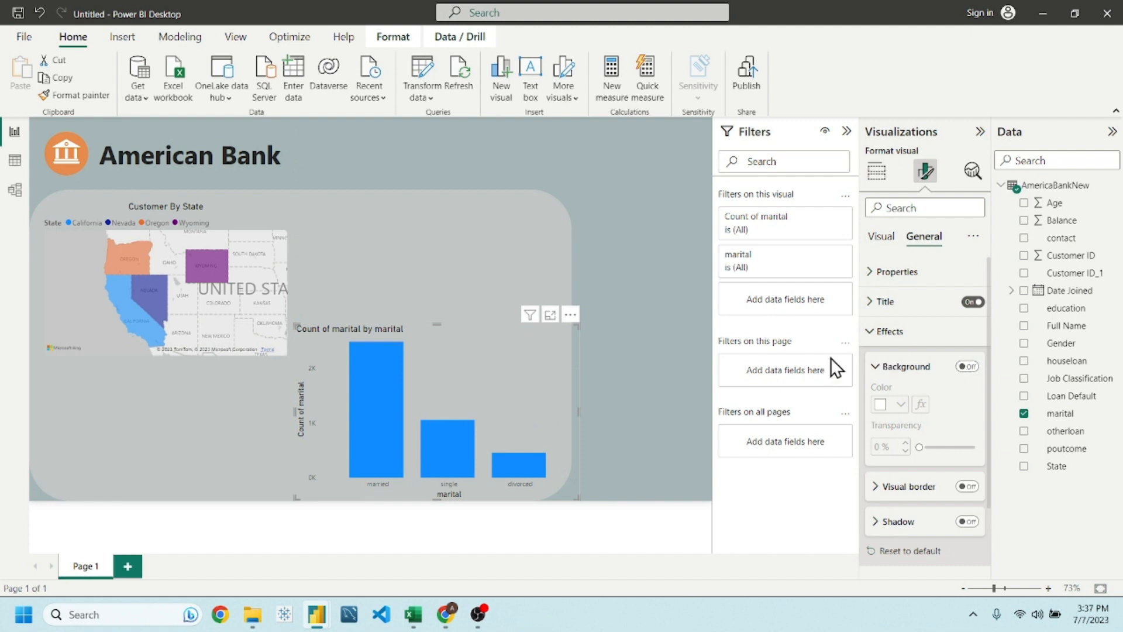
left_click(618, 250)
- Shrink the marital column chart and position it just inside the rounded rectangle's lower-right corner
left_click(477, 355)
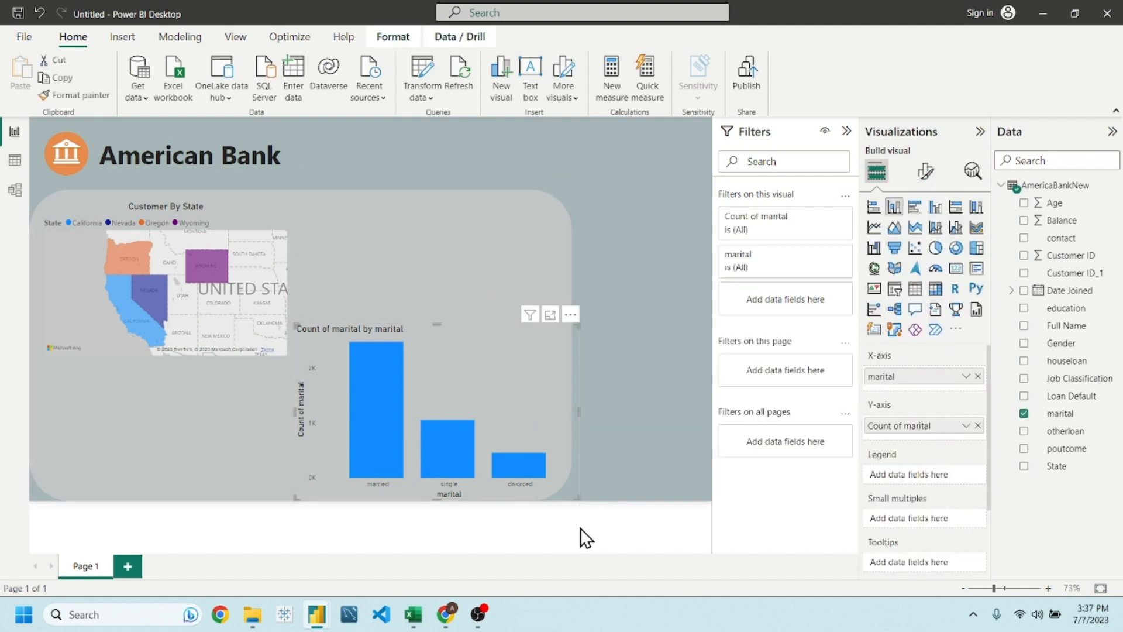
left_click_drag(579, 505, 548, 488)
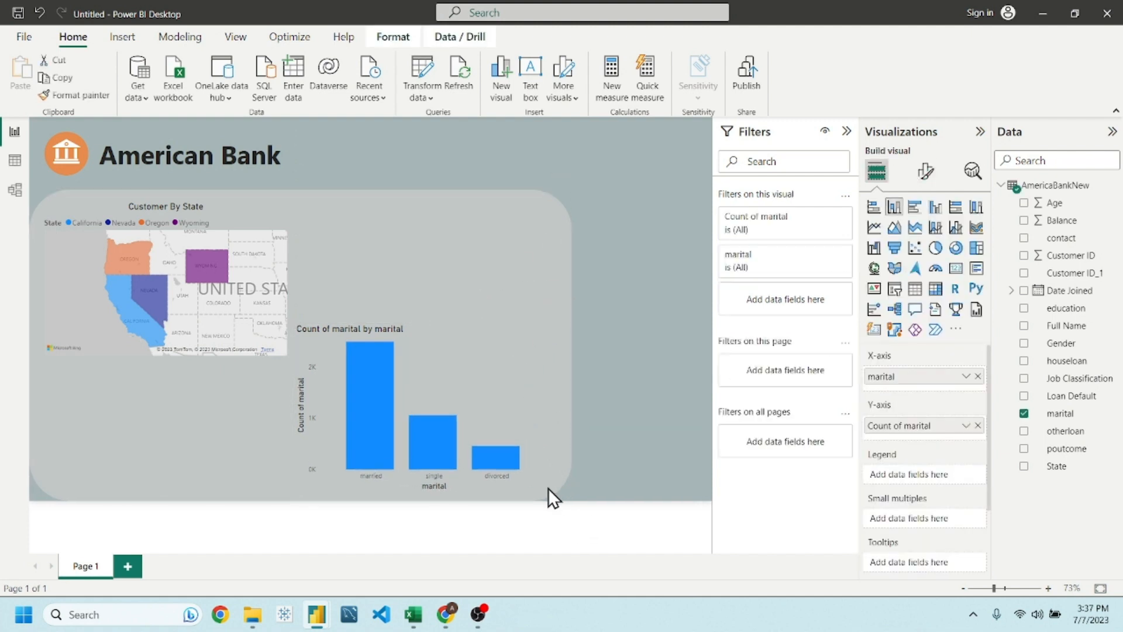
left_click_drag(499, 382, 507, 382)
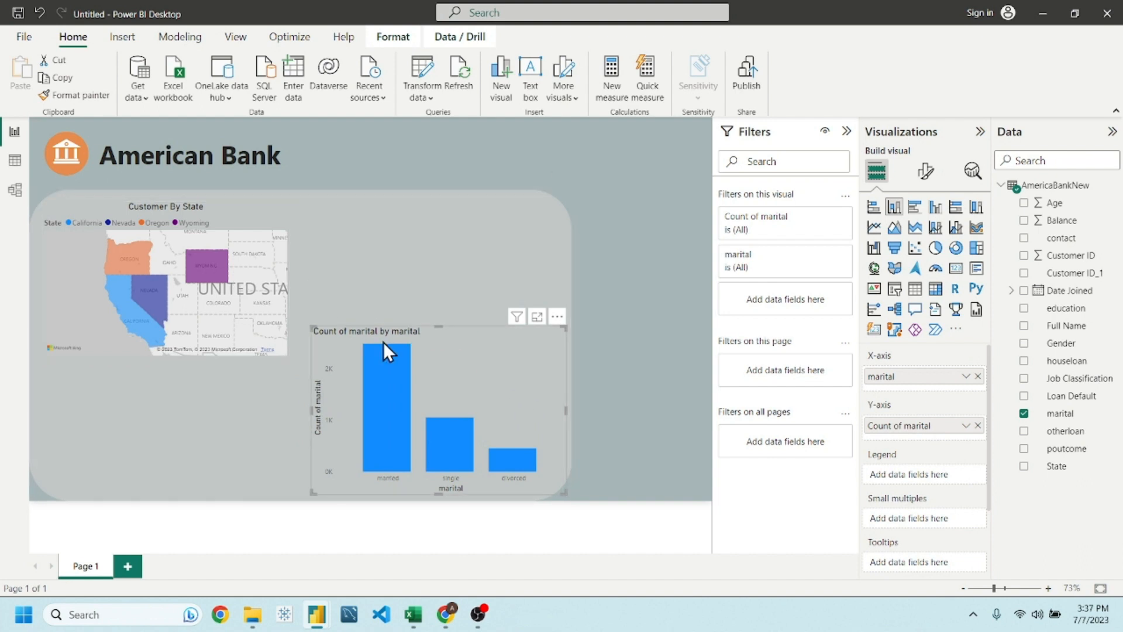
left_click_drag(438, 326, 452, 381)
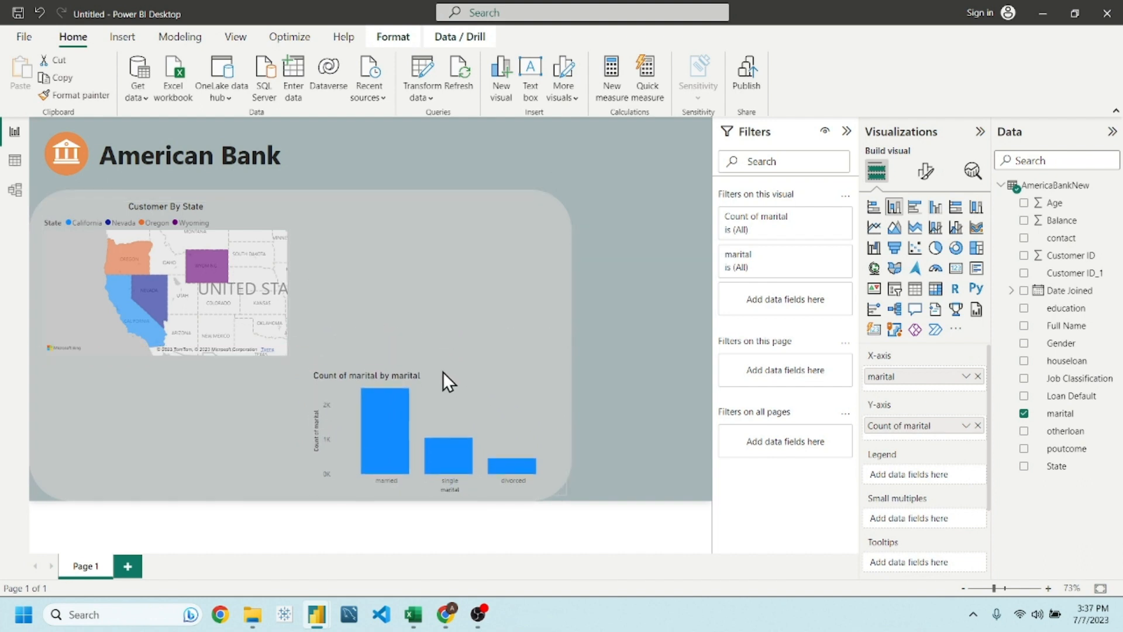
mouse_move(538, 407)
left_mouse_down()
mouse_move(520, 395)
mouse_move(521, 419)
left_mouse_up()
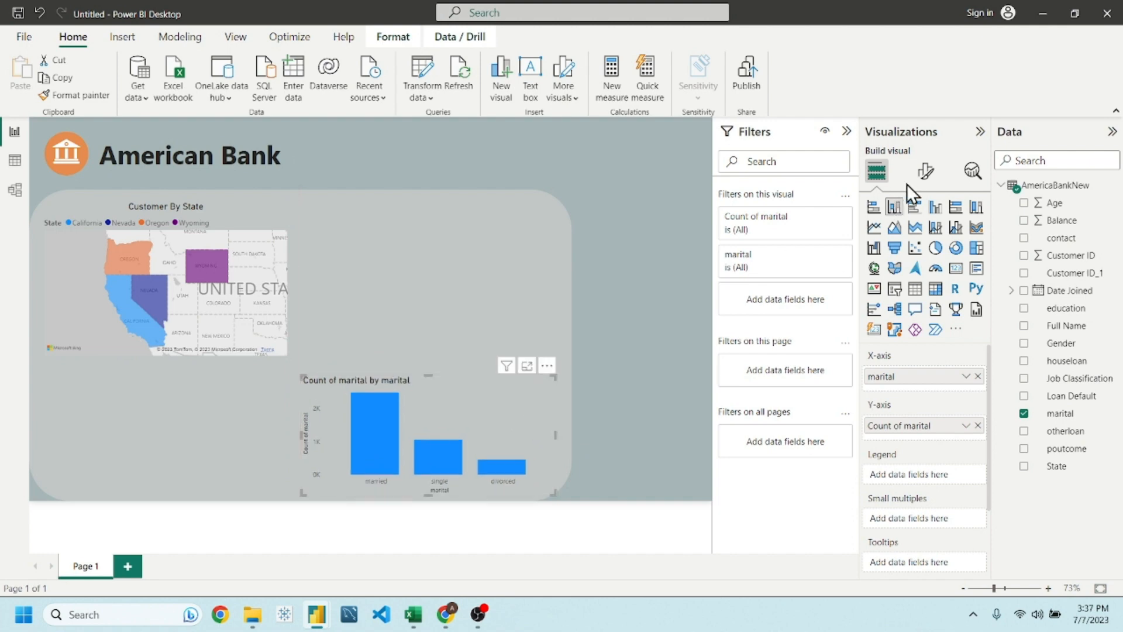
- Change the column chart's title to "Customers By Marital Status" and center it horizontally
left_click(926, 171)
left_click(925, 237)
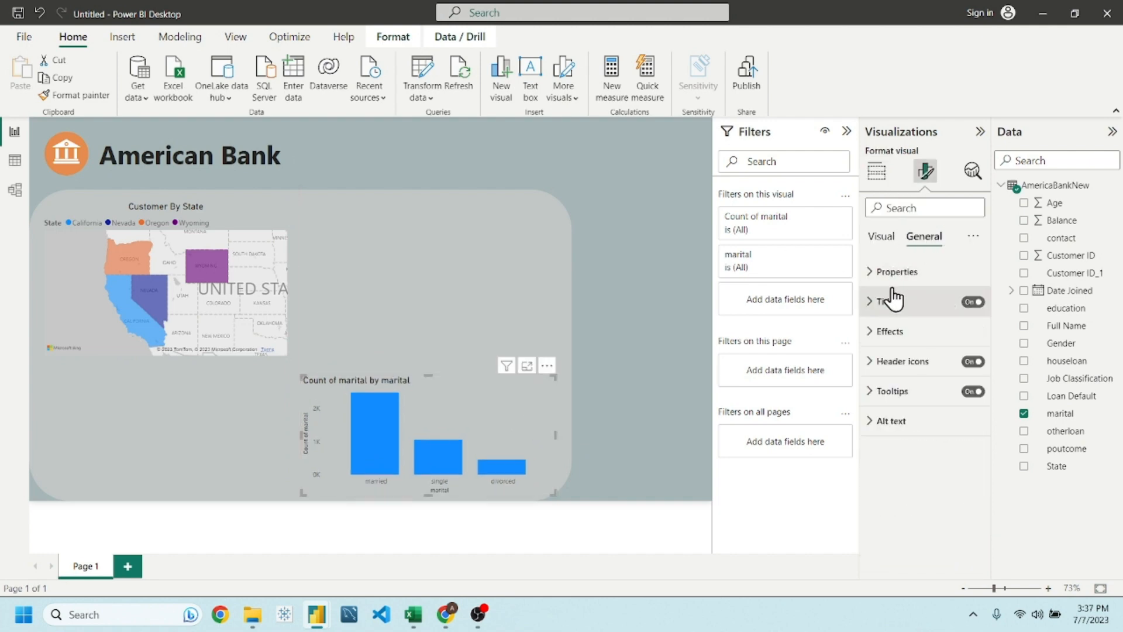
left_click(893, 299)
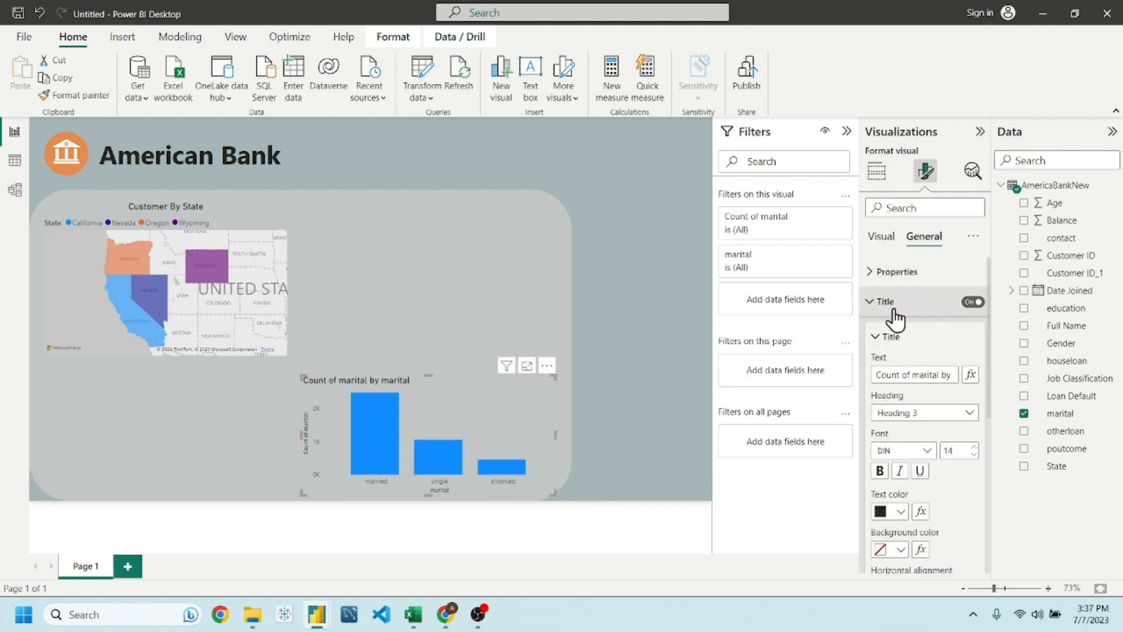
triple_click(902, 373)
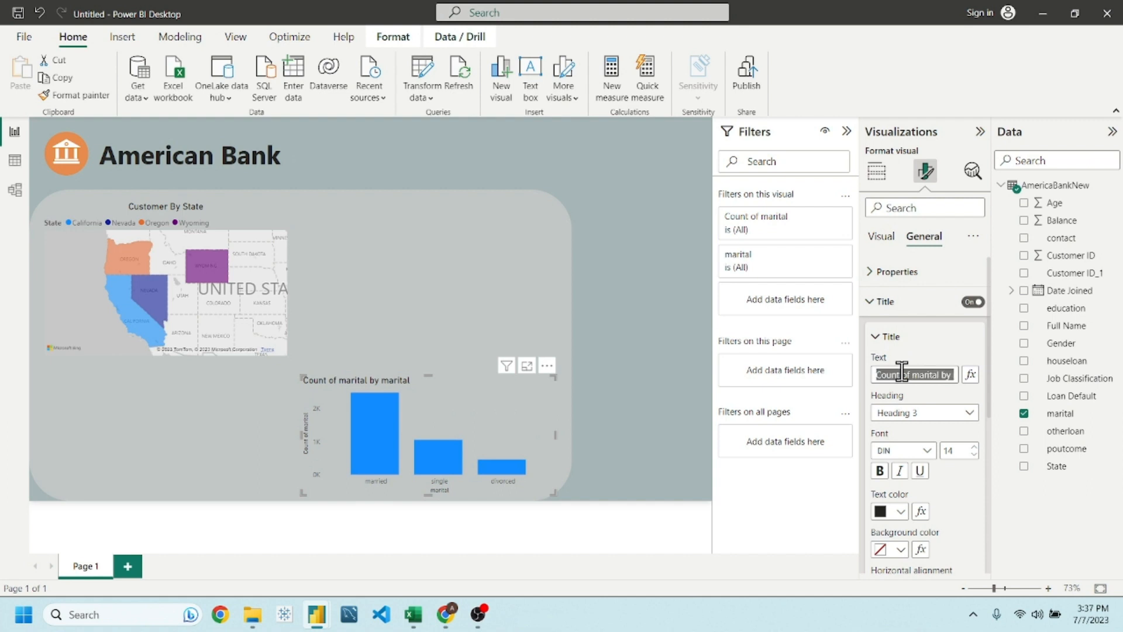
type("Customers By M")
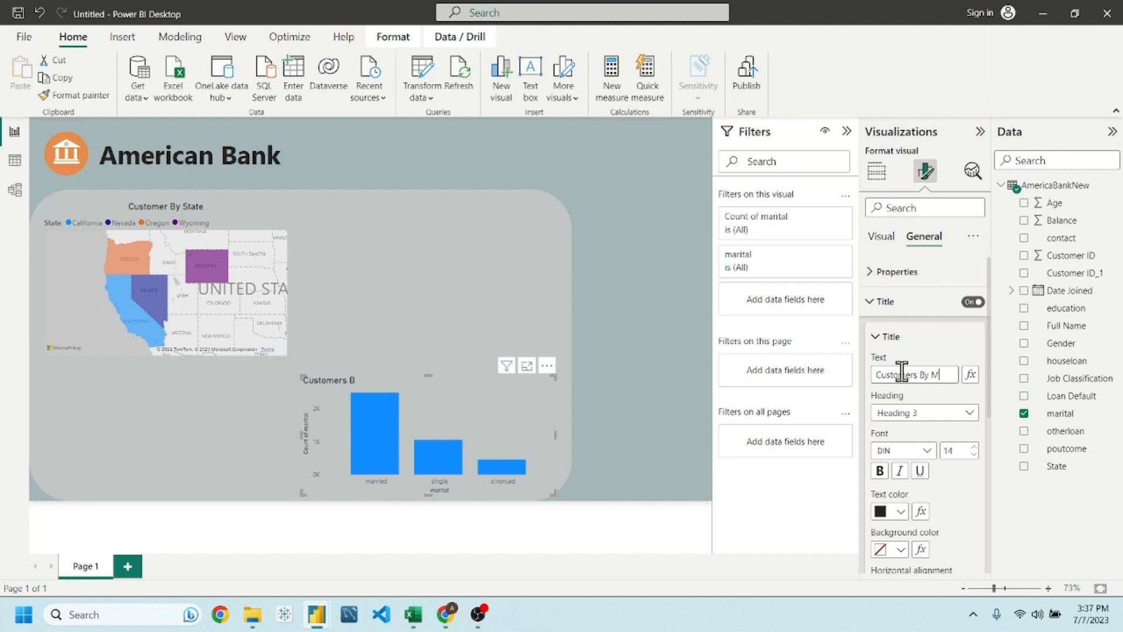
type("arital Status")
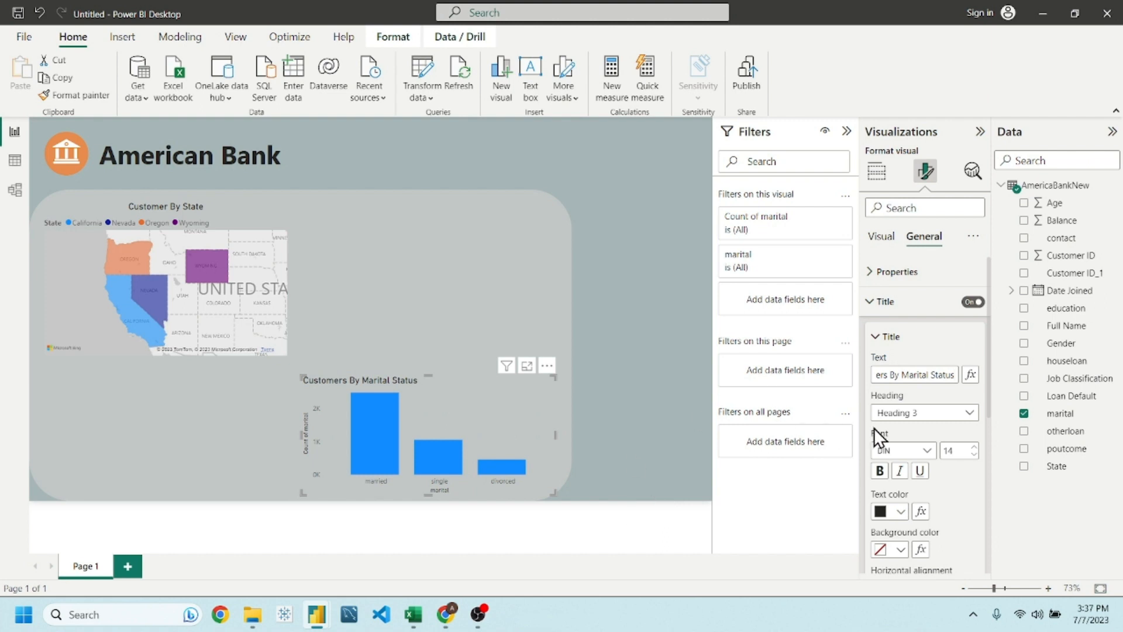
scroll(883, 433, "down", 3)
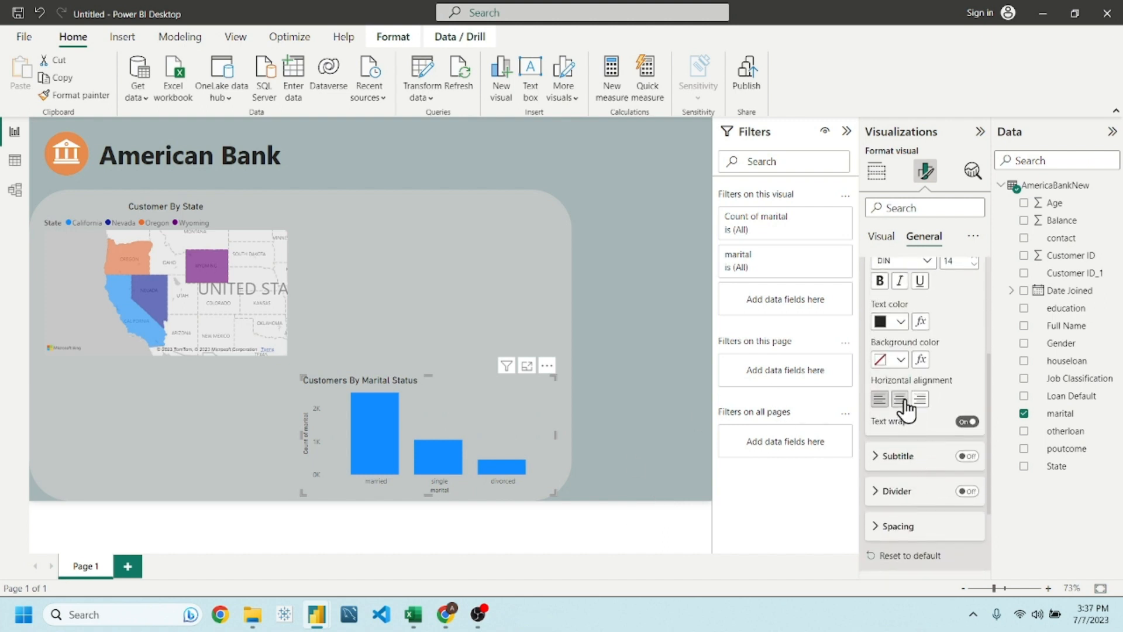
left_click(906, 400)
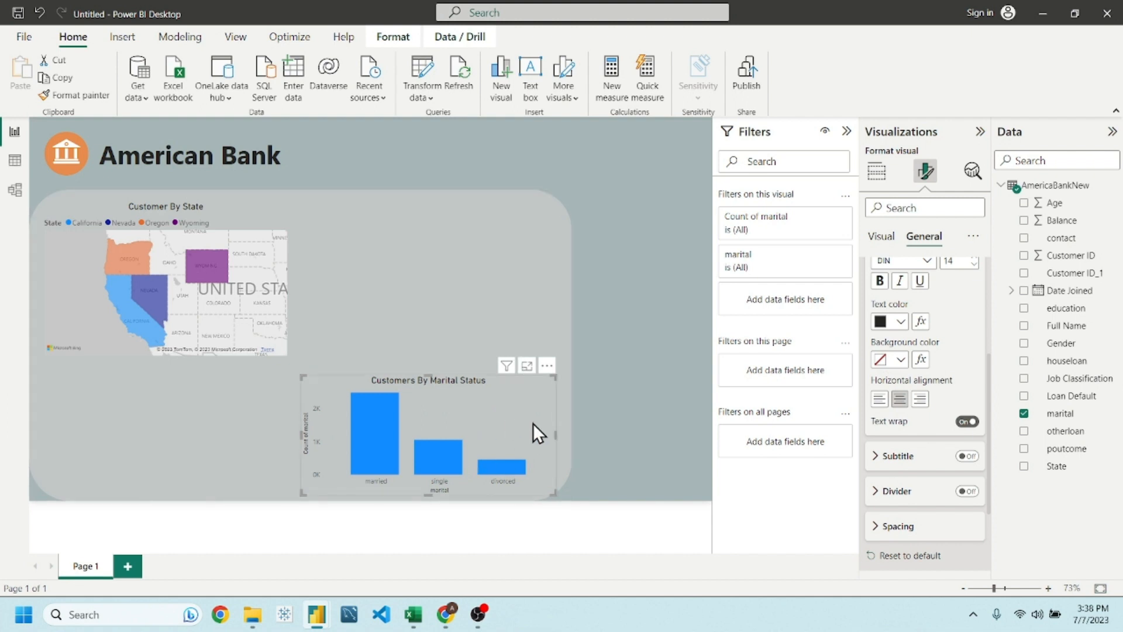
left_click(624, 429)
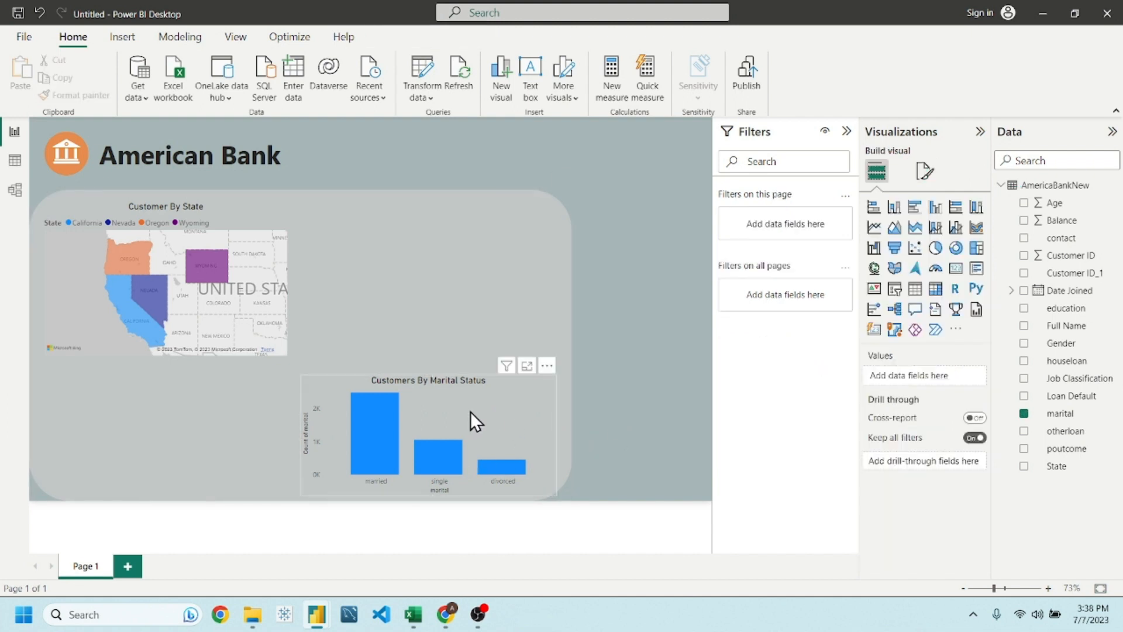
- Enable individual color settings for the married, single and divorced columns of the Customers By Marital Status chart
left_click(440, 408)
left_click(925, 171)
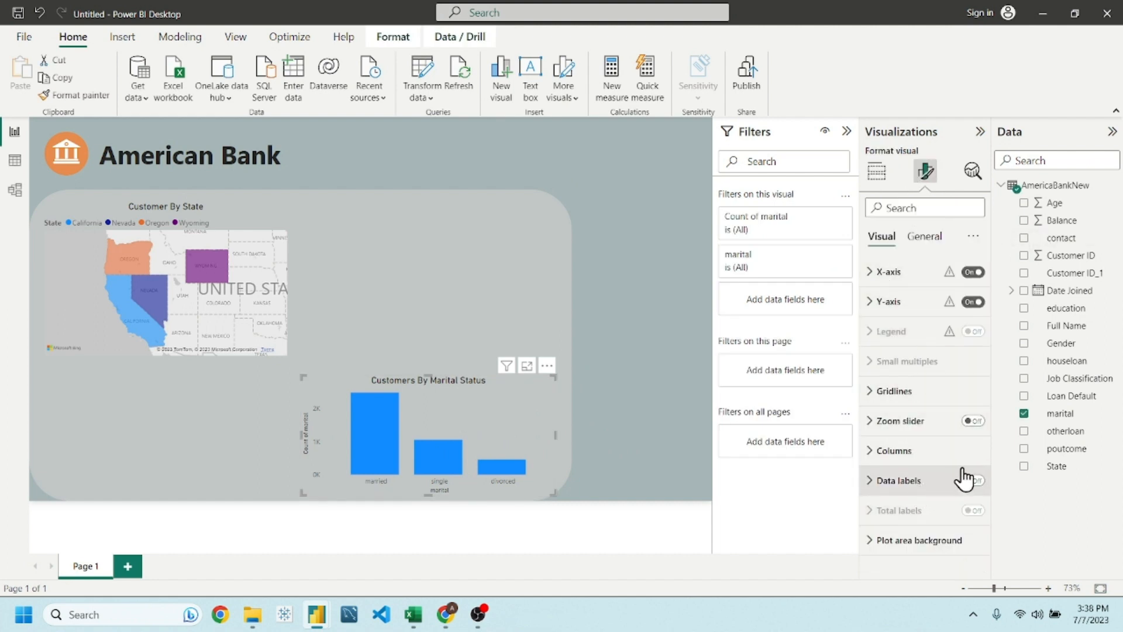
left_click(897, 272)
left_click(889, 272)
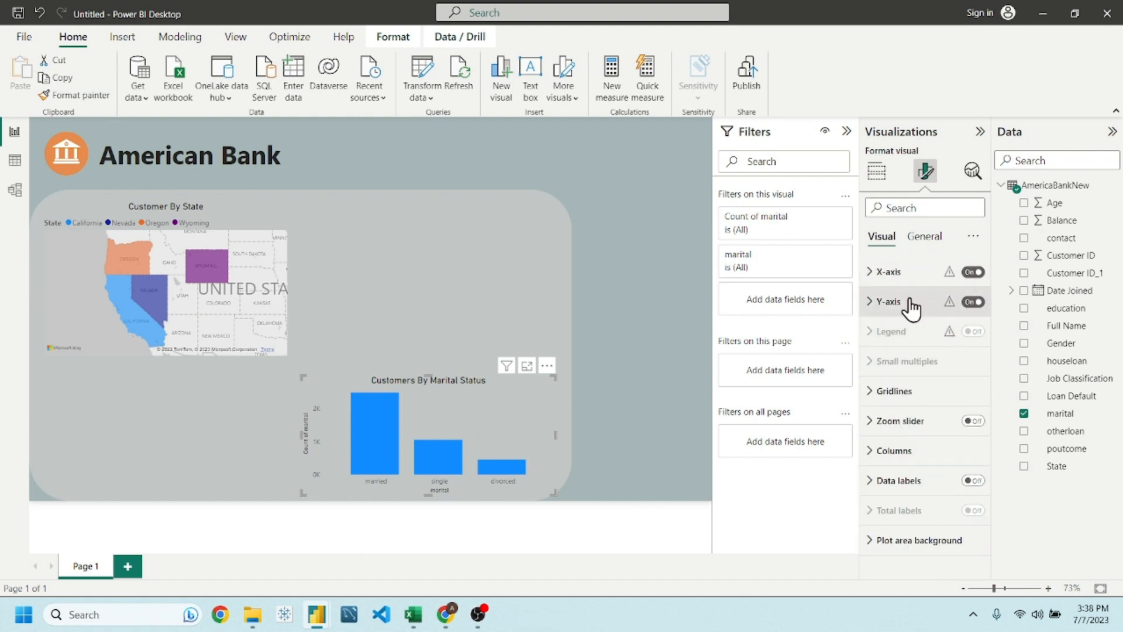
left_click(915, 461)
scroll(918, 464, "down", 3)
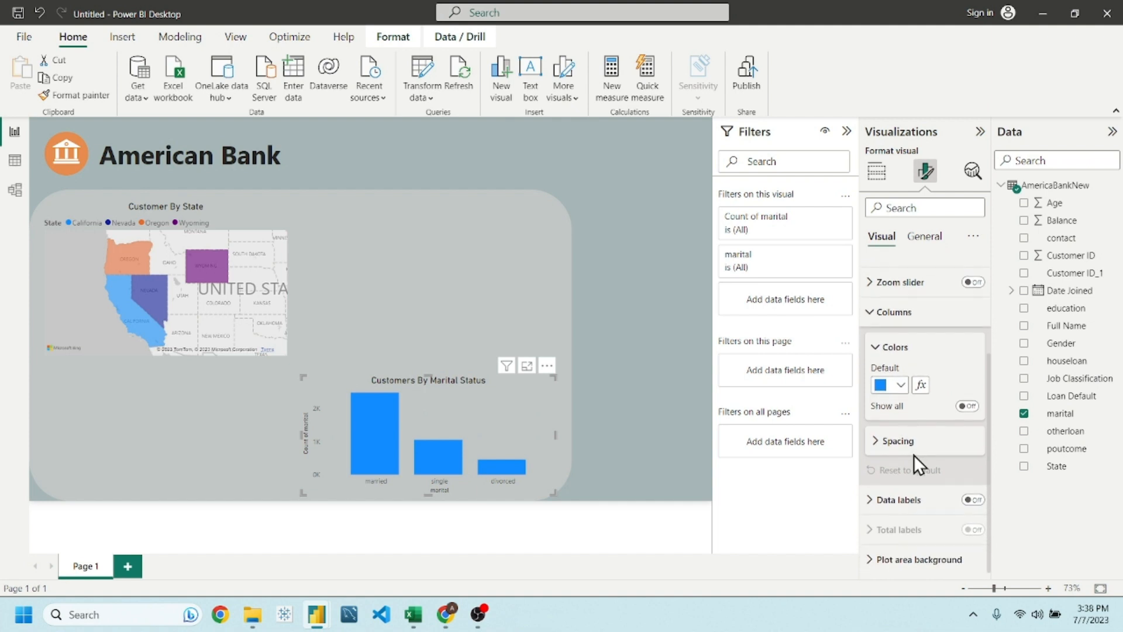
left_click(963, 404)
scroll(893, 445, "down", 2)
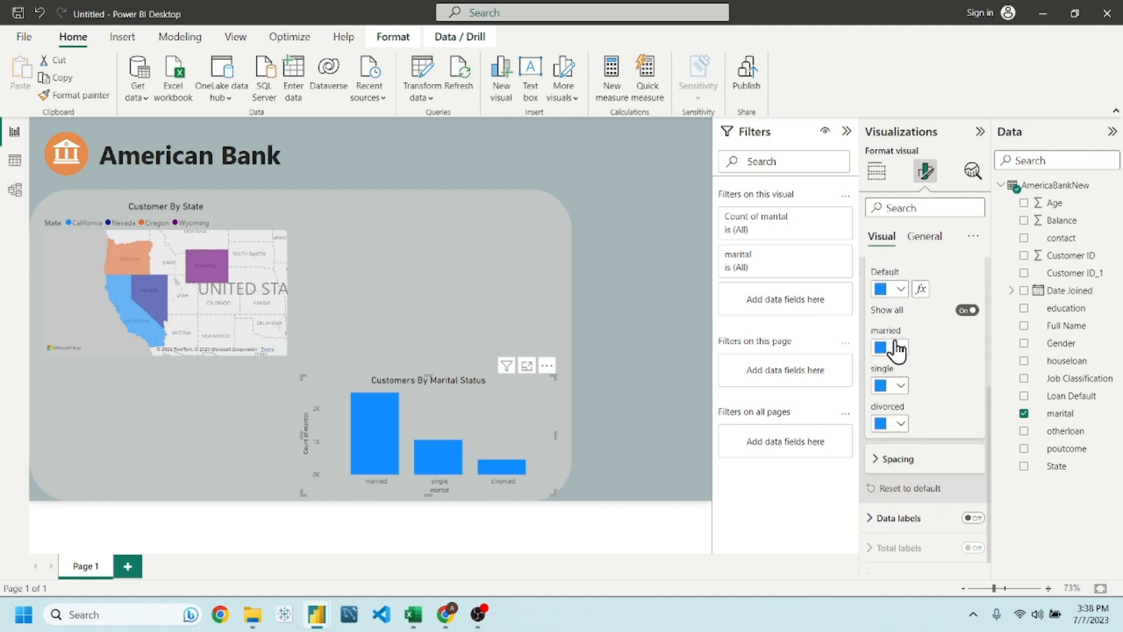
- Color the married column orange and the single column dark blue in the Customers By Marital Status chart
left_click(897, 350)
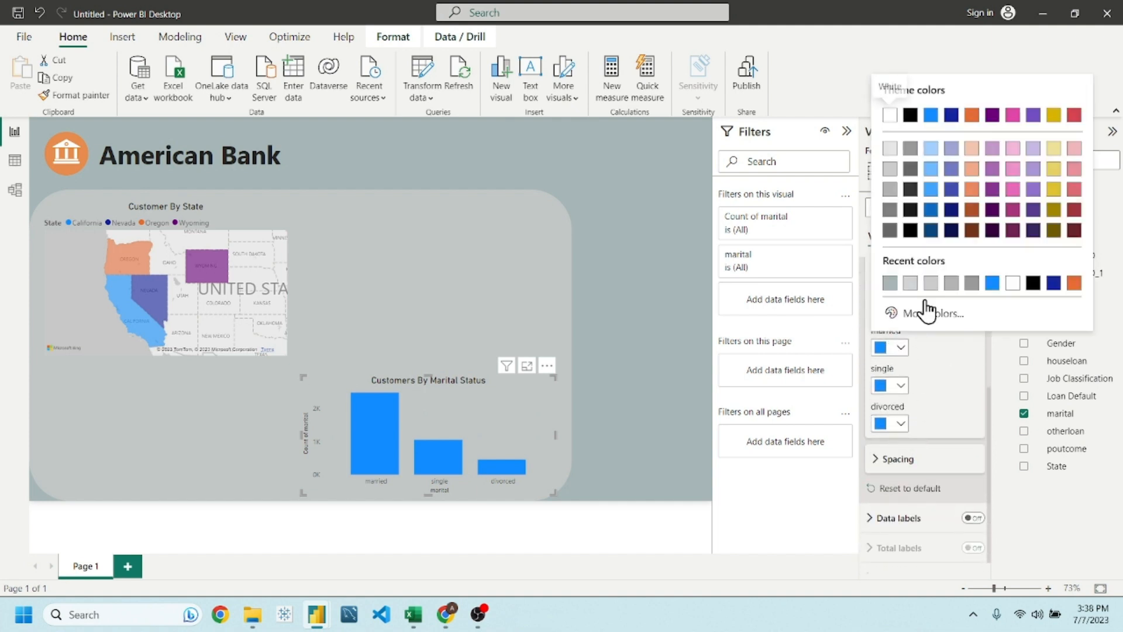
left_click(1074, 283)
left_click(898, 386)
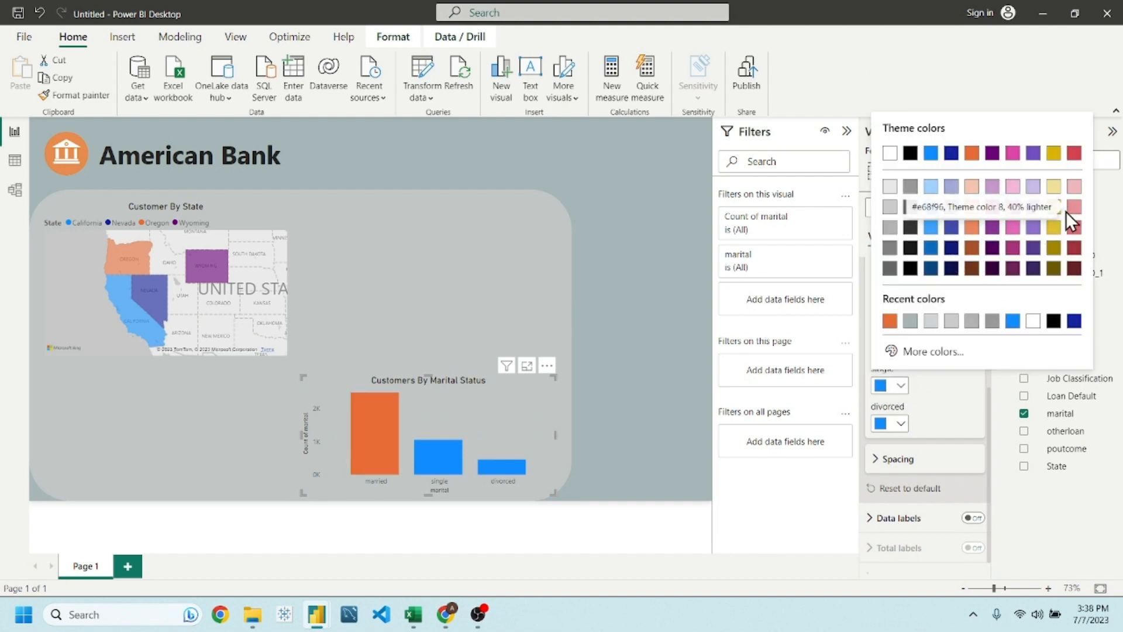
left_click(951, 153)
left_click(663, 300)
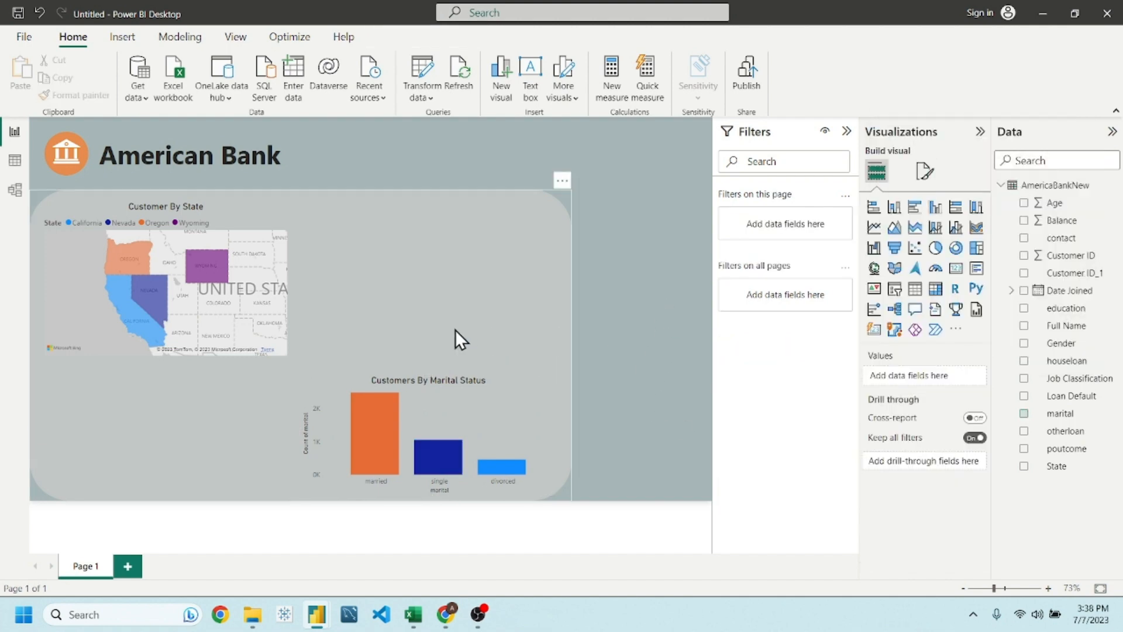
- Nudge the Customers By Marital Status chart slightly right and down within the rounded panel
left_click(440, 318)
left_click(640, 317)
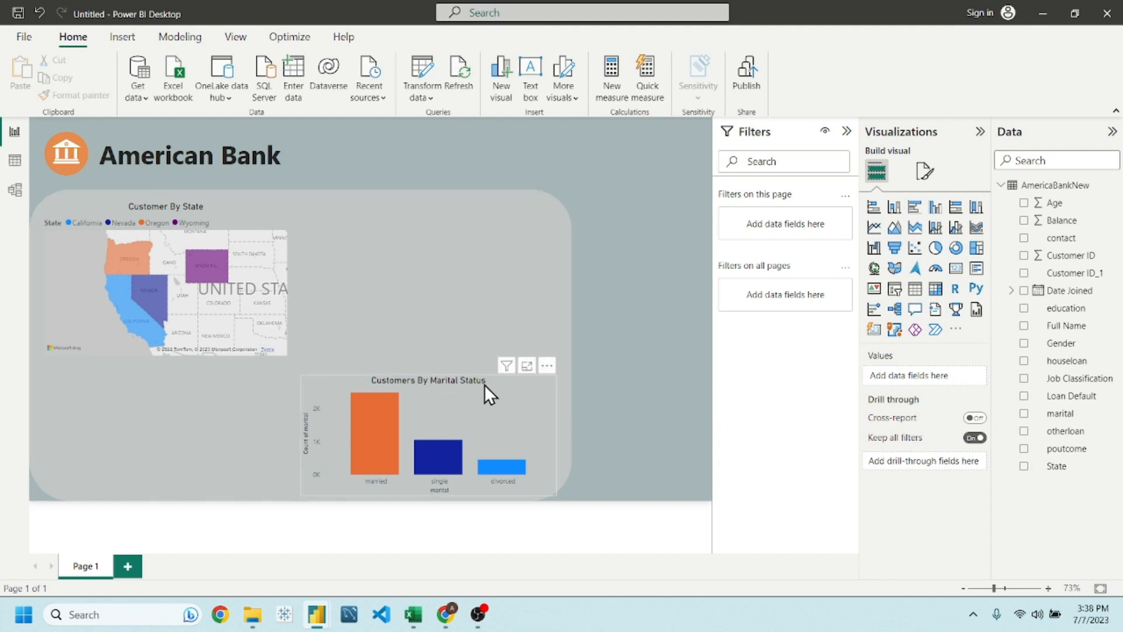
left_click_drag(506, 384, 517, 384)
left_click(646, 356)
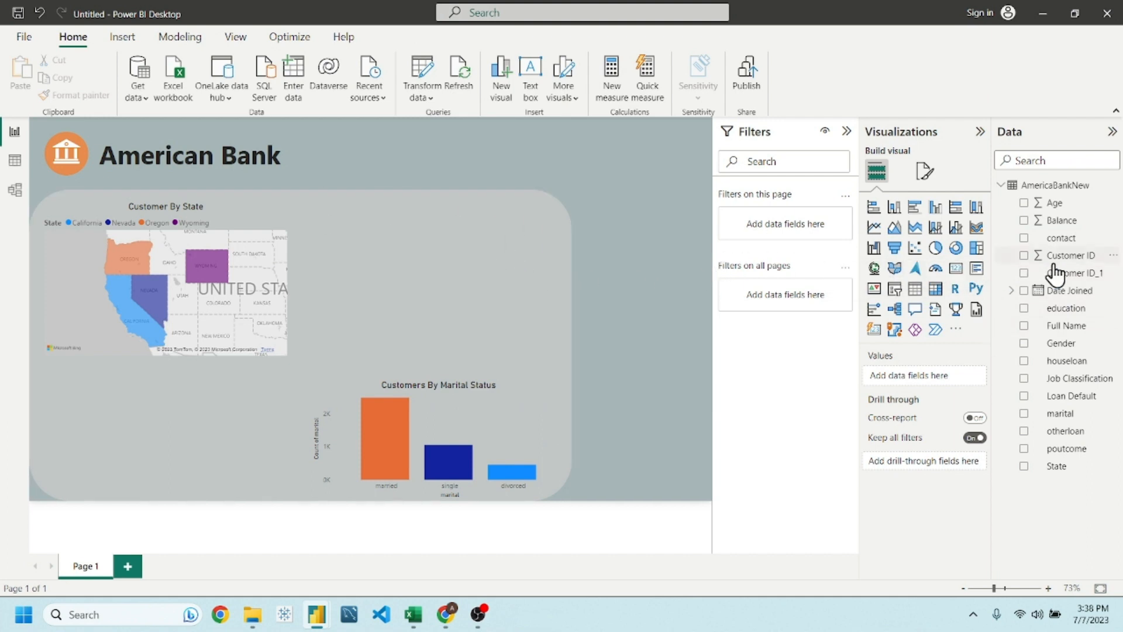
- Add a donut chart with Job Classification as legend and its count as values, shrunk and placed in the panel above the marital status chart
left_click(955, 248)
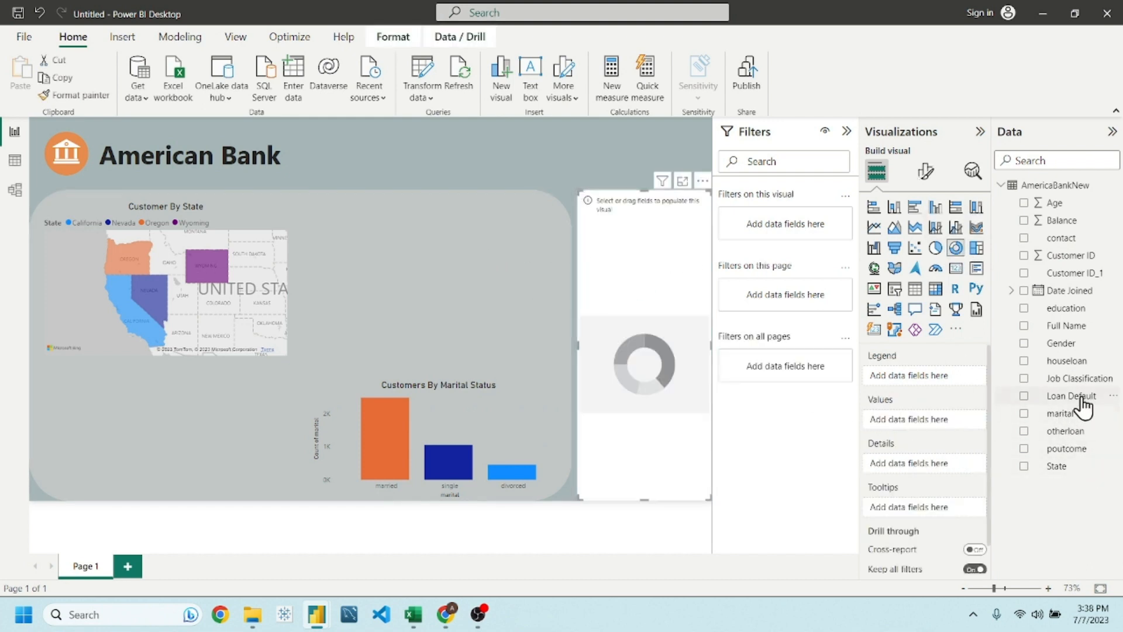
left_click_drag(1085, 381, 923, 381)
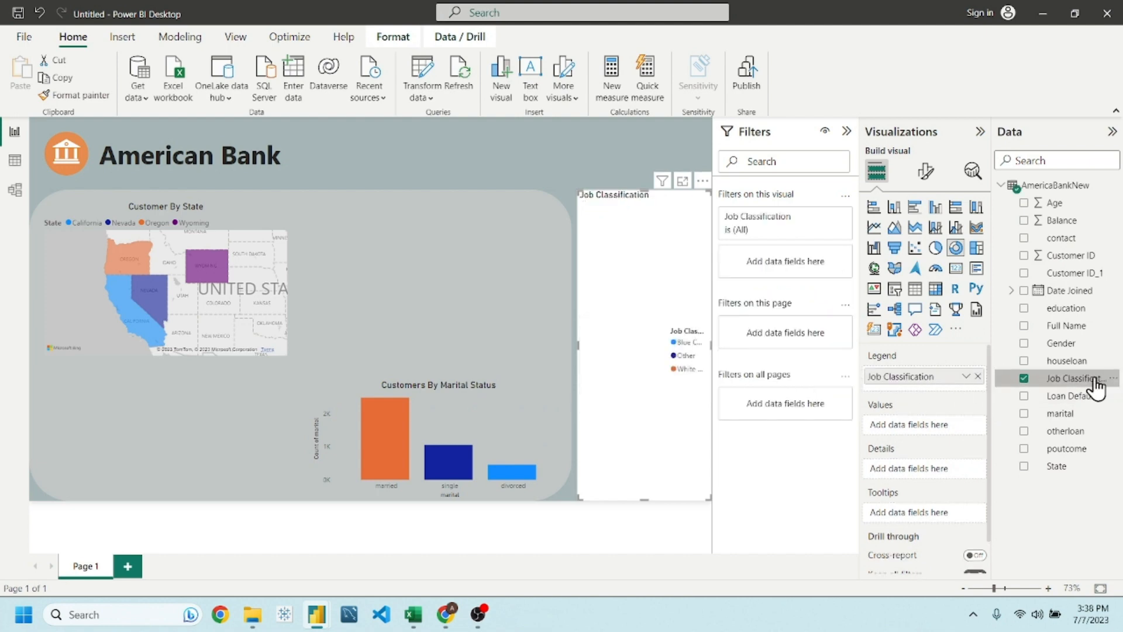
left_click_drag(1089, 379, 949, 433)
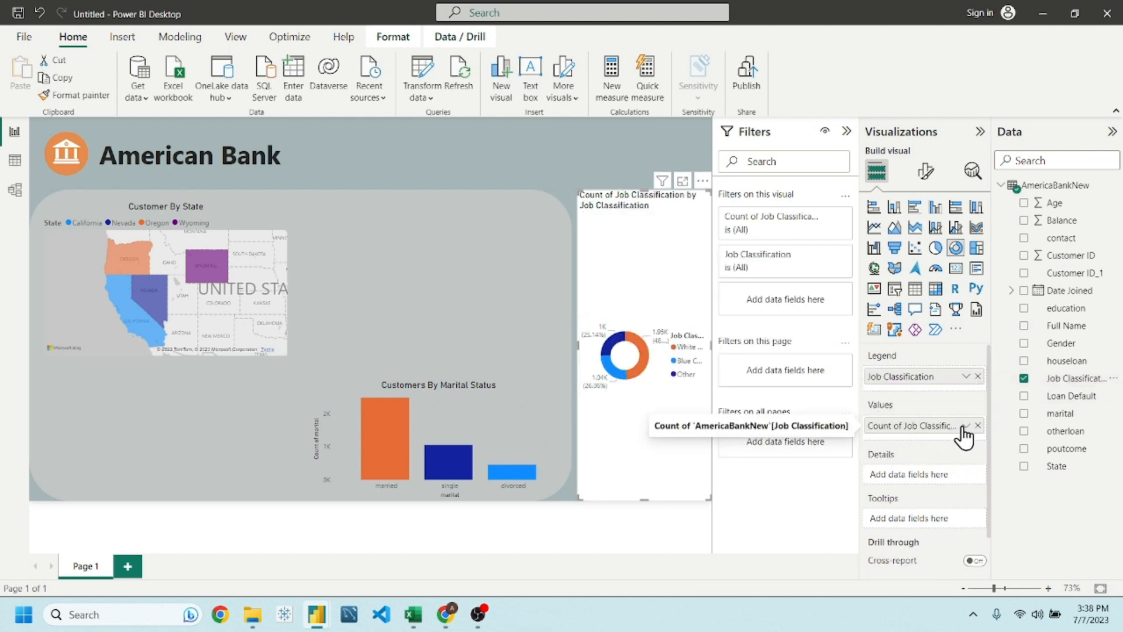
left_click_drag(636, 189, 490, 181)
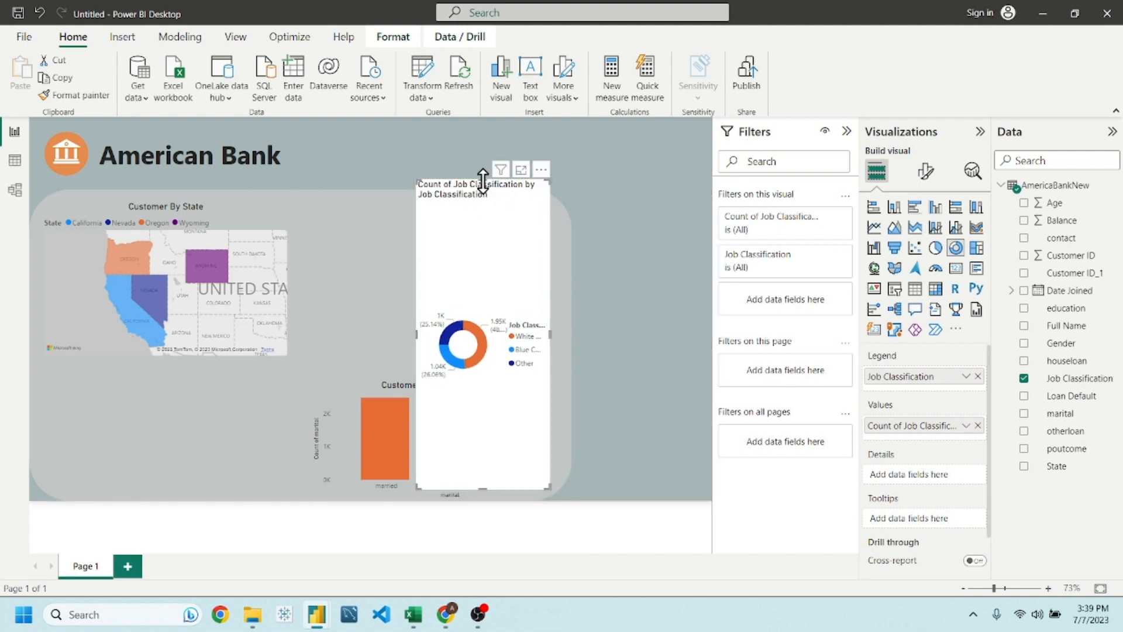
left_click_drag(483, 181, 422, 226)
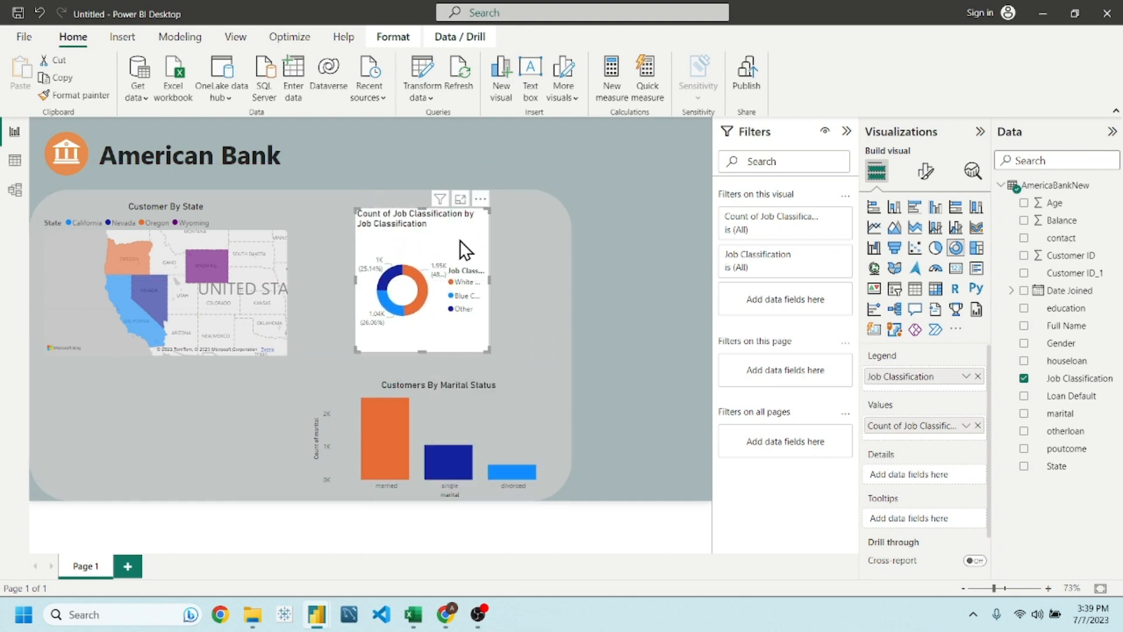
- Turn off the background of the job classification donut chart
left_click(926, 171)
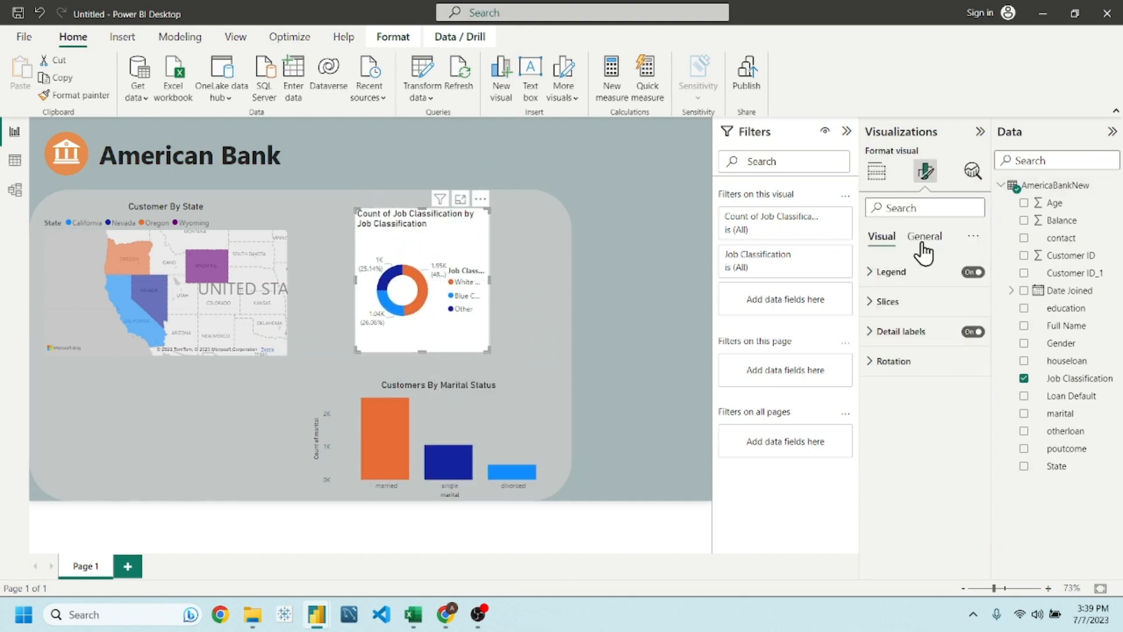
left_click(923, 245)
left_click(907, 333)
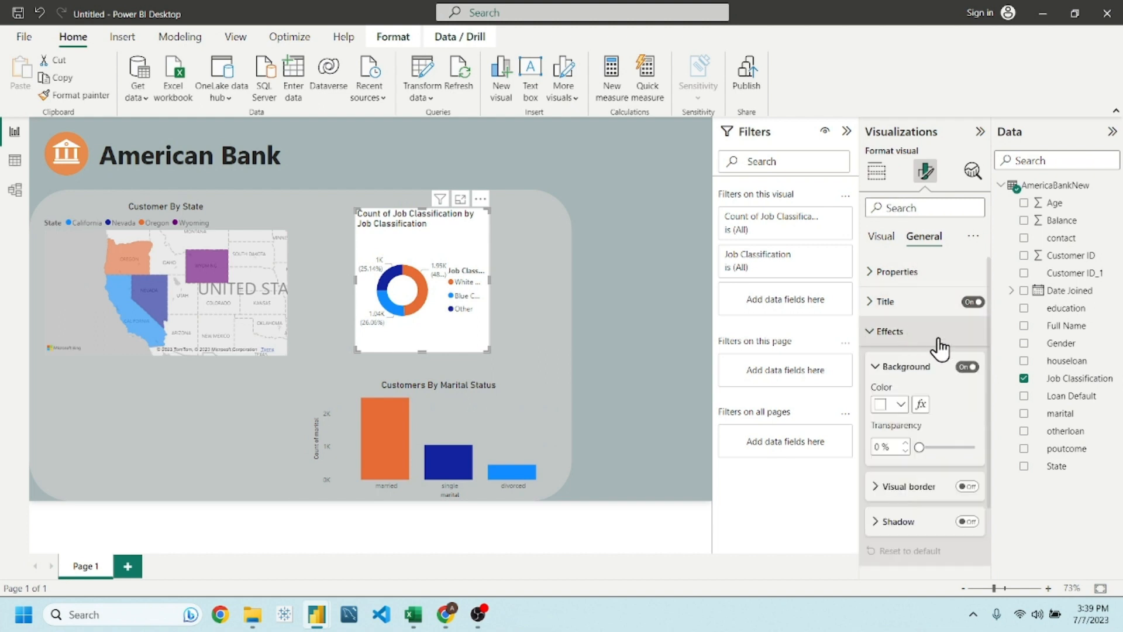
left_click(968, 367)
left_click(904, 331)
- Set the donut chart's legend position to Top center and move the chart left, closer to the state map
left_click(881, 237)
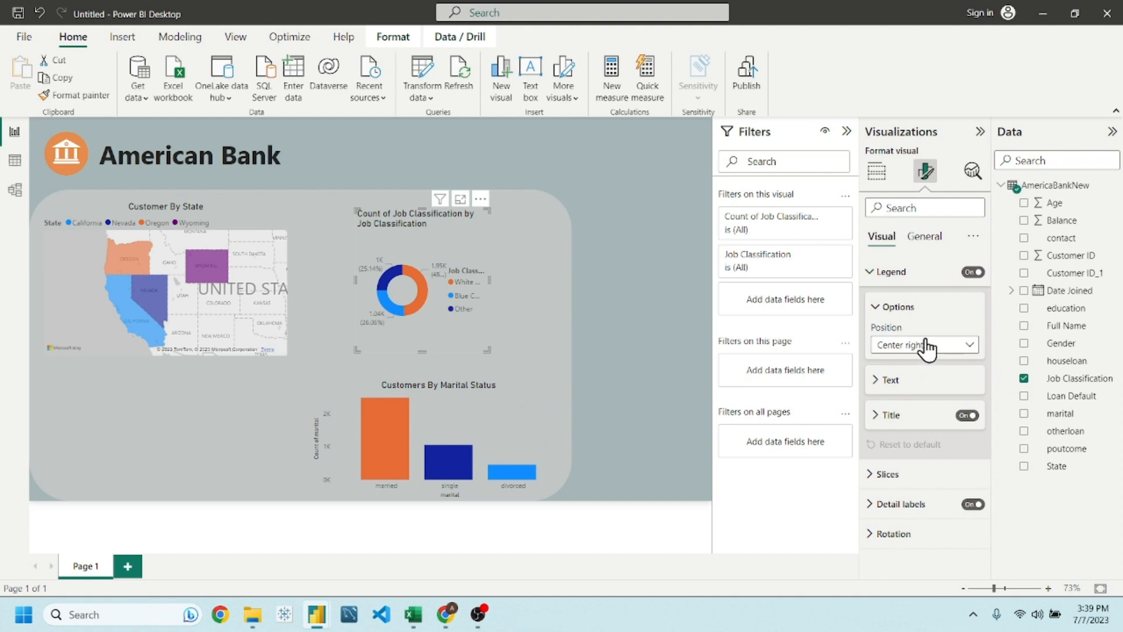
left_click(923, 346)
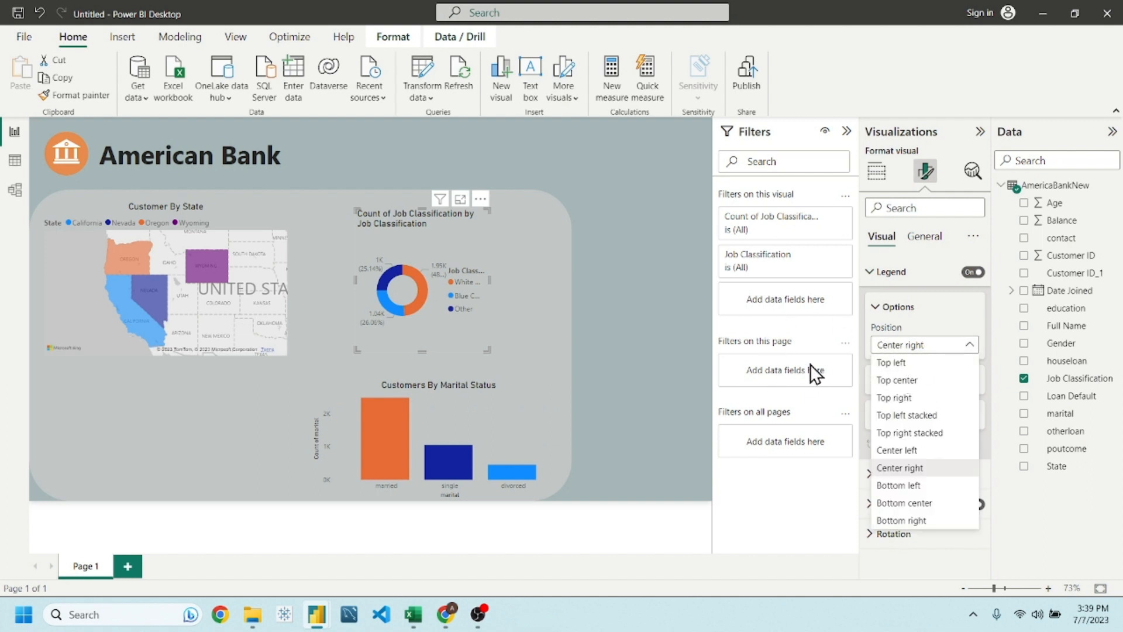
left_click(907, 382)
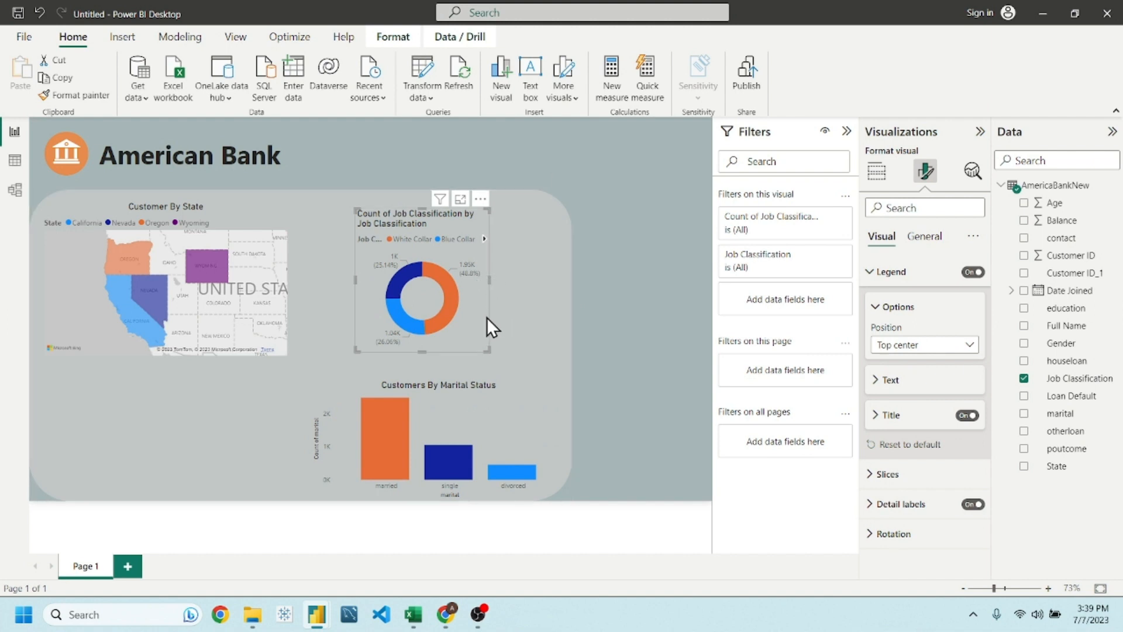
left_click_drag(472, 314, 435, 320)
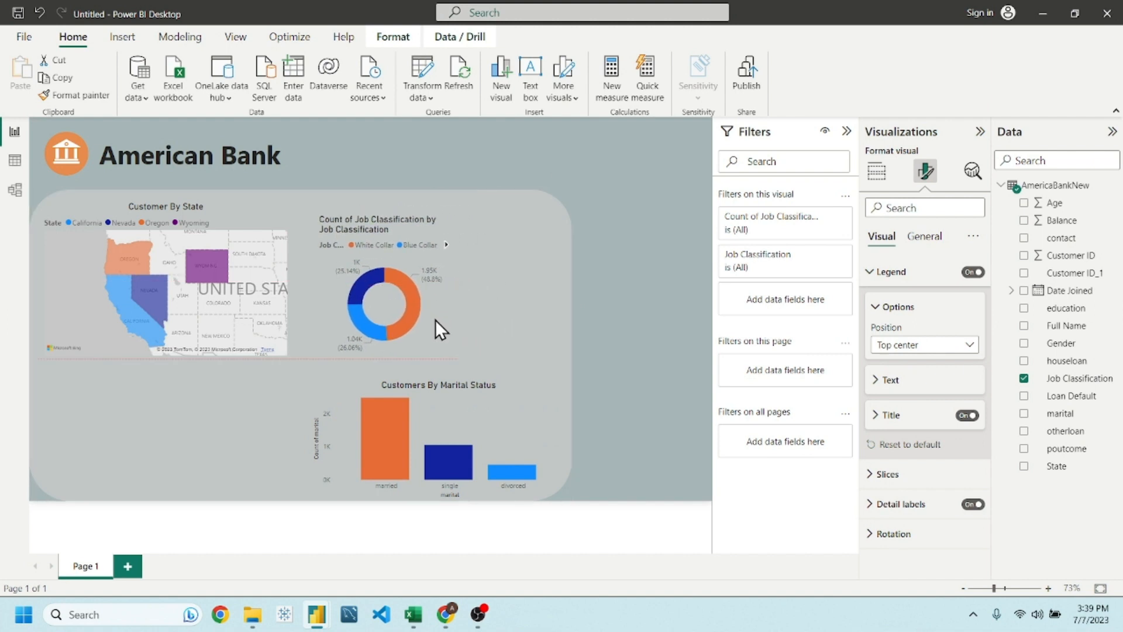
- Change the donut chart's title to "Customers By Job Classification"
left_click(923, 238)
left_click(889, 301)
triple_click(893, 374)
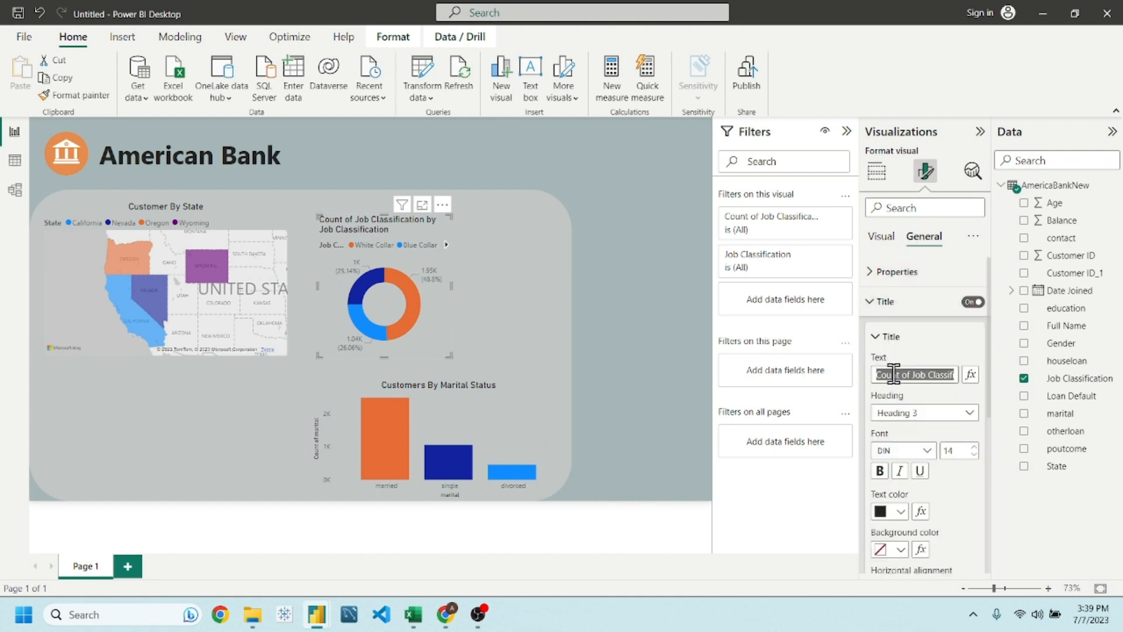
type("Customers By Jo")
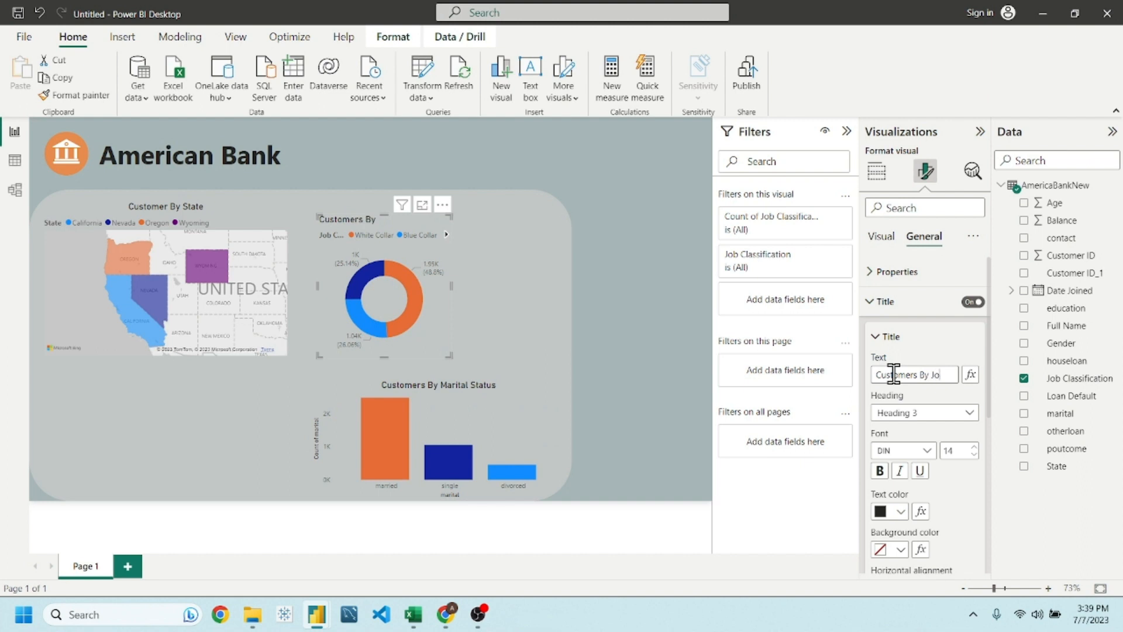
type("b Classification")
left_click(564, 300)
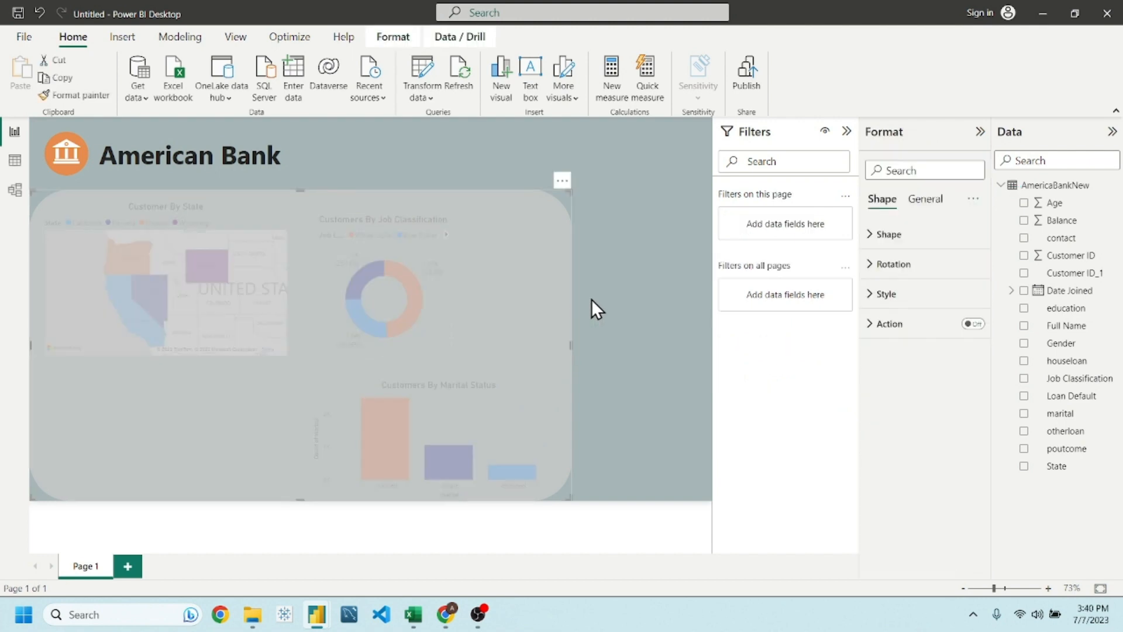
left_click(592, 299)
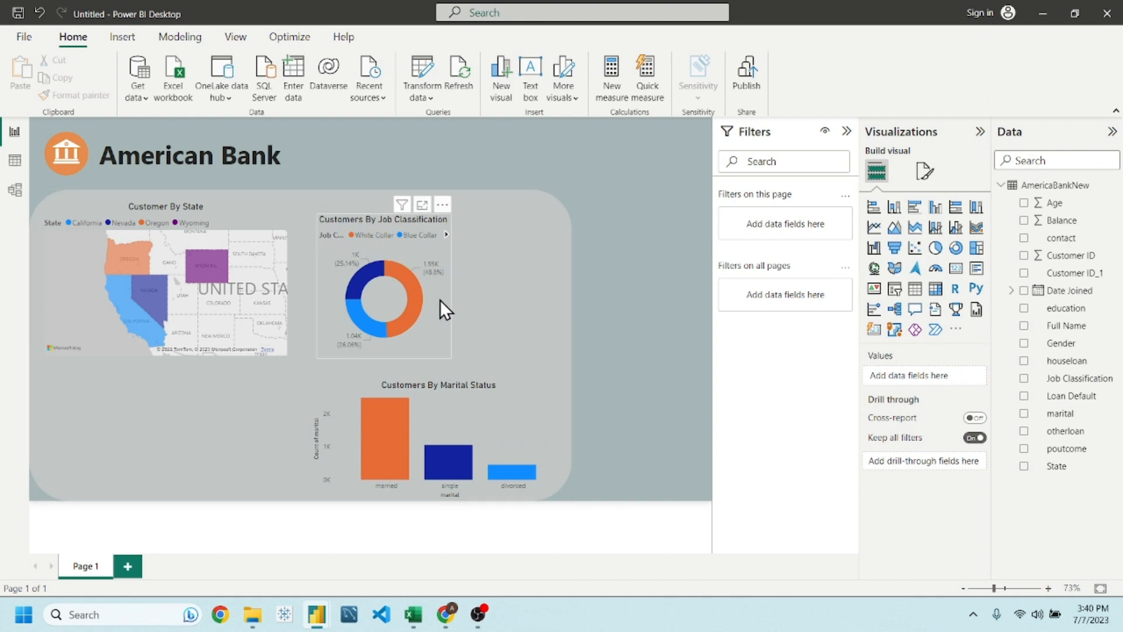
- Widen the Customers By Job Classification donut chart rightward to just inside the panel's right edge
left_click(447, 316)
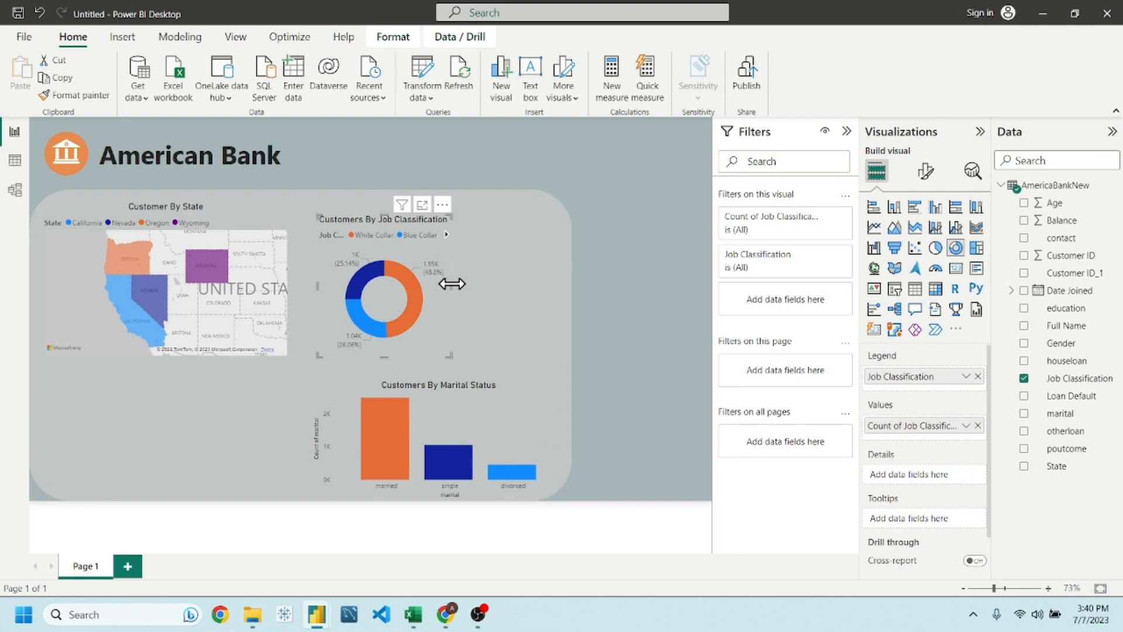
left_click_drag(451, 284, 560, 297)
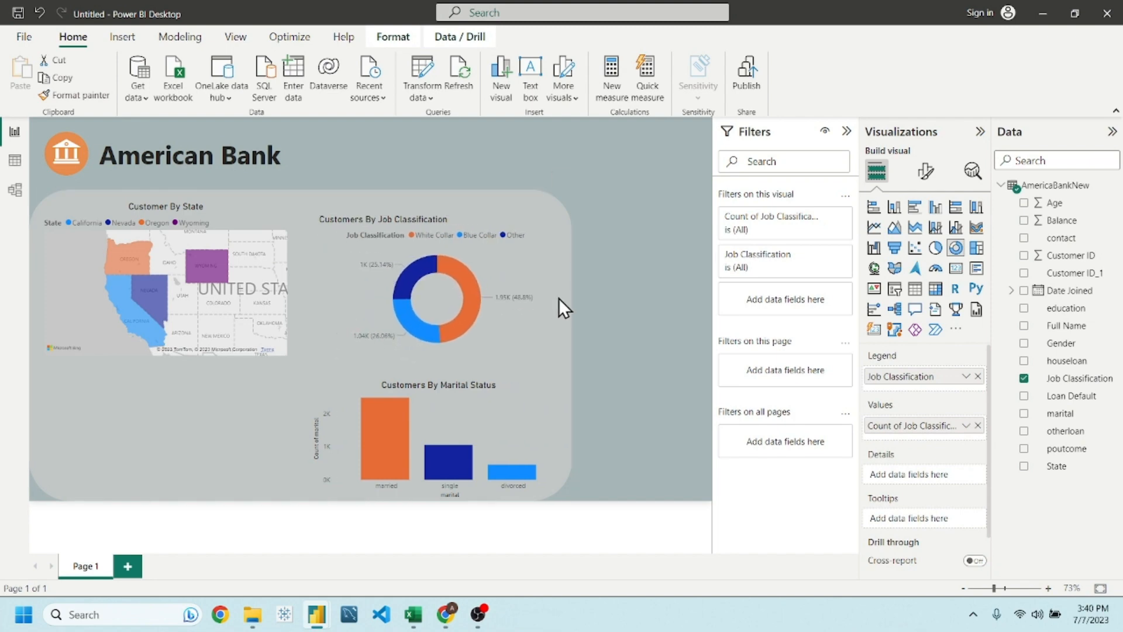
left_click(612, 293)
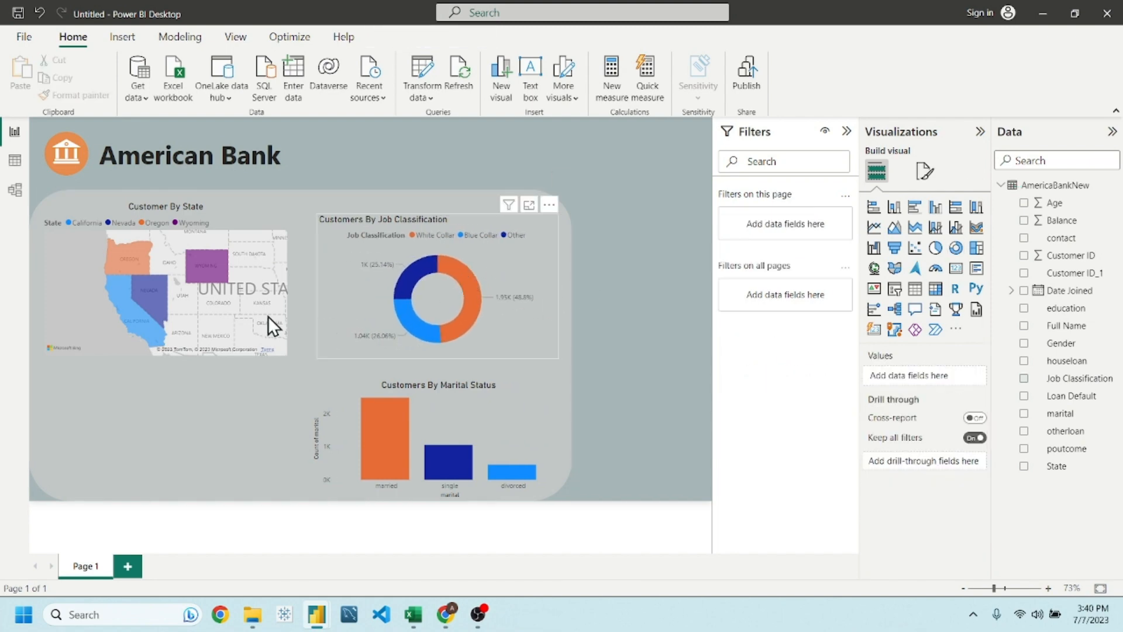
- Widen the Customer By State map rightward until it nearly reaches the donut chart
left_click(281, 219)
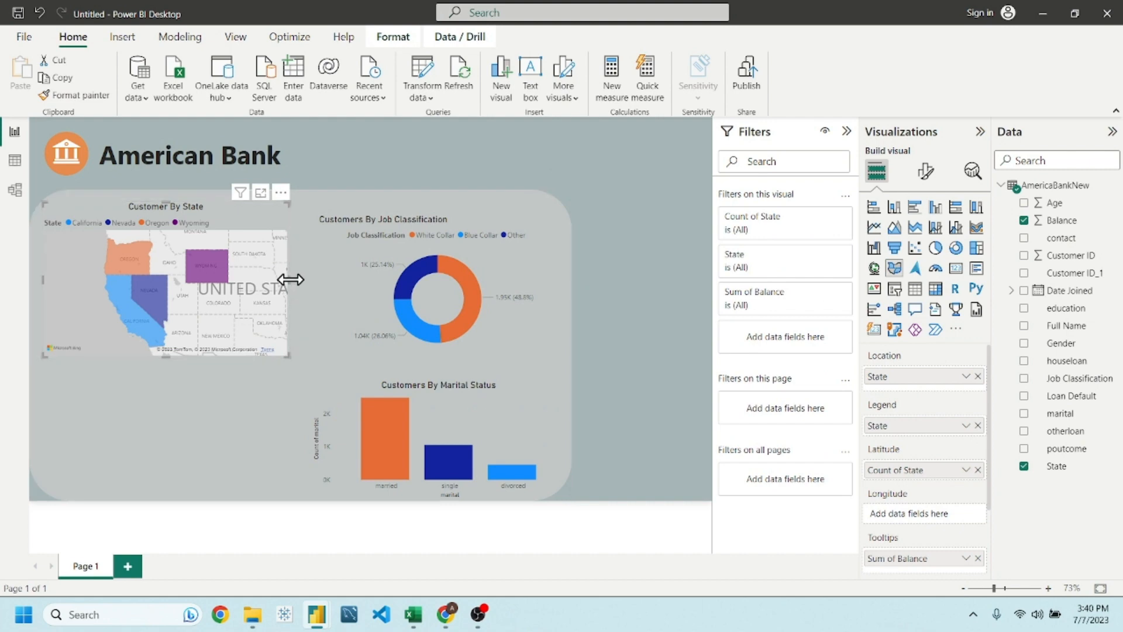
left_click_drag(289, 278, 311, 282)
left_click(624, 310)
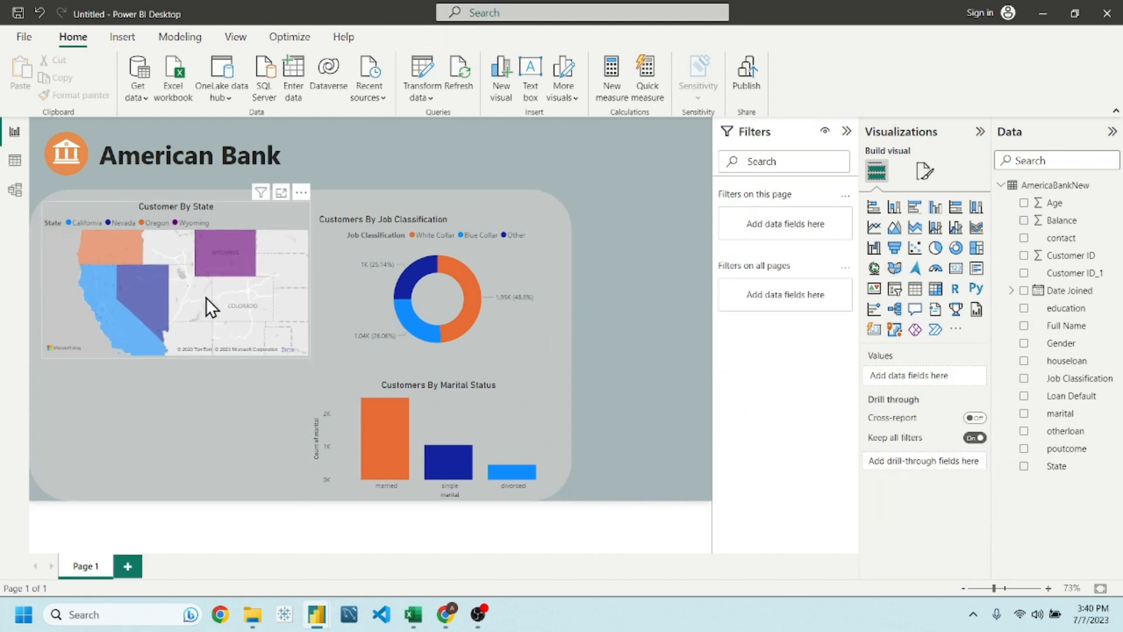
left_click_drag(218, 279, 155, 281)
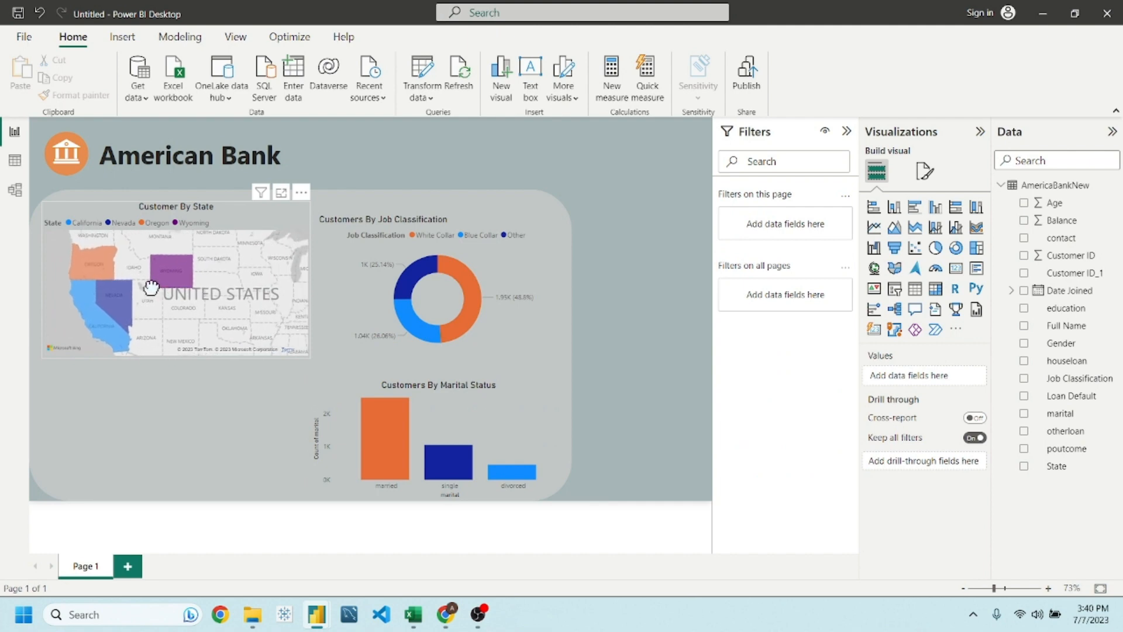
left_click(156, 281)
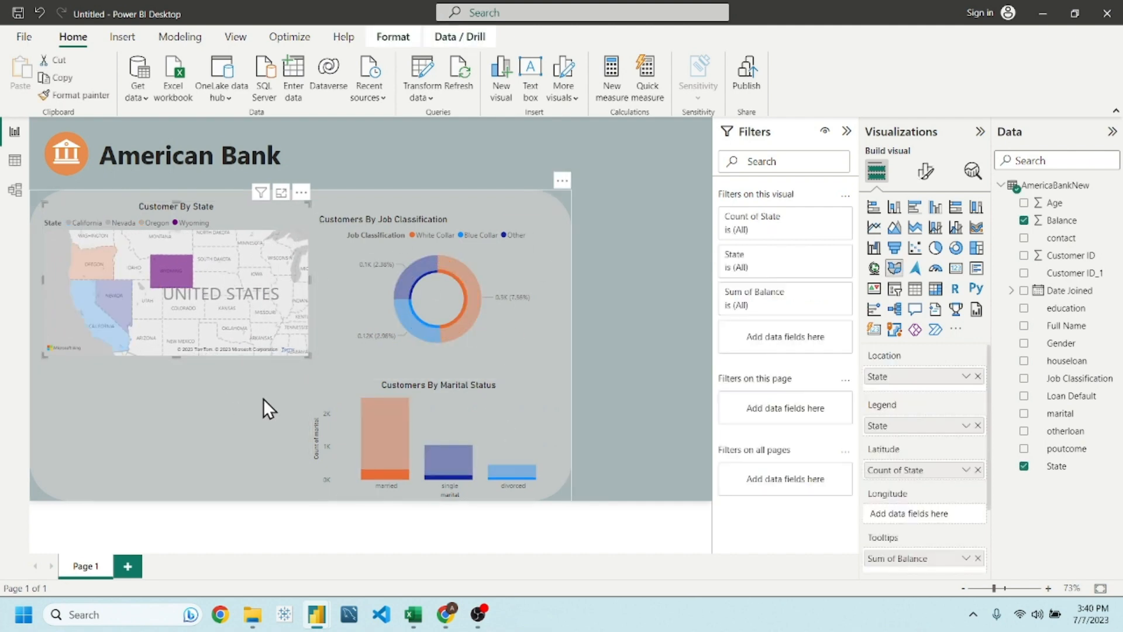
left_click(219, 420)
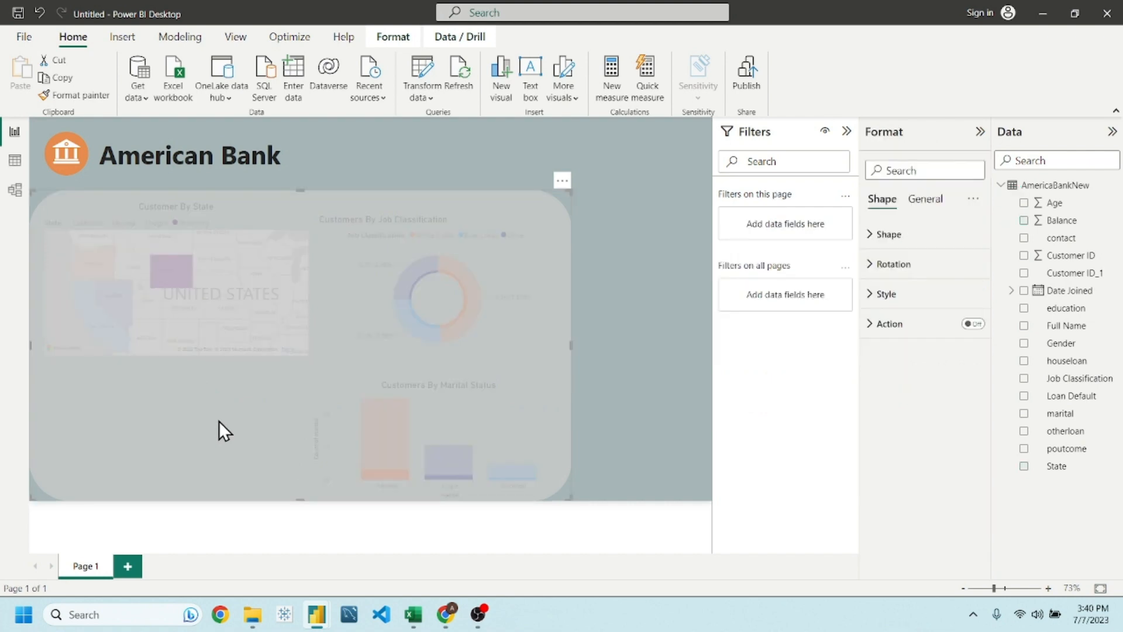
double_click(637, 391)
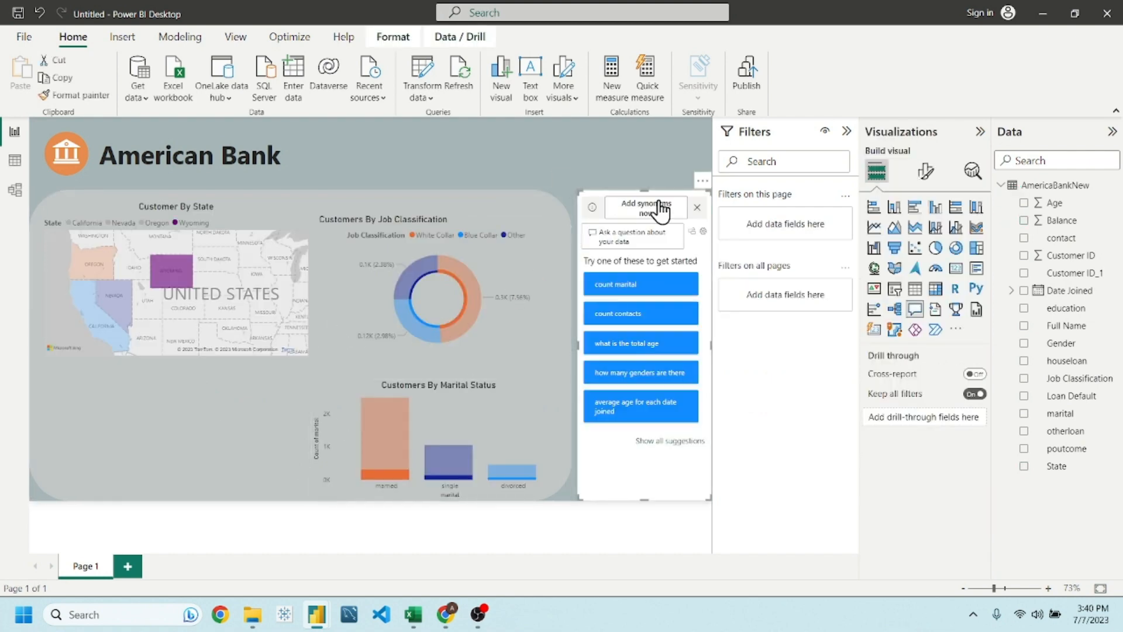
left_click(703, 180)
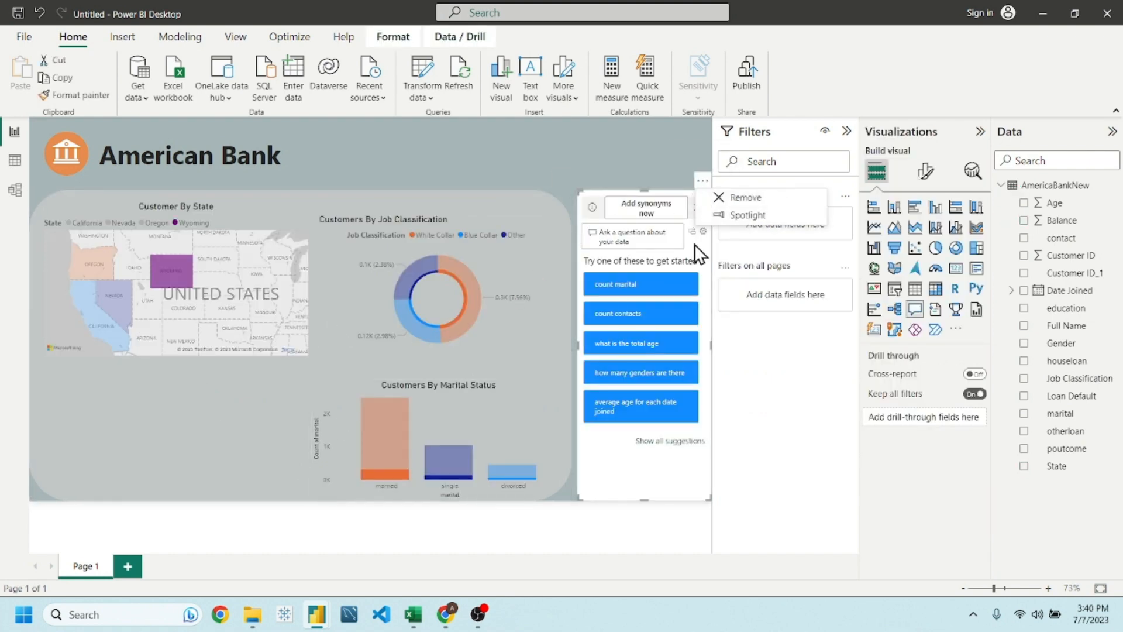
left_click(725, 198)
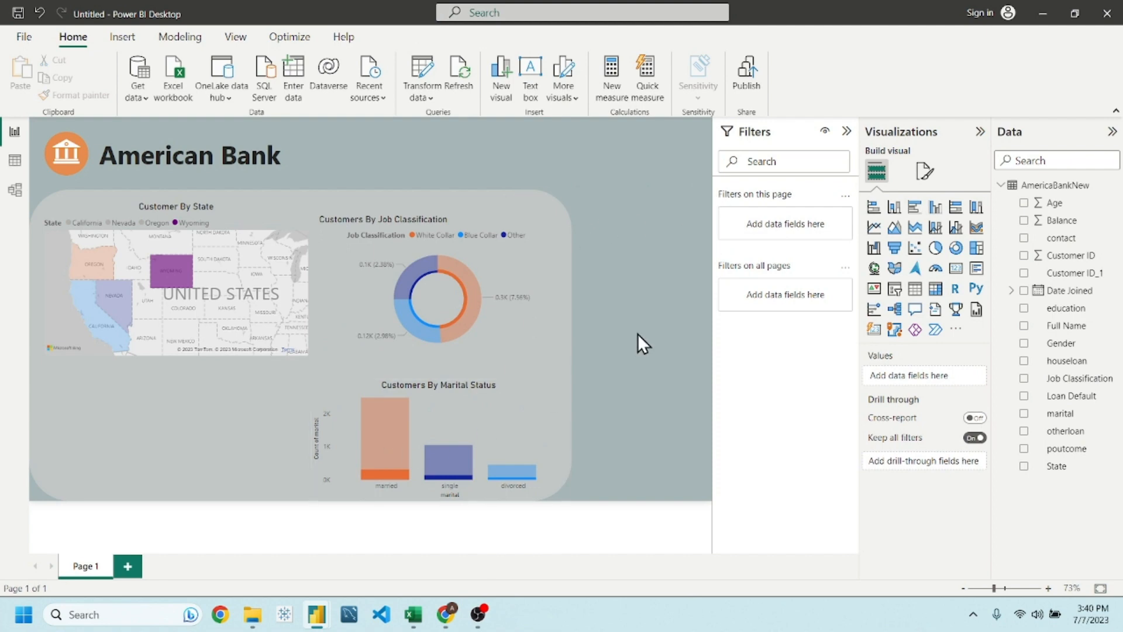
left_click(376, 444)
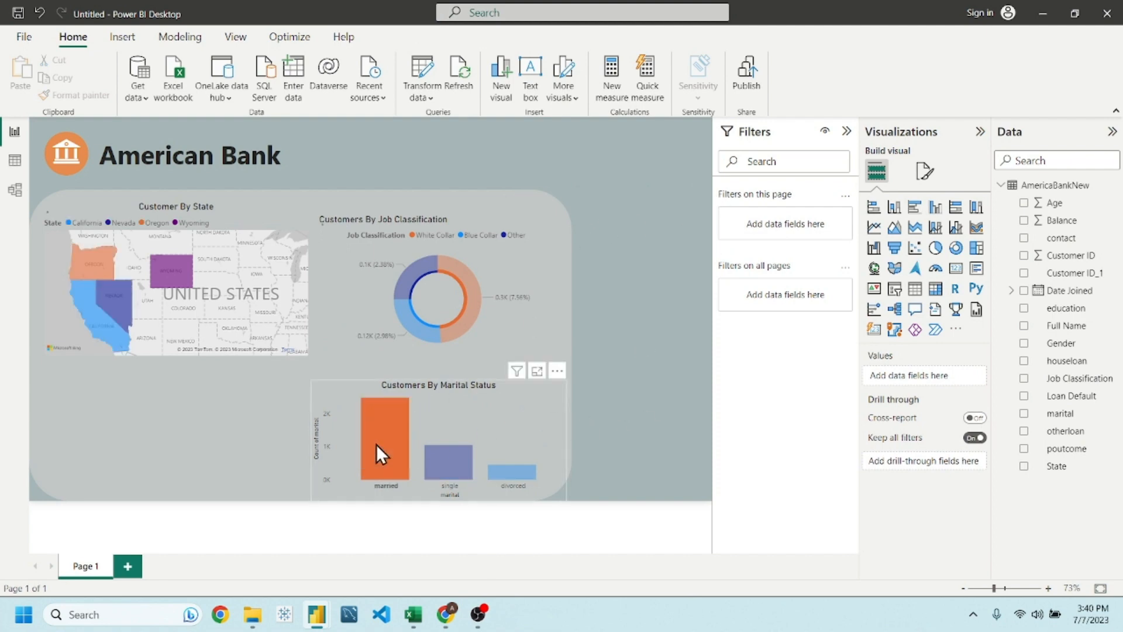
left_click(380, 440)
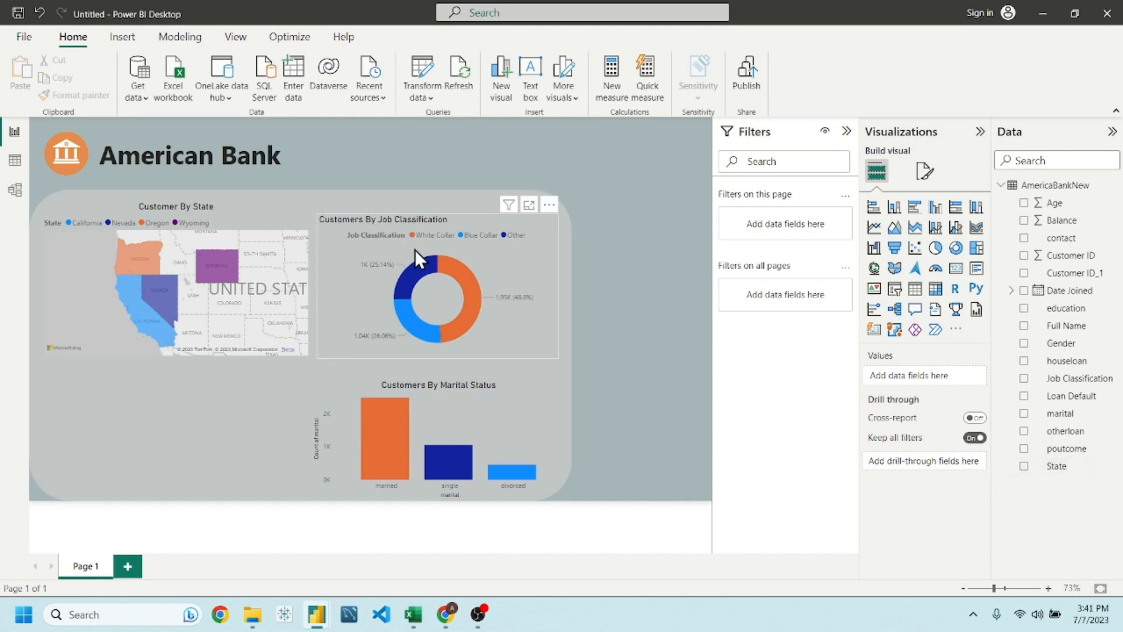
- Center the title of the Customers By Job Classification donut chart and nudge the chart slightly left
left_click(413, 229)
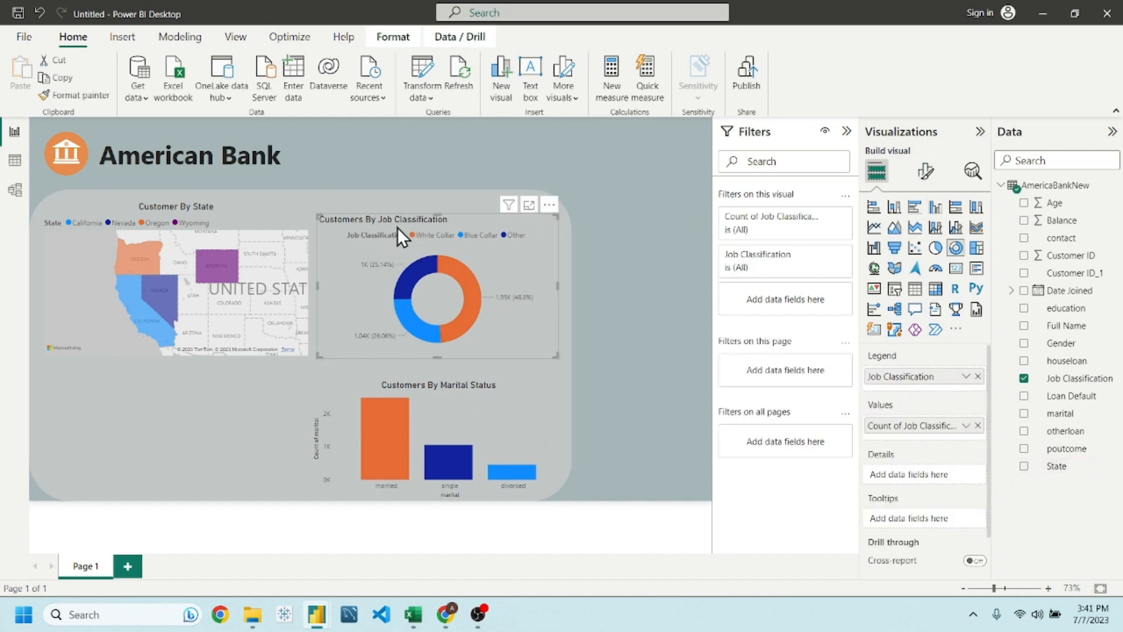
left_click(927, 172)
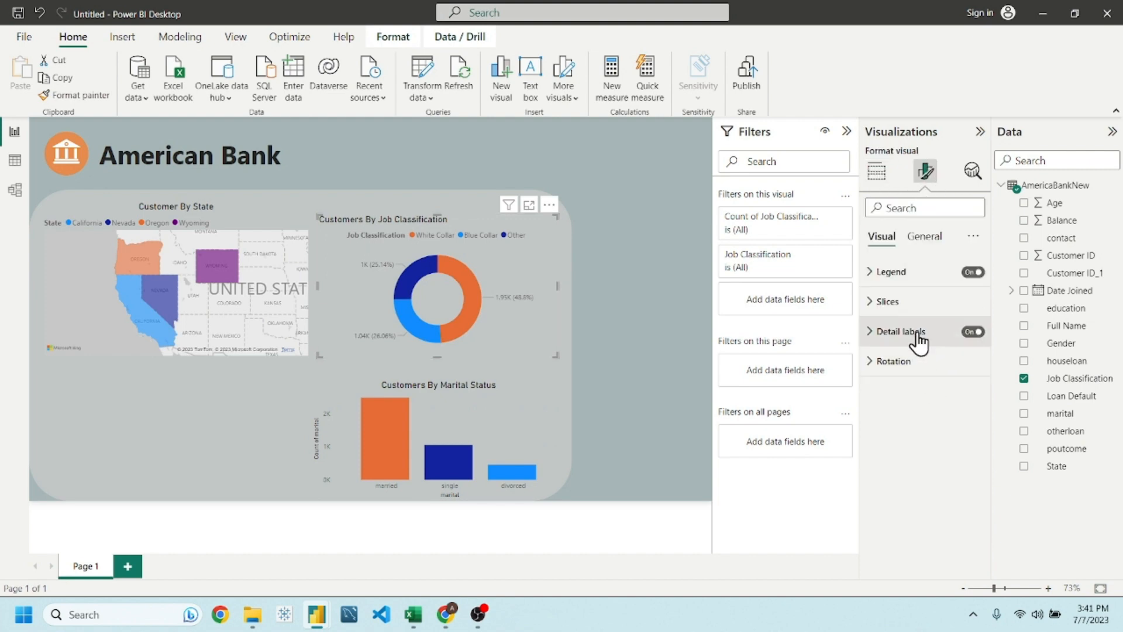
left_click(903, 308)
left_click(903, 310)
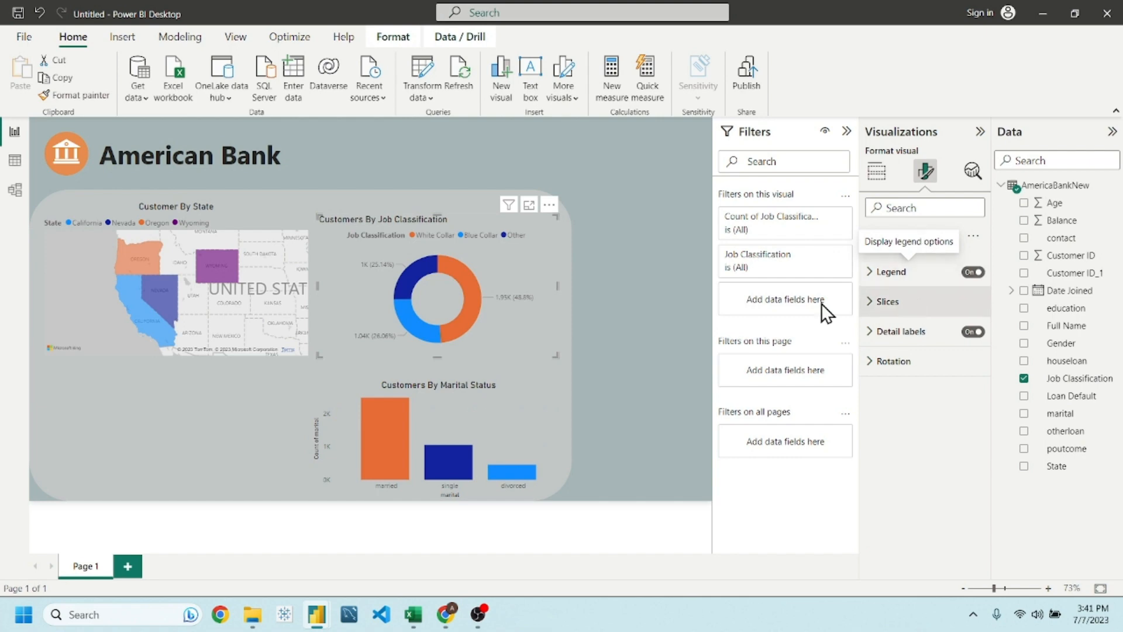
left_click(932, 242)
left_click(882, 301)
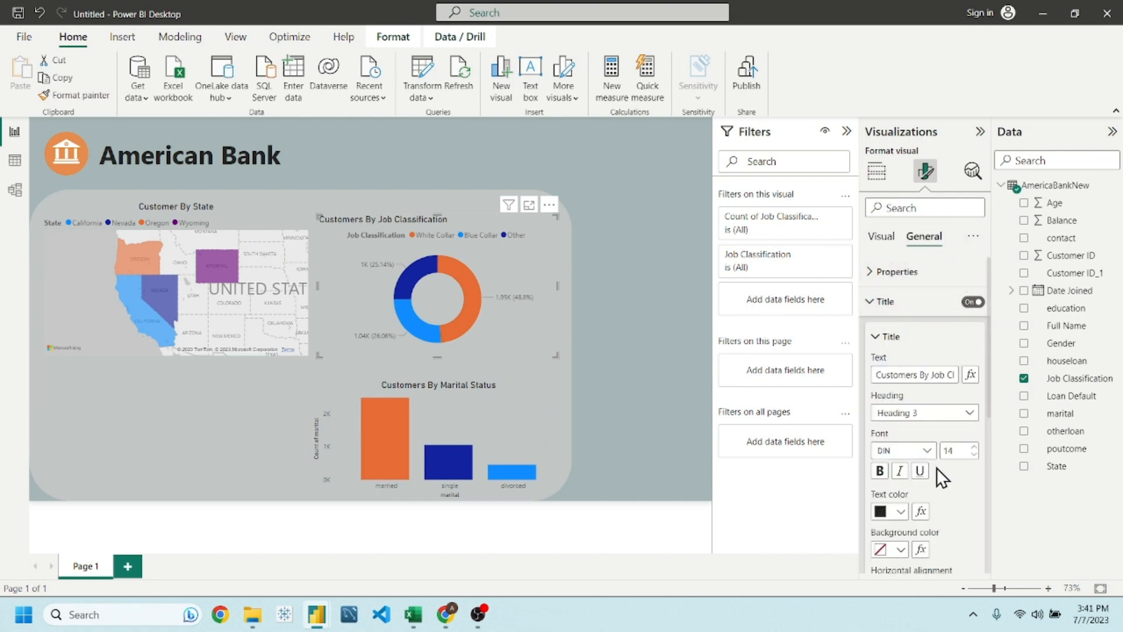
scroll(936, 468, "down", 3)
left_click(902, 403)
left_click(666, 363)
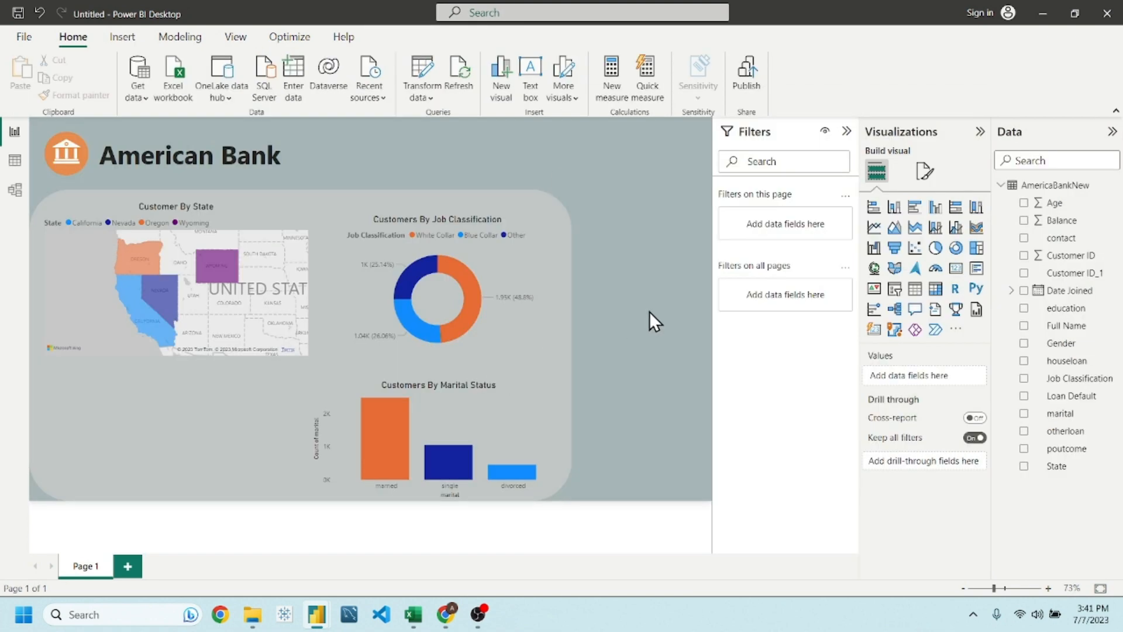
left_click(461, 219)
left_click(618, 310)
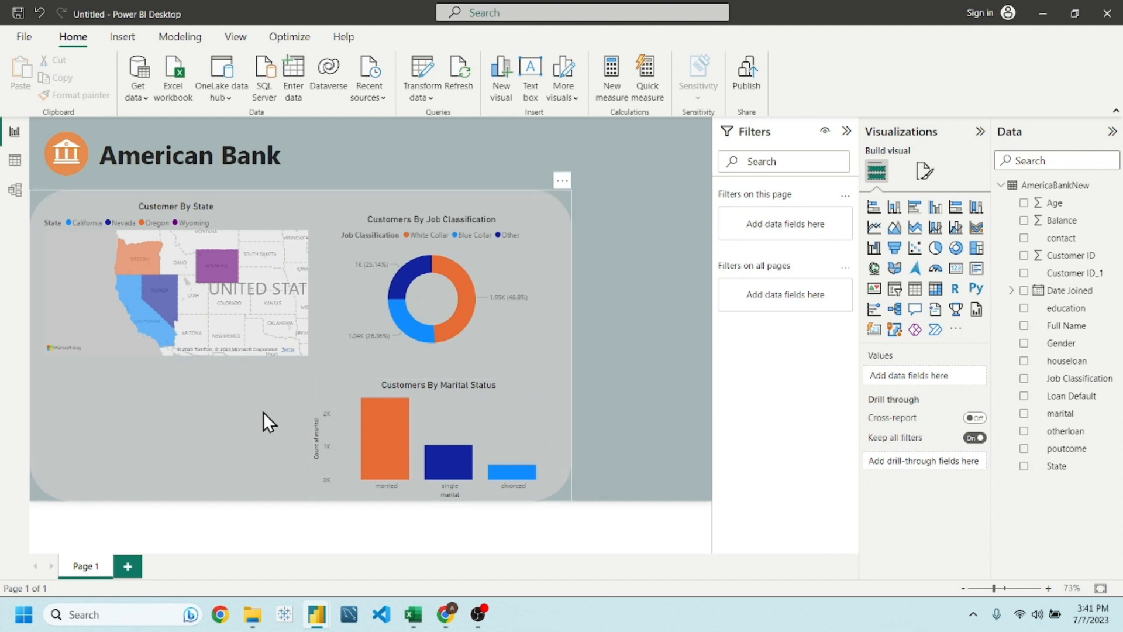
- Add a pie chart with Gender as the legend and Count of Gender as the values, and move it onto the state map
left_click(937, 249)
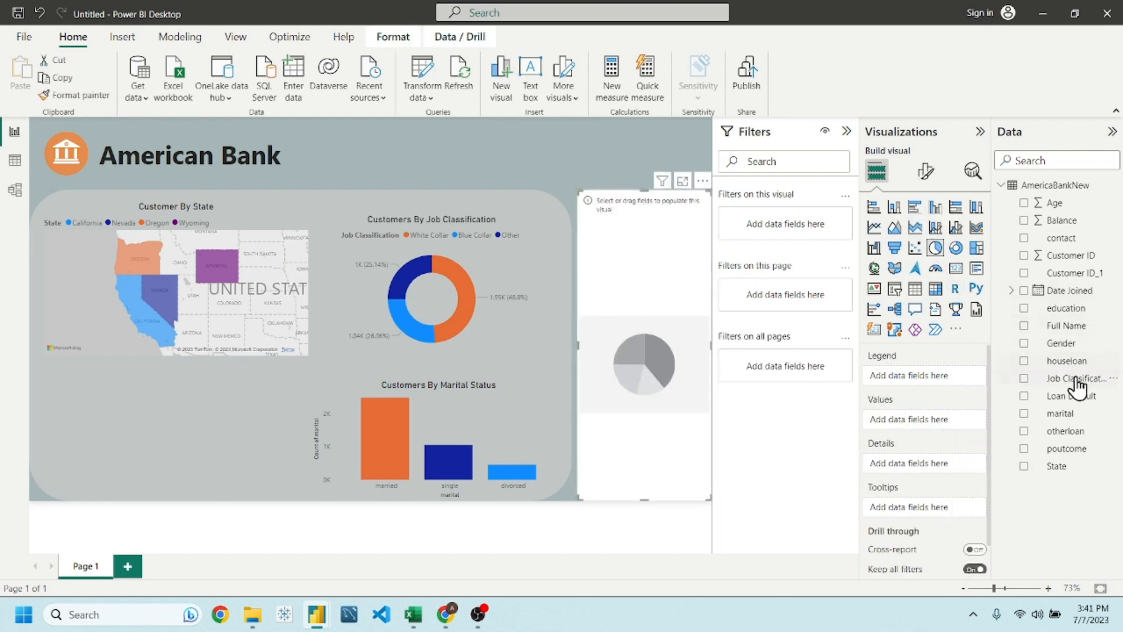
left_click_drag(1062, 345, 940, 431)
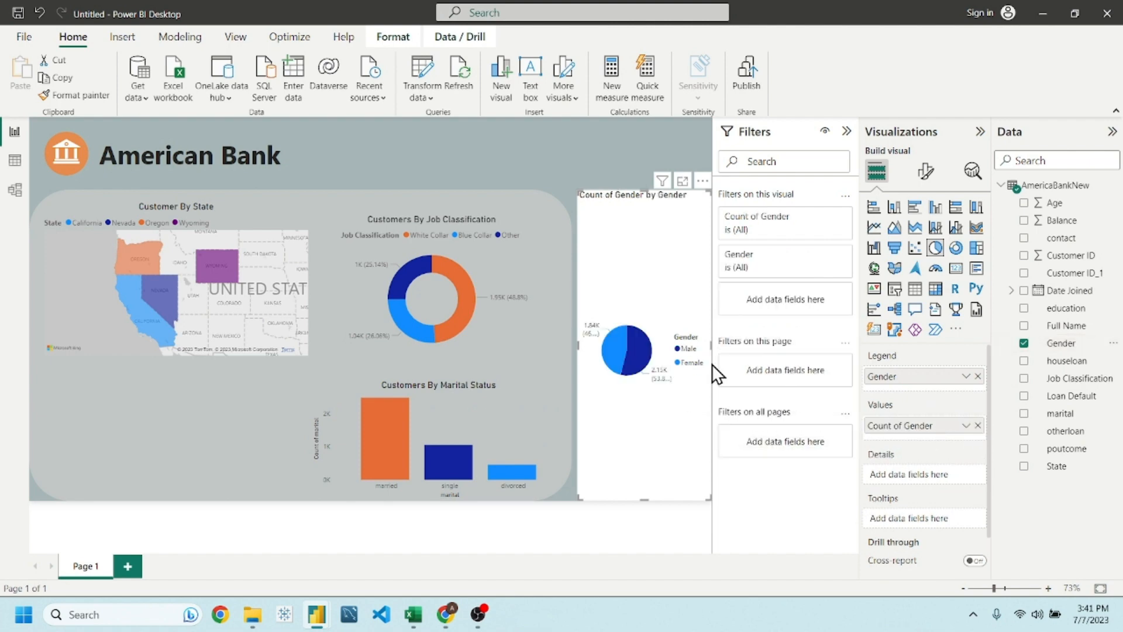
left_click_drag(711, 364, 200, 269)
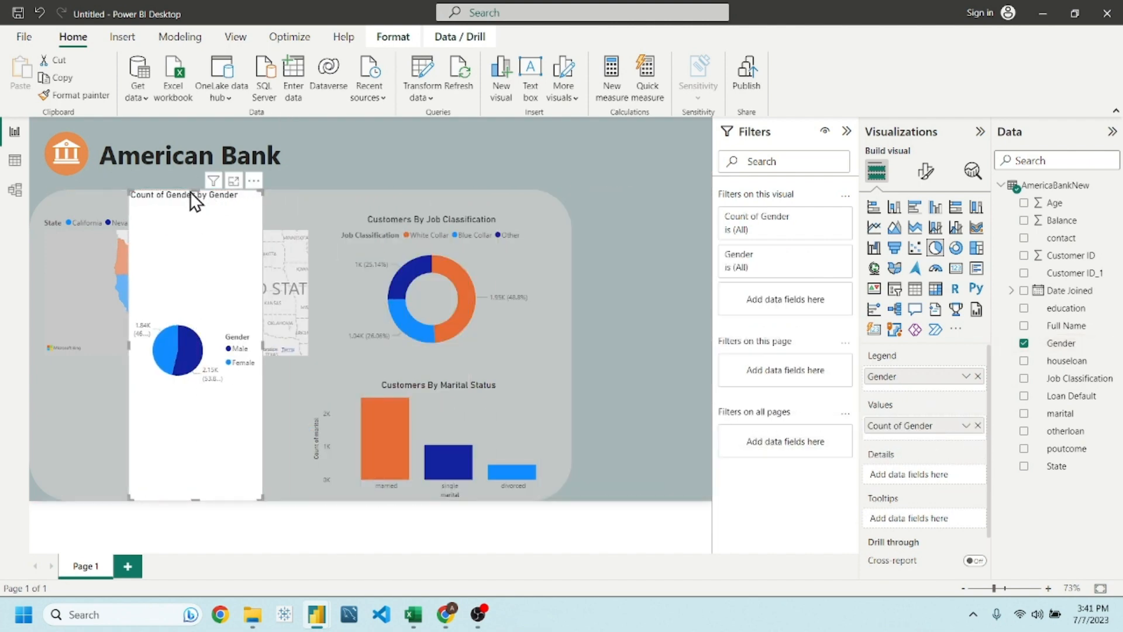
- Turn off the gender pie chart's background
left_click(932, 171)
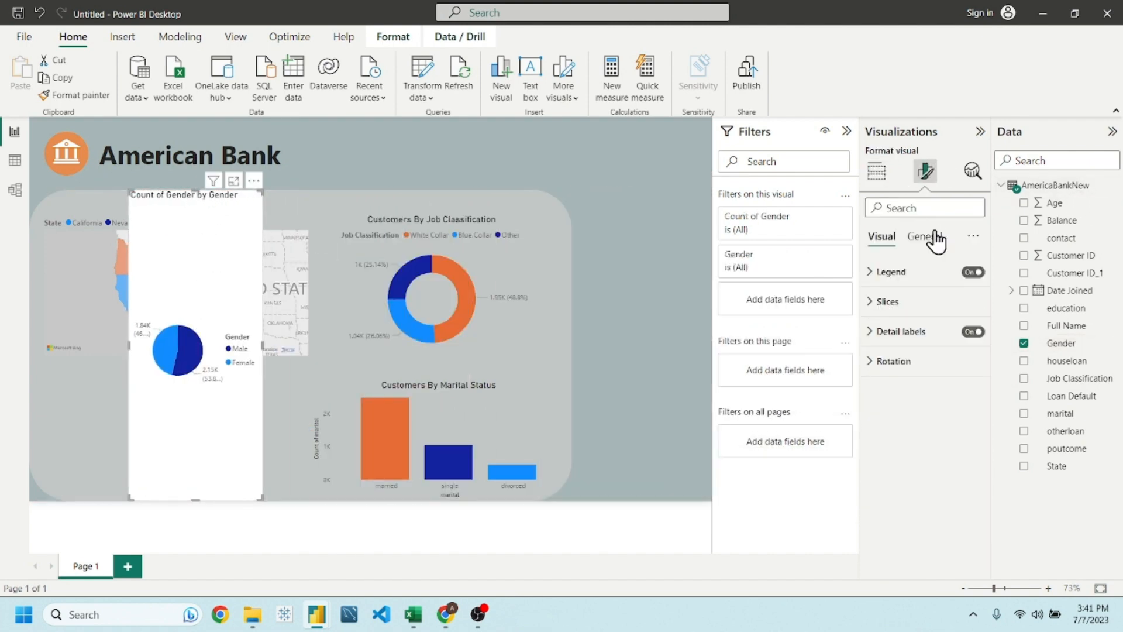
left_click(924, 236)
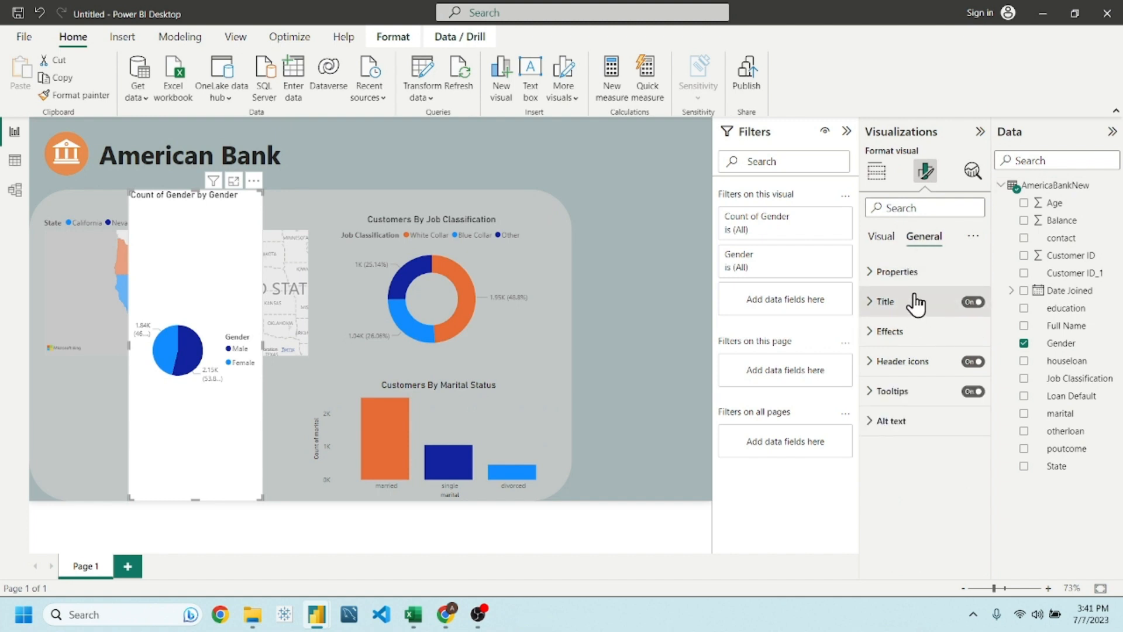
left_click(913, 336)
left_click(966, 366)
left_click(884, 331)
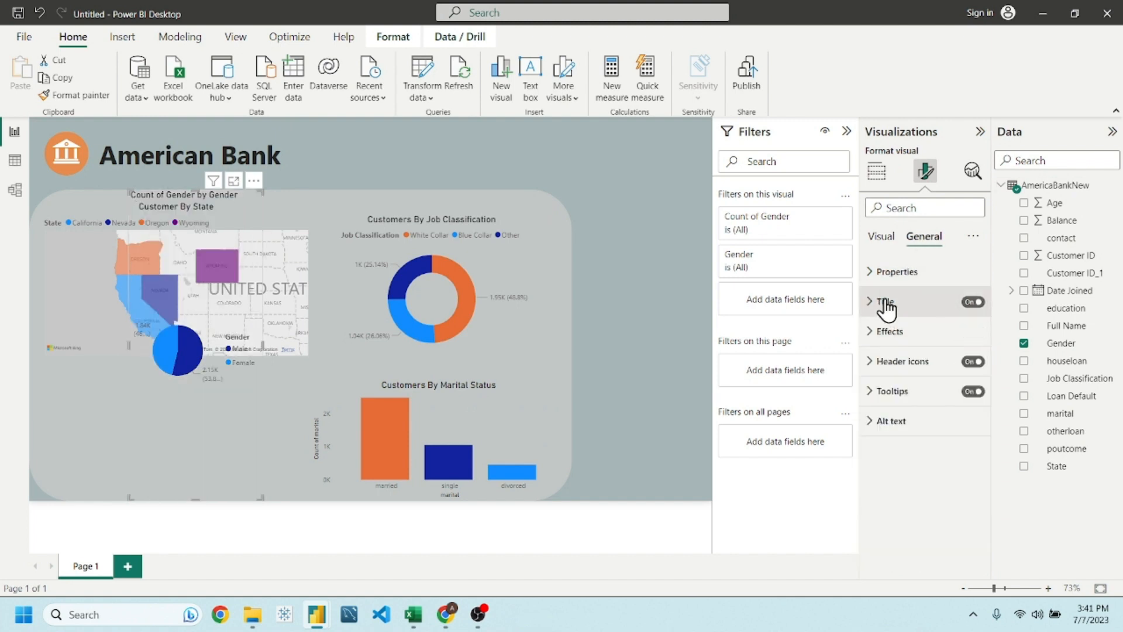
- Change the pie chart's title to "Customers By Gender"
left_click(880, 301)
left_click(910, 369)
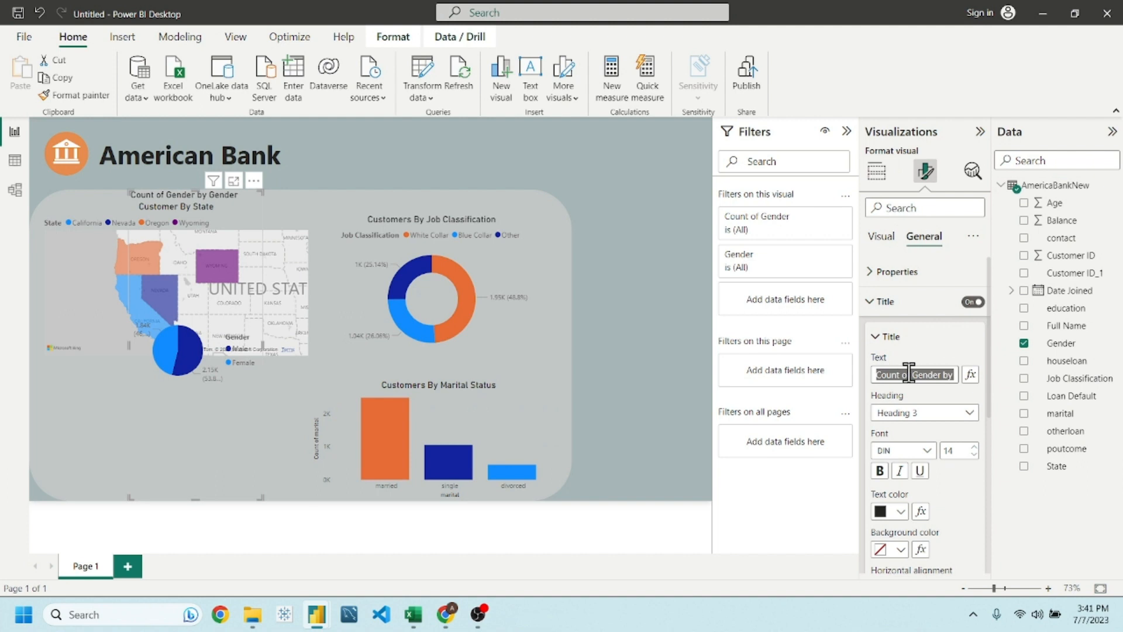
type("Customers By gender")
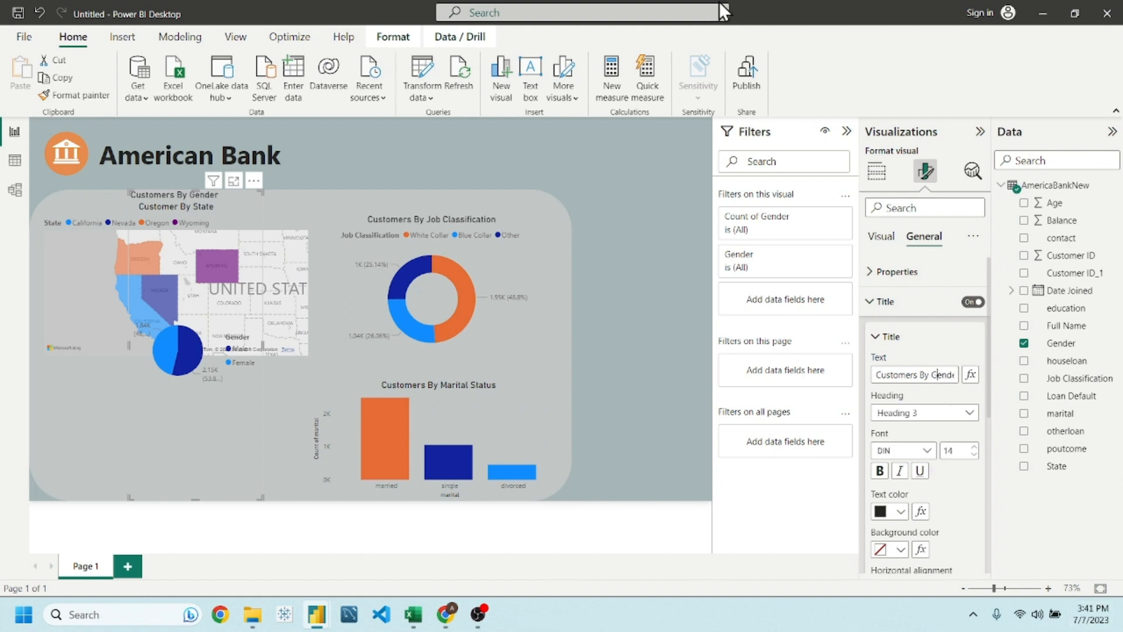
left_click(688, 202)
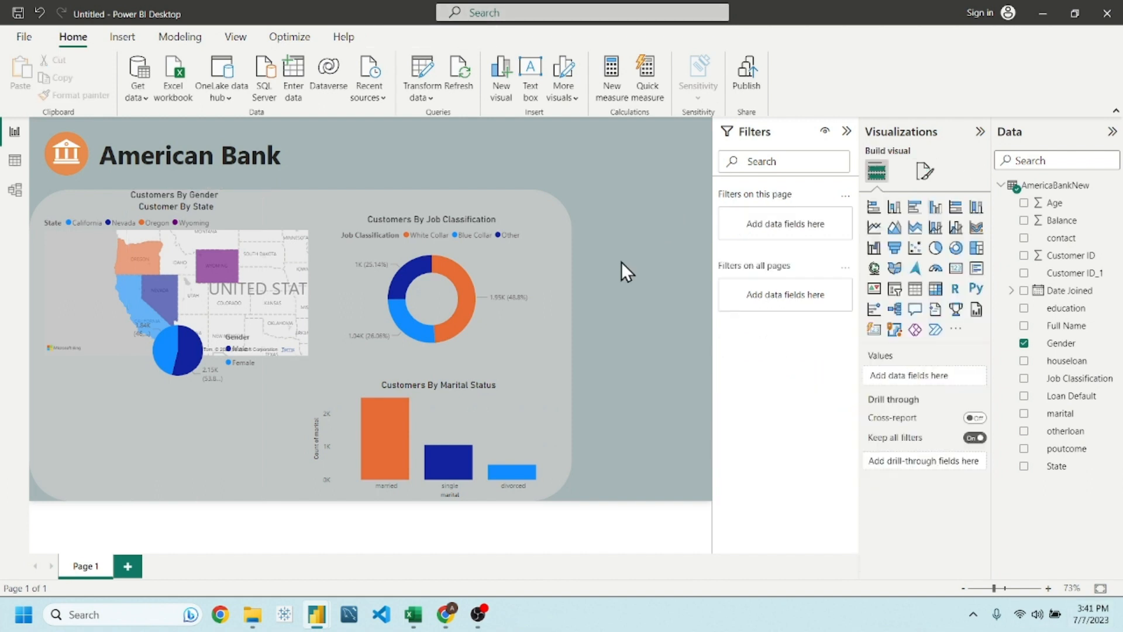
- Move the gender pie chart below the state map and resize it to match the map's width within the panel
left_click(229, 207)
left_click(194, 188)
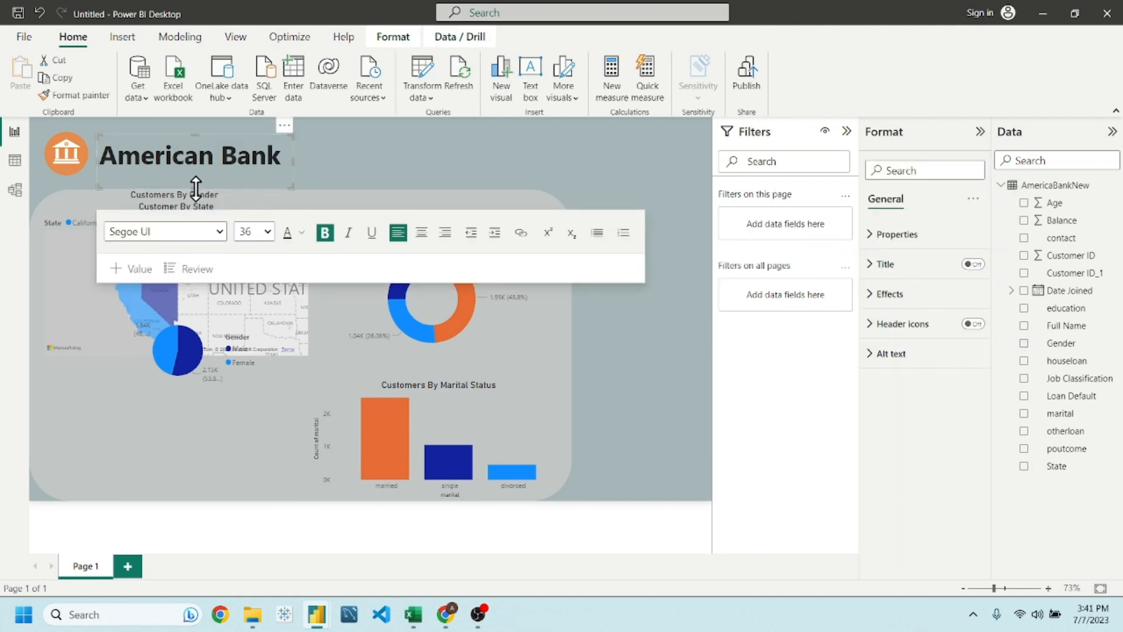
left_click(250, 217)
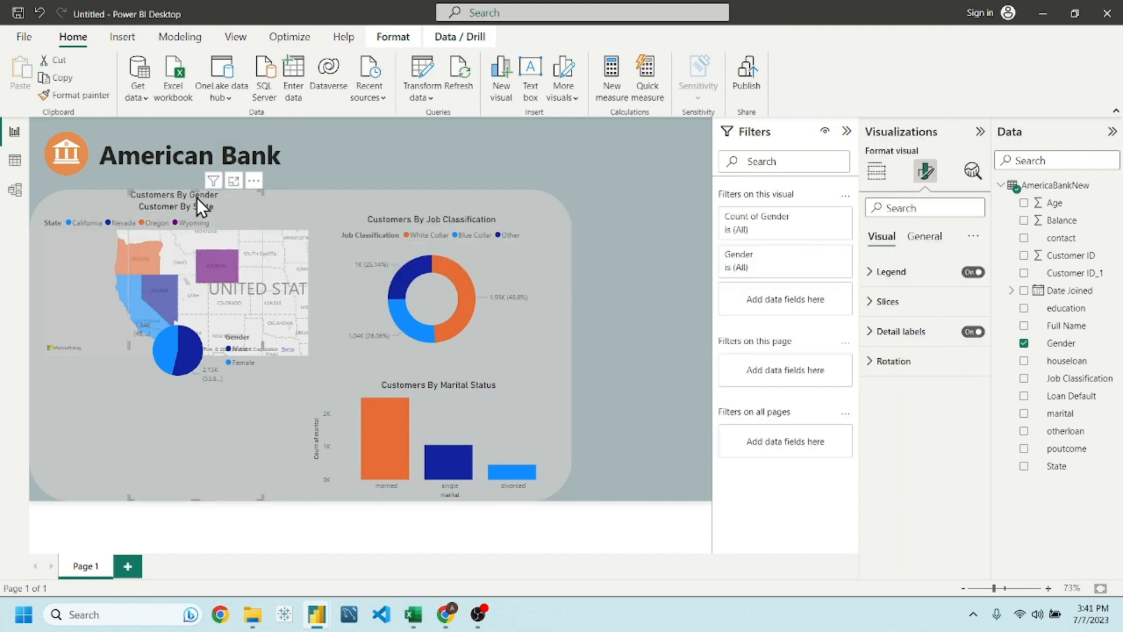
left_click_drag(197, 197, 107, 373)
left_click_drag(173, 489, 307, 500)
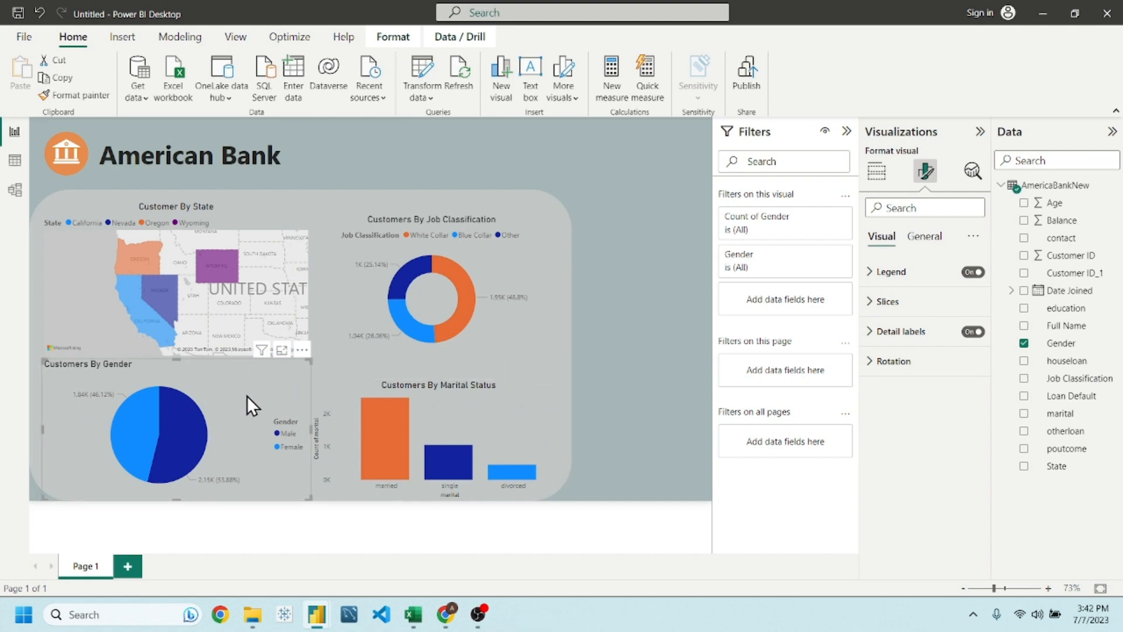
left_click_drag(177, 360, 208, 398)
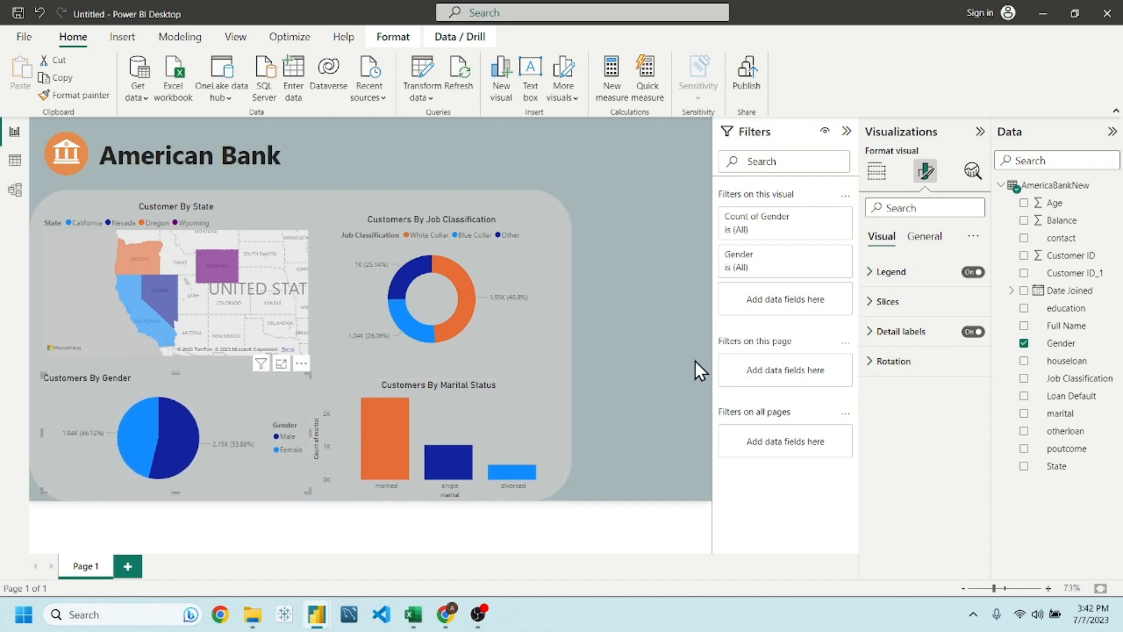
- Center the Customers By Gender pie chart's title horizontally
left_click(648, 370)
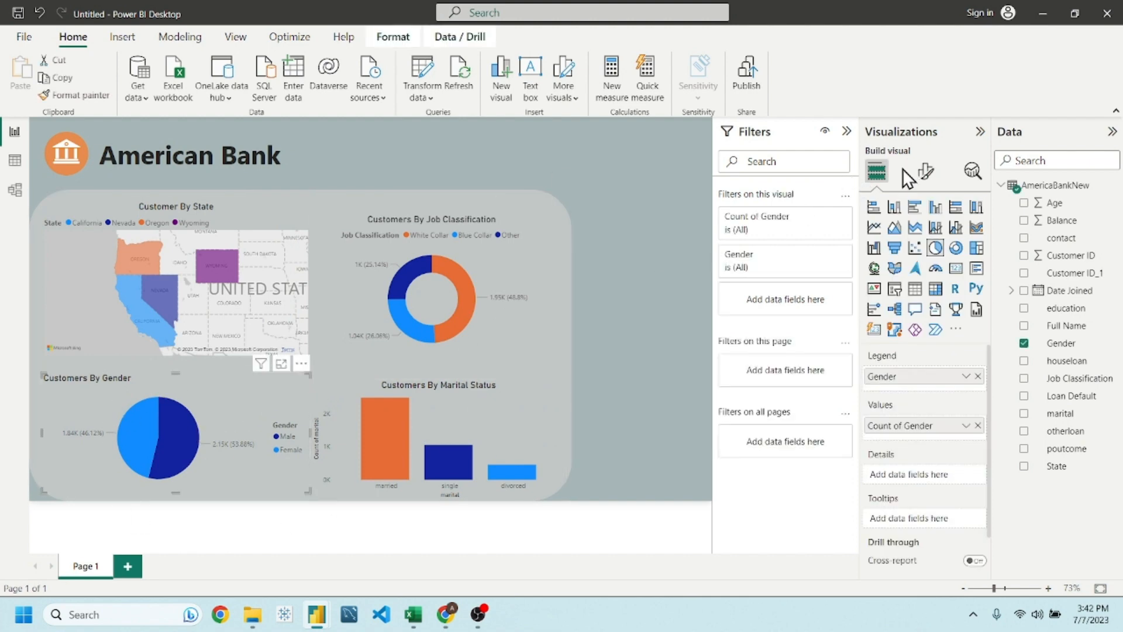
left_click(925, 170)
left_click(936, 237)
left_click(904, 313)
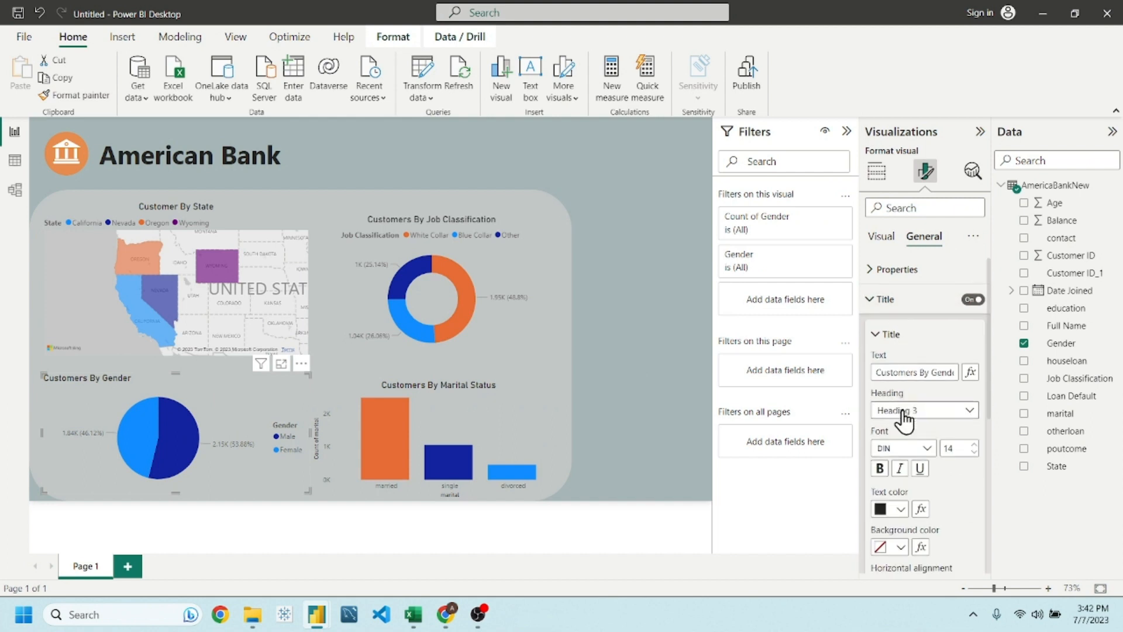
scroll(906, 463, "down", 3)
left_click(900, 495)
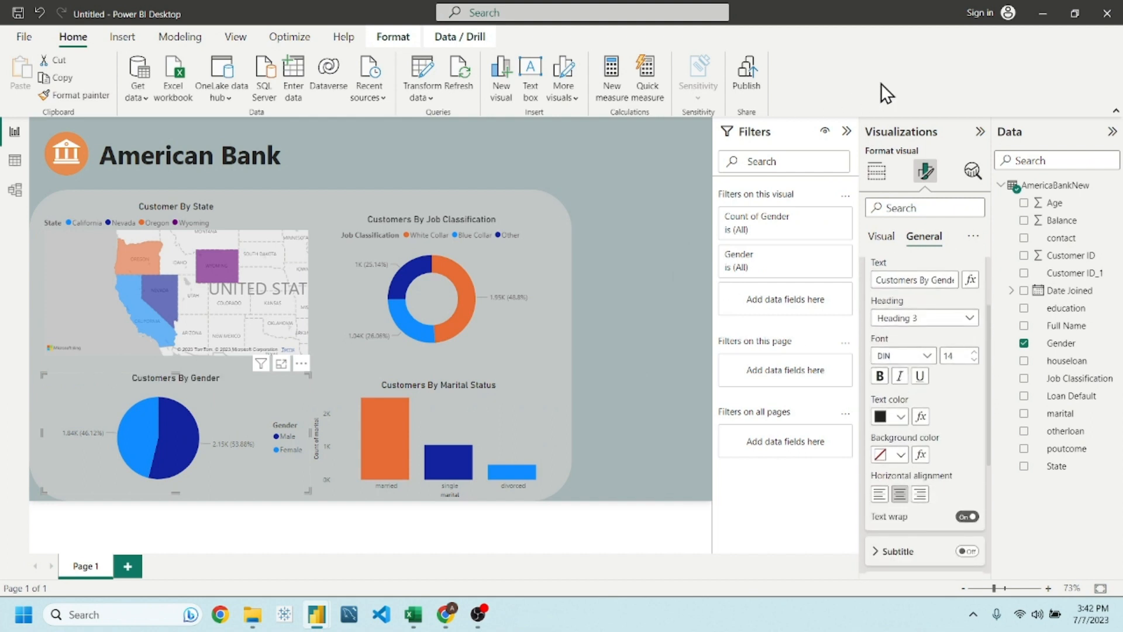
left_click(622, 378)
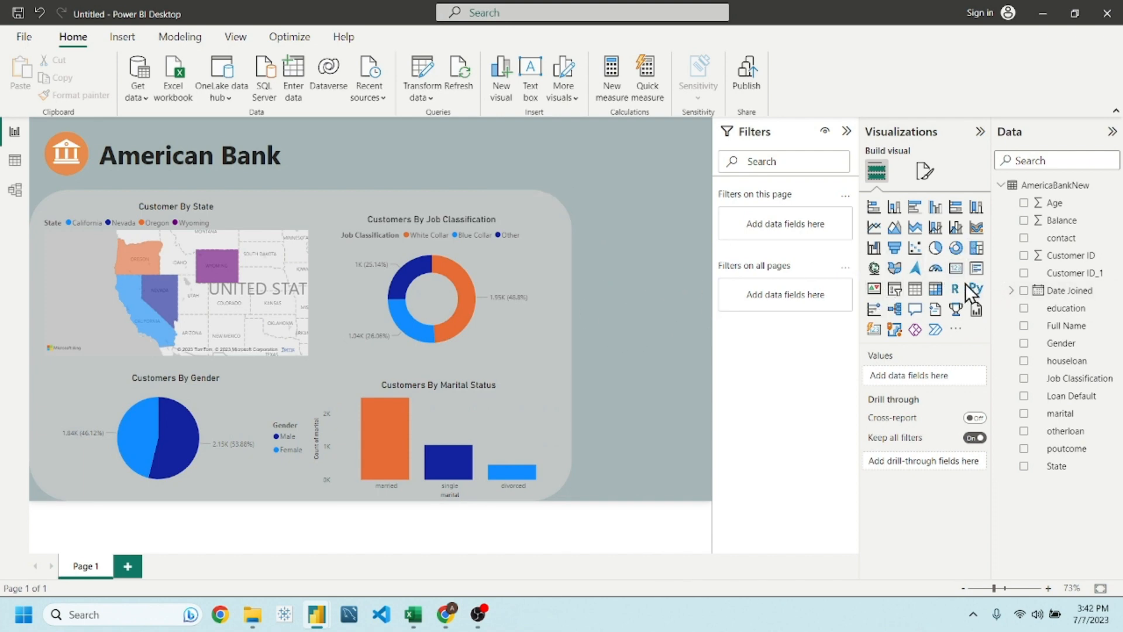
- Add a card showing the Count of Customer ID and turn off the card's background
left_click(957, 270)
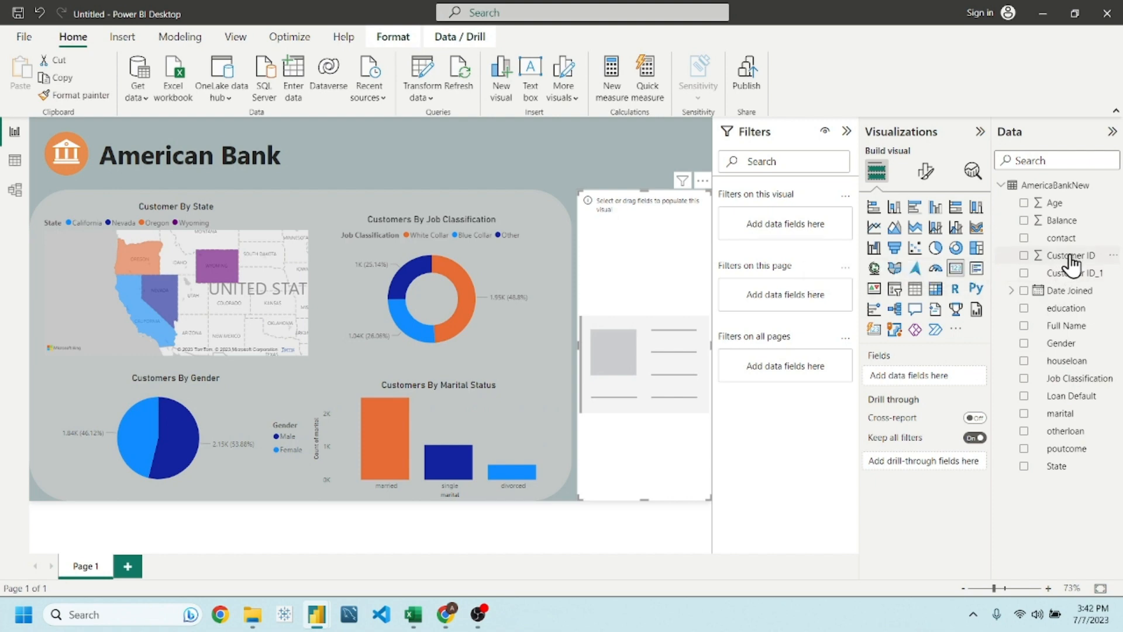
left_click_drag(1044, 259, 933, 383)
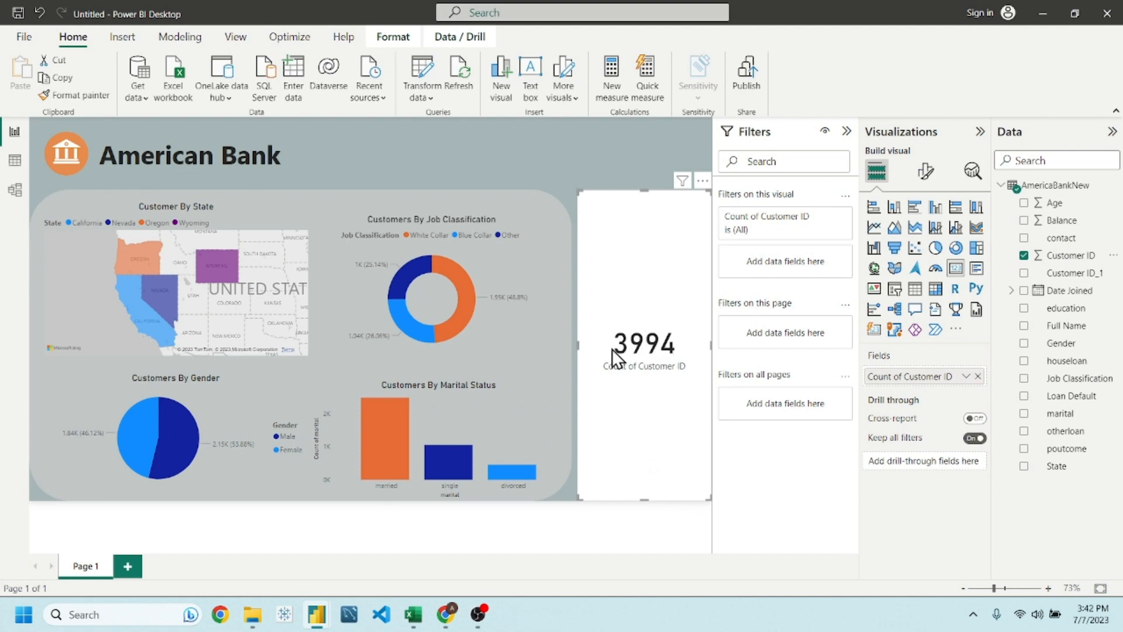
left_click(926, 171)
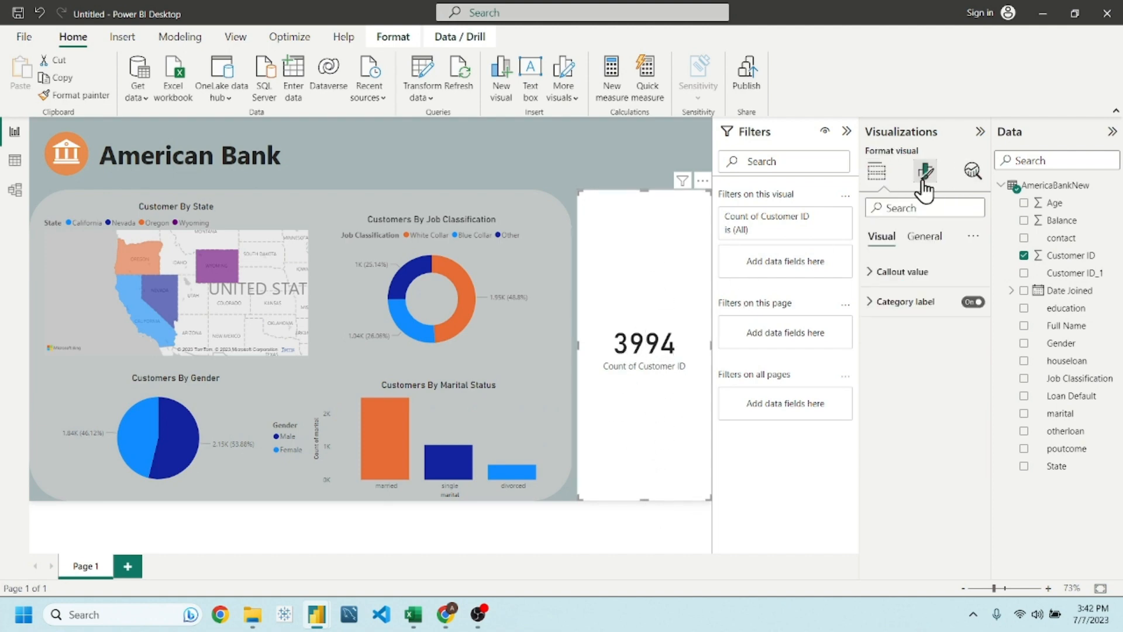
left_click(924, 236)
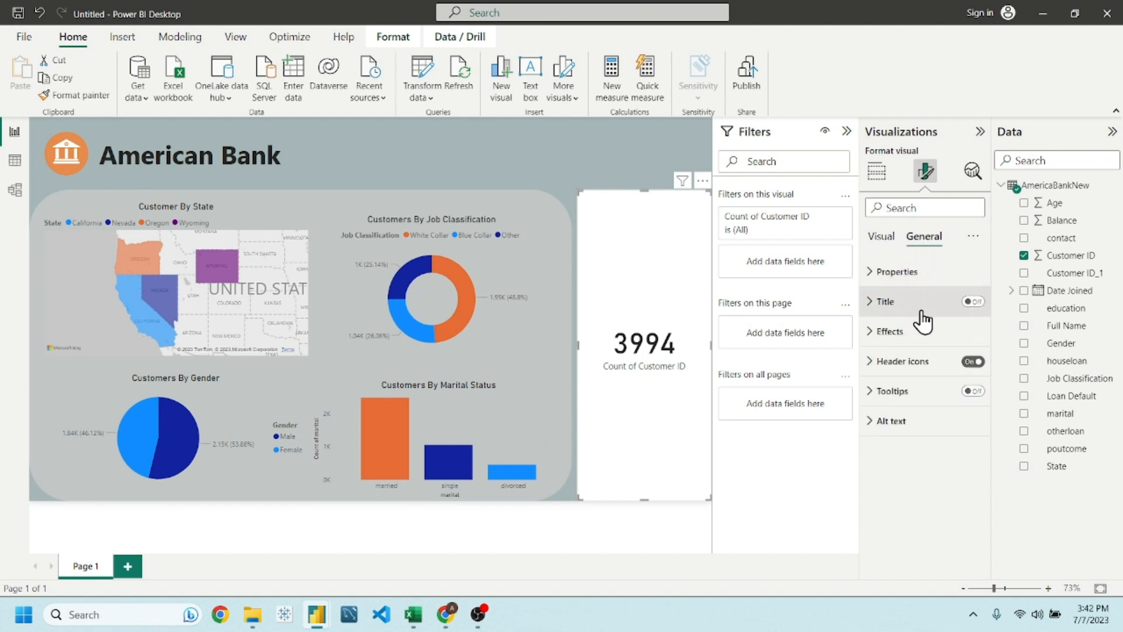
left_click(915, 332)
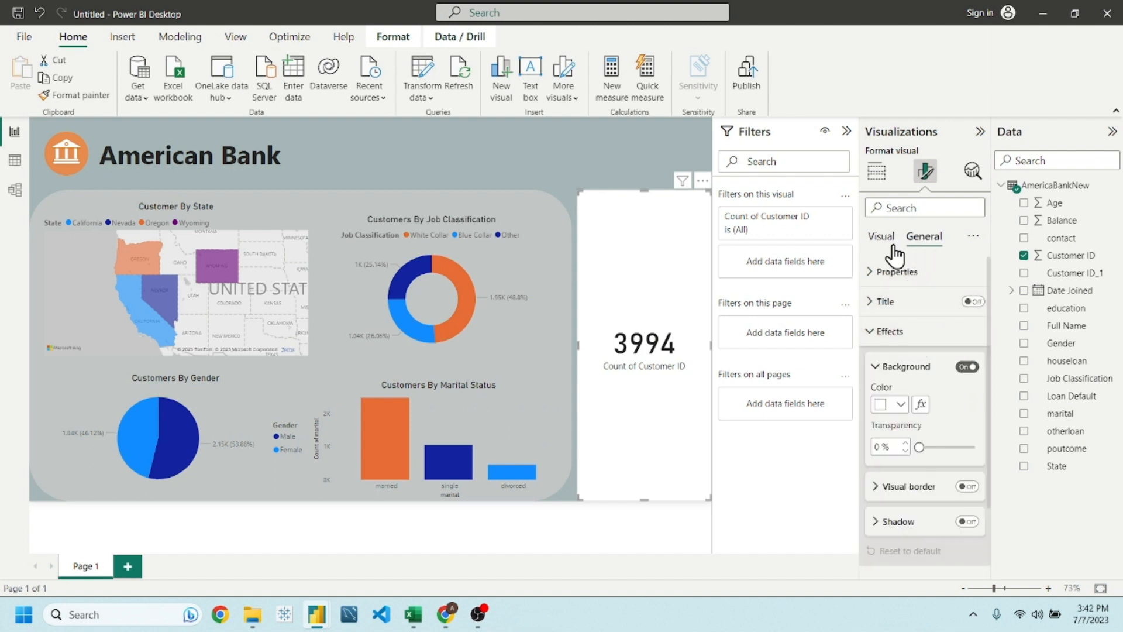
left_click(973, 369)
- Turn off the card's category label and give the card the title "# of Customers"
left_click(879, 237)
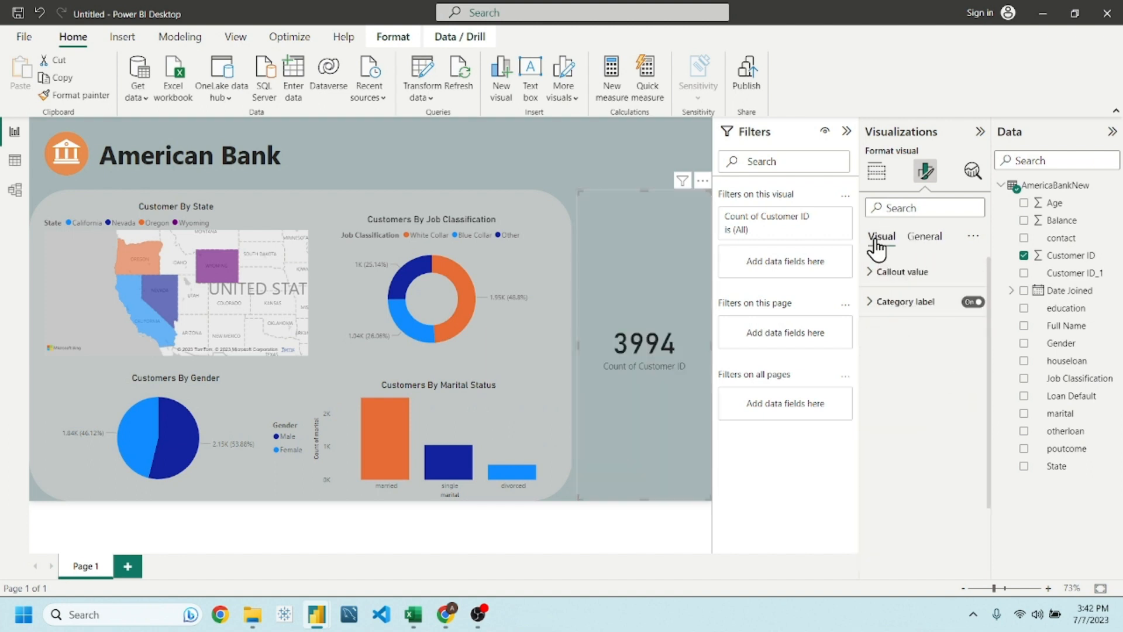
left_click(971, 302)
left_click(922, 240)
left_click(912, 302)
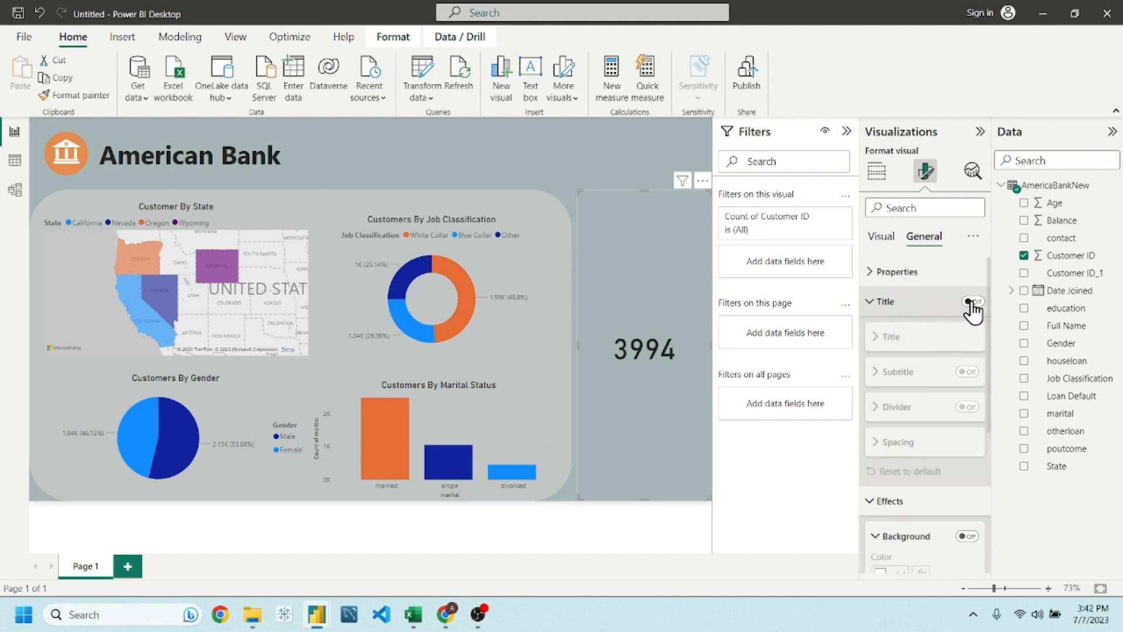
left_click(973, 301)
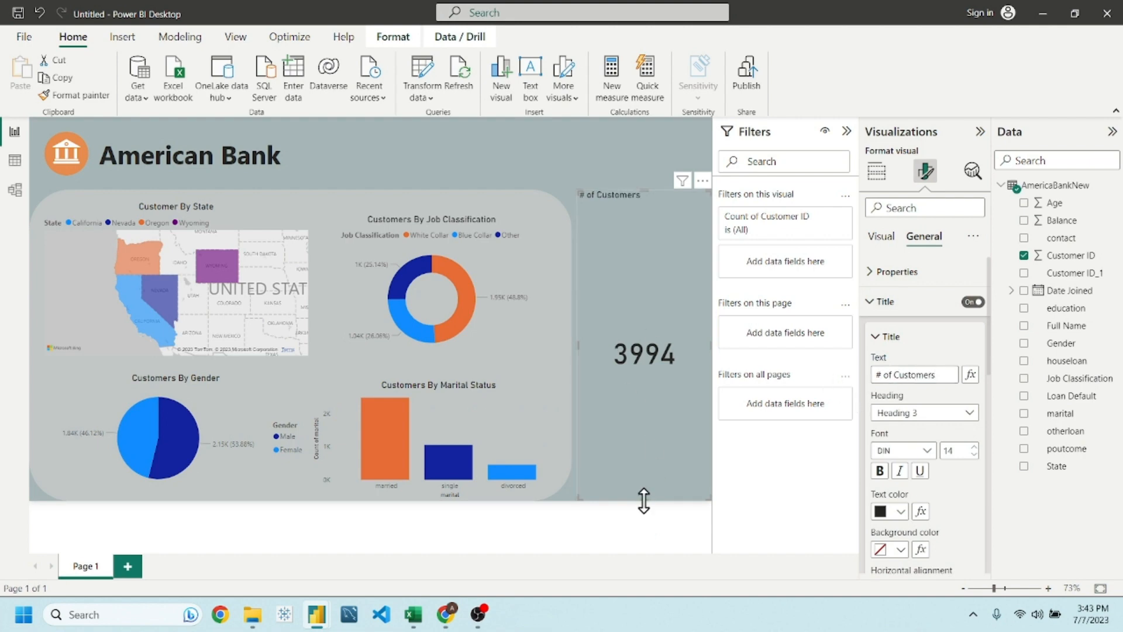
- Shorten the # of Customers card to a compact block level with the panel's upper edge and center its title
left_click_drag(644, 501, 649, 331)
left_click(659, 240)
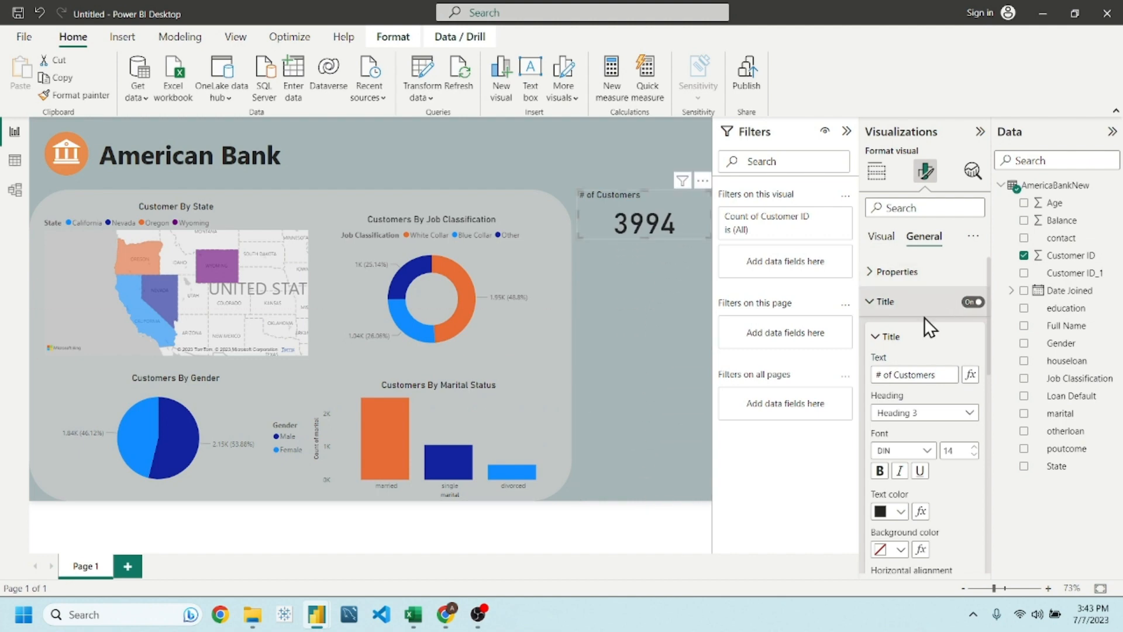
scroll(909, 452, "down", 5)
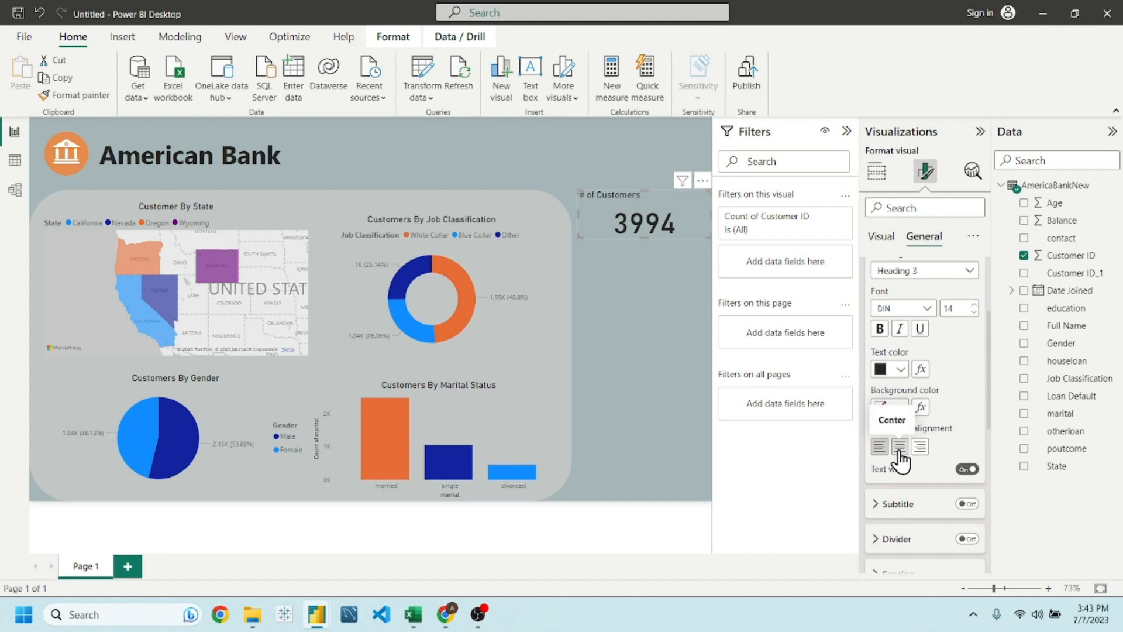
left_click(899, 446)
- Set the # of Customers card's callout value font size to 39 and shorten the card slightly to fit
scroll(903, 456, "up", 5)
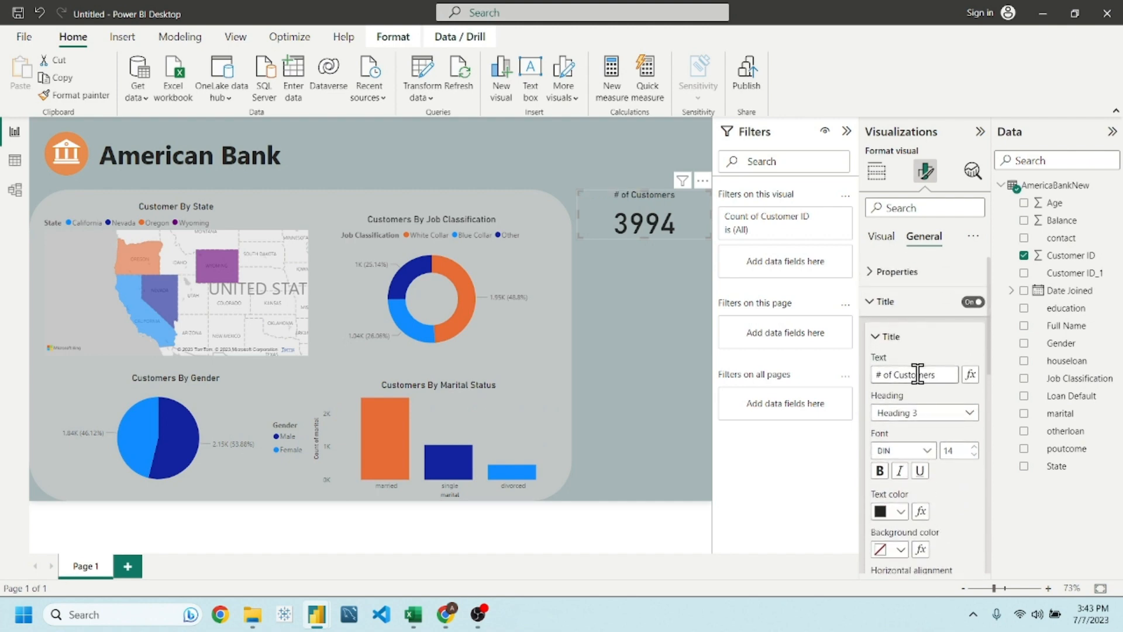
left_click(886, 349)
left_click(882, 235)
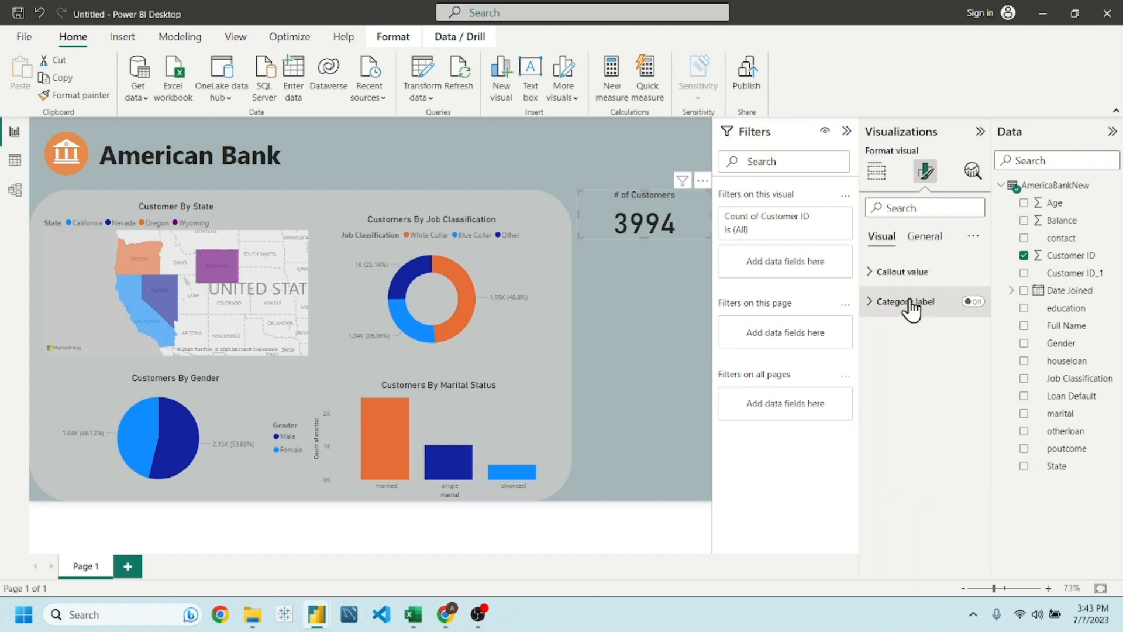
left_click(895, 276)
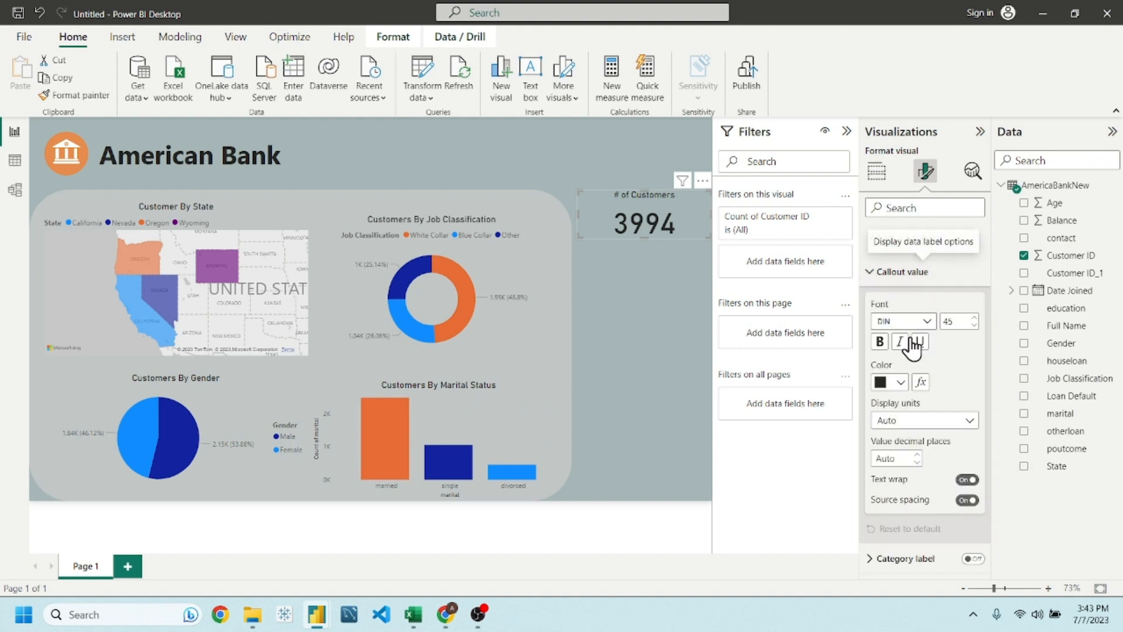
left_click(972, 325)
left_click(973, 325)
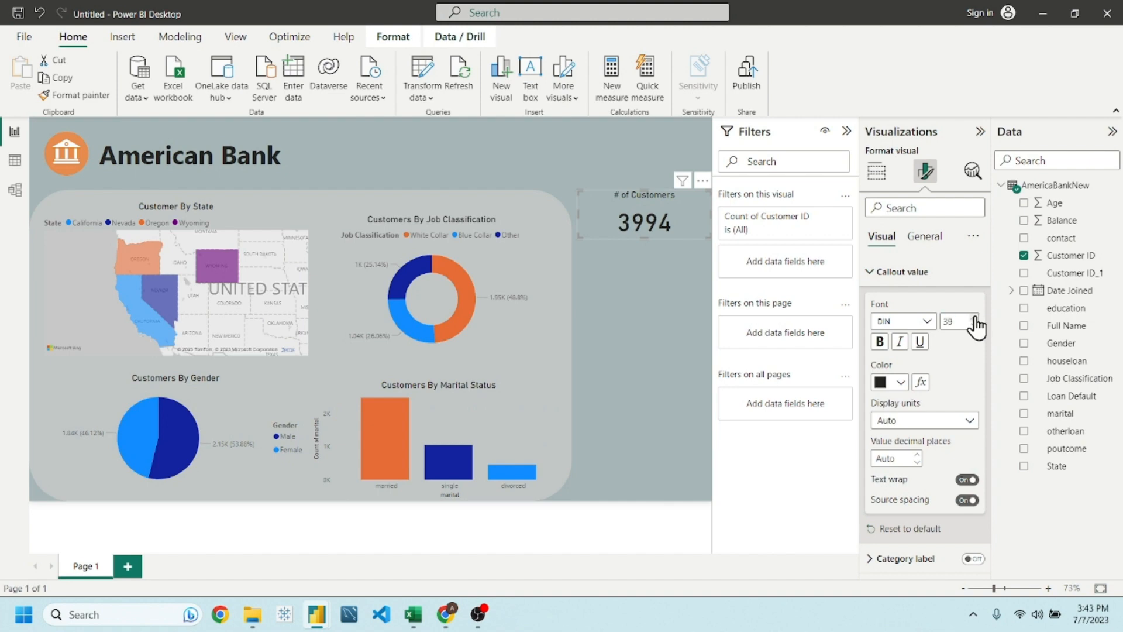
left_click_drag(643, 238, 643, 231)
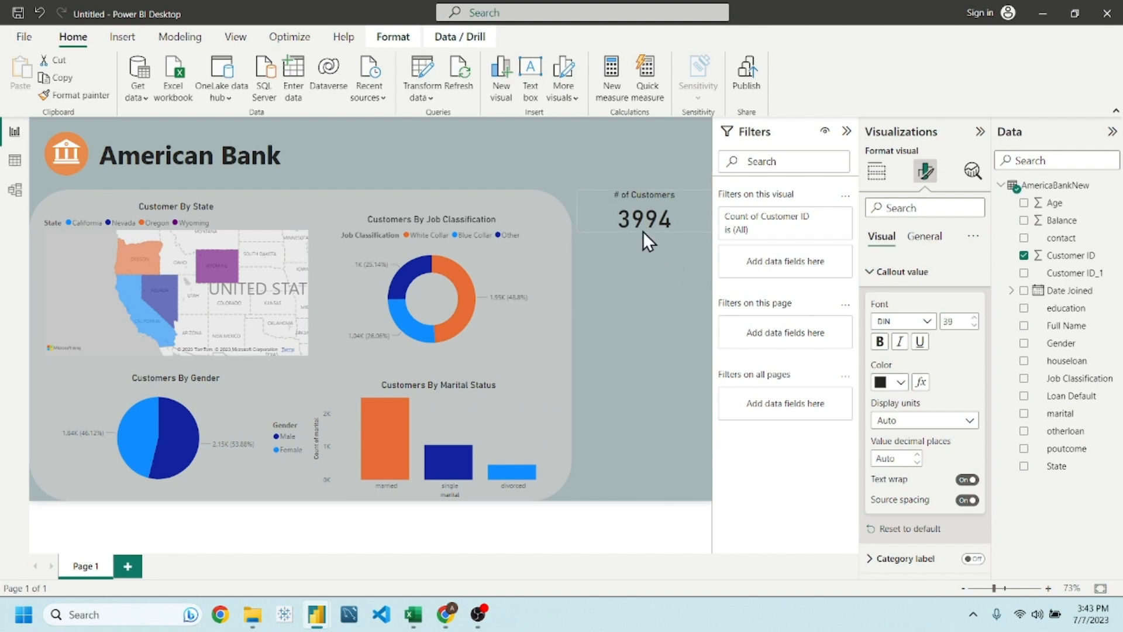
- Make the # of Customers card's title bold and shift the card sideways until it meets the rounded panel's edge
left_click(923, 236)
left_click(914, 303)
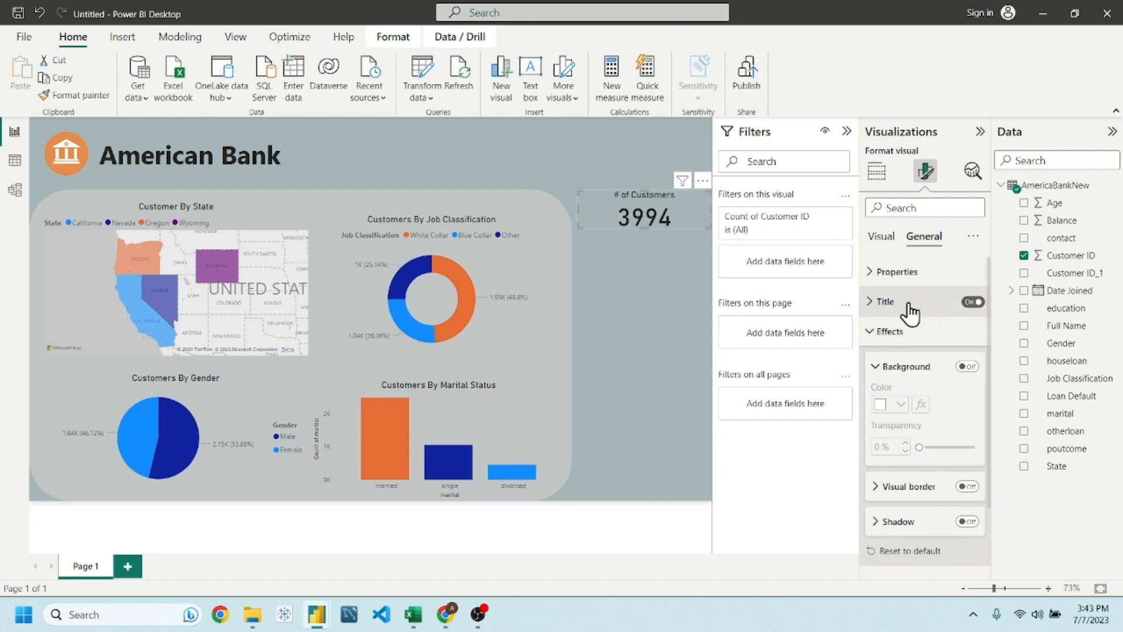
left_click(897, 303)
left_click(894, 338)
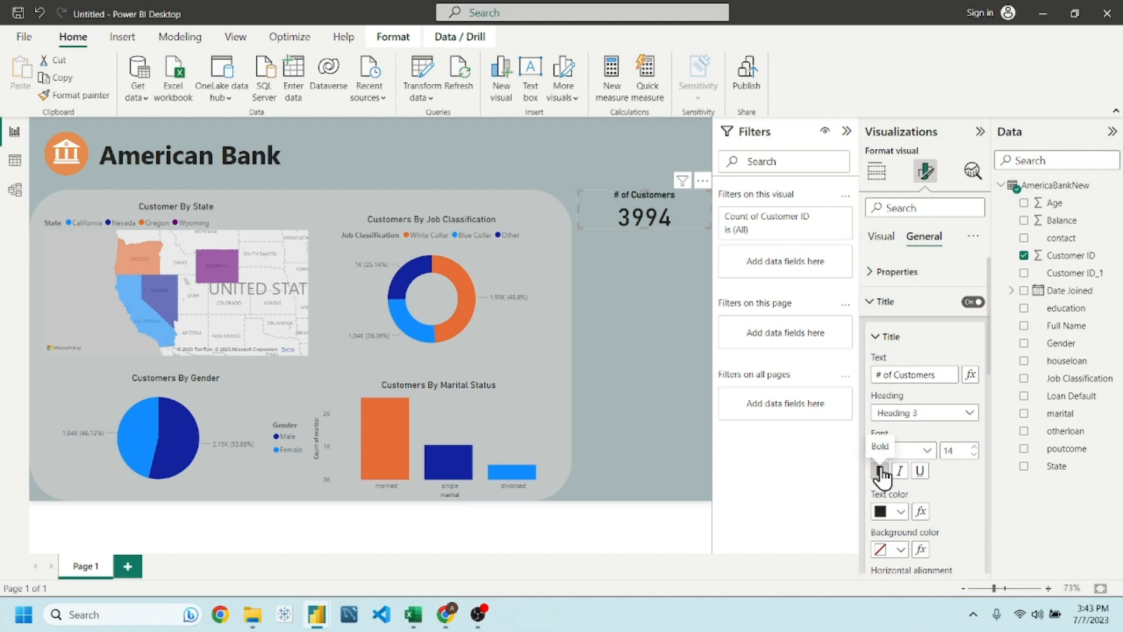
left_click(654, 307)
left_click_drag(693, 212, 684, 212)
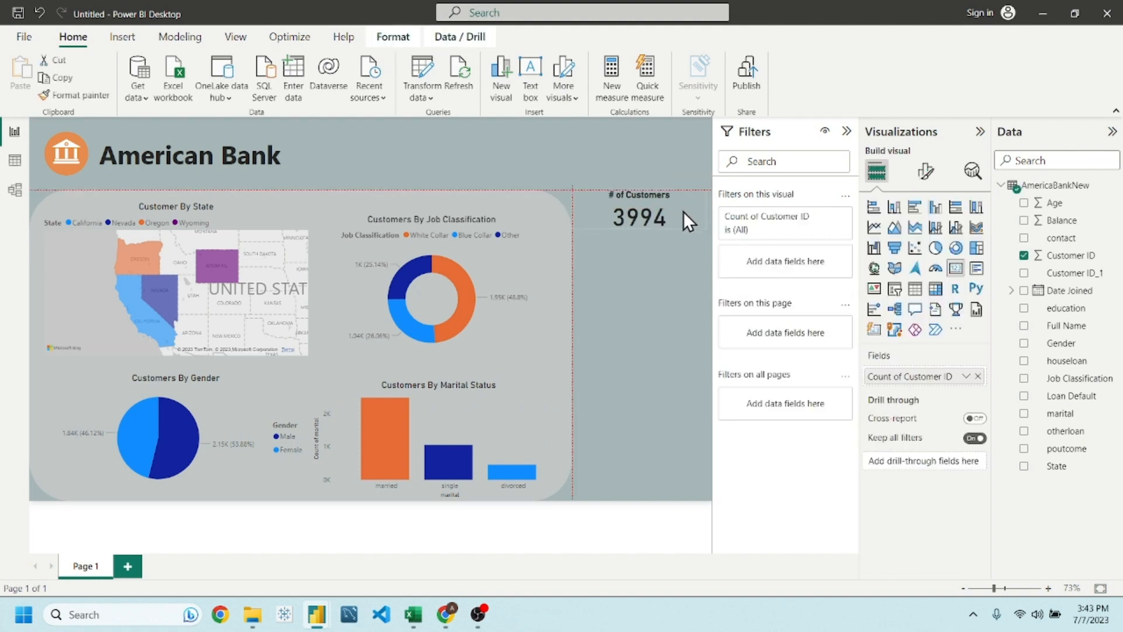
left_click(675, 254)
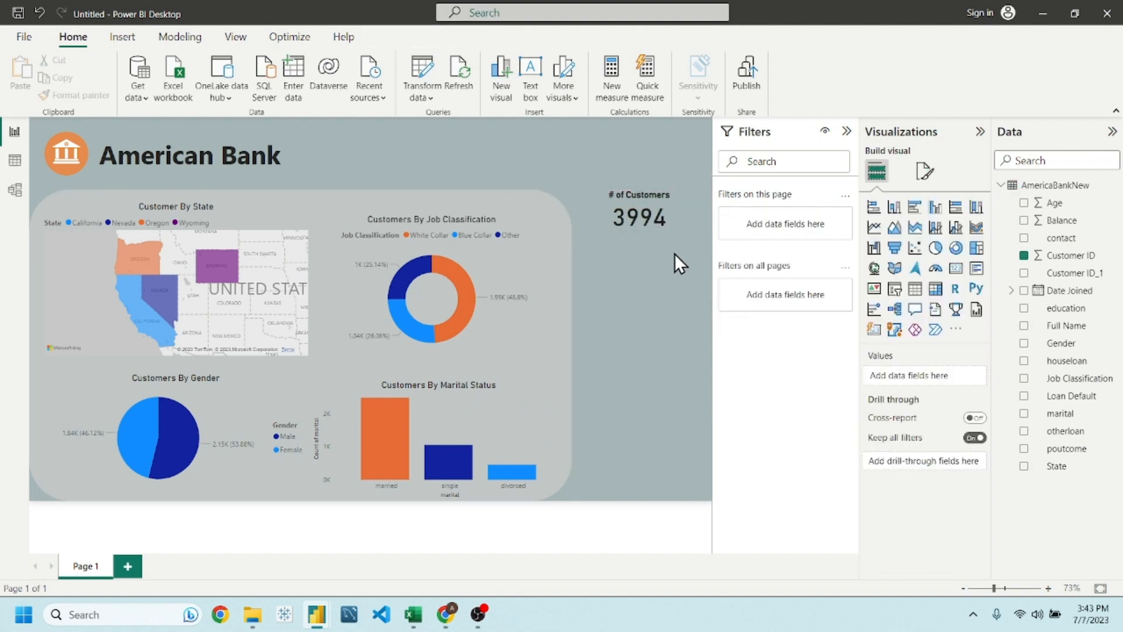
- Add a card showing the Sum of Balance, with its category label and background turned off
left_click(954, 271)
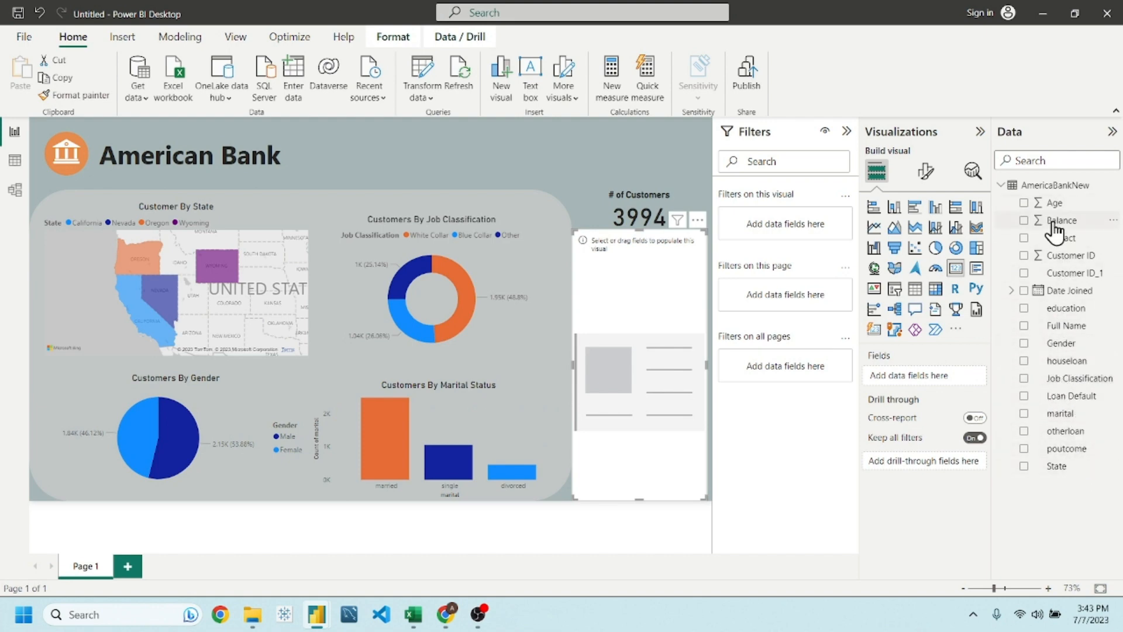
left_click_drag(1053, 228, 930, 386)
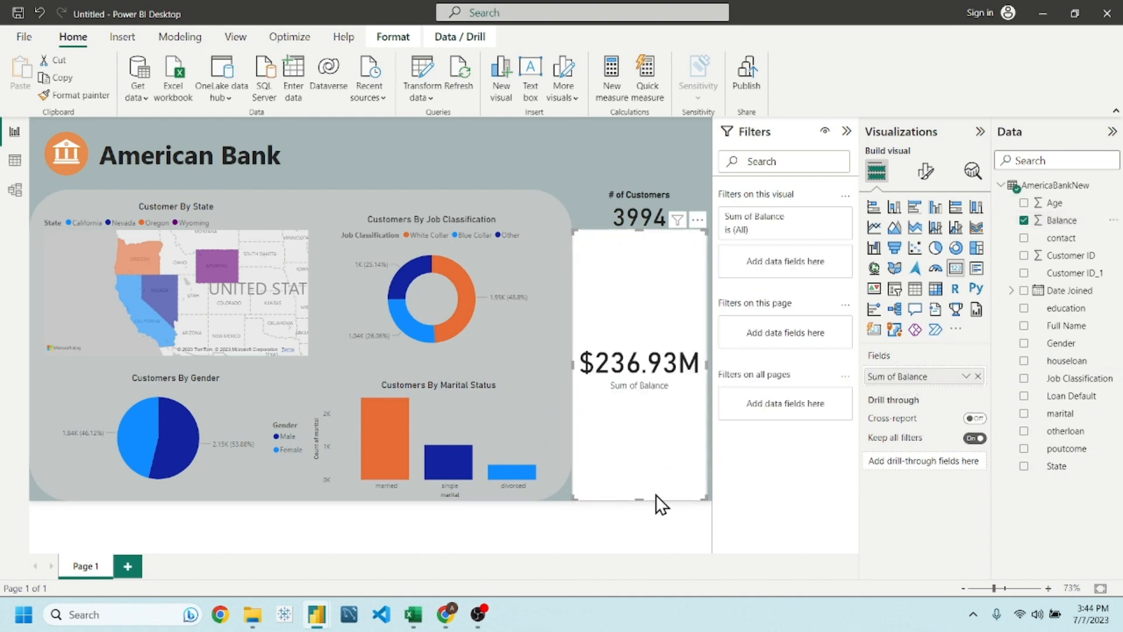
left_click(926, 170)
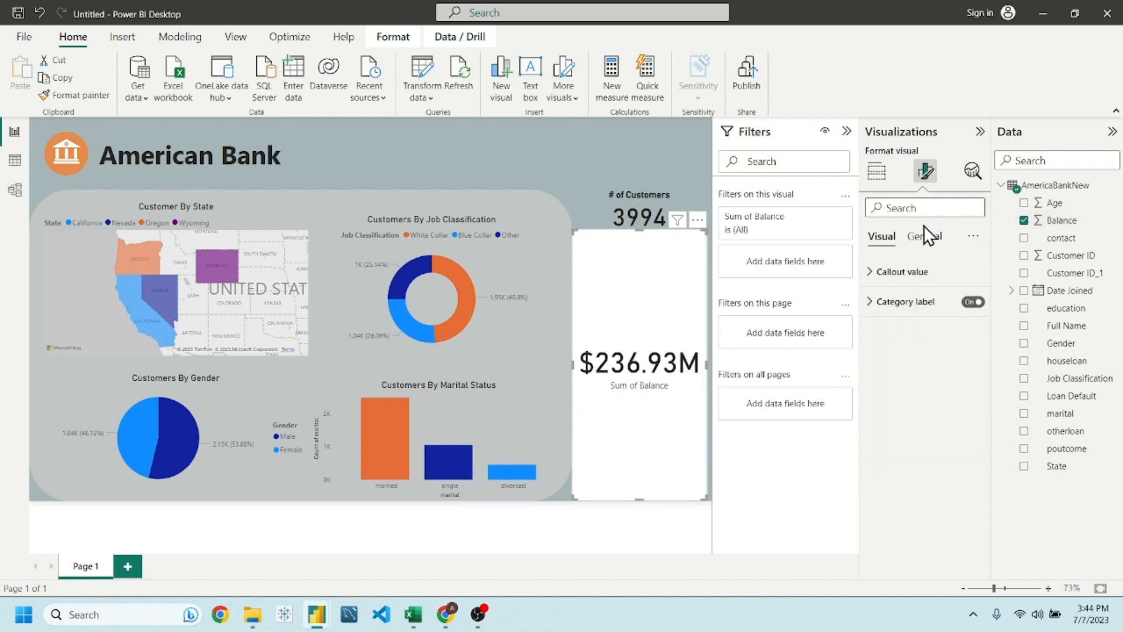
left_click(972, 301)
left_click(924, 236)
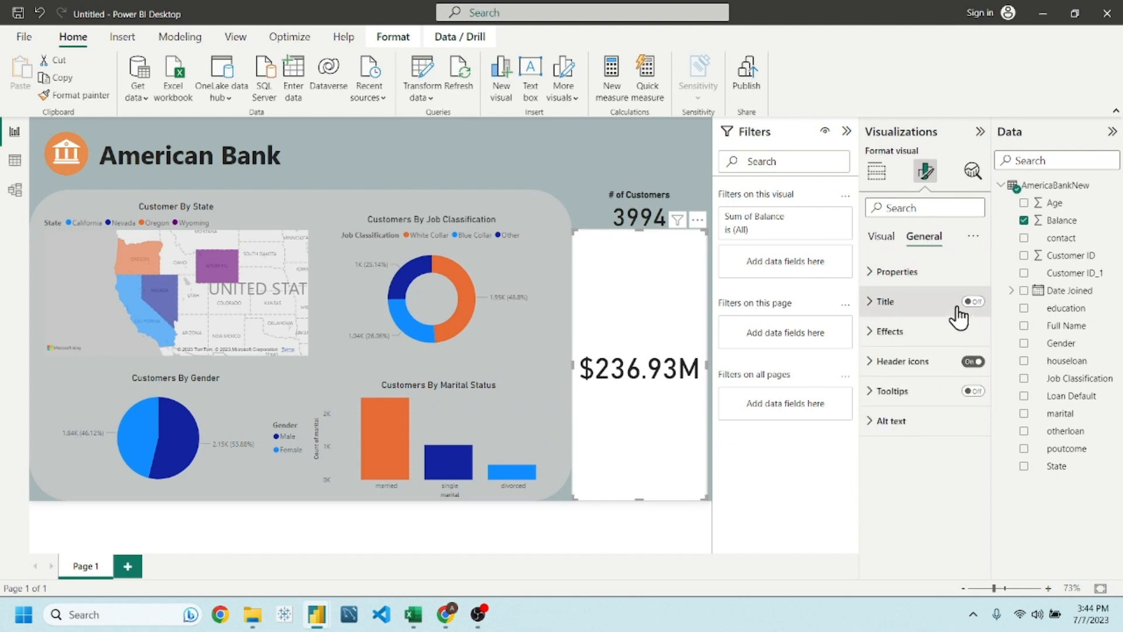
left_click(970, 339)
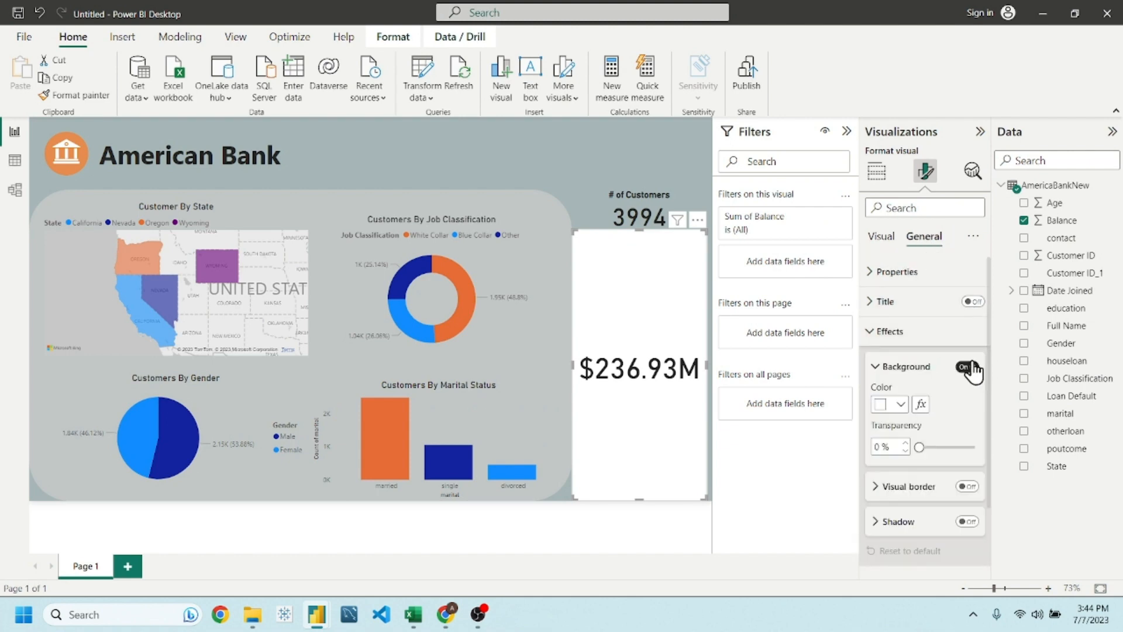
left_click(974, 368)
left_click(943, 331)
- Turn on the Balance card's title and center it horizontally
left_click(923, 302)
left_click(965, 304)
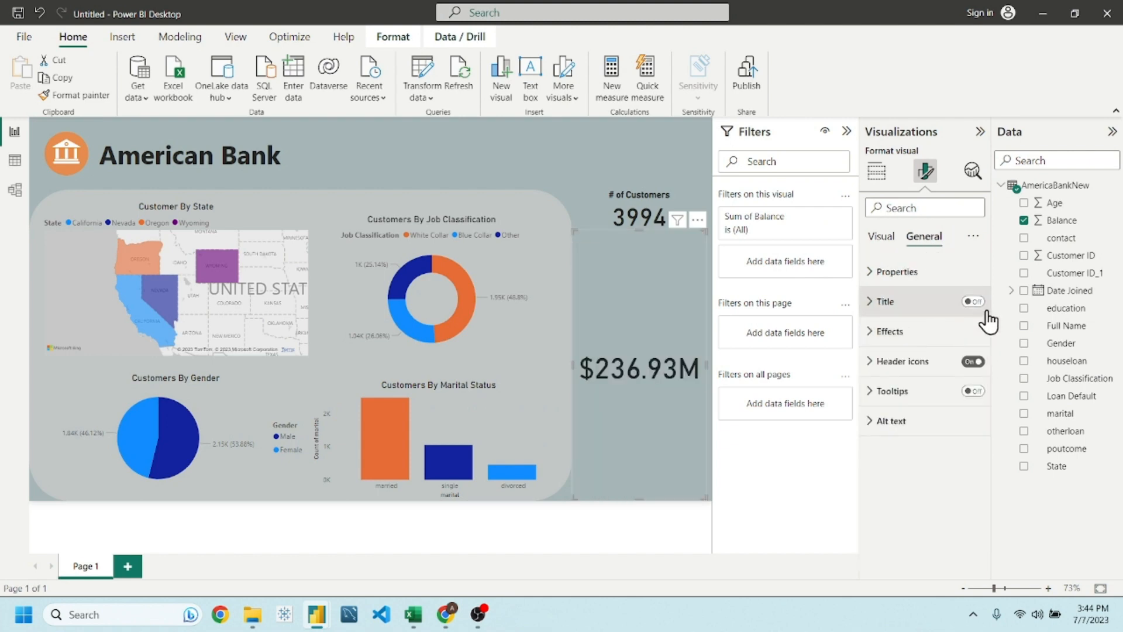
left_click(917, 307)
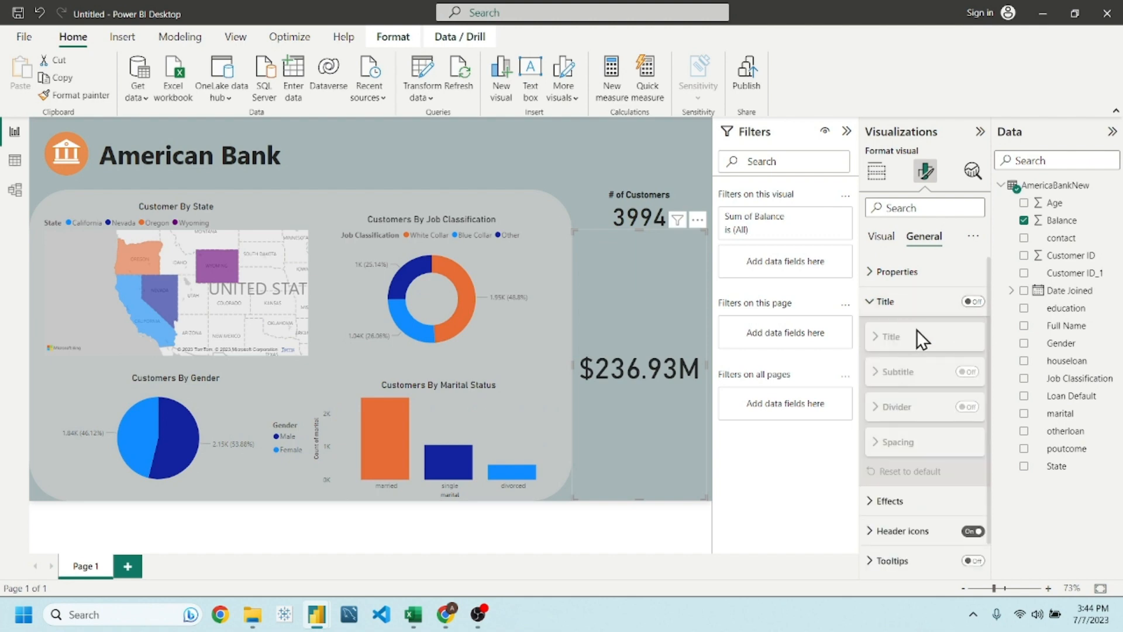
left_click(972, 302)
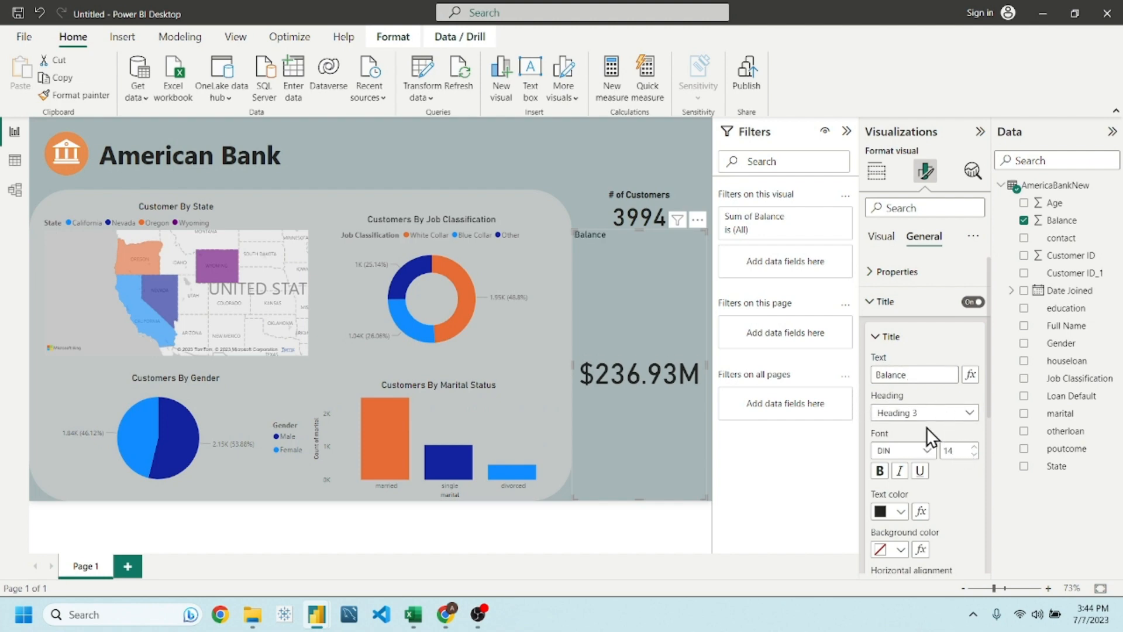
scroll(907, 479, "down", 3)
left_click(899, 494)
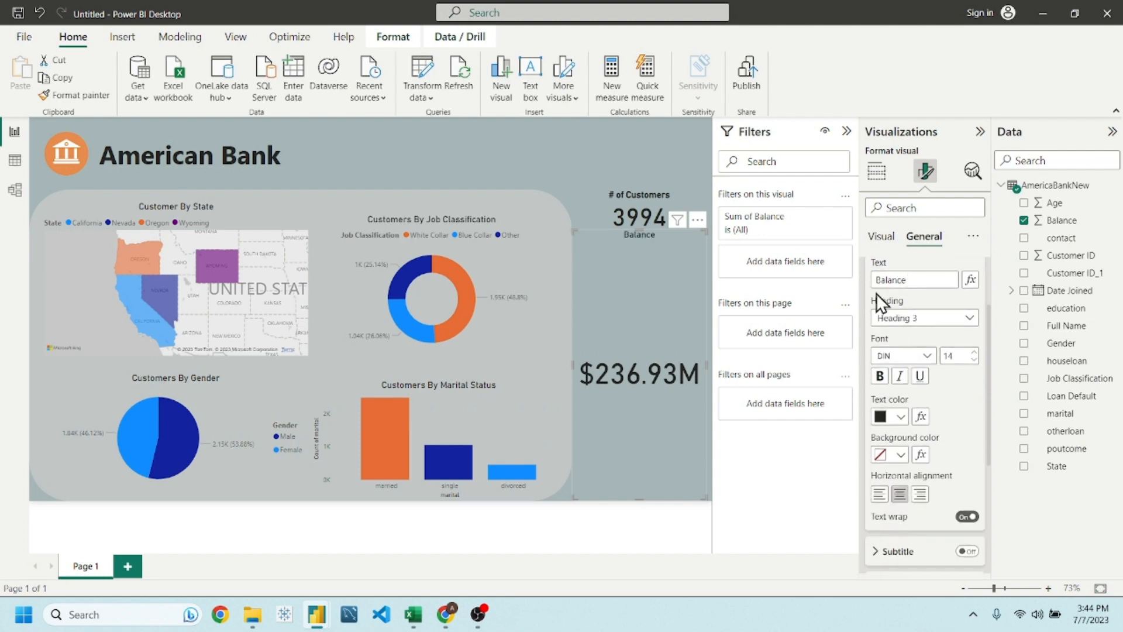
- Set the Balance card's callout value font size to 39
left_click(881, 236)
left_click(909, 272)
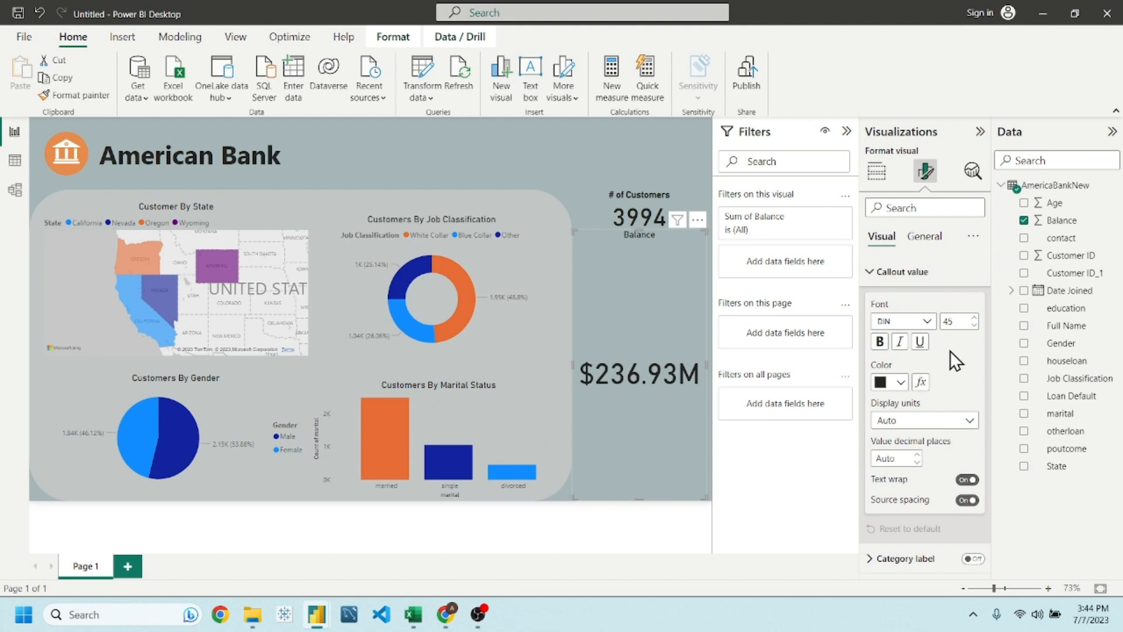
left_click(974, 325)
left_click(974, 326)
left_click(974, 325)
left_click(973, 325)
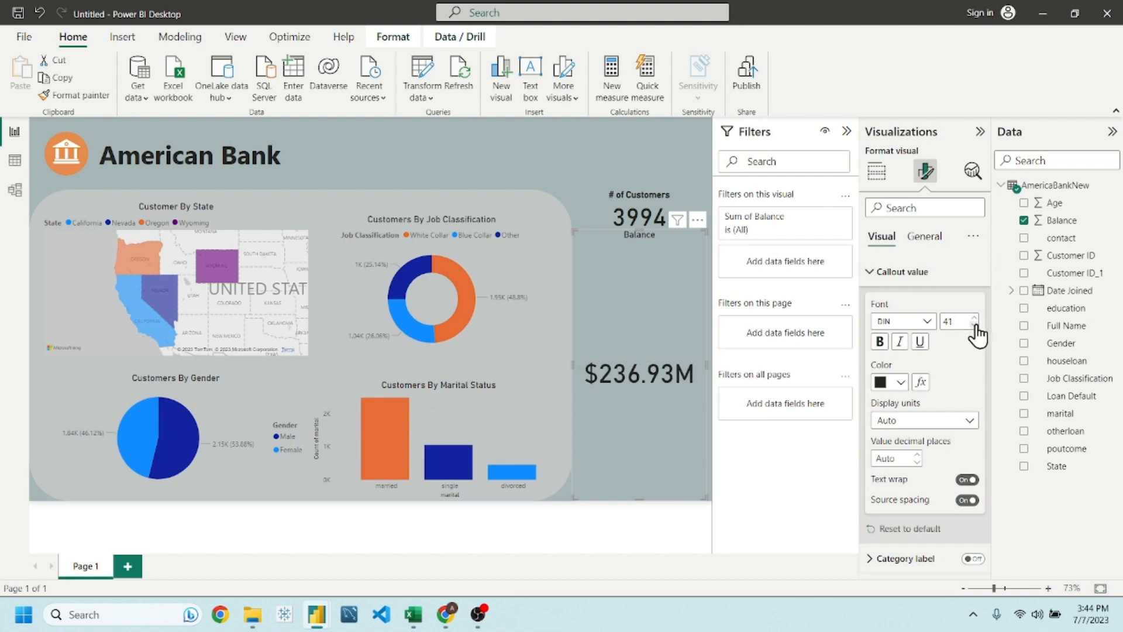
left_click(974, 326)
left_click(974, 325)
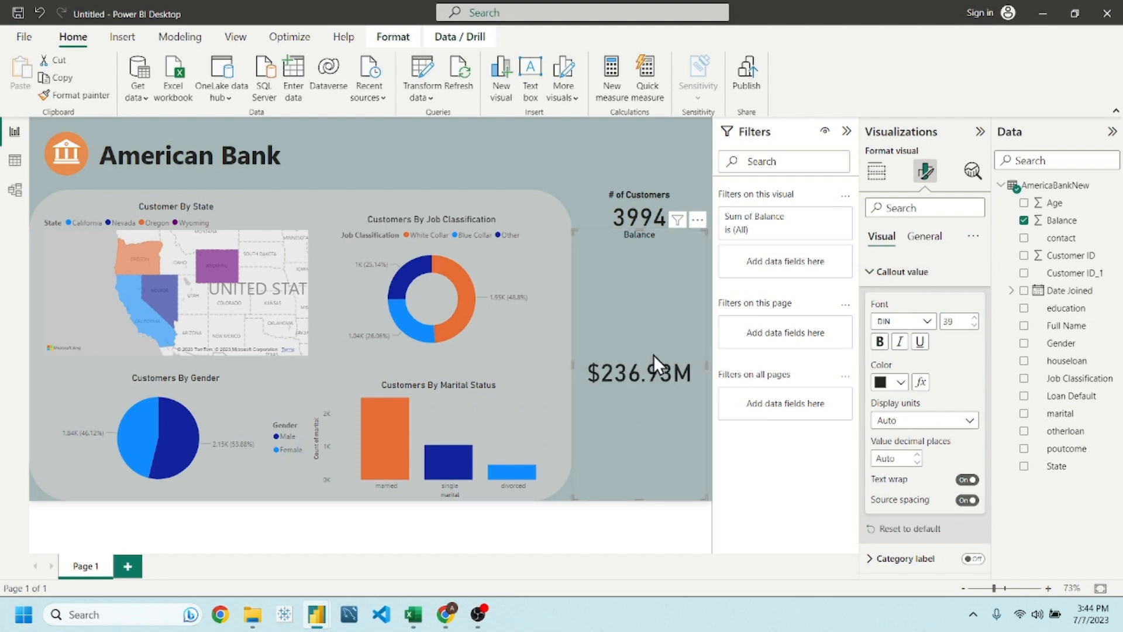
- Shrink the Balance card to a compact block below the customer count card and move the # of Customers card down slightly
left_click_drag(639, 229, 644, 275)
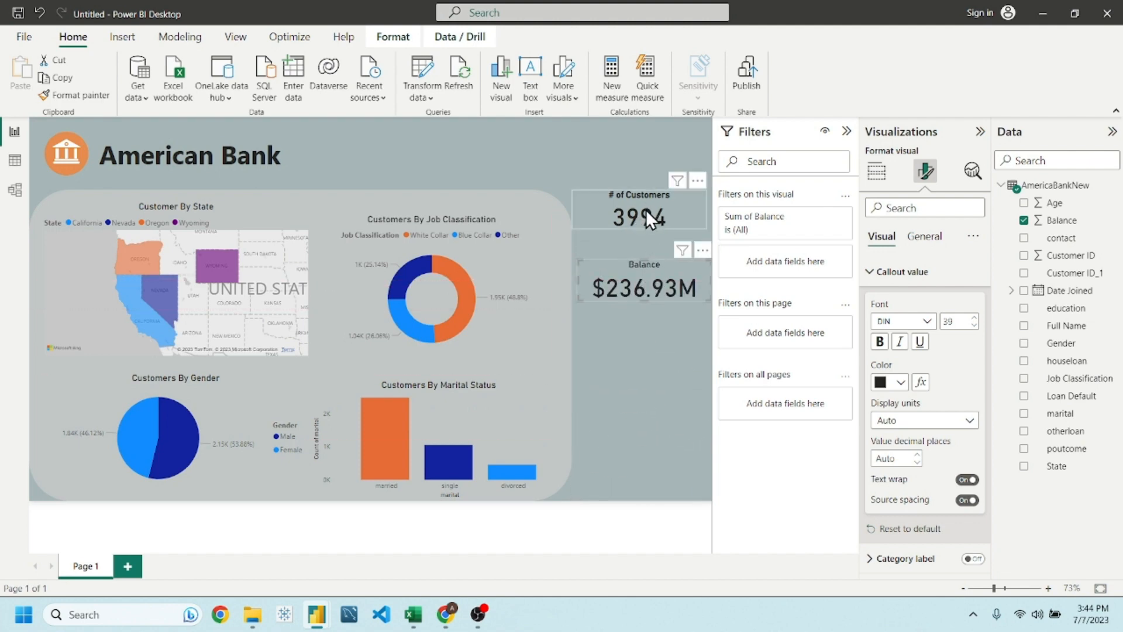
left_click_drag(645, 209, 645, 217)
left_click(636, 343)
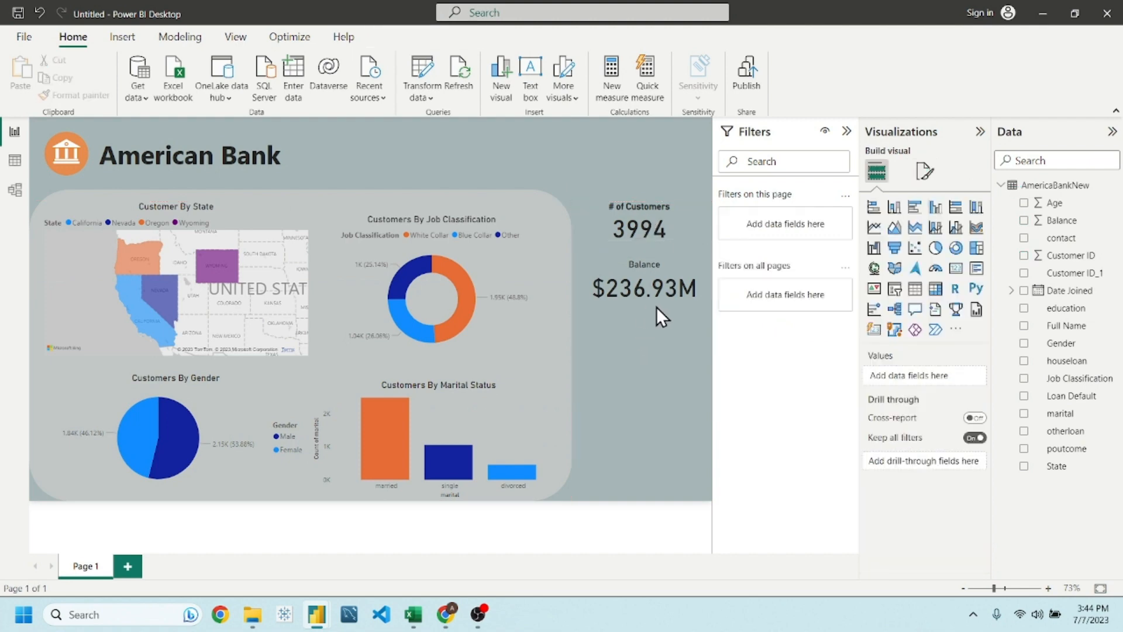
left_click(636, 219)
left_click(926, 171)
left_click(924, 236)
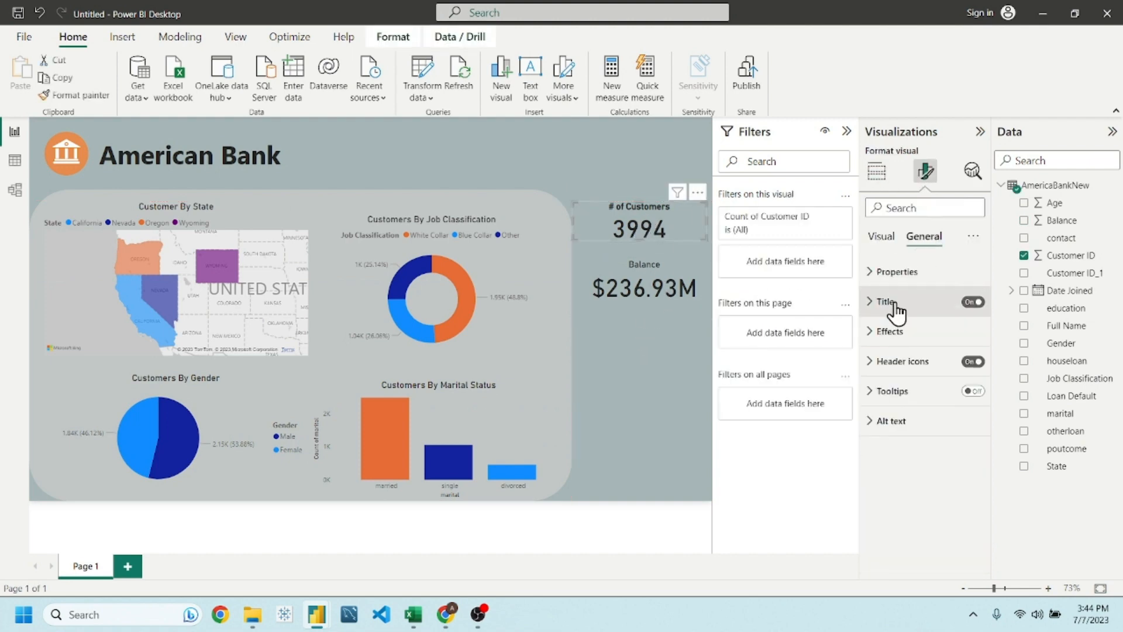
left_click(886, 301)
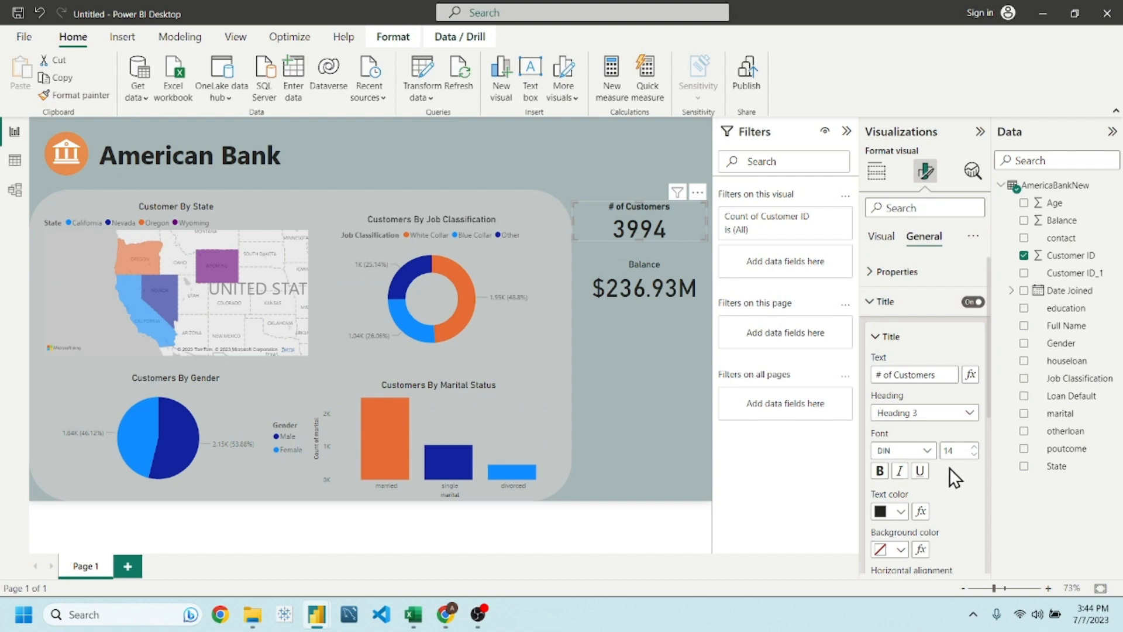
left_click(629, 345)
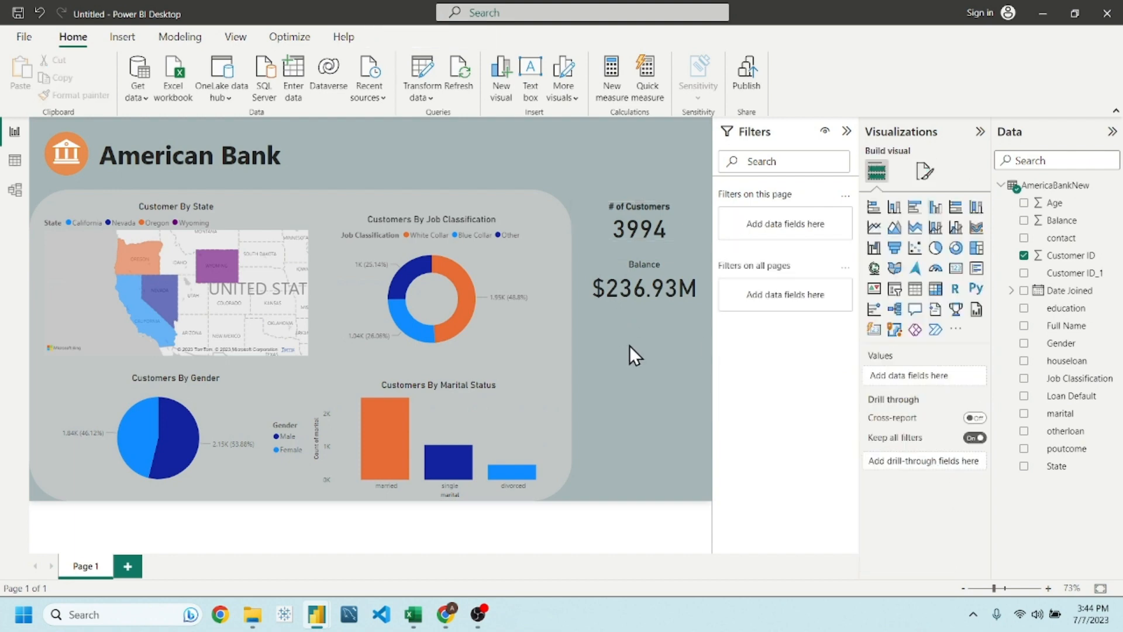
- Trim the Balance card's height slightly and place a new compact blank card beneath it
left_click(652, 303)
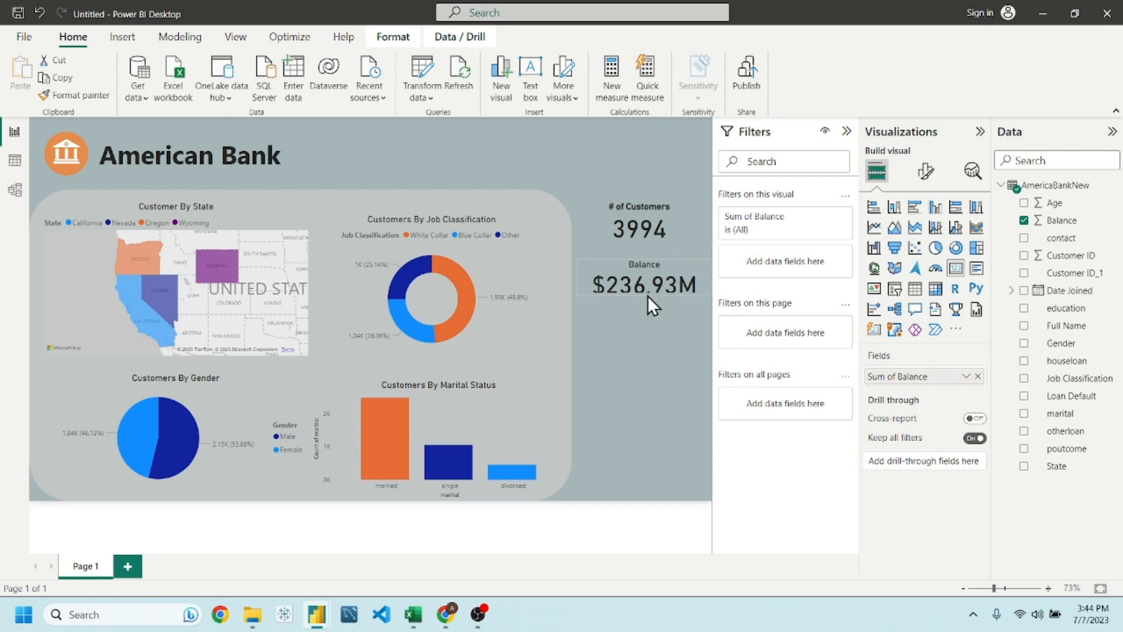
left_click(659, 303)
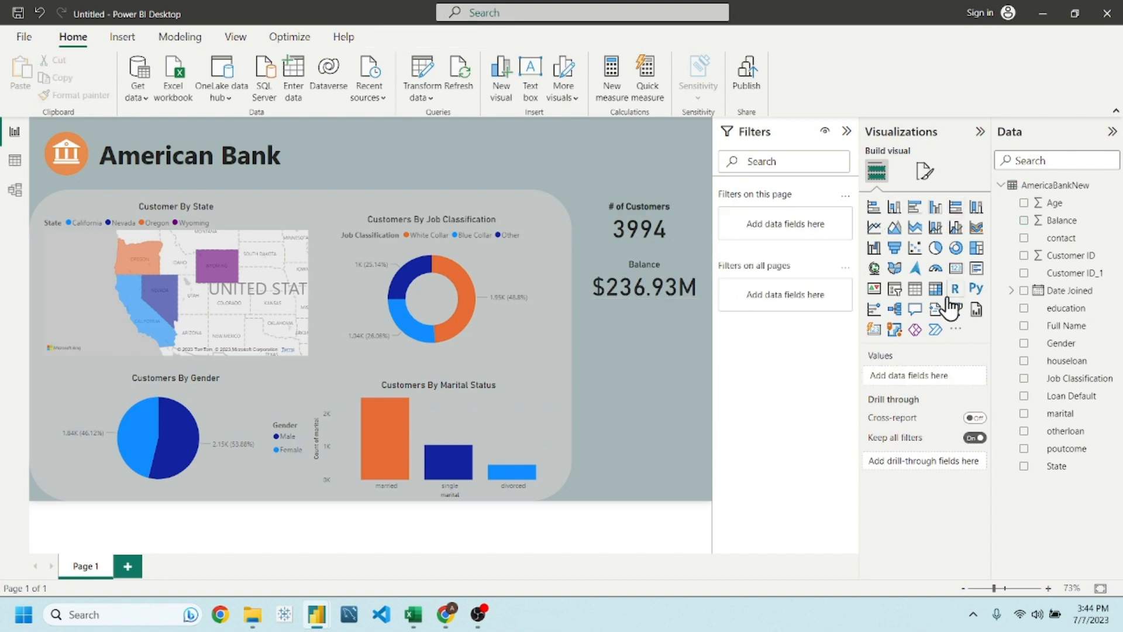
left_click(953, 270)
left_click_drag(661, 153, 658, 339)
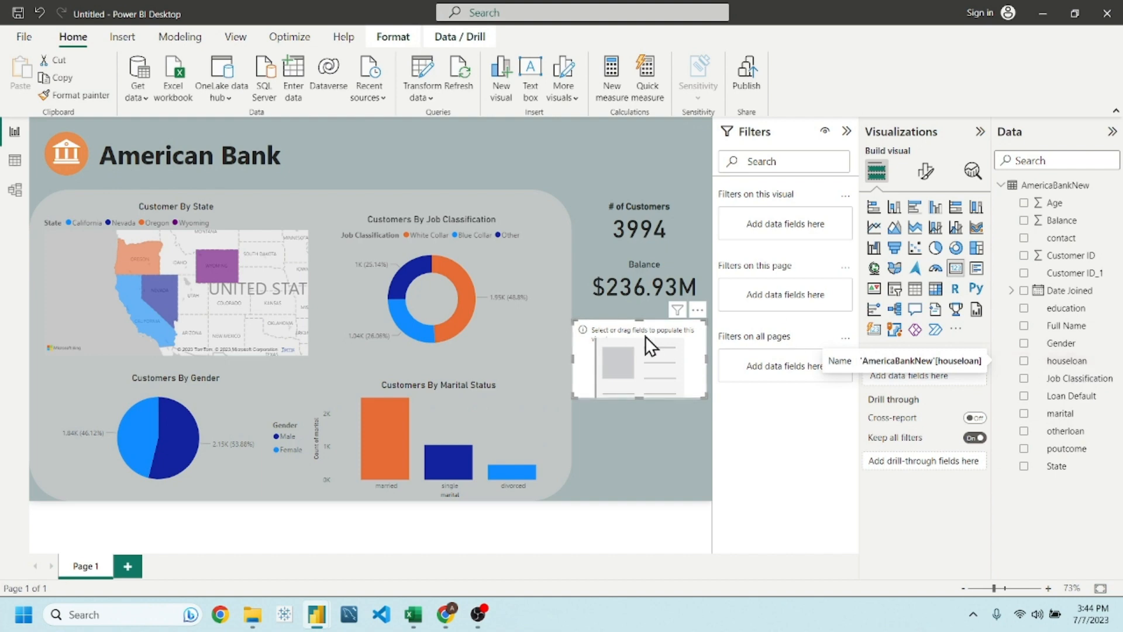
left_click_drag(644, 353, 644, 360)
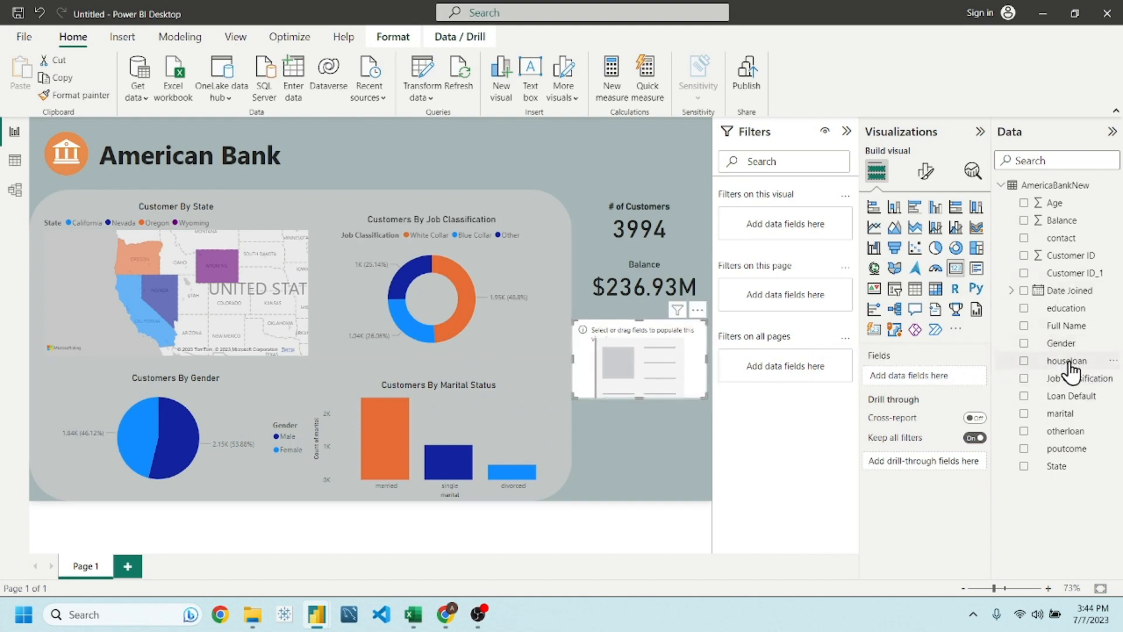
- Show the Count of houseloan in the new card and filter that card to houseloan values of yes
left_click_drag(1078, 368, 955, 376)
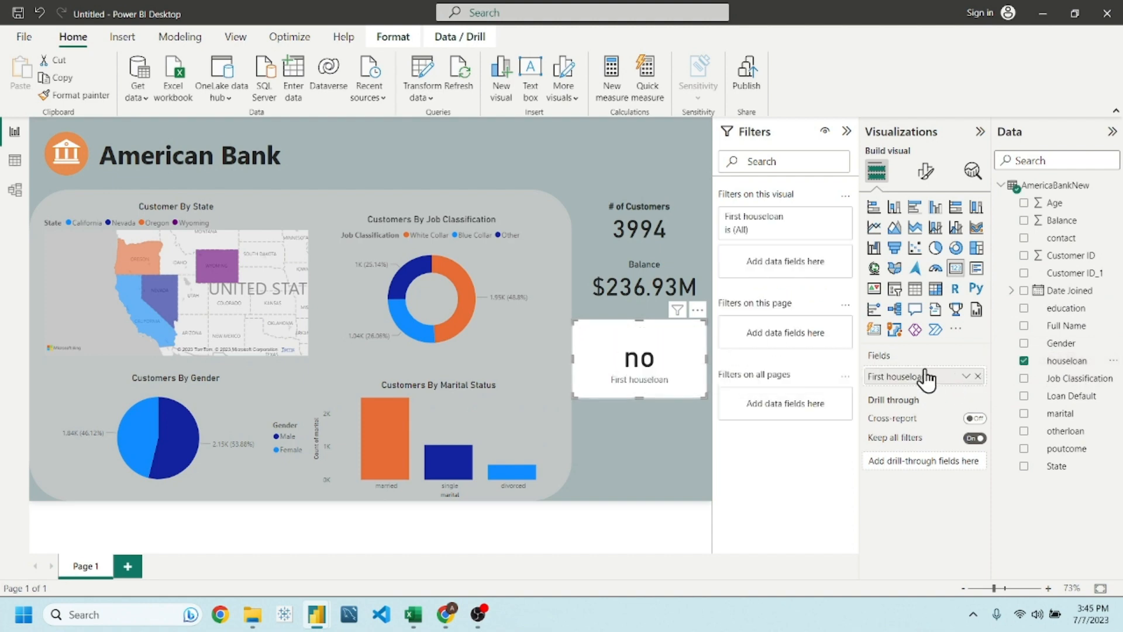
left_click_drag(1074, 368, 822, 280)
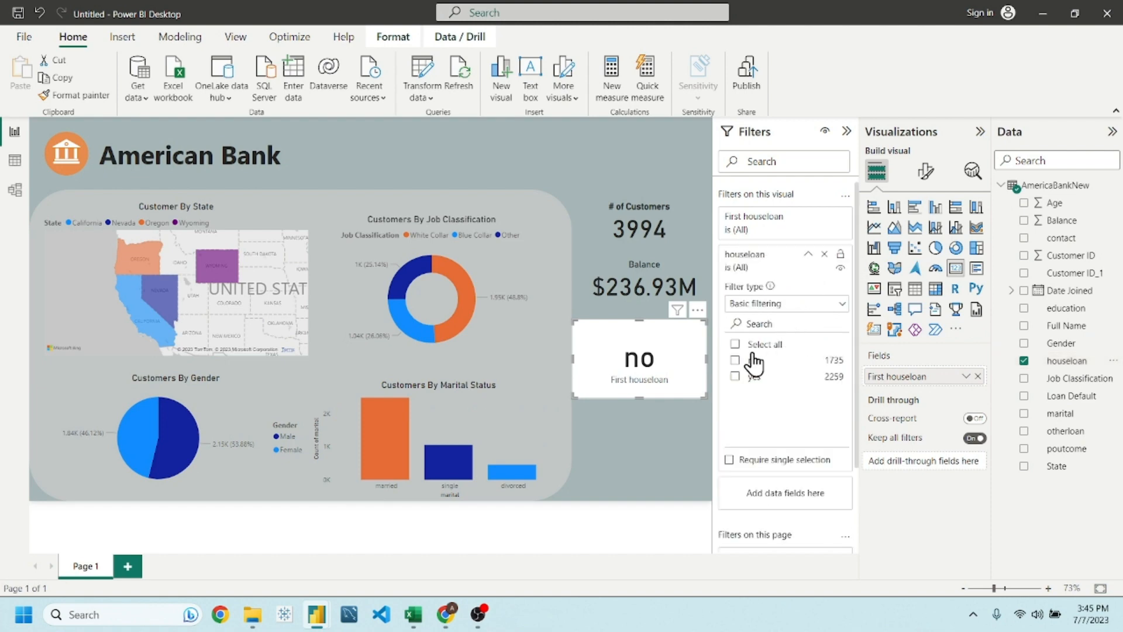
left_click(963, 375)
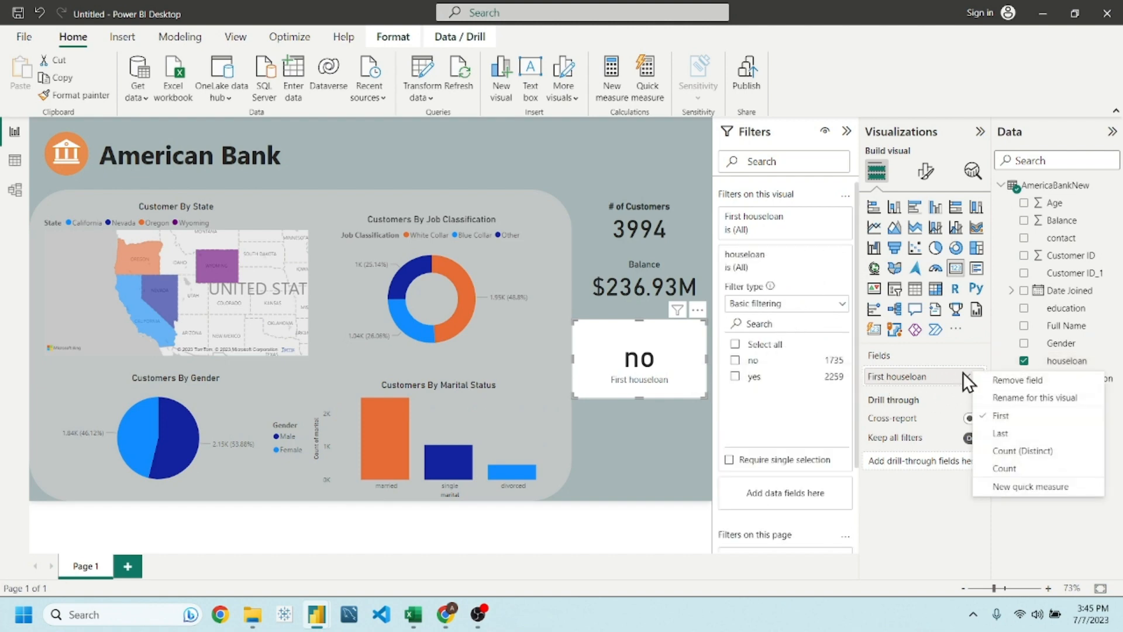
left_click(1006, 470)
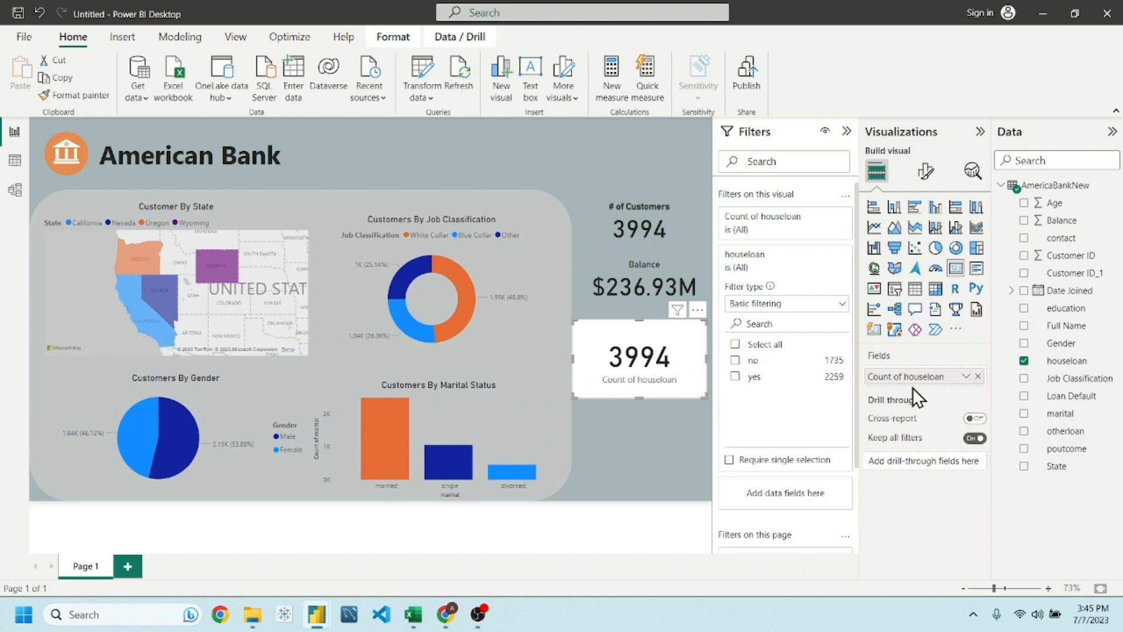
left_click(735, 378)
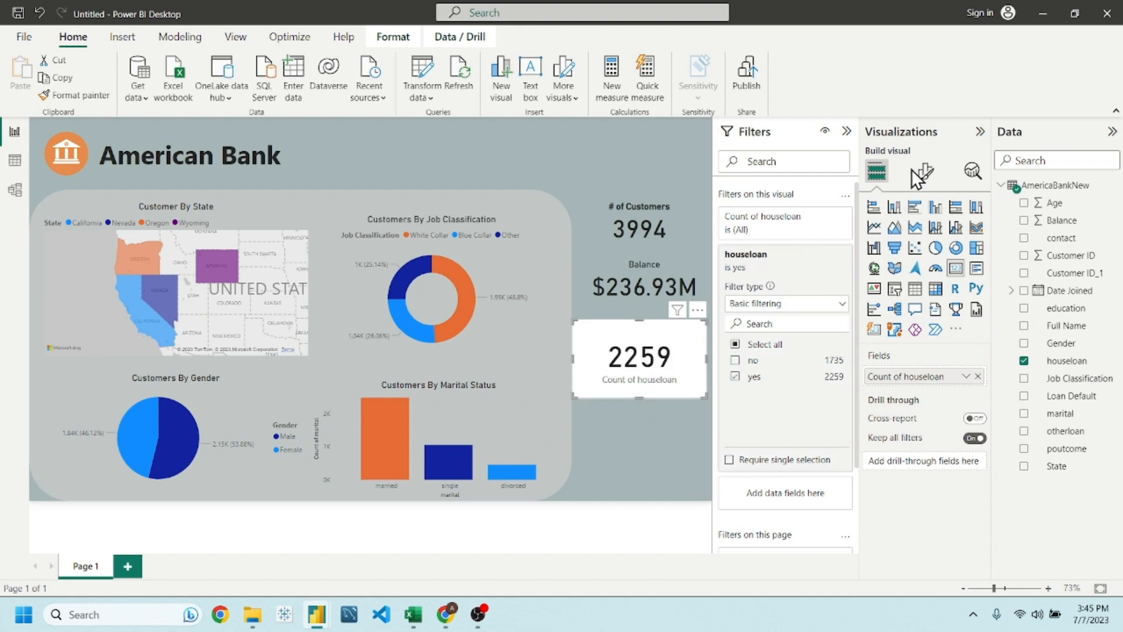
- Turn off the category label and the background of the houseloan count card
left_click(926, 175)
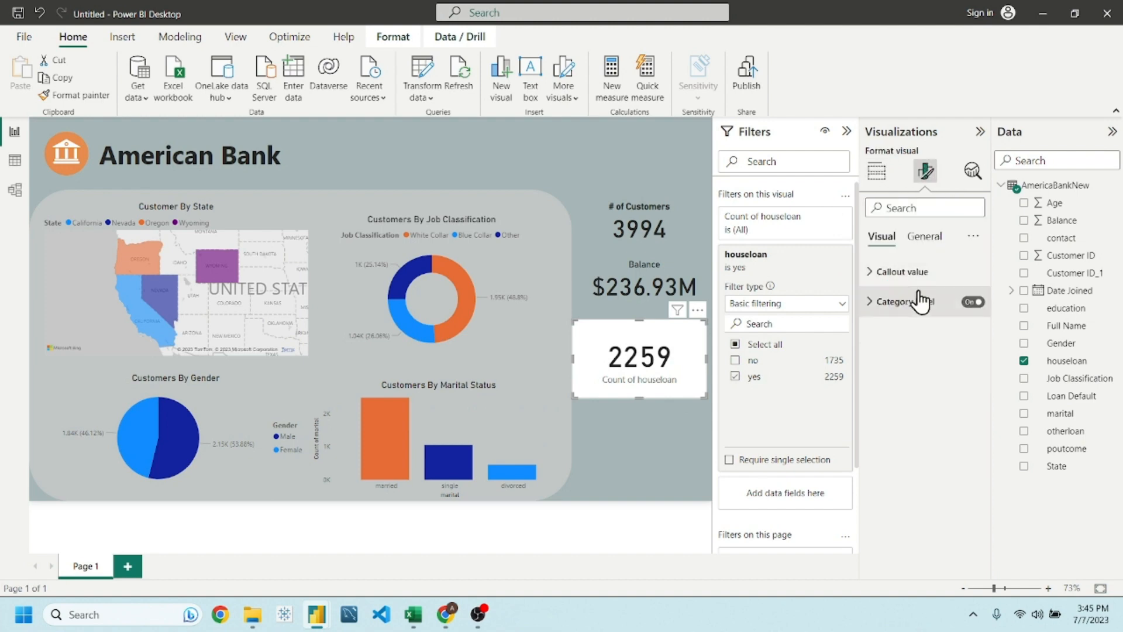
left_click(973, 301)
left_click(924, 236)
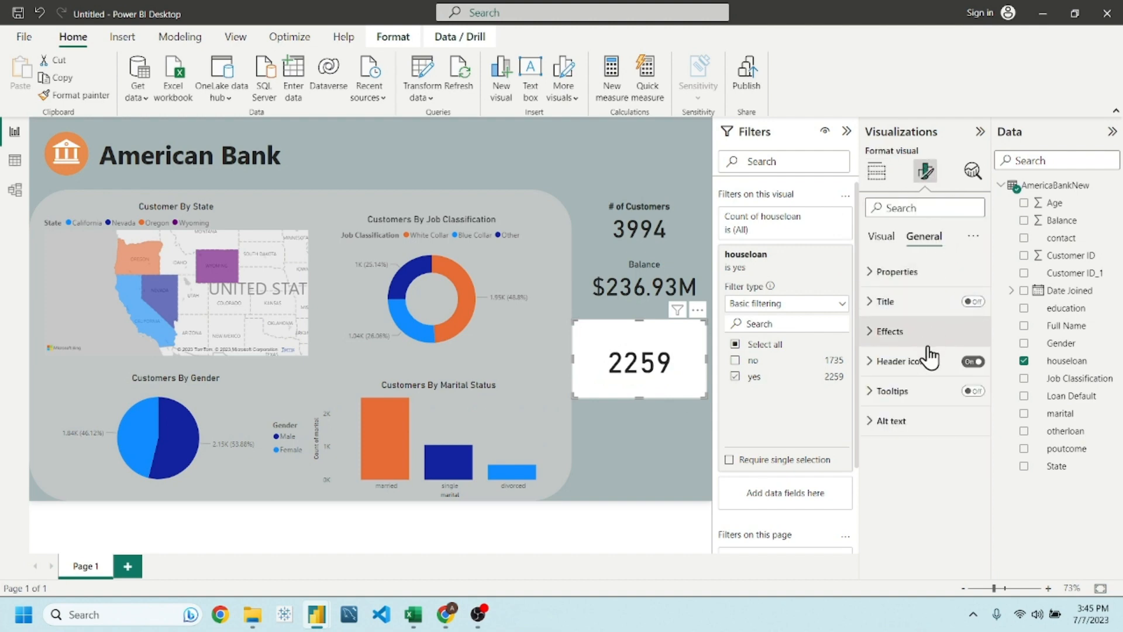
left_click(892, 331)
left_click(969, 367)
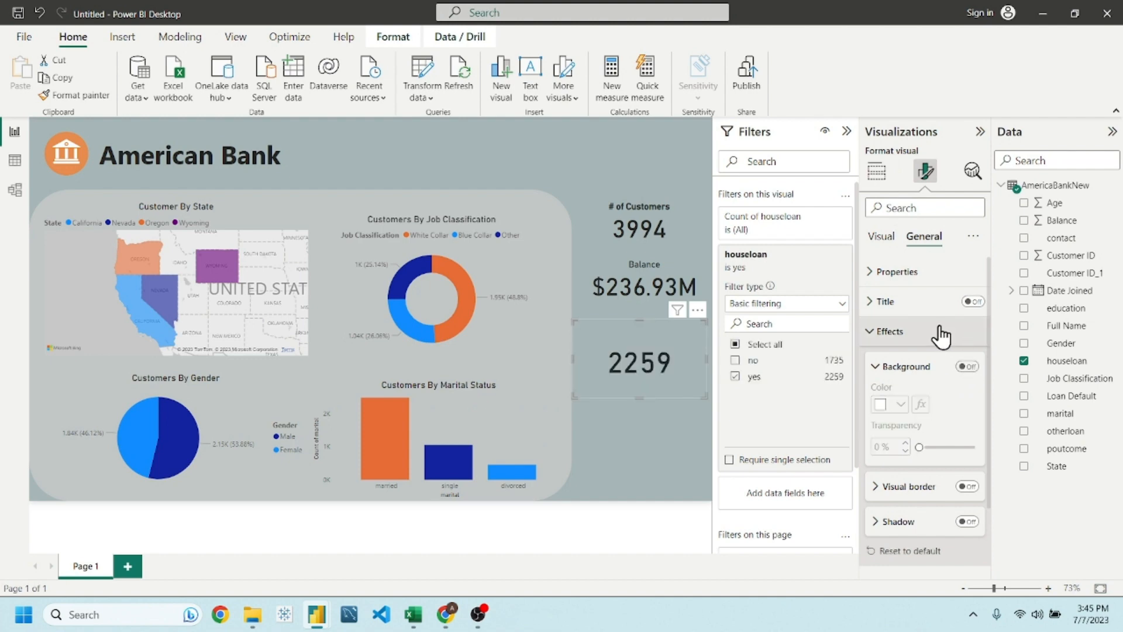
- Set the houseloan count card's callout value font size to 39
left_click(890, 241)
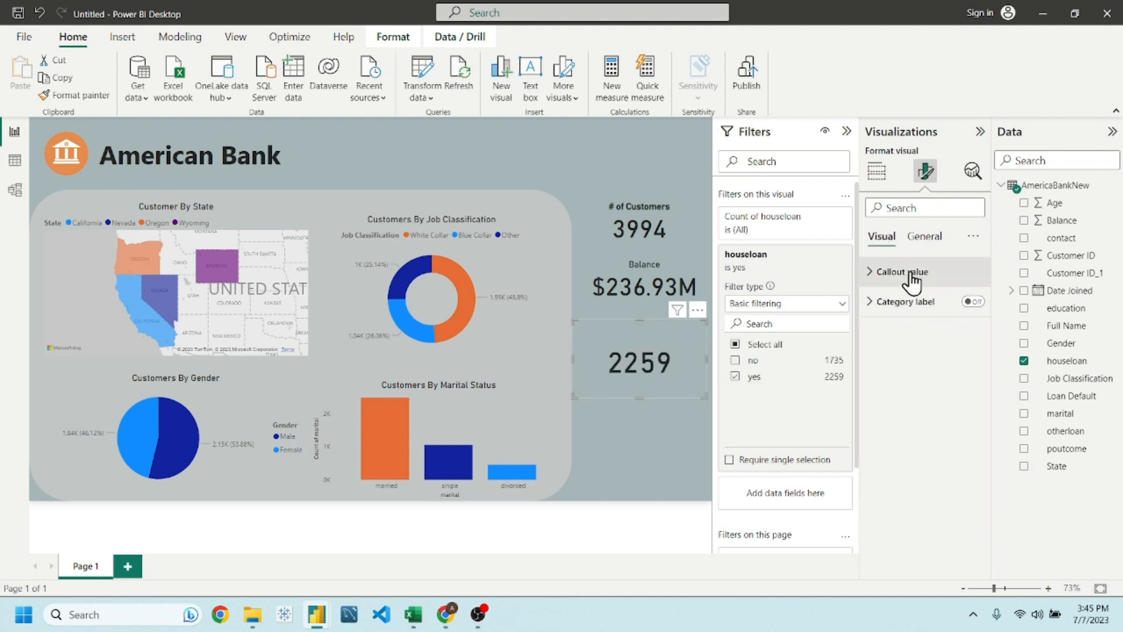
left_click(908, 272)
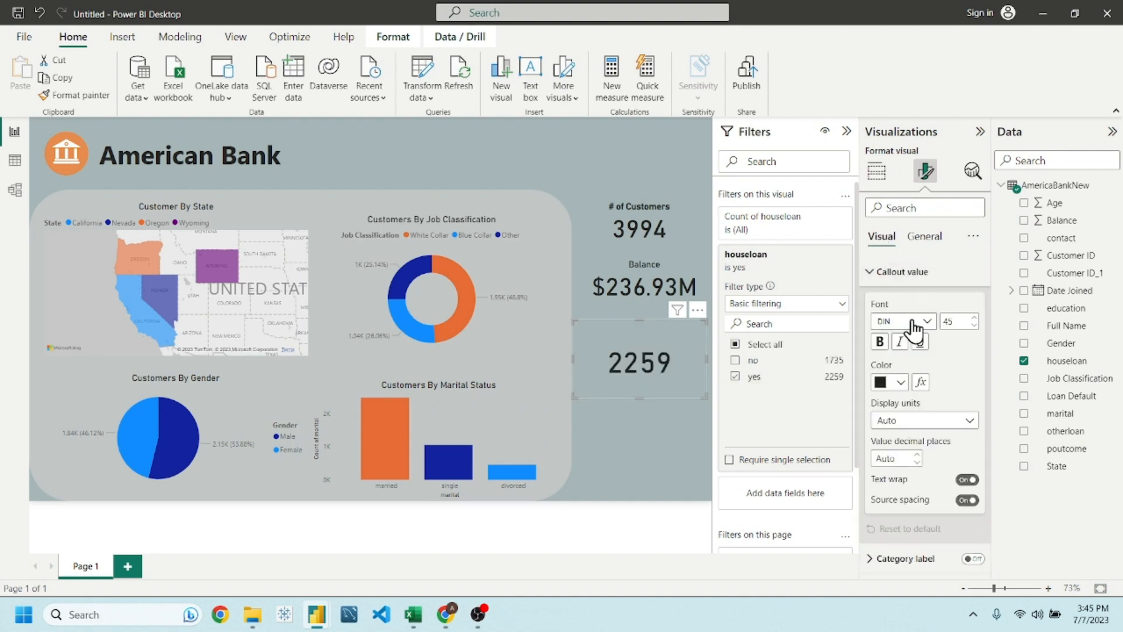
left_click(925, 236)
left_click(877, 236)
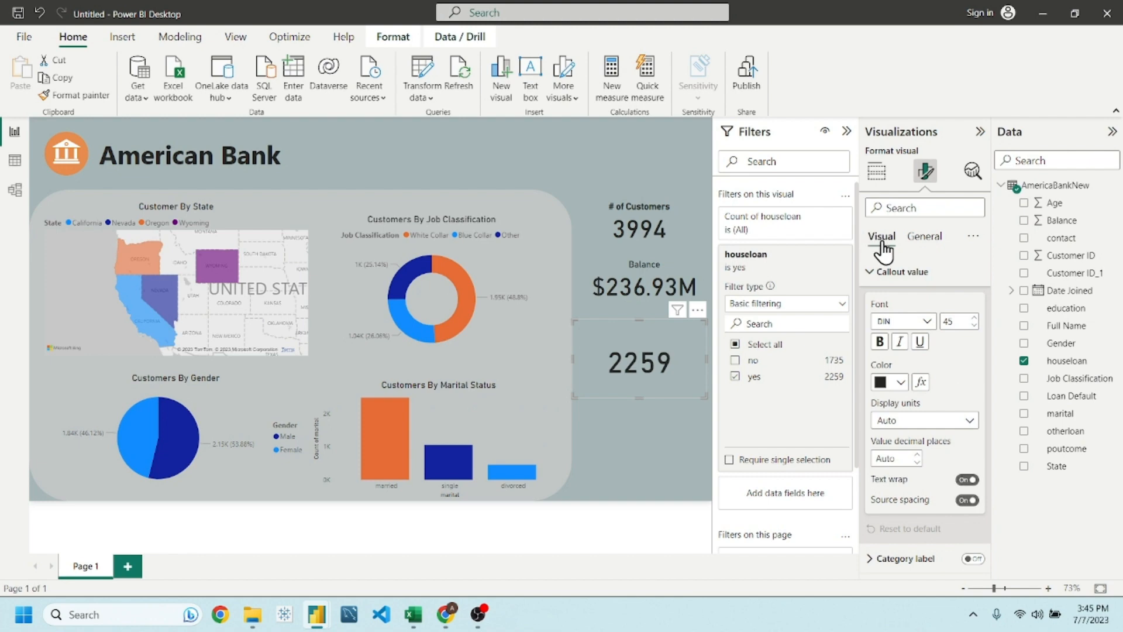
left_click(975, 326)
left_click(975, 326)
left_click(974, 325)
left_click(974, 326)
left_click(975, 326)
left_click(974, 326)
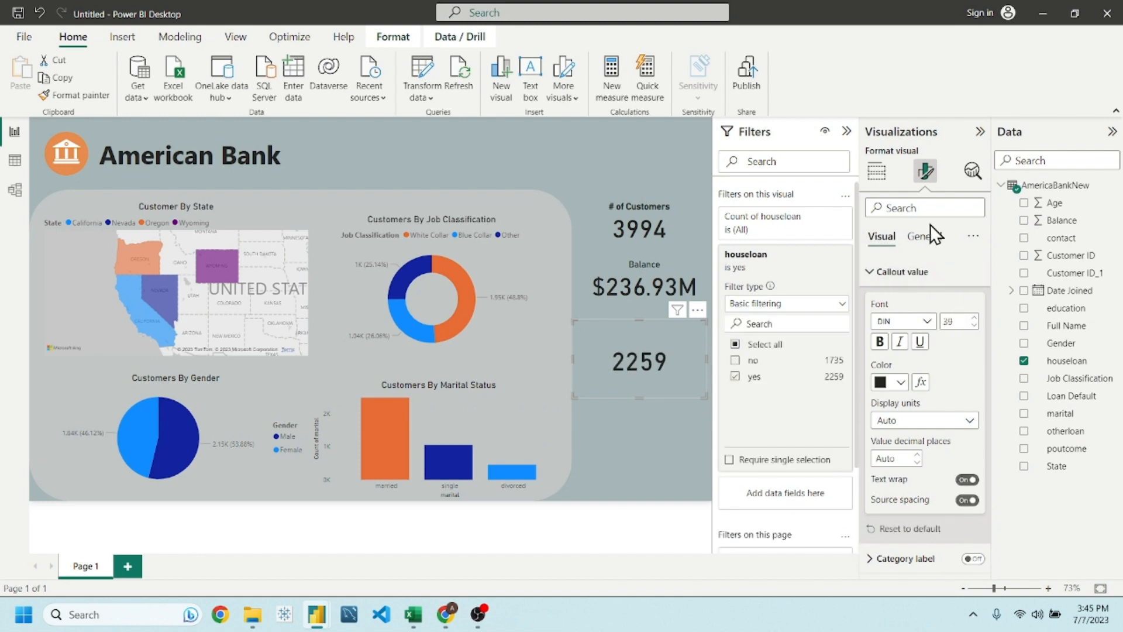
- Give the houseloan count card the centered title House Owners and shorten the card to fit closely around its value
left_click(929, 236)
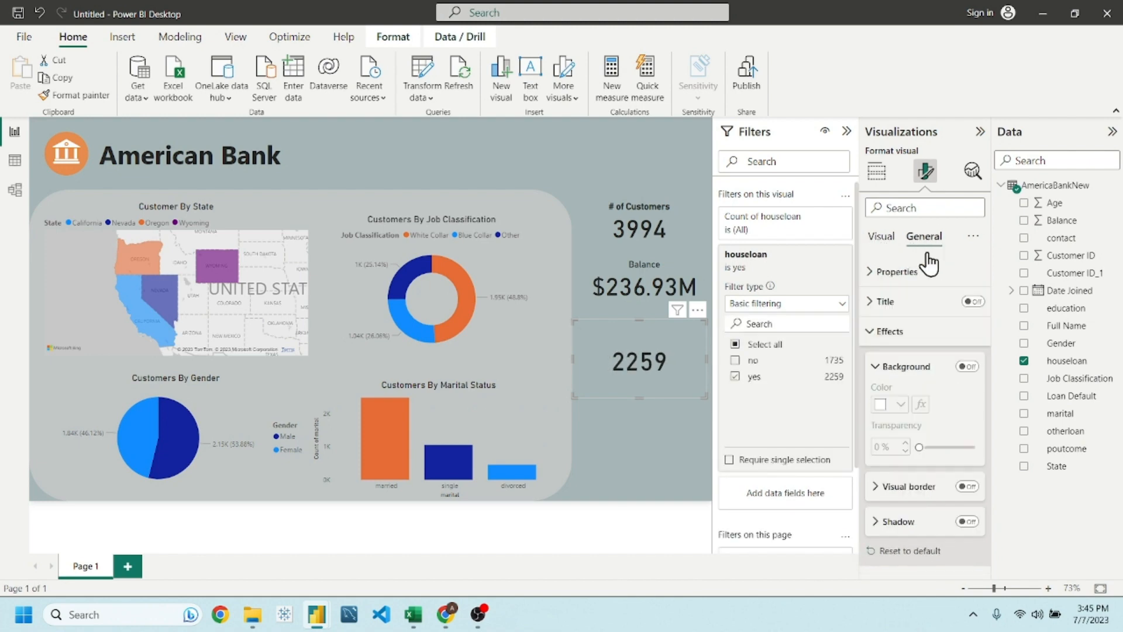
left_click(971, 301)
left_click(916, 303)
left_click(907, 370)
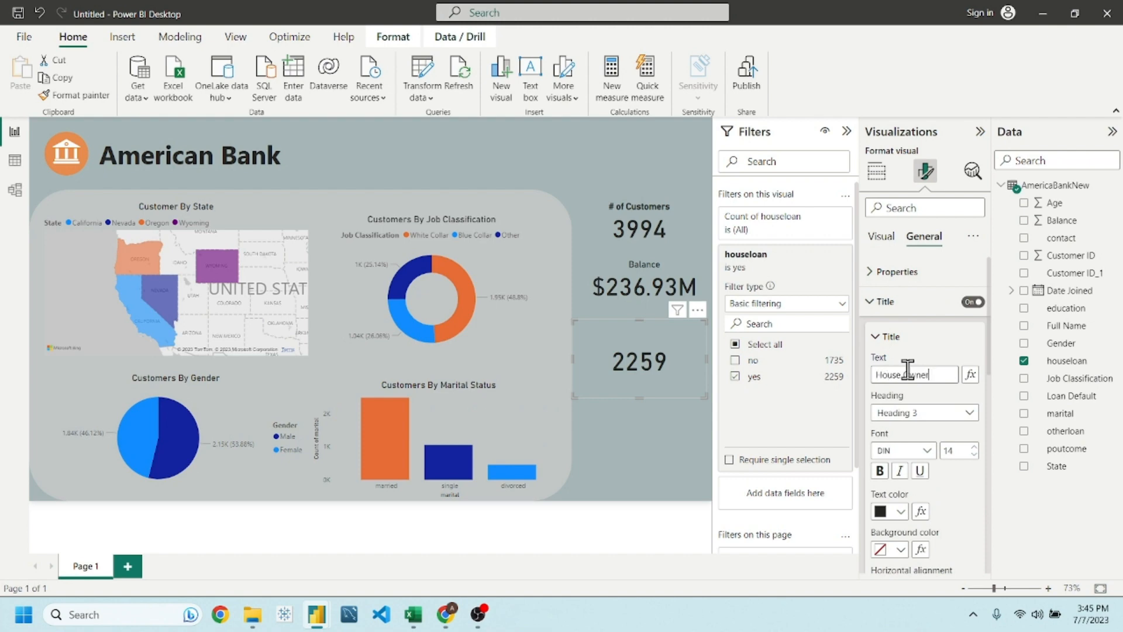
scroll(913, 515, "down", 2)
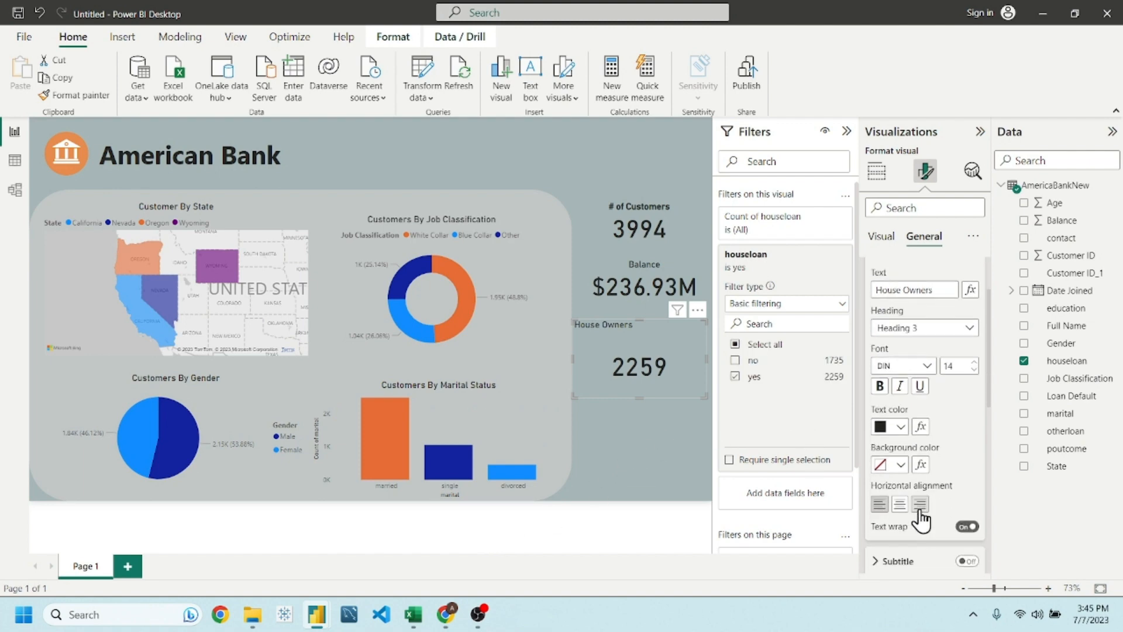
left_click(900, 495)
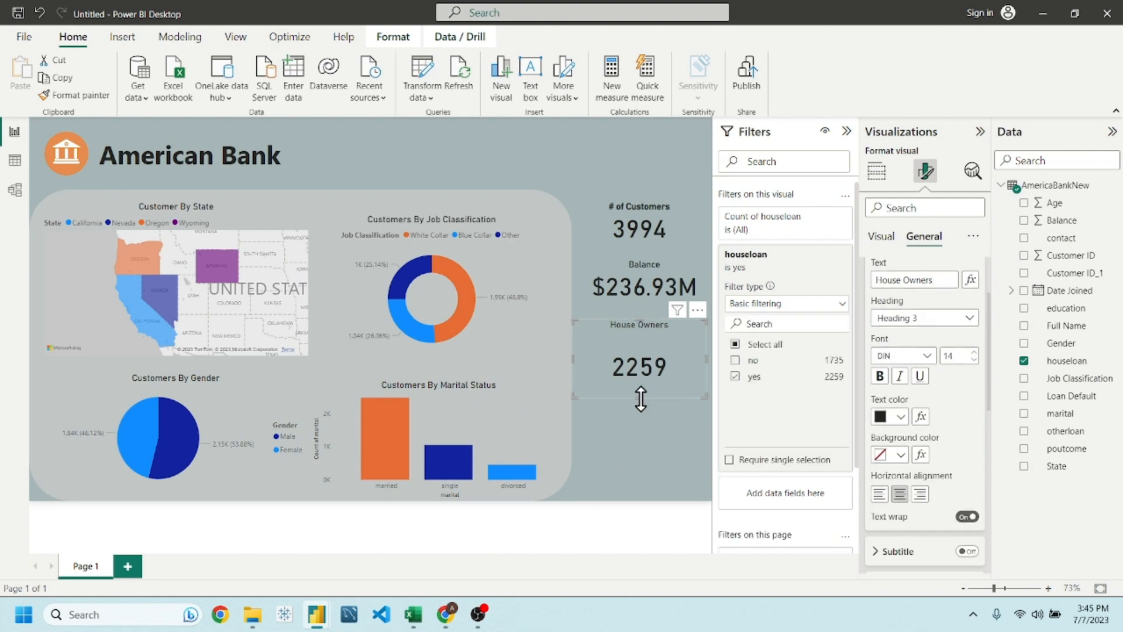
left_click_drag(641, 399, 643, 359)
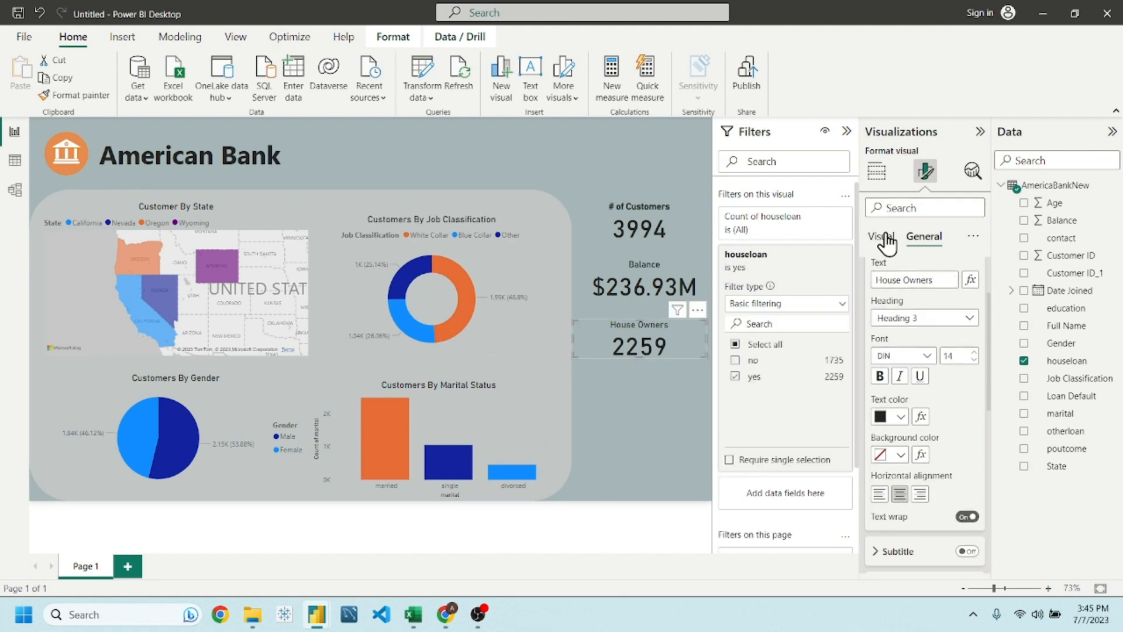
left_click(651, 430)
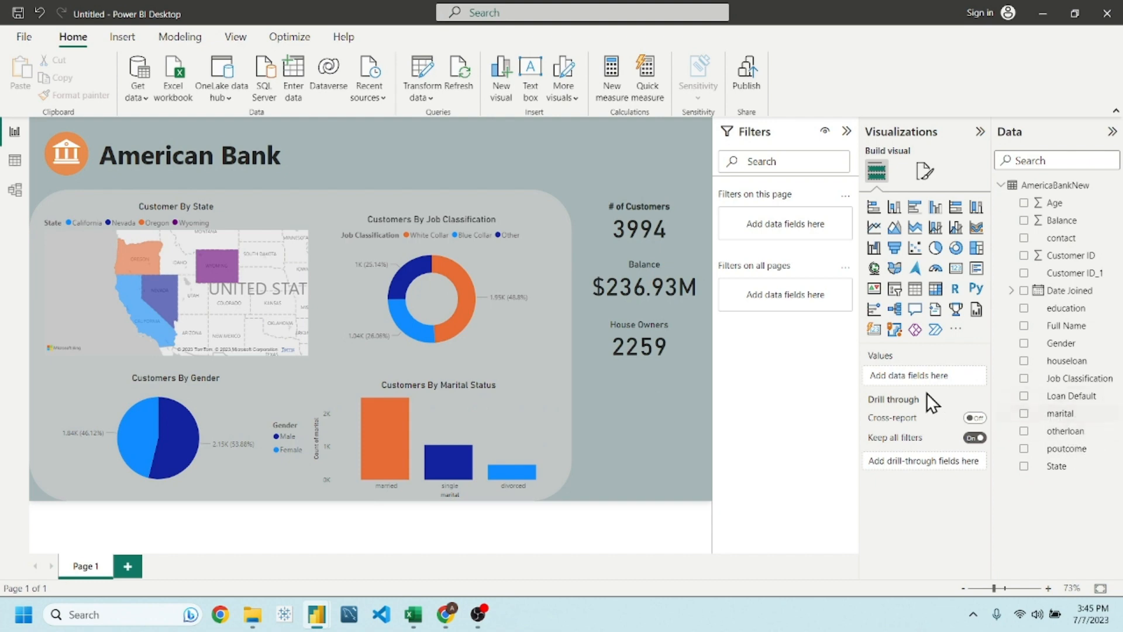
- Add a card beneath House Owners showing the Count of houseloan, filtered to houseloan values of no
left_click(957, 271)
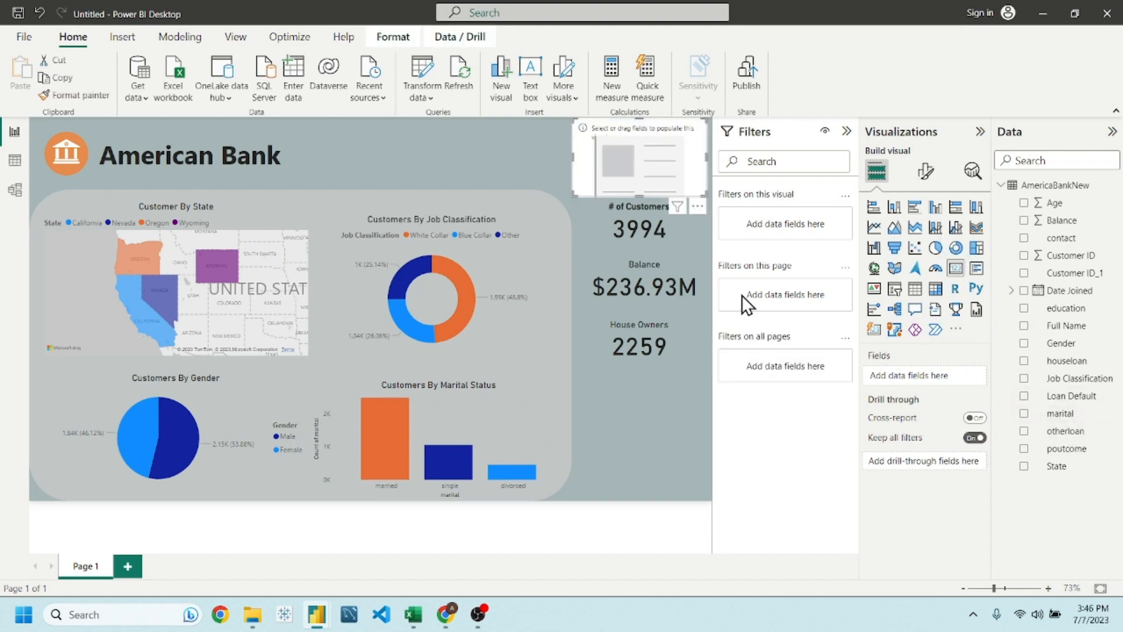
left_click_drag(647, 187, 658, 411)
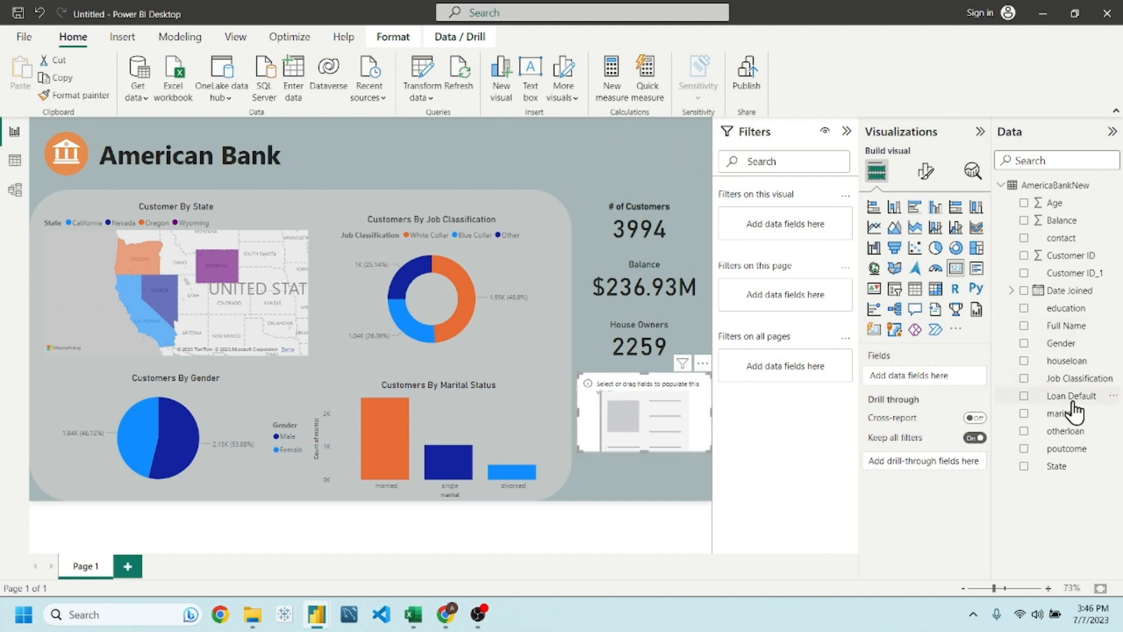
left_click_drag(1070, 363, 943, 377)
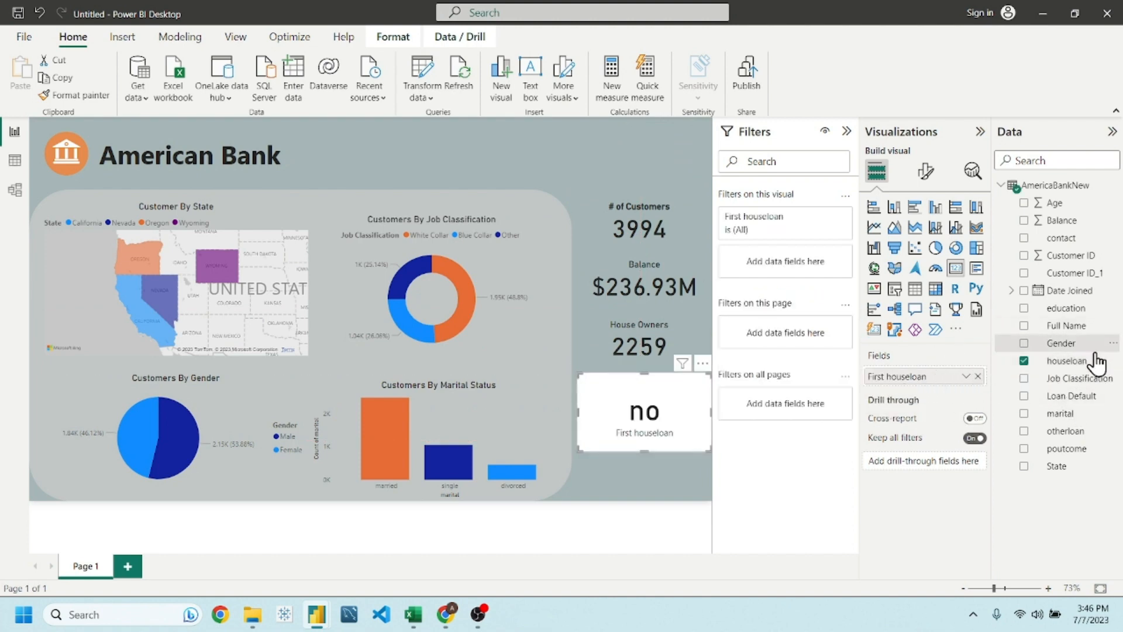
left_click_drag(1061, 342, 785, 267)
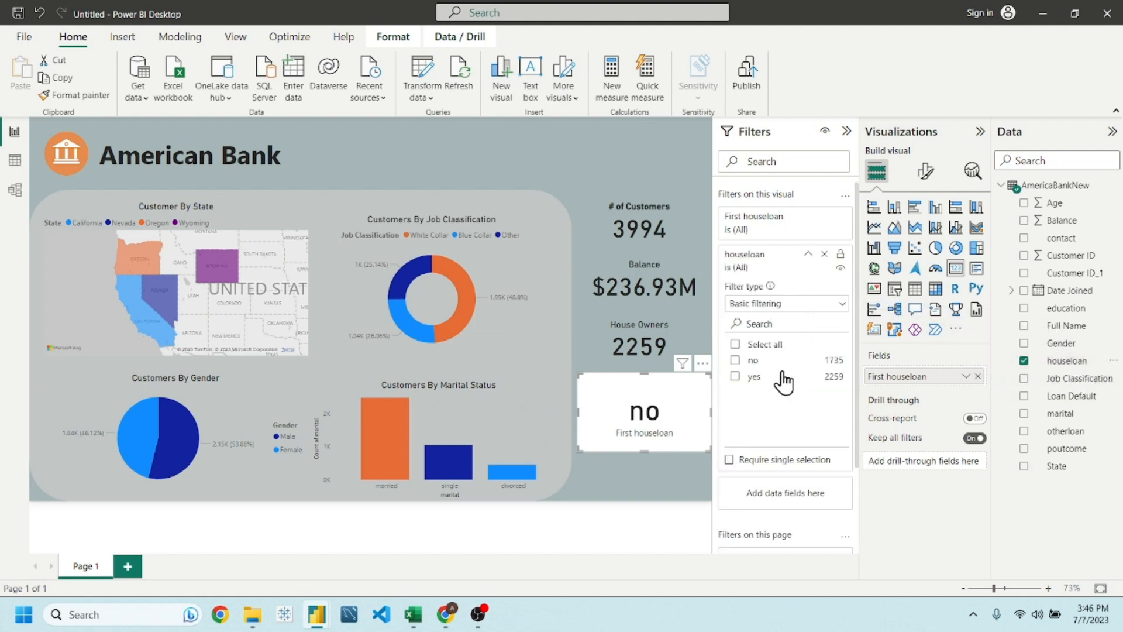
left_click(966, 376)
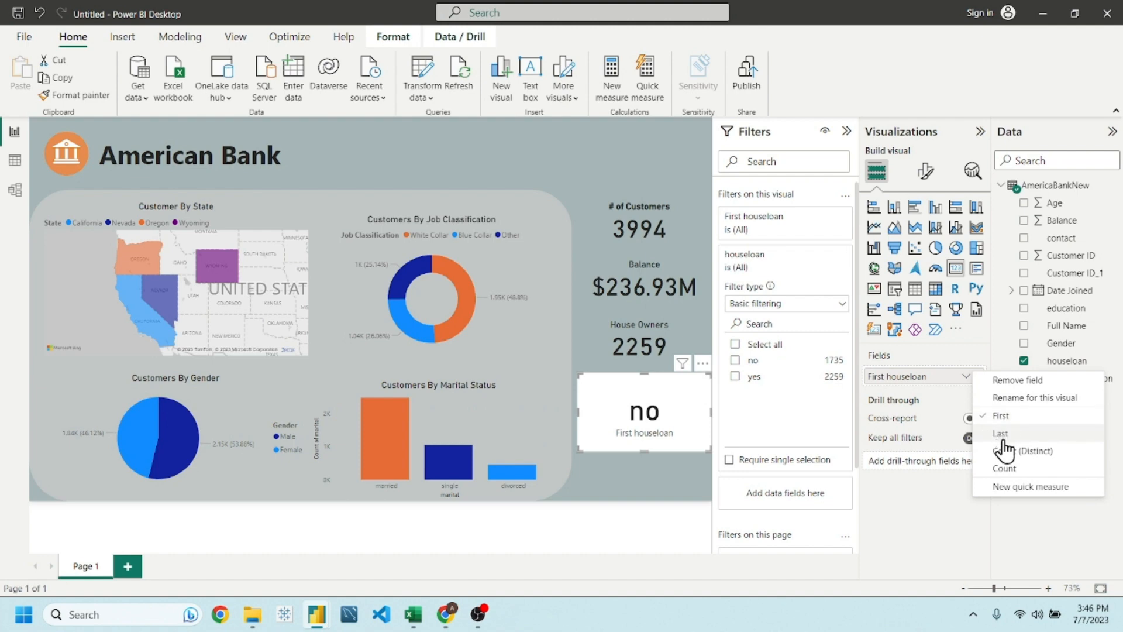
left_click(1005, 470)
left_click(735, 360)
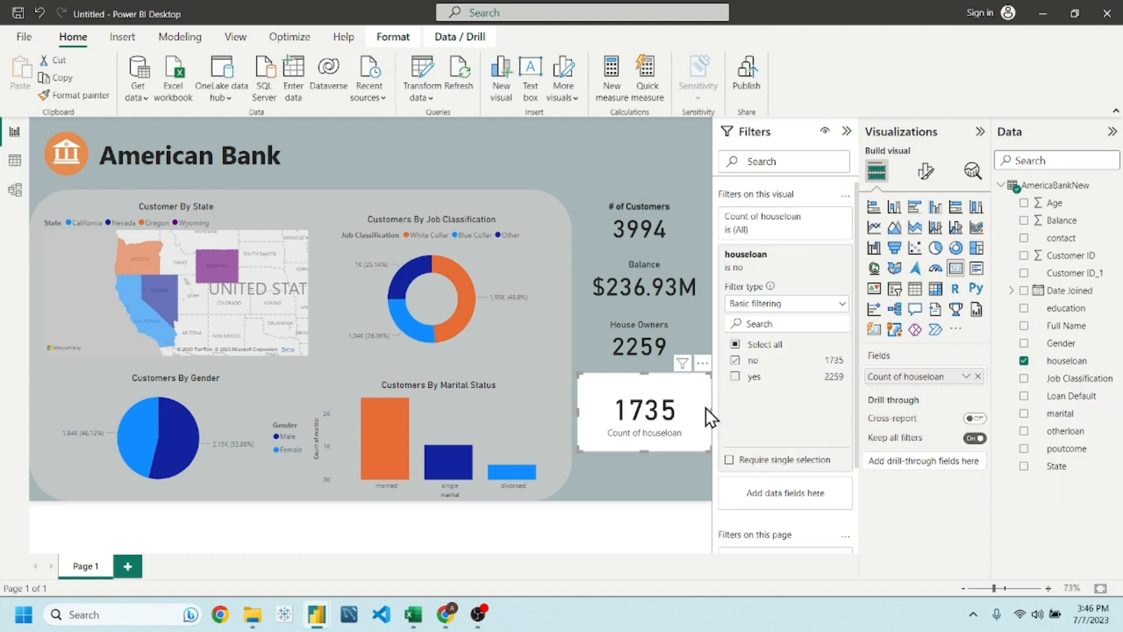
- Shrink the new houseloan card slightly and move it up closer to the House Owners card
left_click(671, 460)
left_click(701, 441)
mouse_move(706, 449)
left_mouse_down()
mouse_move(684, 437)
mouse_move(700, 432)
left_mouse_up()
left_click(689, 450)
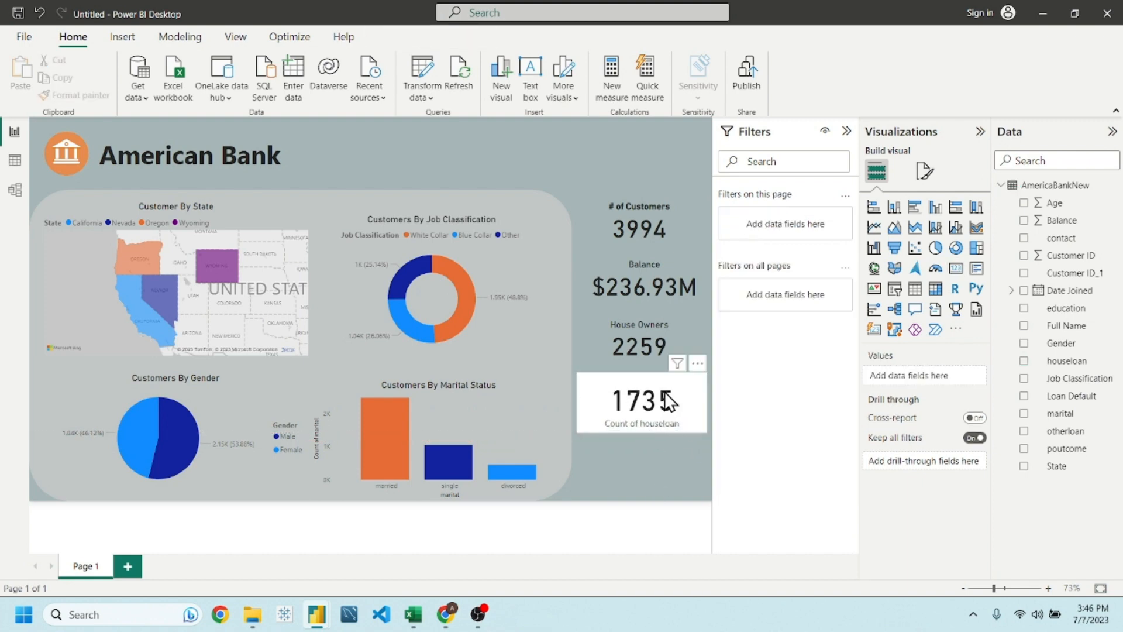
left_click_drag(665, 391, 664, 384)
left_click(645, 465)
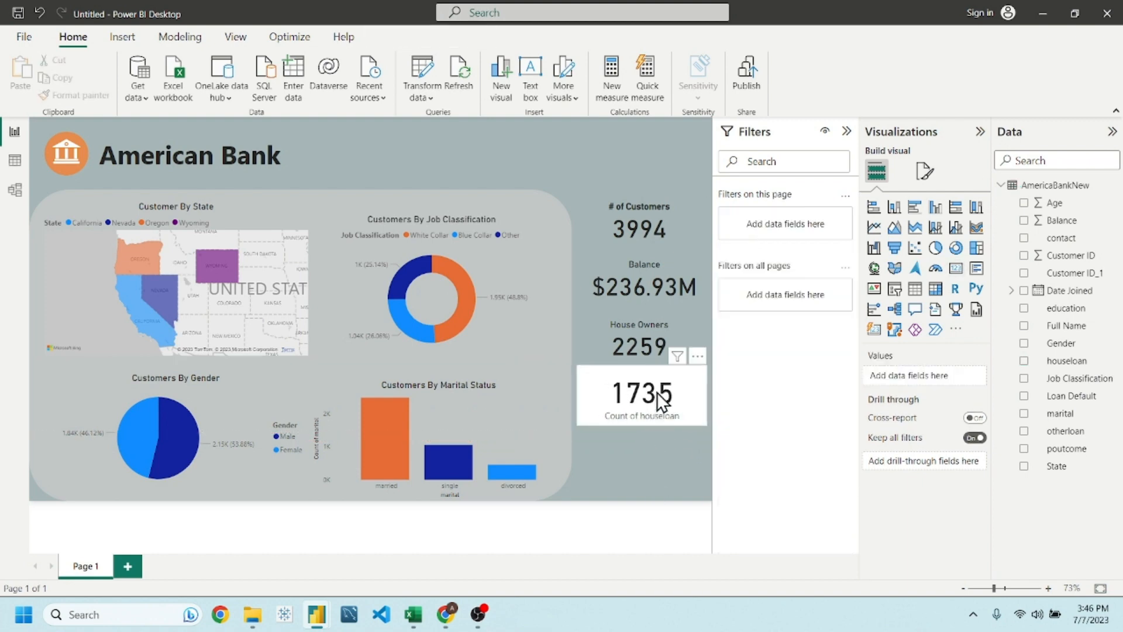
- Turn off the new card's category label and give the card the title Renters
left_click(662, 401)
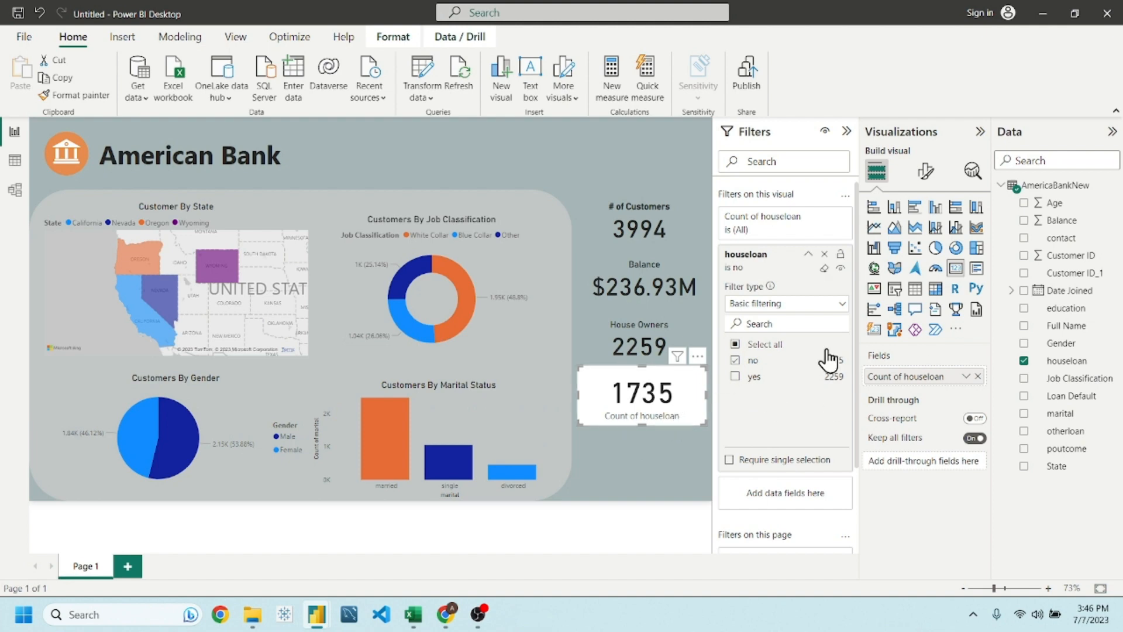
left_click(925, 170)
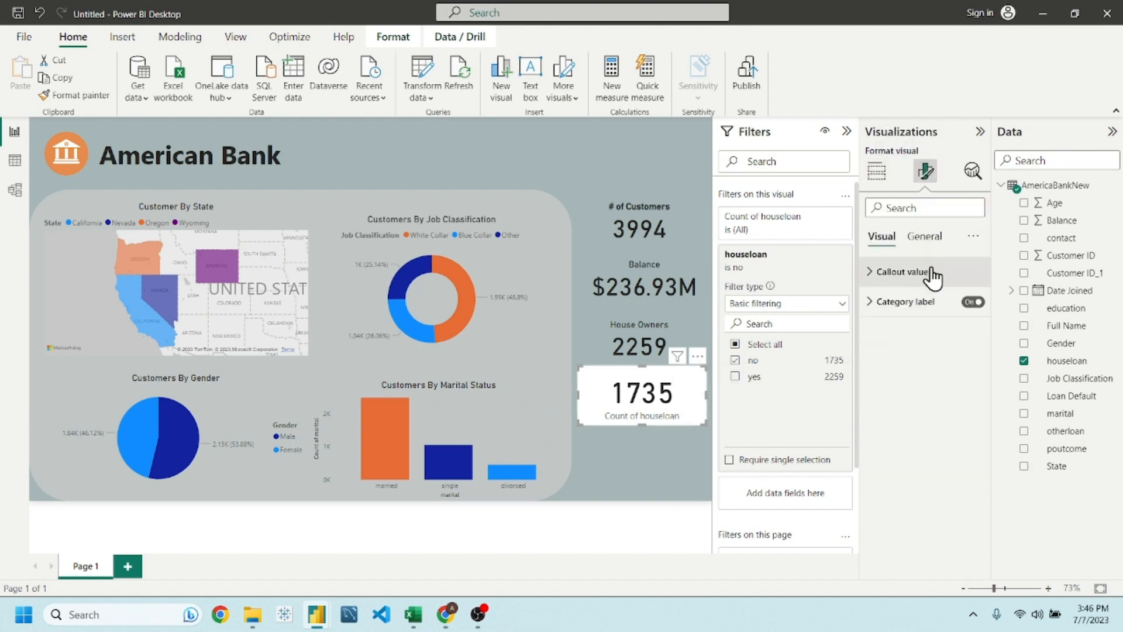
left_click(973, 302)
left_click(943, 237)
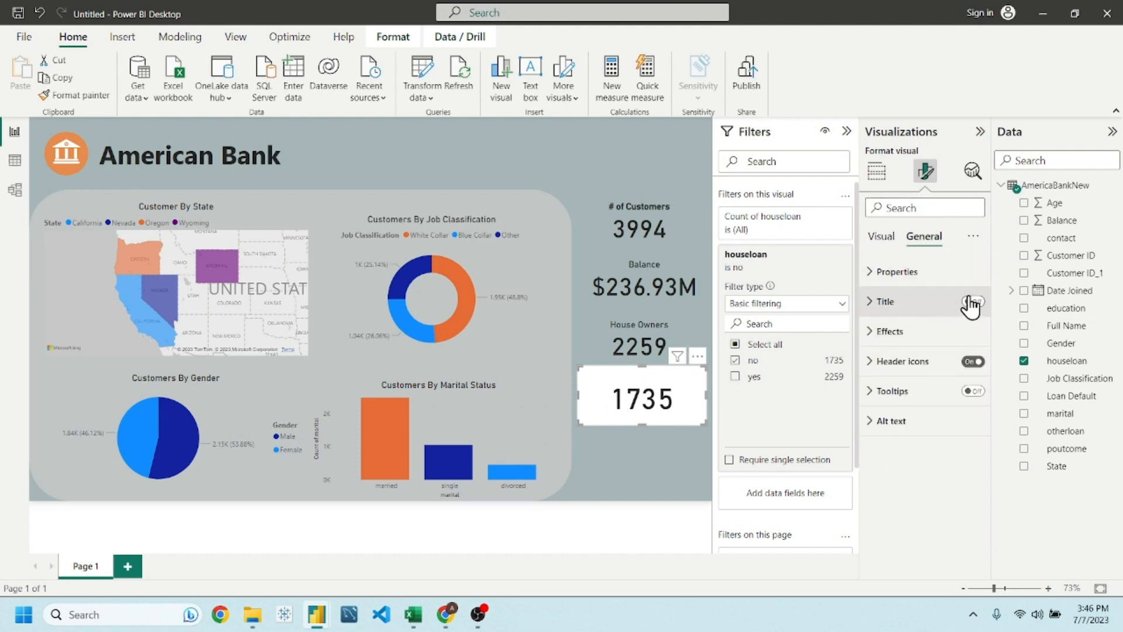
left_click(931, 303)
left_click(972, 302)
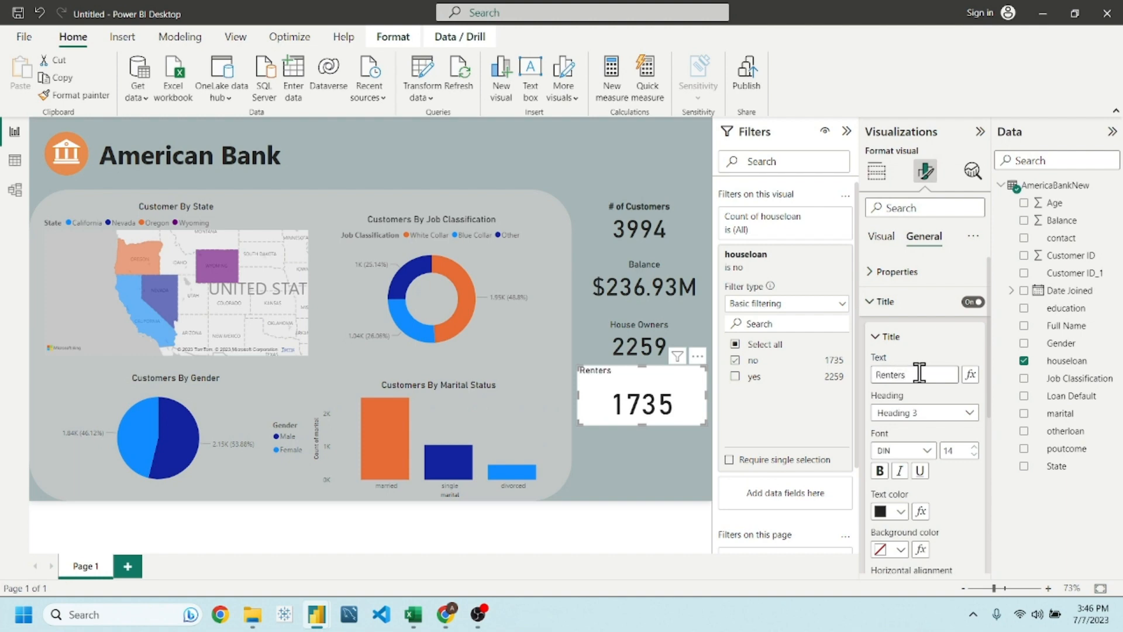
scroll(913, 409, "down", 3)
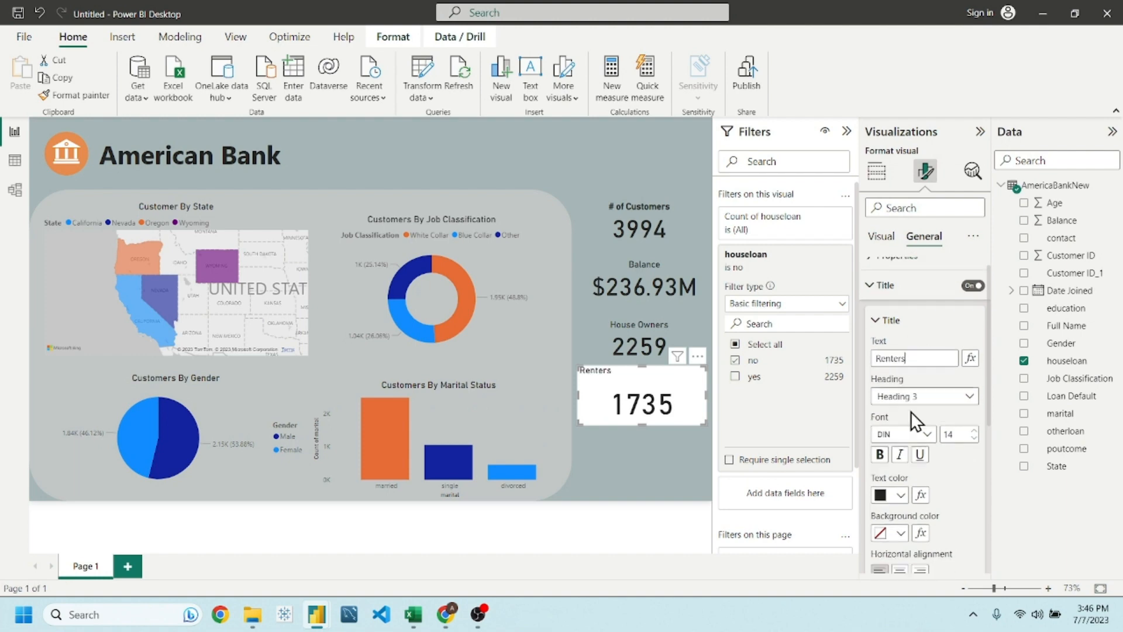
- Reduce the Renters card's callout value font size and center its title
left_click(881, 236)
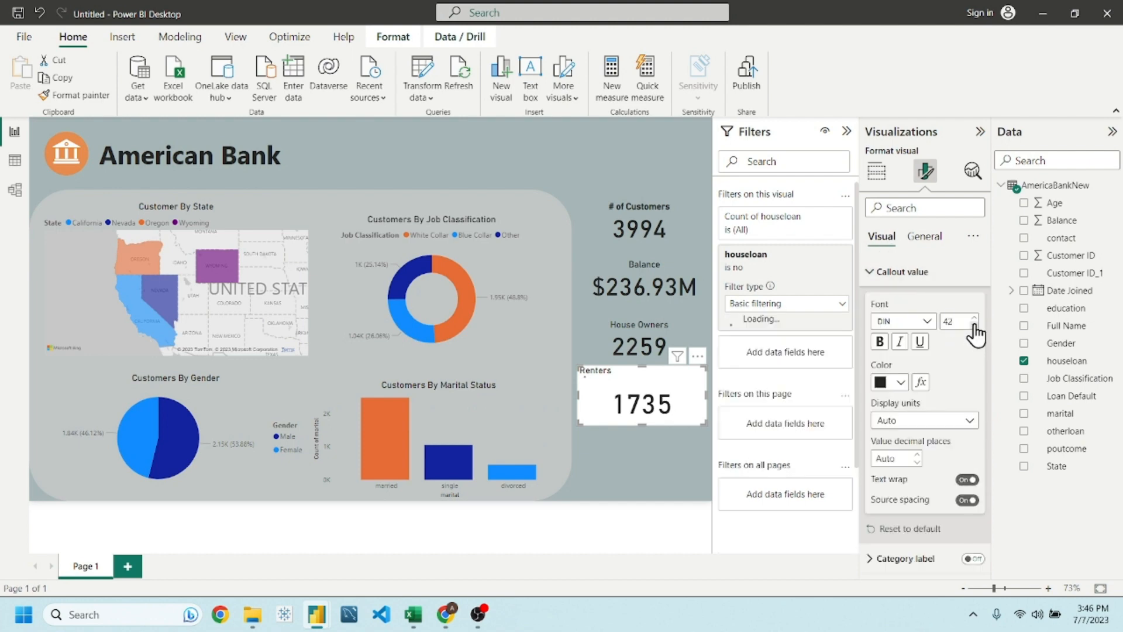
left_click(941, 235)
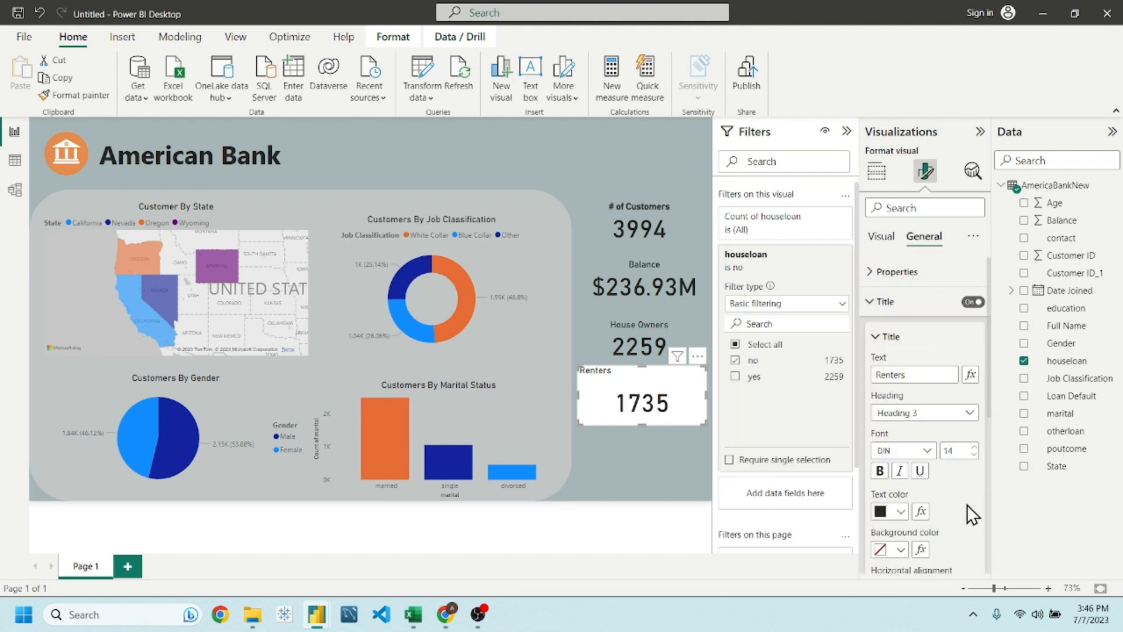
scroll(943, 479, "down", 2)
left_click(899, 494)
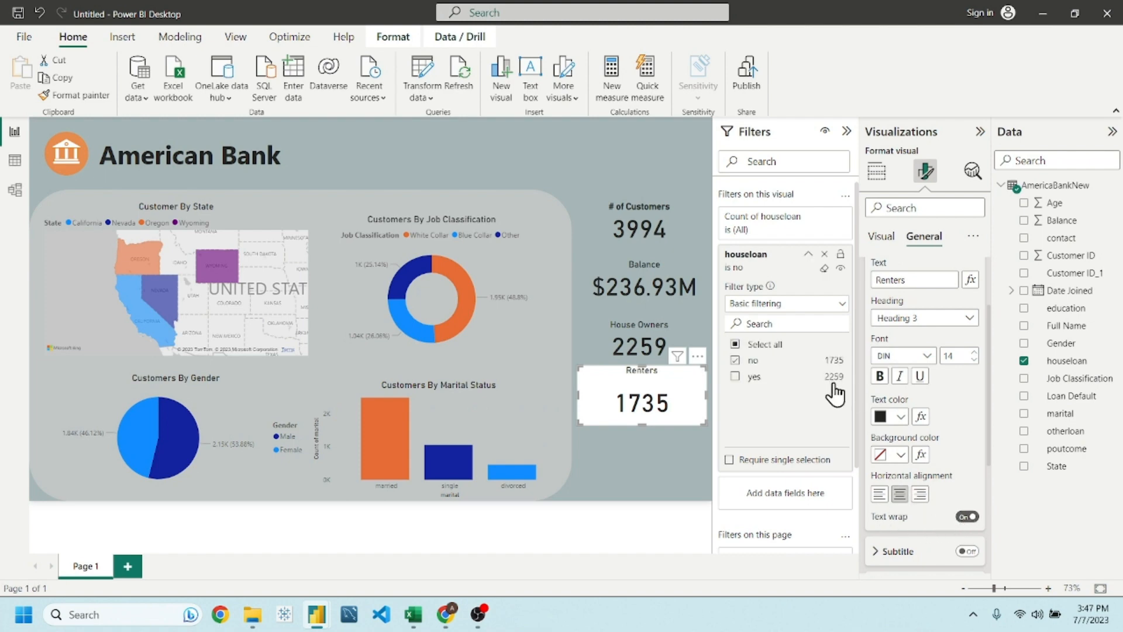
- Turn off the Renters card's background
left_click(882, 237)
left_click(923, 236)
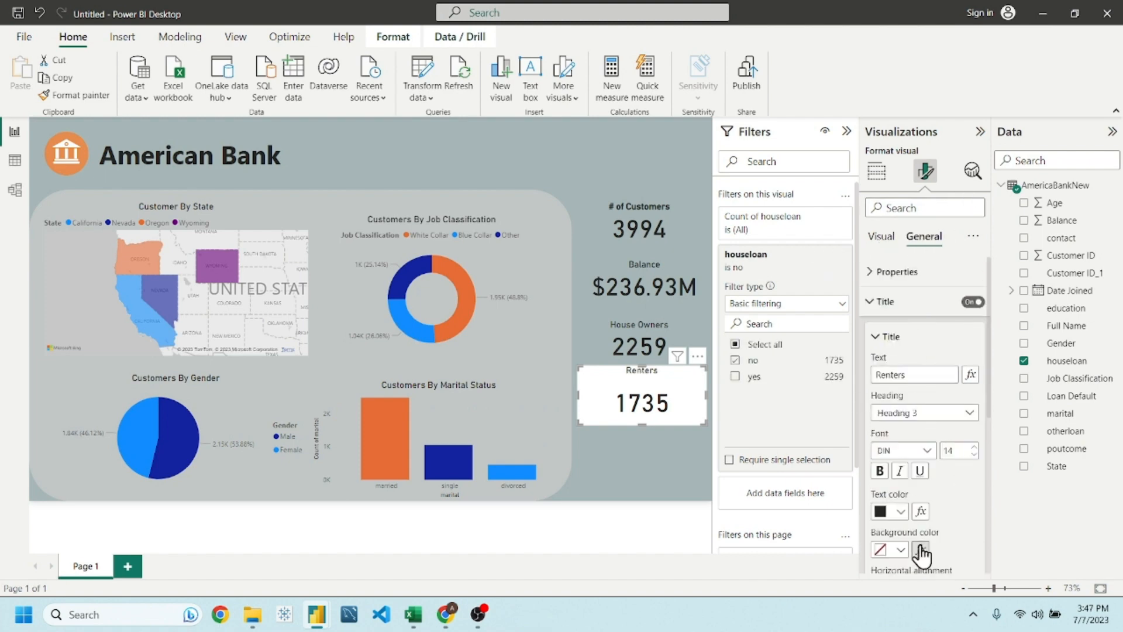
scroll(942, 521, "down", 3)
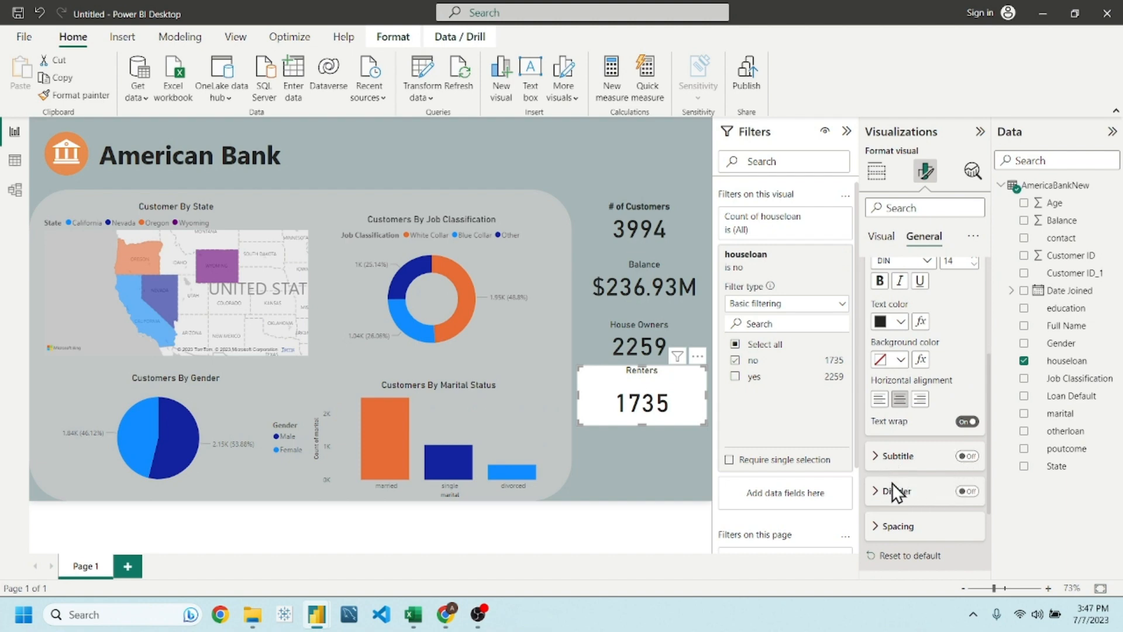
scroll(913, 503, "down", 2)
left_click(937, 492)
scroll(937, 490, "down", 2)
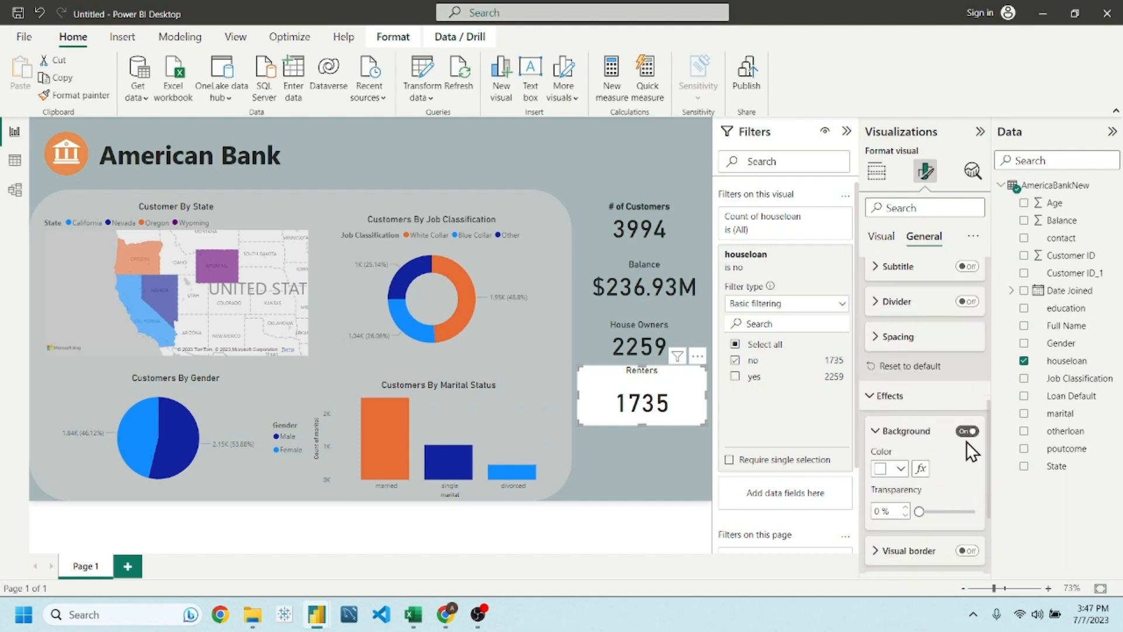
left_click(967, 431)
- Shorten the Renters card to fit its value and move it down slightly below House Owners
left_click(603, 472)
left_click(675, 402)
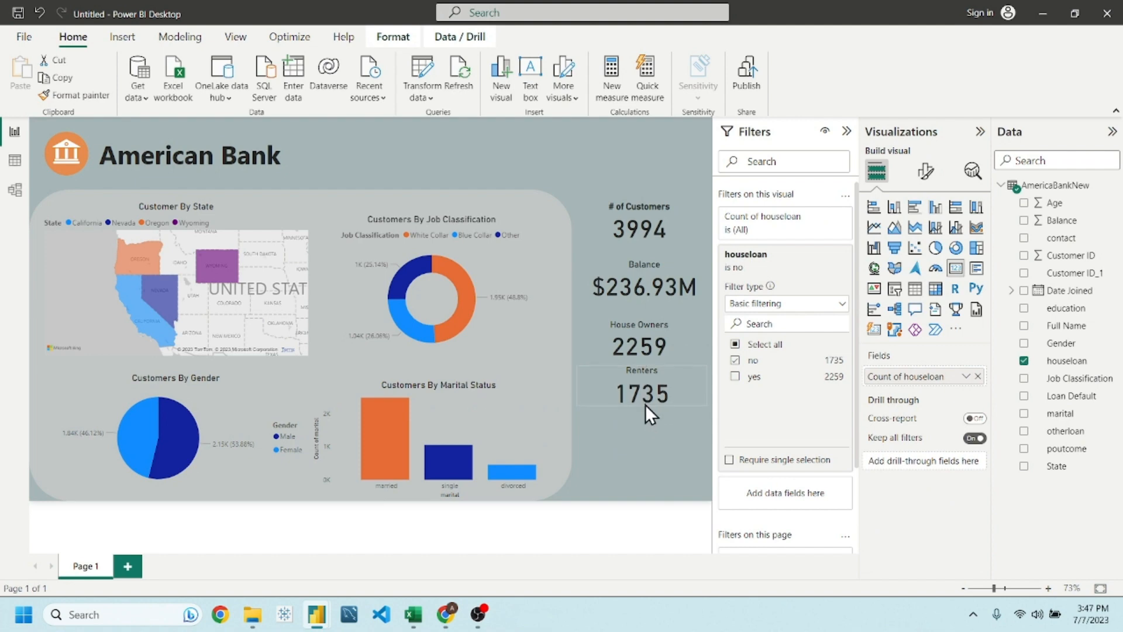
left_click(644, 405)
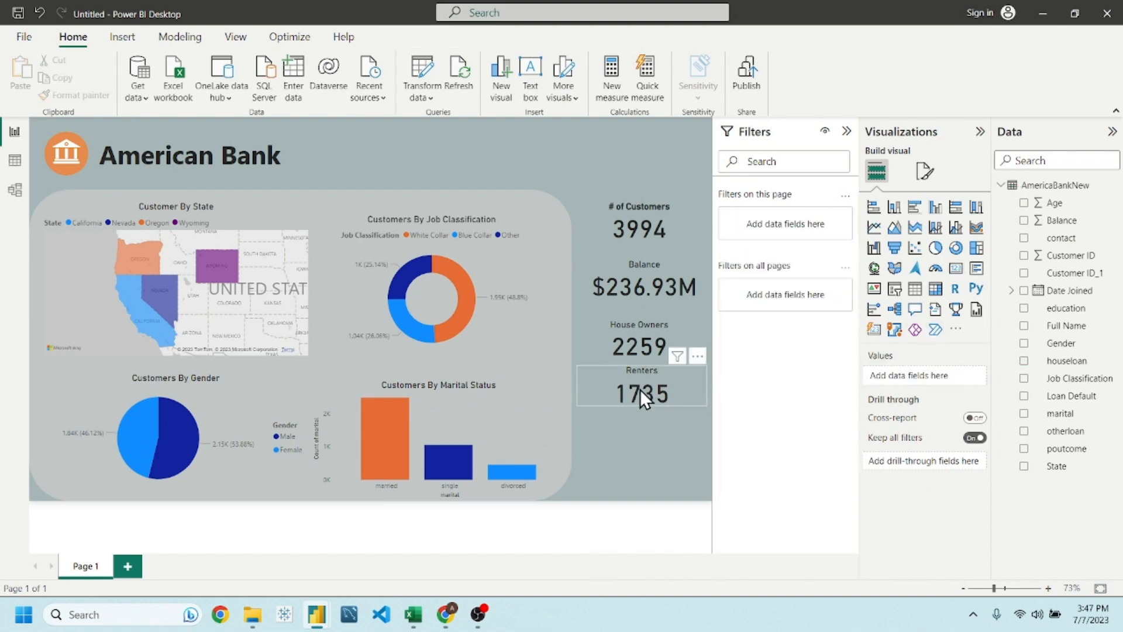
left_click(640, 388)
left_click(643, 447)
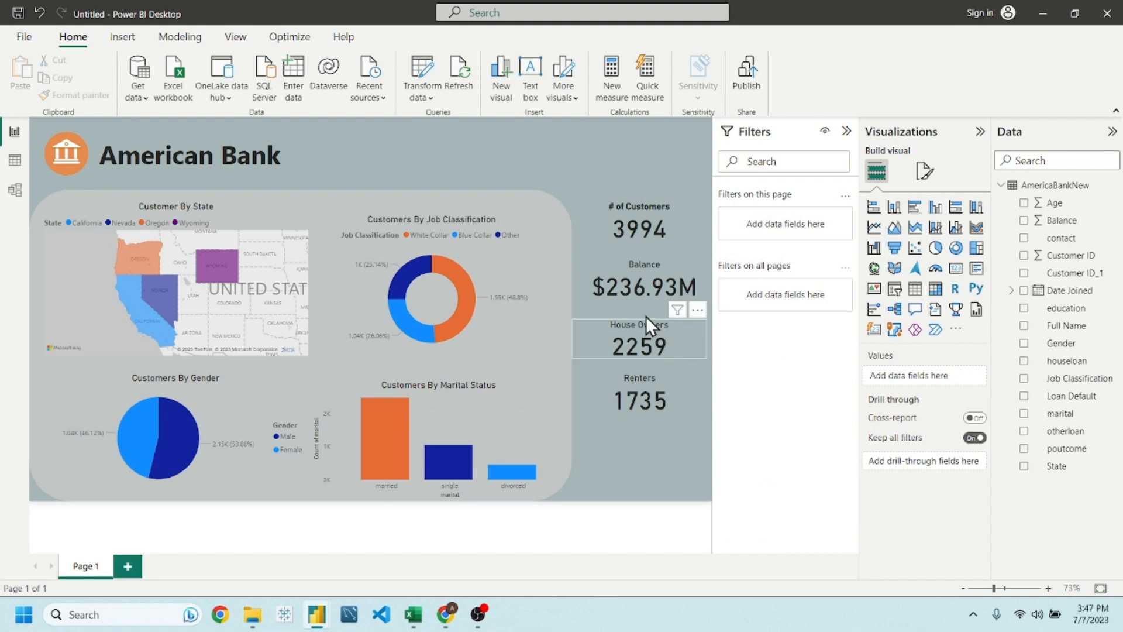
- Move the Balance card slightly up to line it up with the # of Customers card
left_click(645, 273)
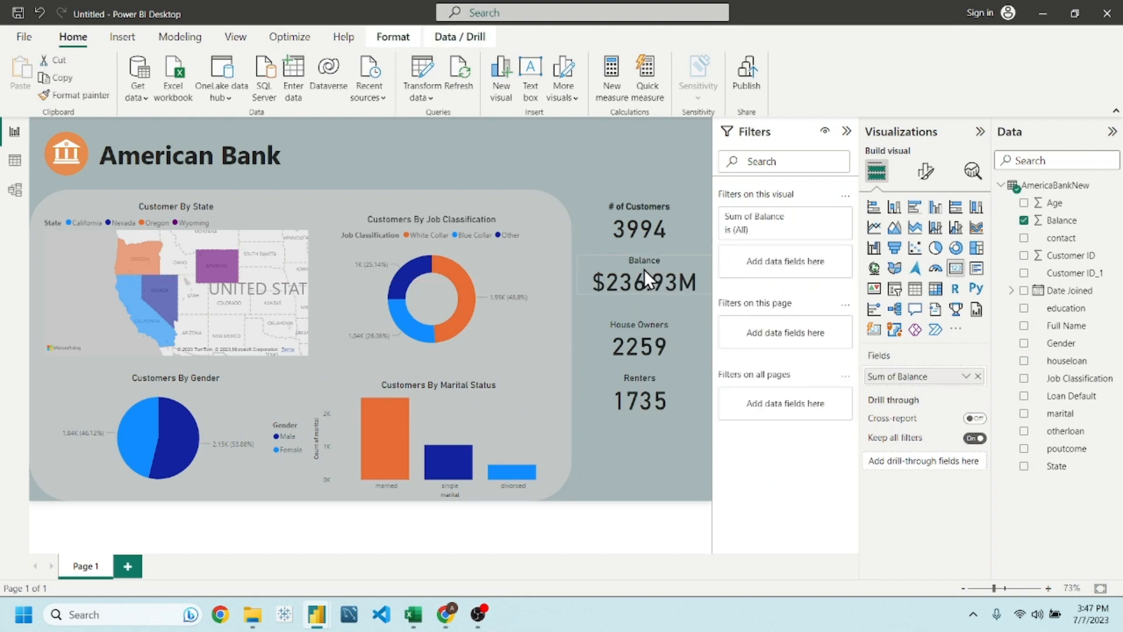
left_click_drag(644, 267, 641, 269)
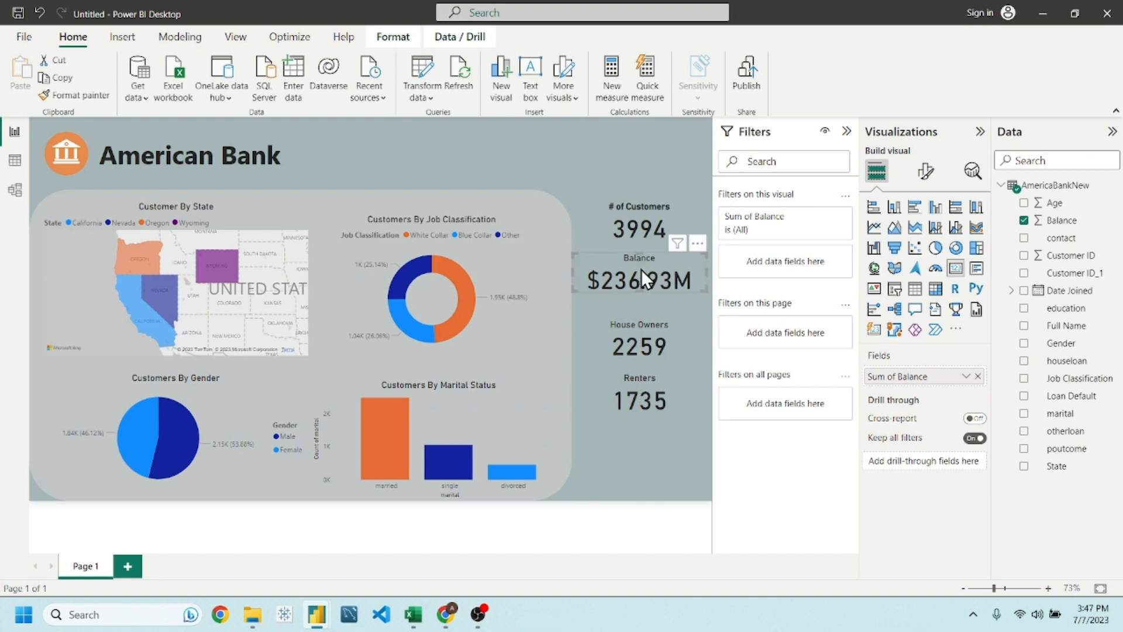
- Add a card visual for the Loan Default field and place it below the Renters card
left_click(655, 465)
left_click(955, 269)
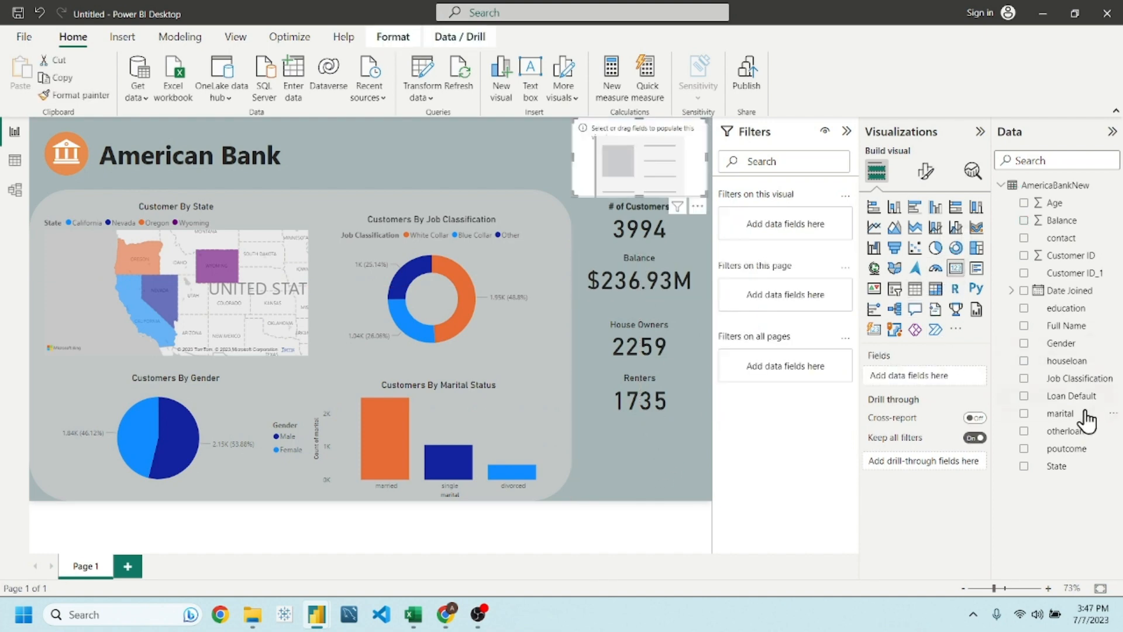
left_click_drag(1073, 398, 947, 375)
left_click_drag(648, 161, 652, 457)
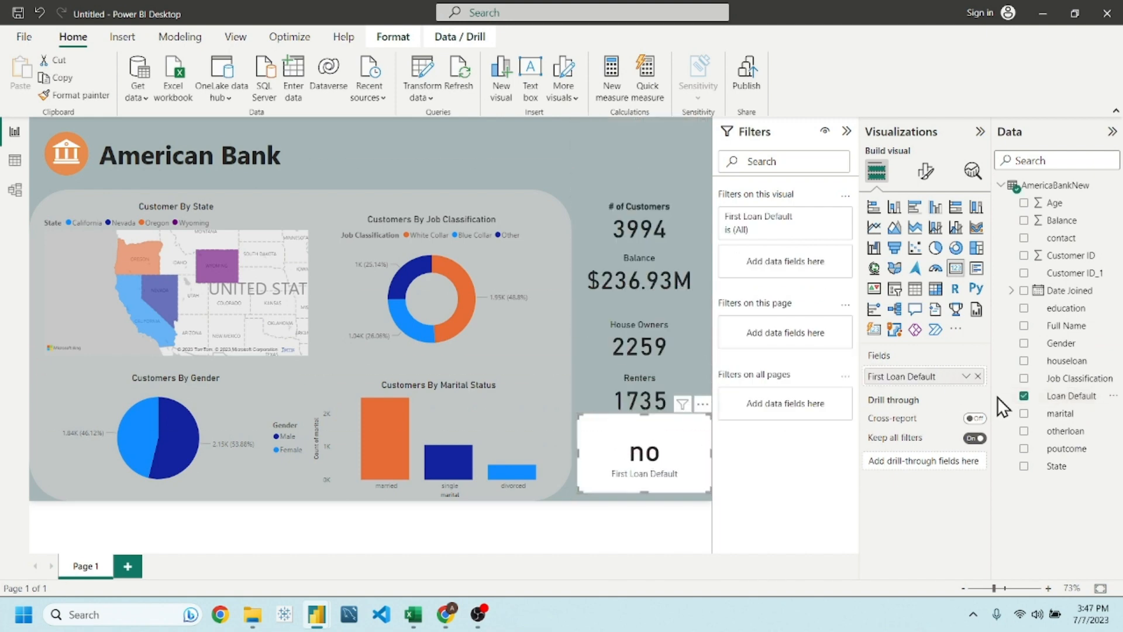
- Summarize the new card's Loan Default field by Count and filter the card to Loan Default yes
left_click(966, 376)
left_click(1002, 469)
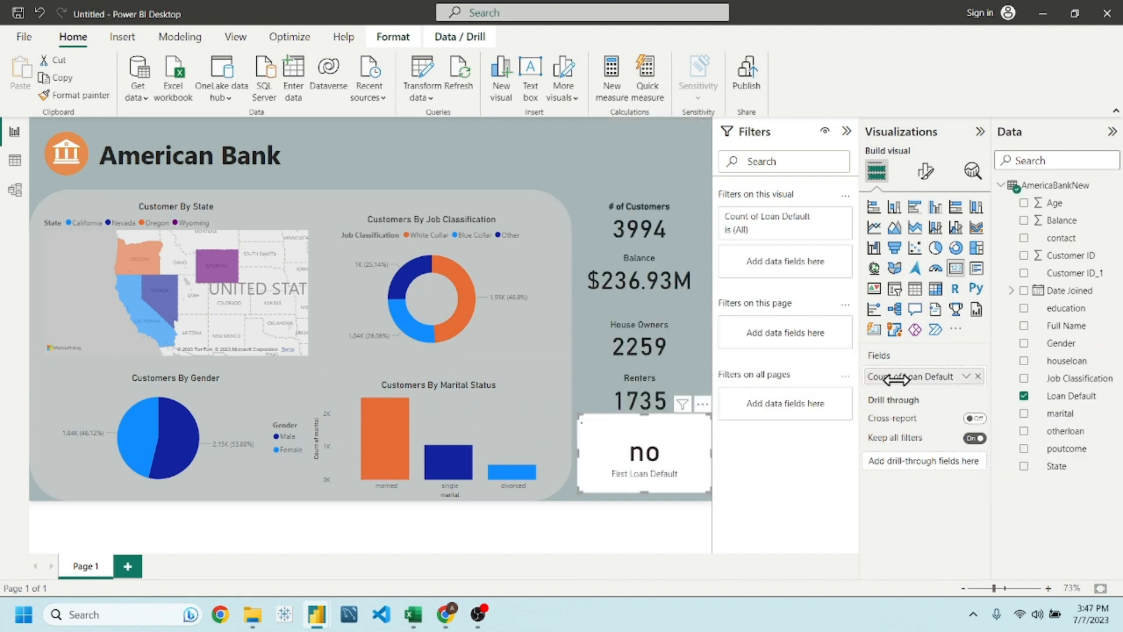
left_click_drag(1068, 402, 809, 253)
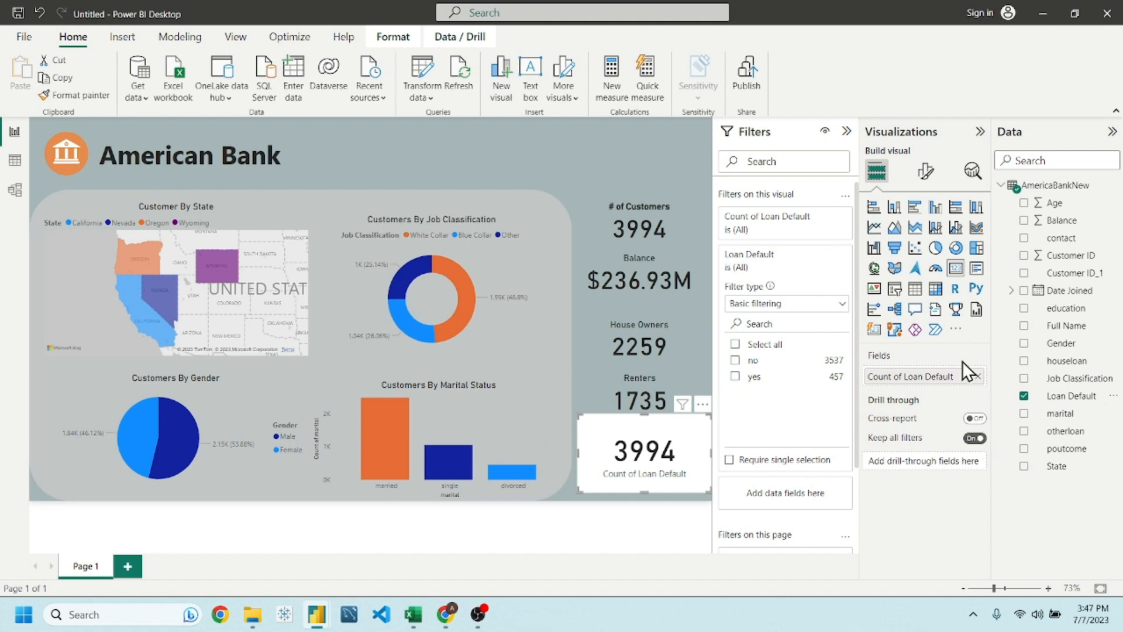
left_click(734, 377)
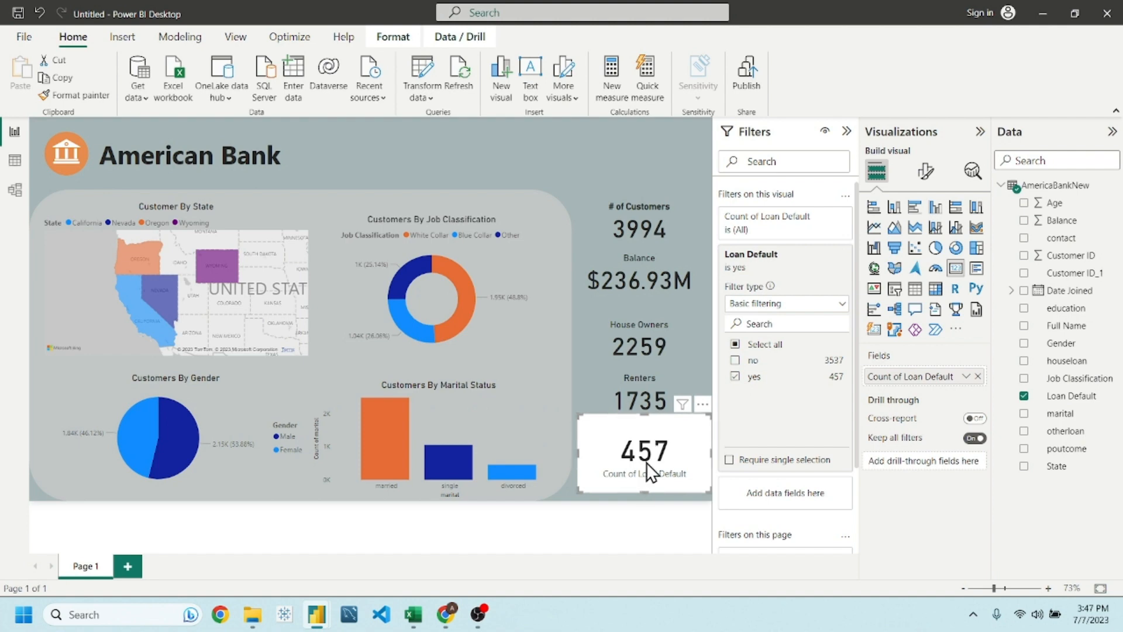
- Turn off the Loan Default card's background
left_click(929, 170)
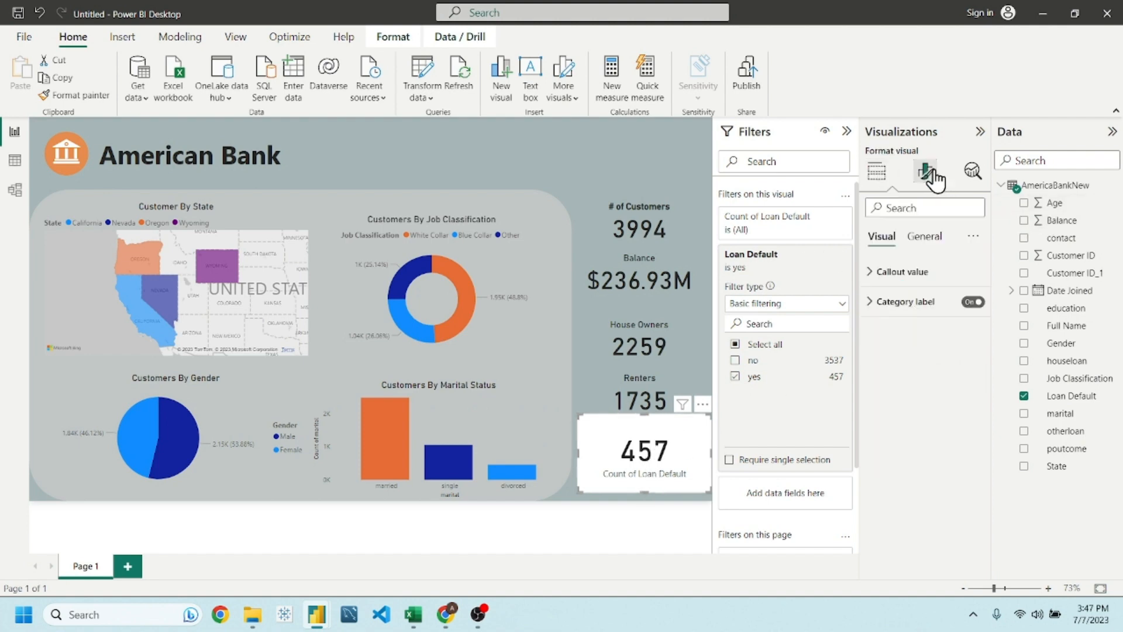
left_click(929, 240)
left_click(954, 337)
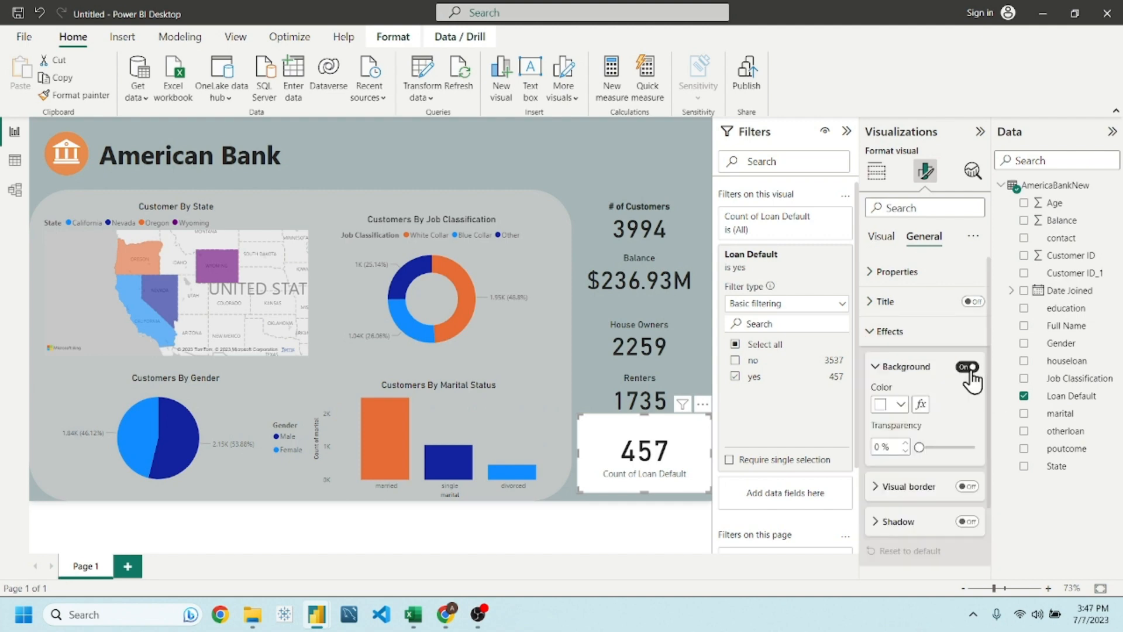
left_click(968, 367)
- Turn off the Loan Default card's category label and reduce its callout value font size
left_click(881, 236)
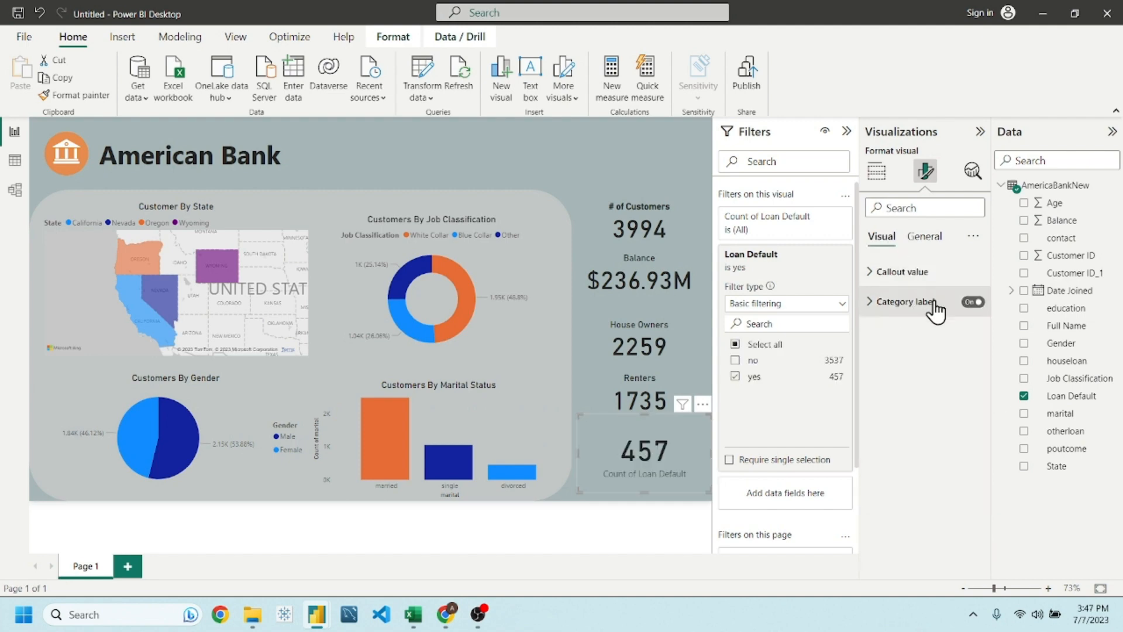
left_click(971, 303)
left_click(903, 275)
left_click(974, 326)
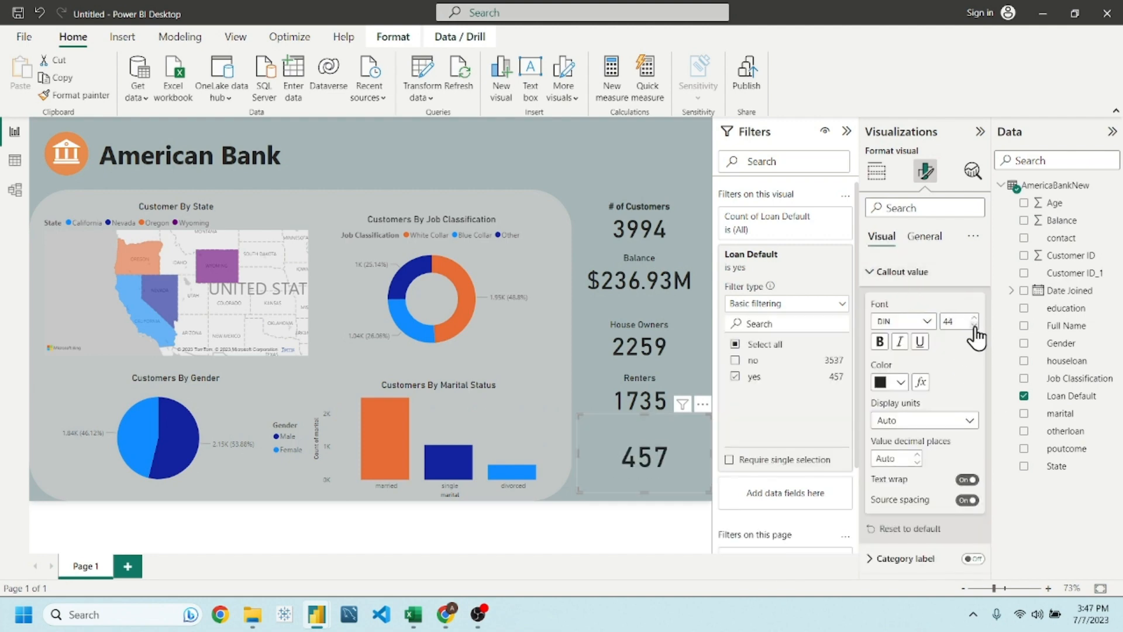
left_click(974, 326)
left_click(974, 326)
left_click(974, 325)
left_click(974, 326)
left_click(974, 326)
- Give the Loan Default card the title Loan Defaluters and center the title
left_click(936, 245)
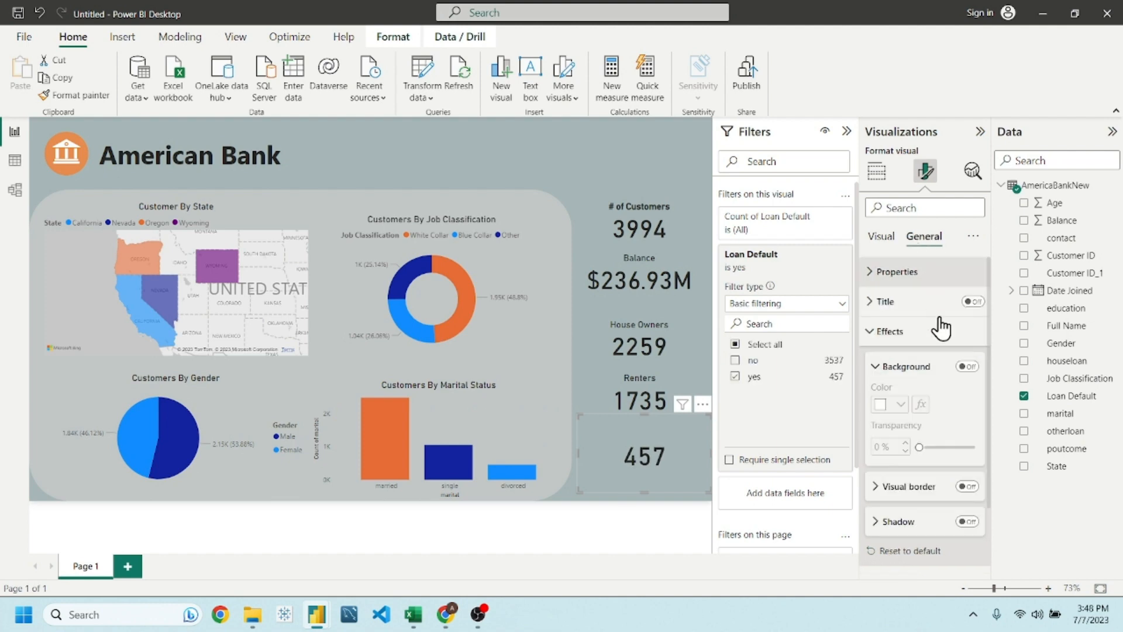
left_click(935, 310)
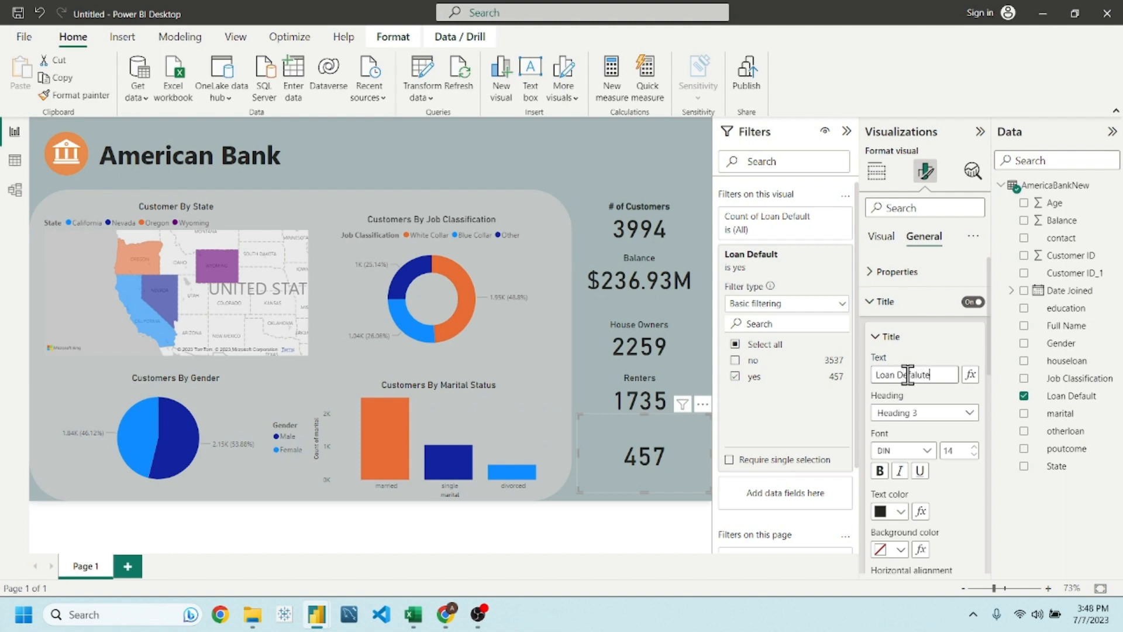
scroll(925, 468, "down", 3)
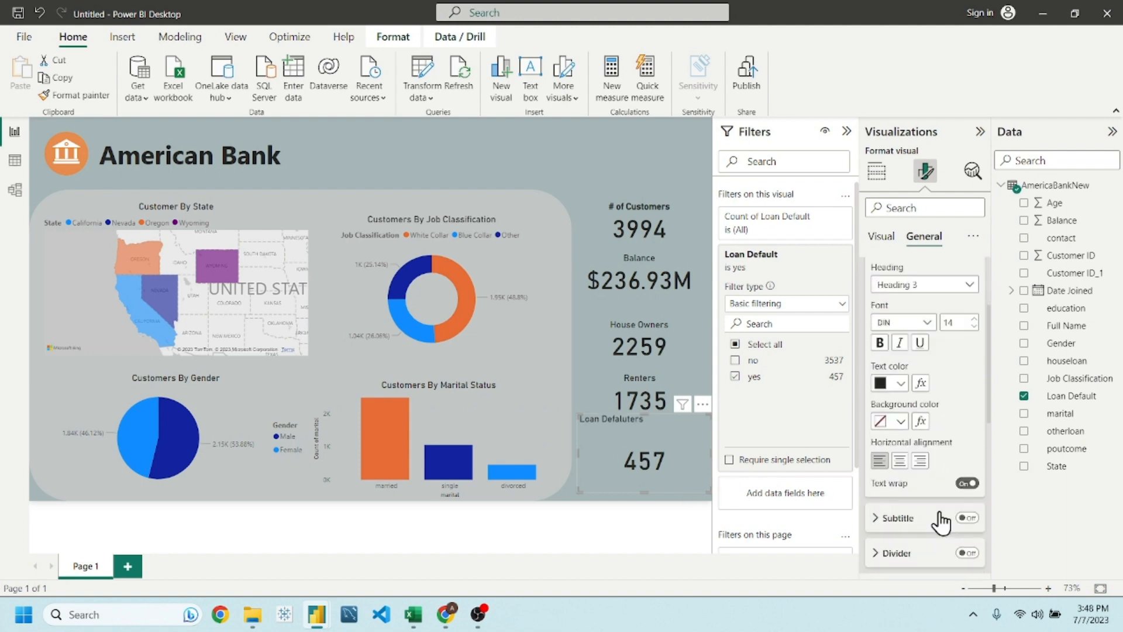
left_click(900, 399)
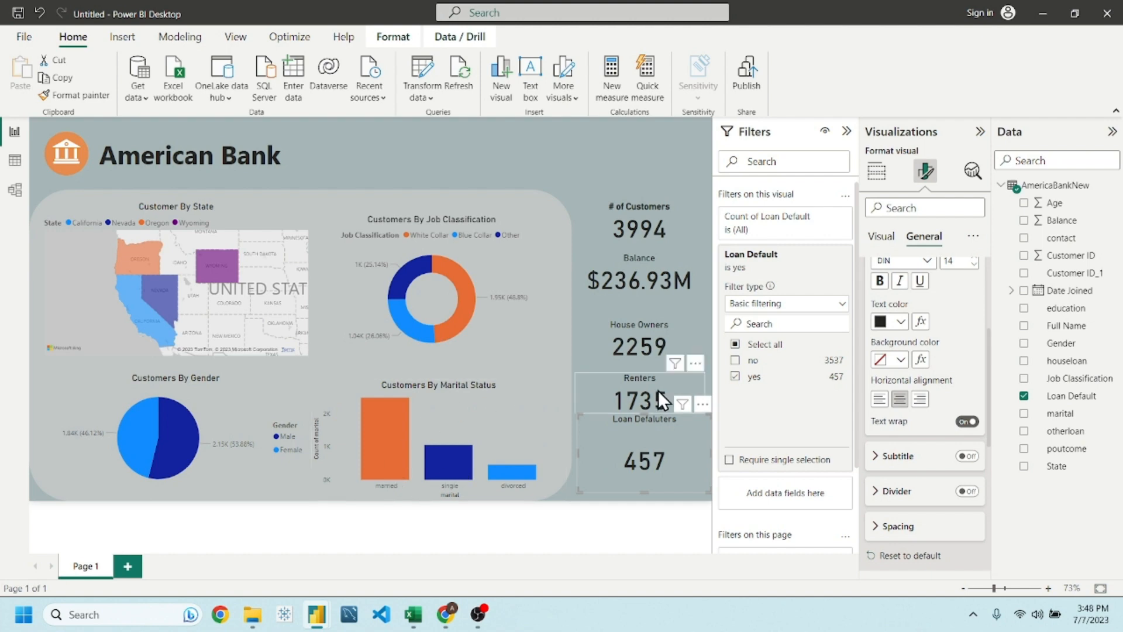
- Shorten the Loan Defaluters card to fit its value and move it down slightly below Renters
left_click_drag(644, 488, 644, 468)
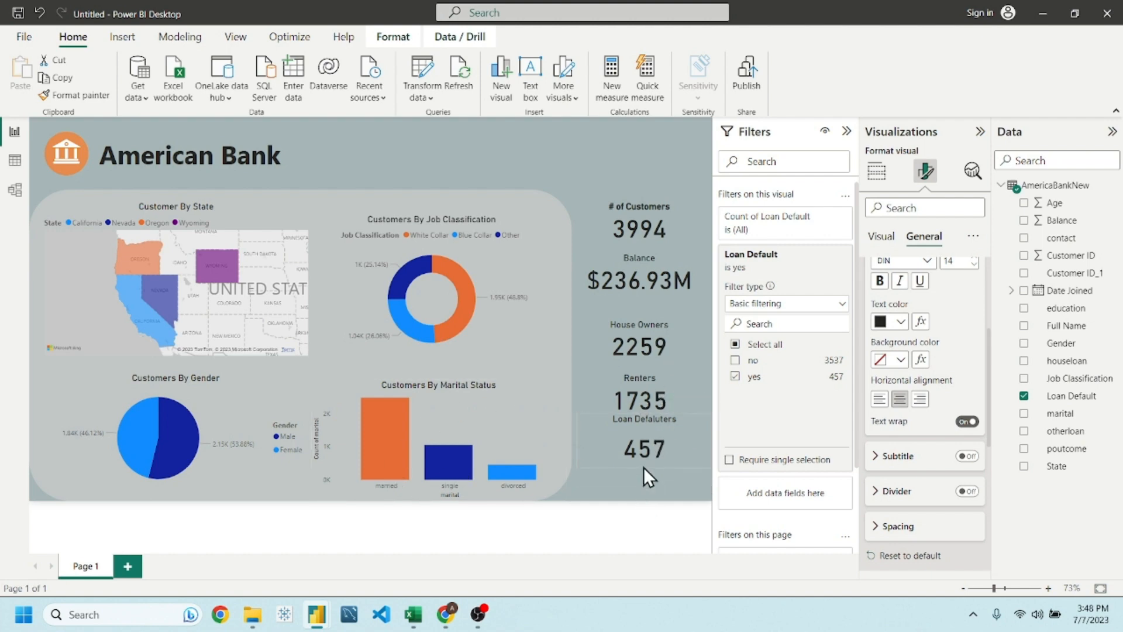
left_click_drag(691, 432, 689, 451)
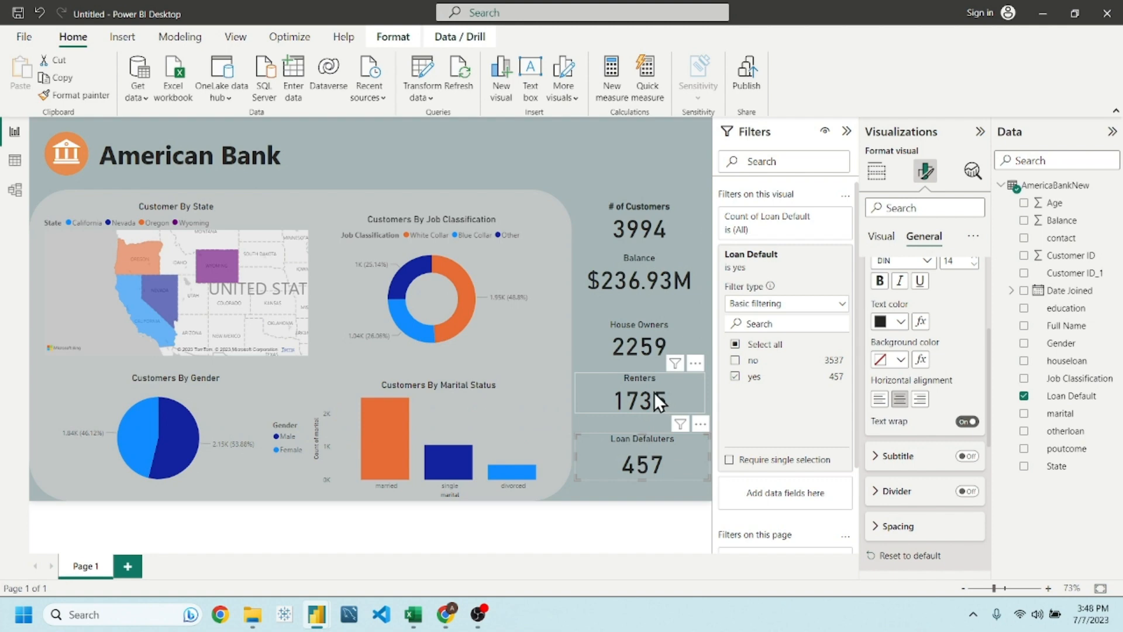
left_click(602, 172)
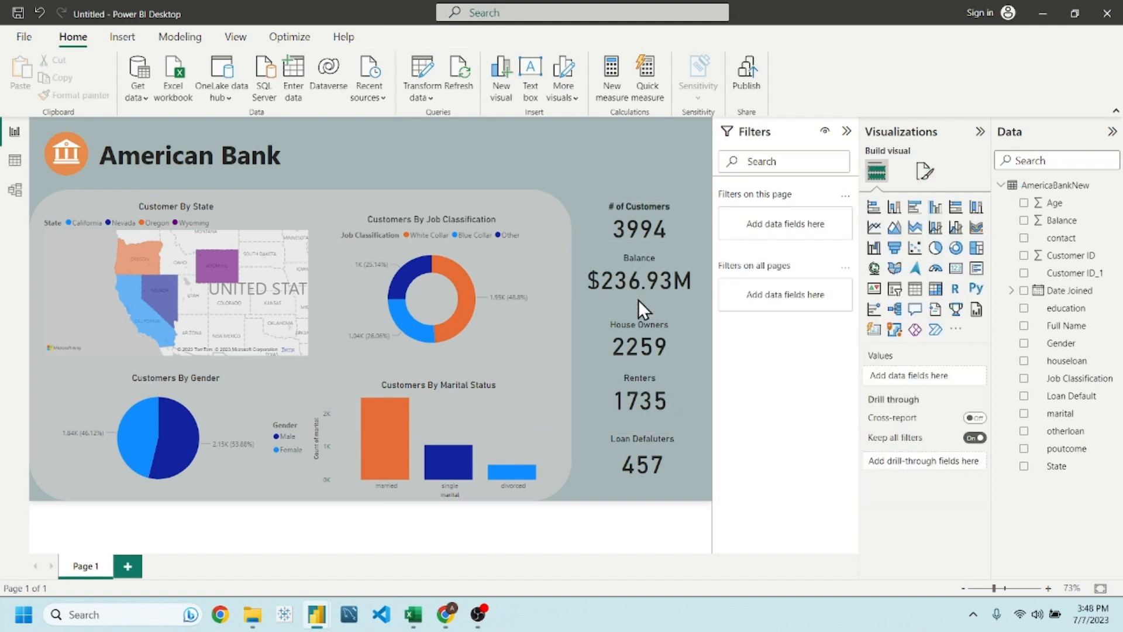
- Move the Balance card down slightly to even the spacing between # of Customers and House Owners
left_click_drag(627, 269, 630, 277)
left_click(636, 173)
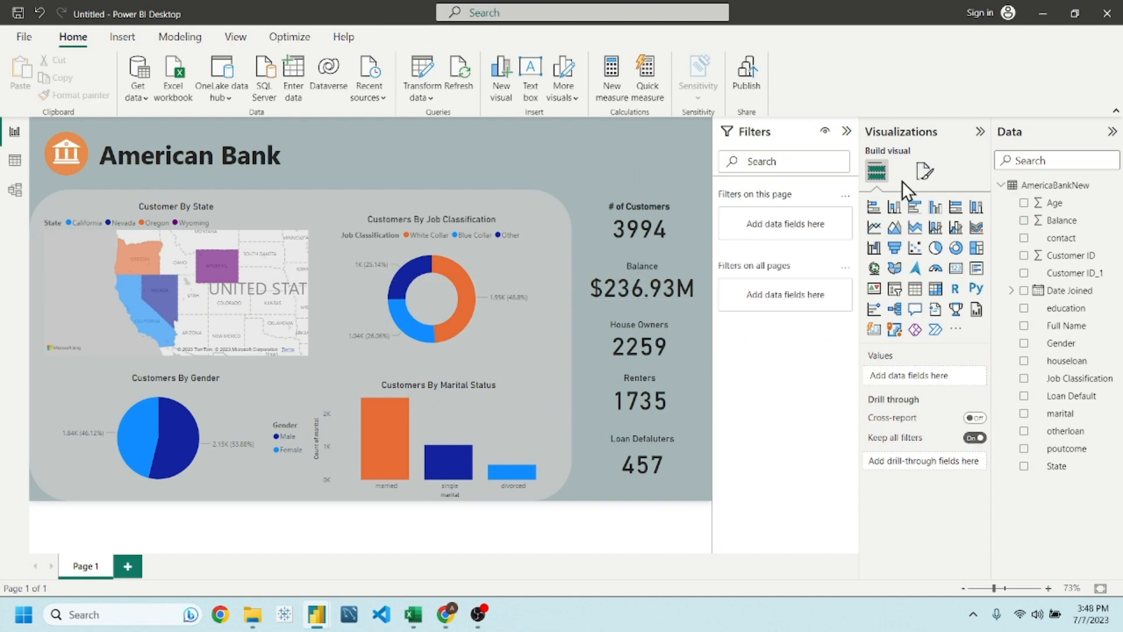
- Add a slicer for the Date Joined field
left_click(924, 171)
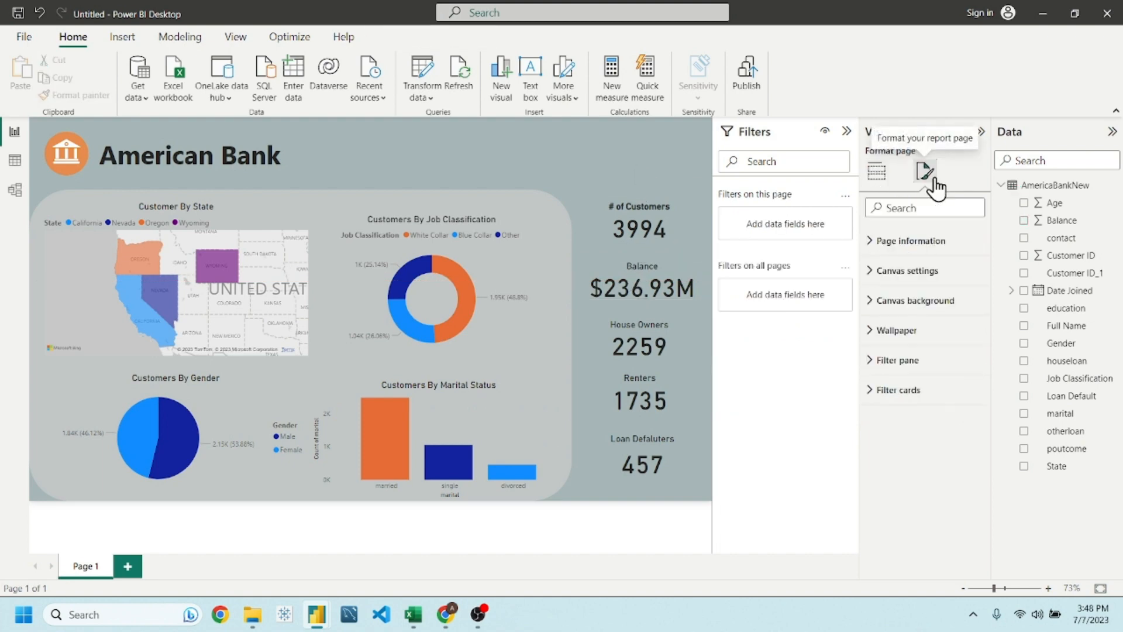
left_click(878, 175)
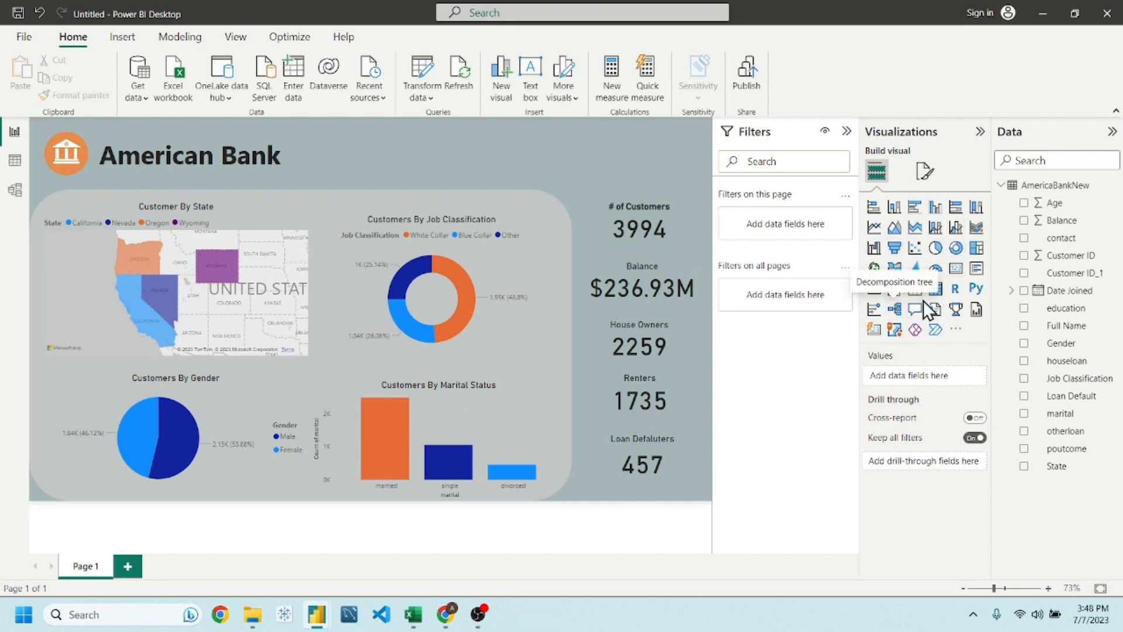
left_click(895, 289)
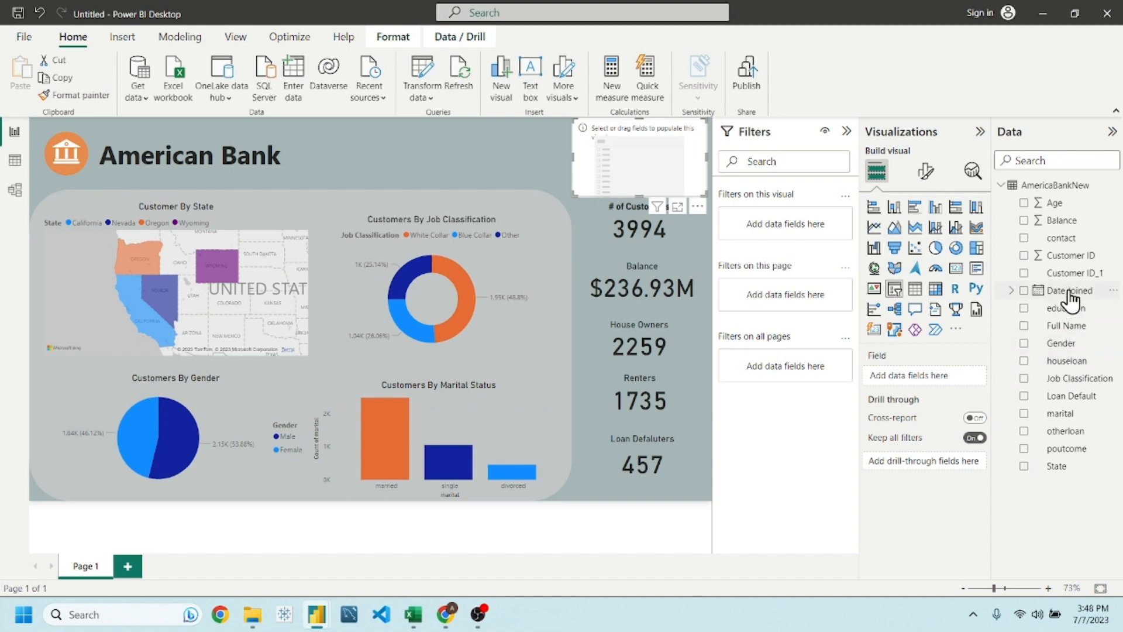
left_click_drag(1070, 299, 932, 381)
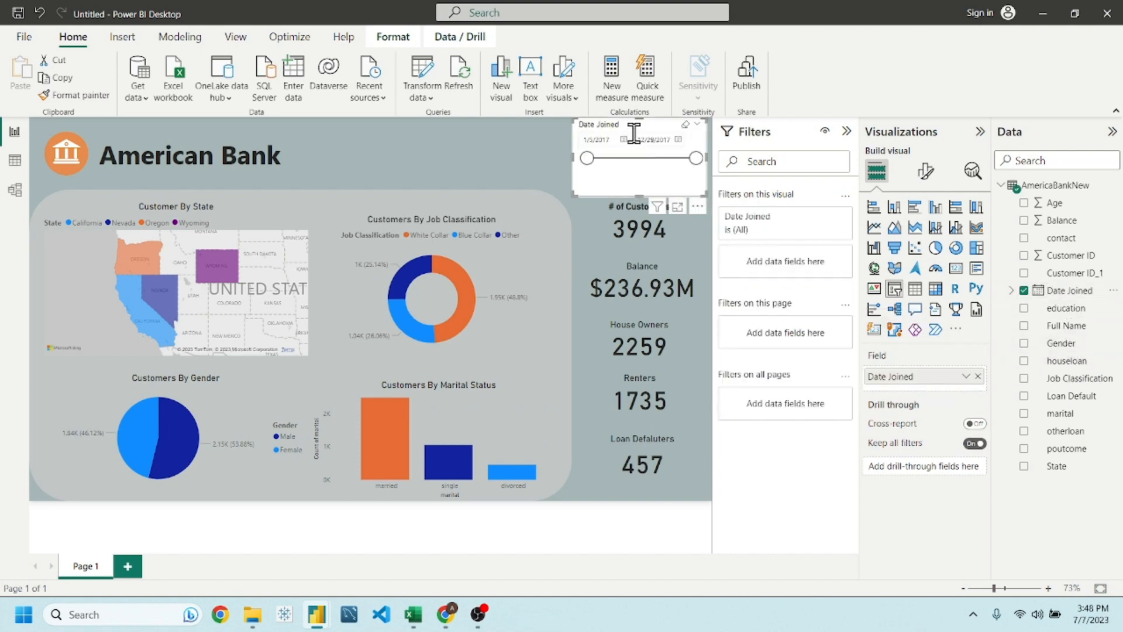
left_click_drag(706, 177, 709, 177)
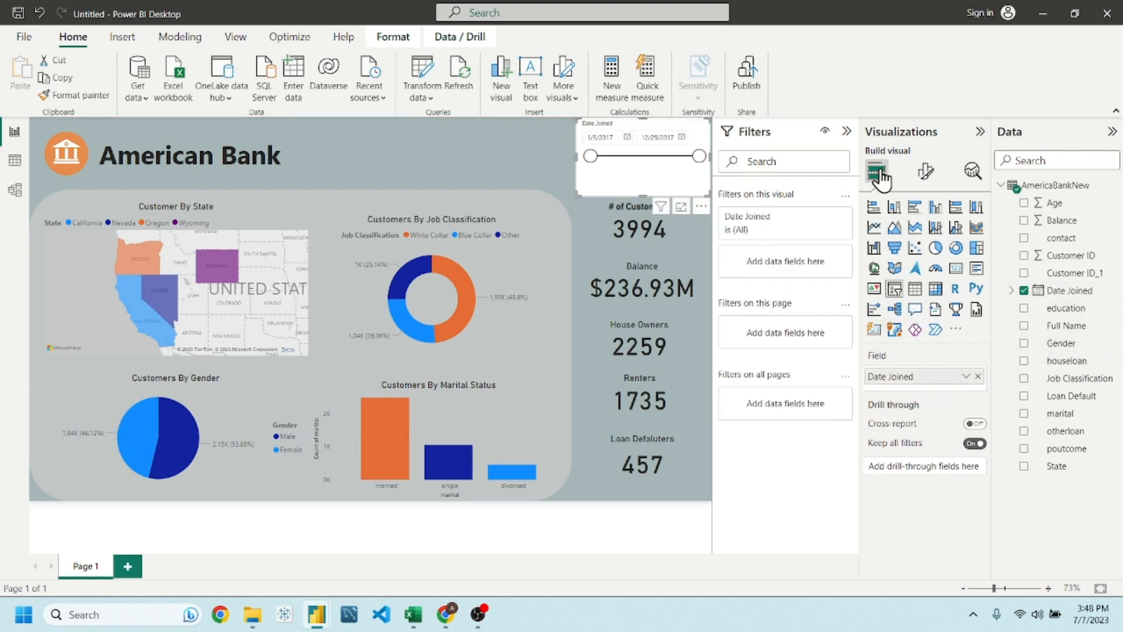
- Turn off the Date Joined slicer's background and place the slicer beside the American Bank title
left_click(925, 171)
left_click(924, 236)
left_click(927, 330)
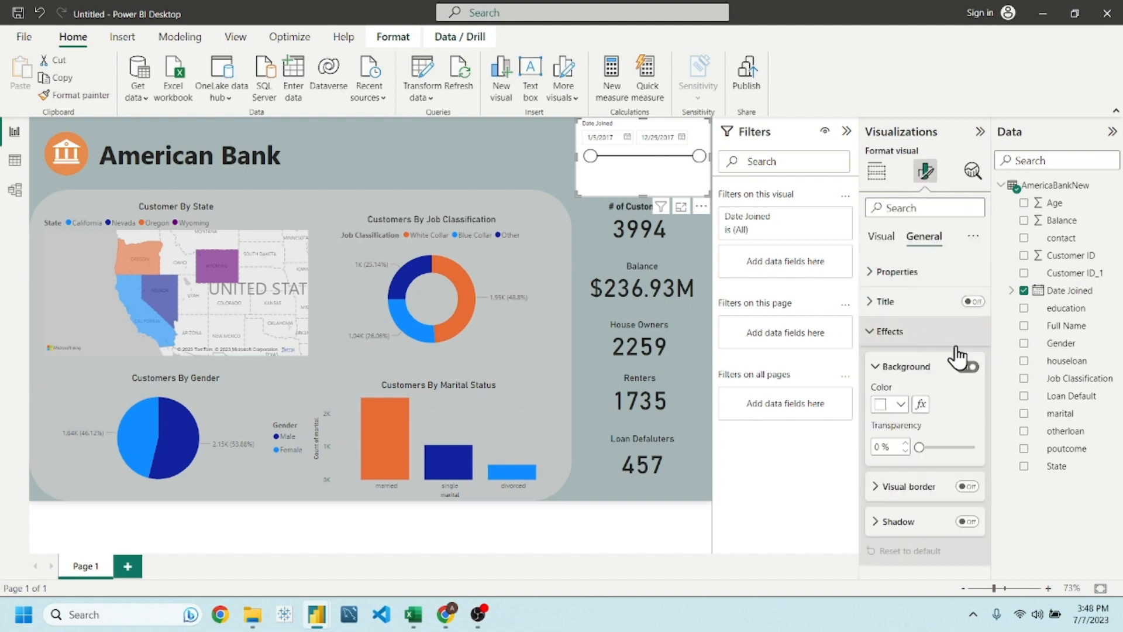
left_click(968, 367)
left_click_drag(597, 174, 333, 175)
left_click(439, 167)
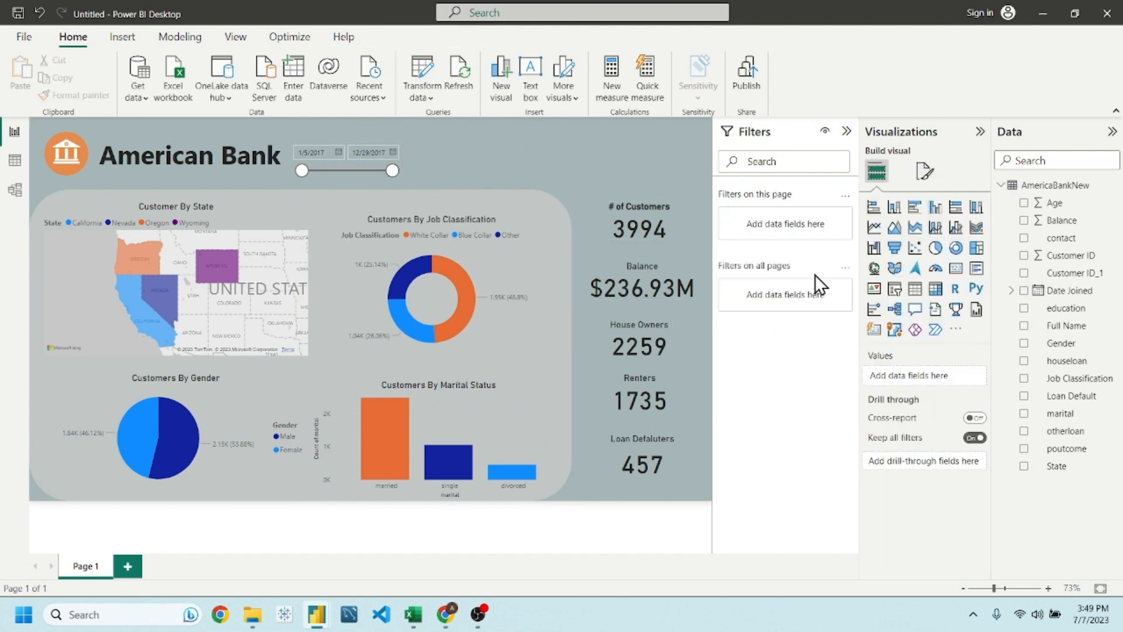
- Add a slicer for the education field and turn off its background
left_click(894, 288)
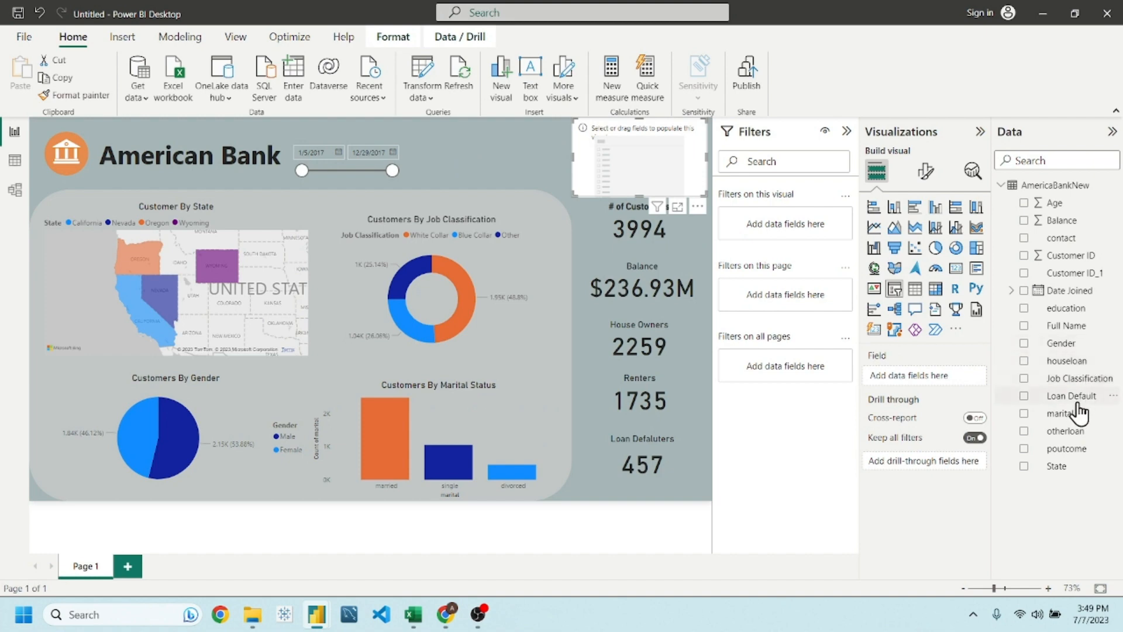
left_click_drag(1069, 308, 966, 380)
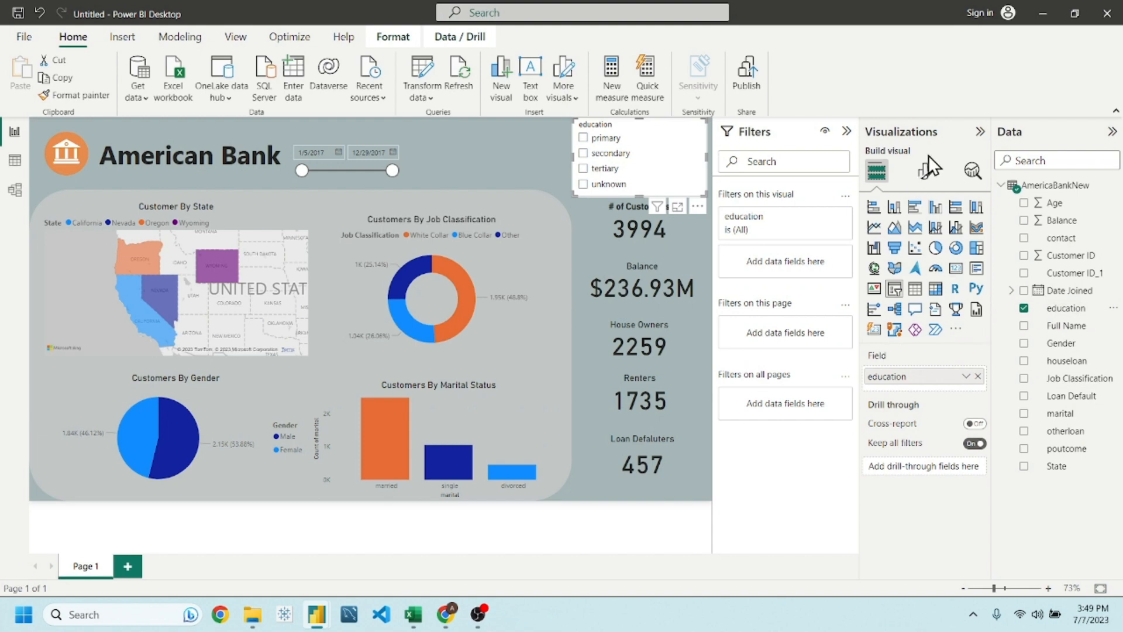
left_click(926, 170)
left_click(924, 237)
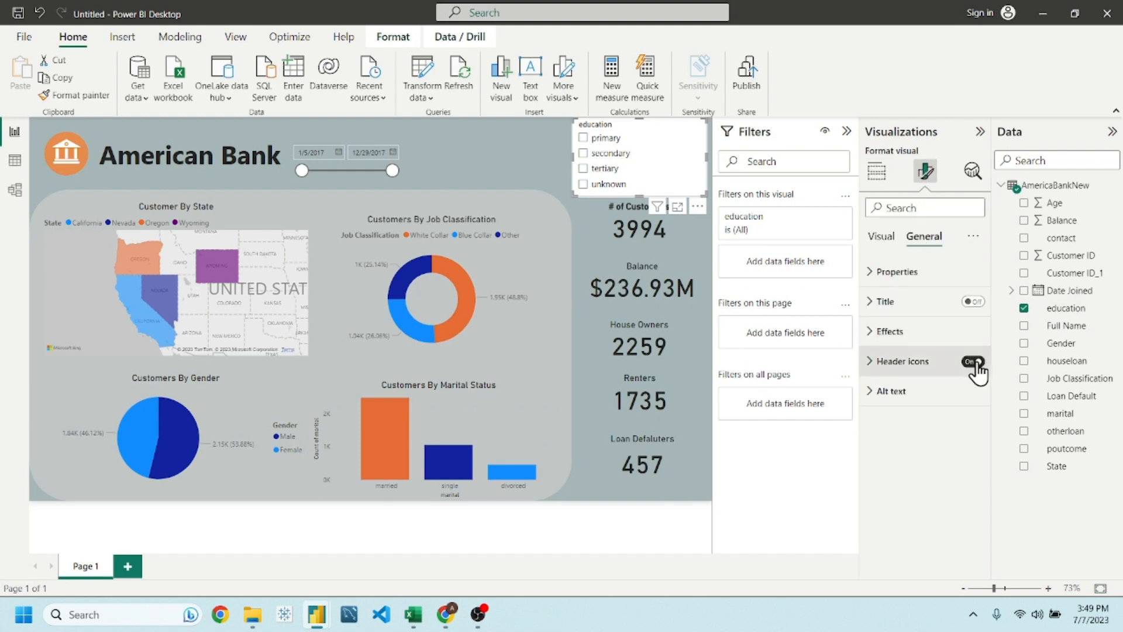
left_click(948, 332)
left_click(968, 371)
left_click(885, 331)
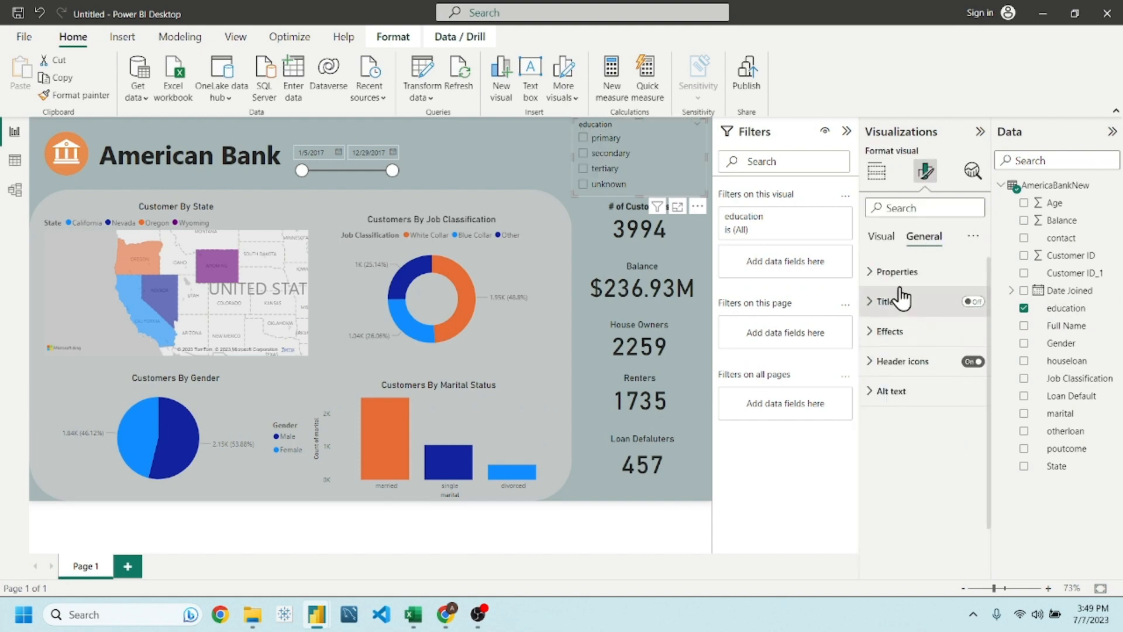
- Set the education slicer's style to Dropdown
left_click(883, 237)
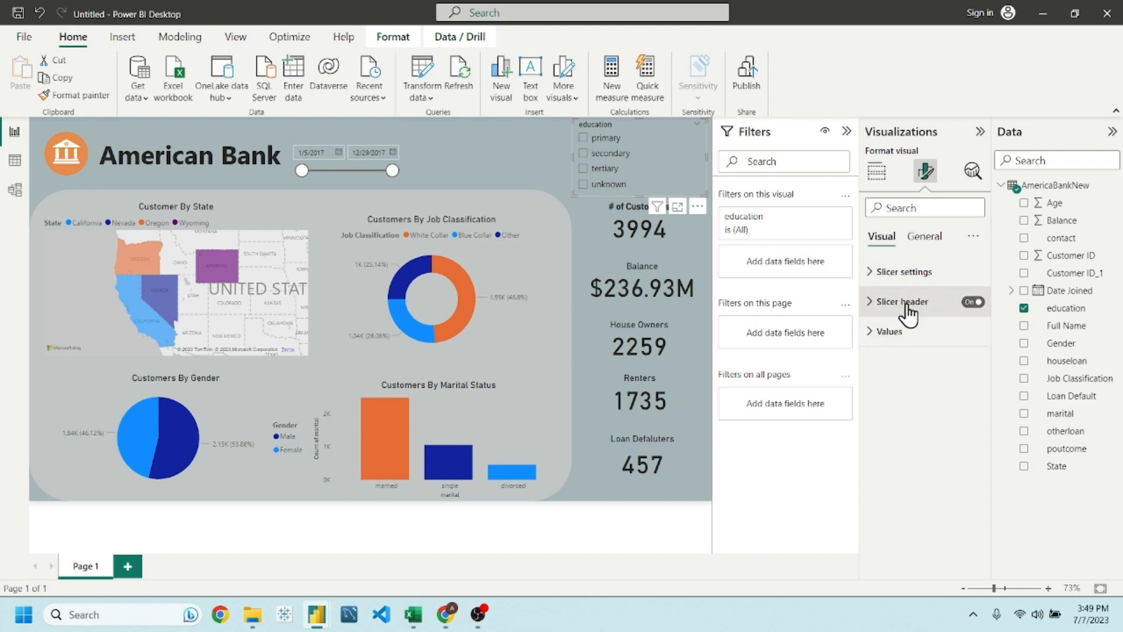
left_click(904, 273)
left_click(913, 346)
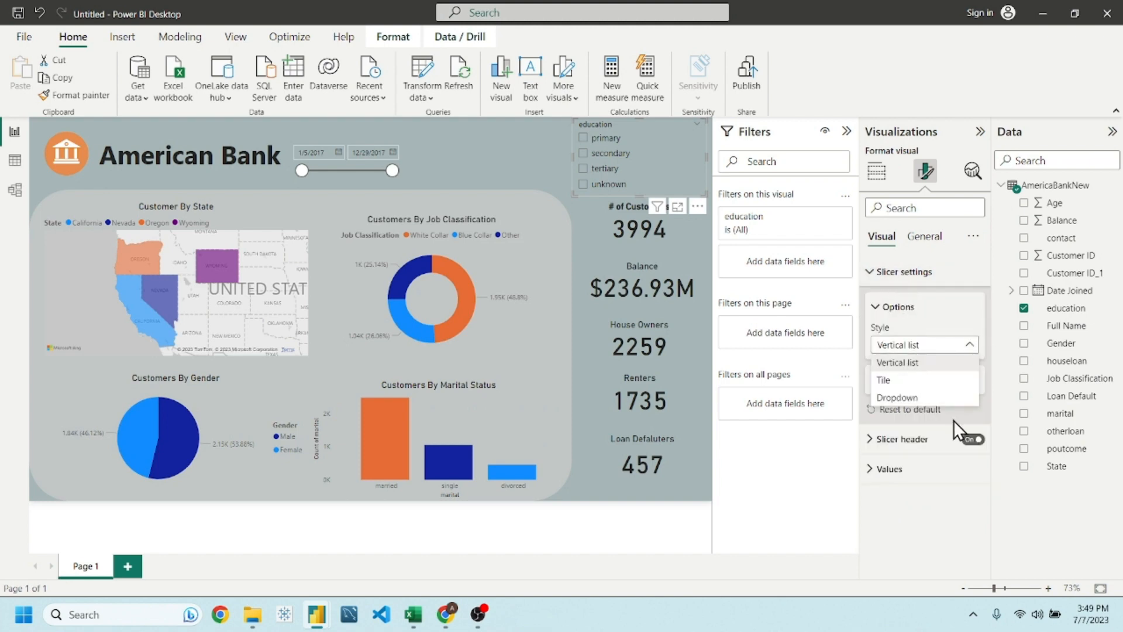
left_click(915, 398)
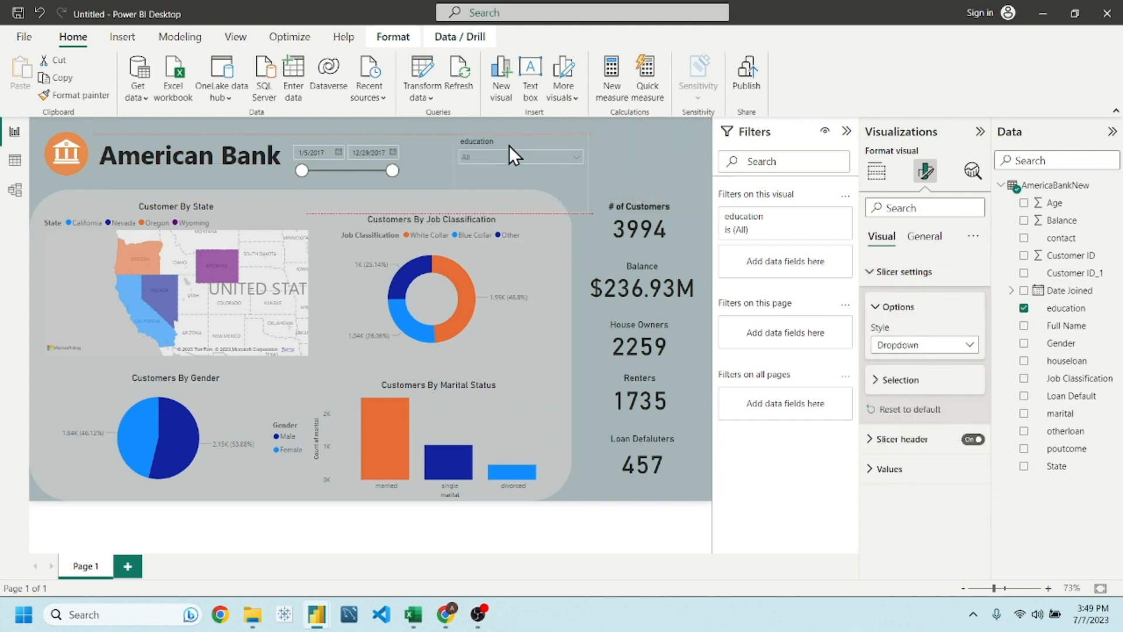
- Place the education slicer beside the Date Joined slicer in the header and shorten it to fit
left_click_drag(510, 146, 477, 149)
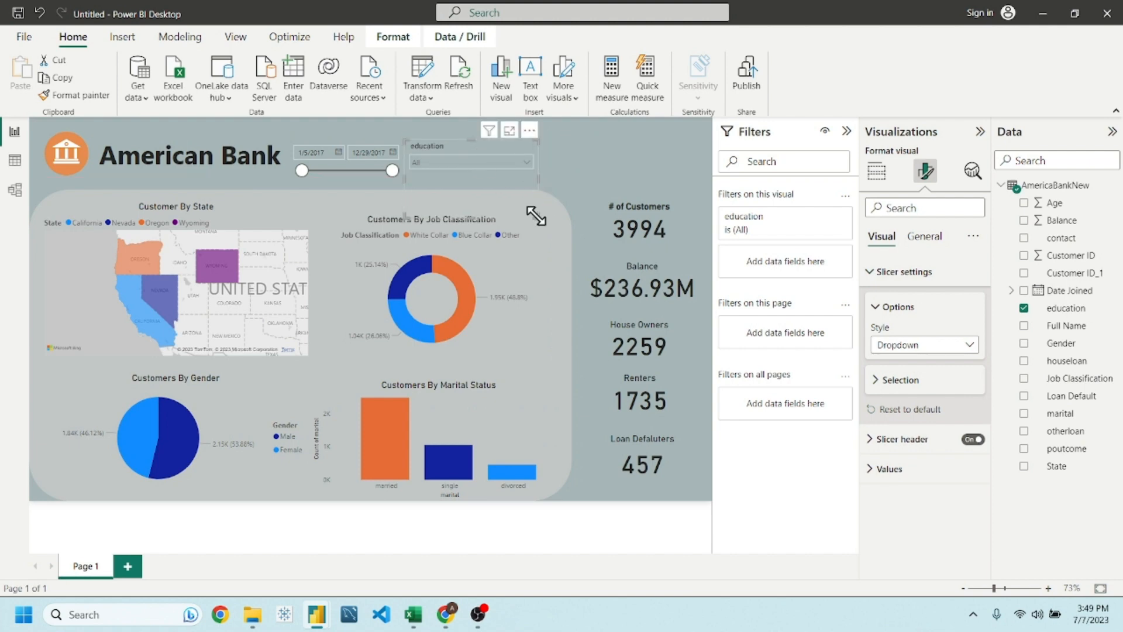
left_click_drag(471, 217, 466, 146)
left_click(572, 156)
left_click(571, 159)
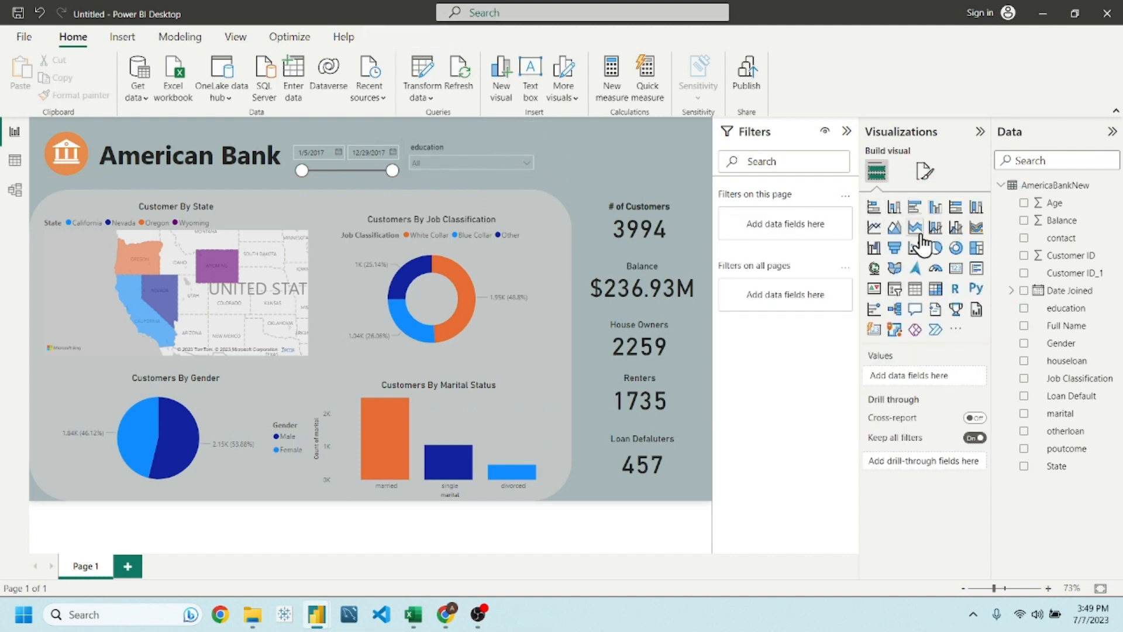
- Add a slicer for the contact field and turn off its background
left_click(893, 287)
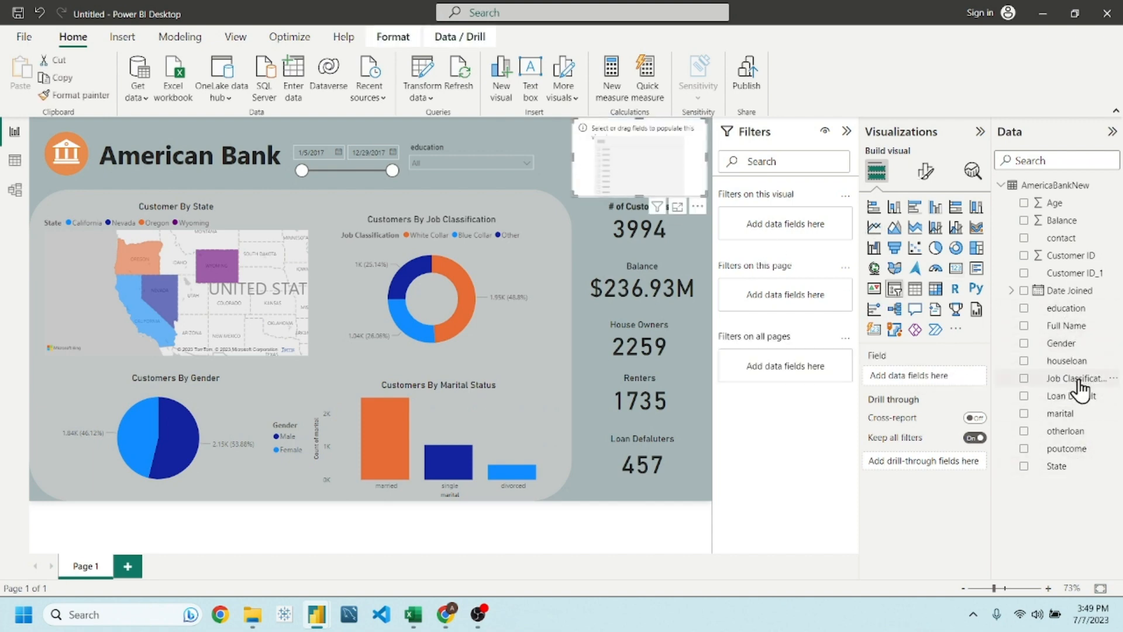
left_click_drag(1061, 238, 925, 375)
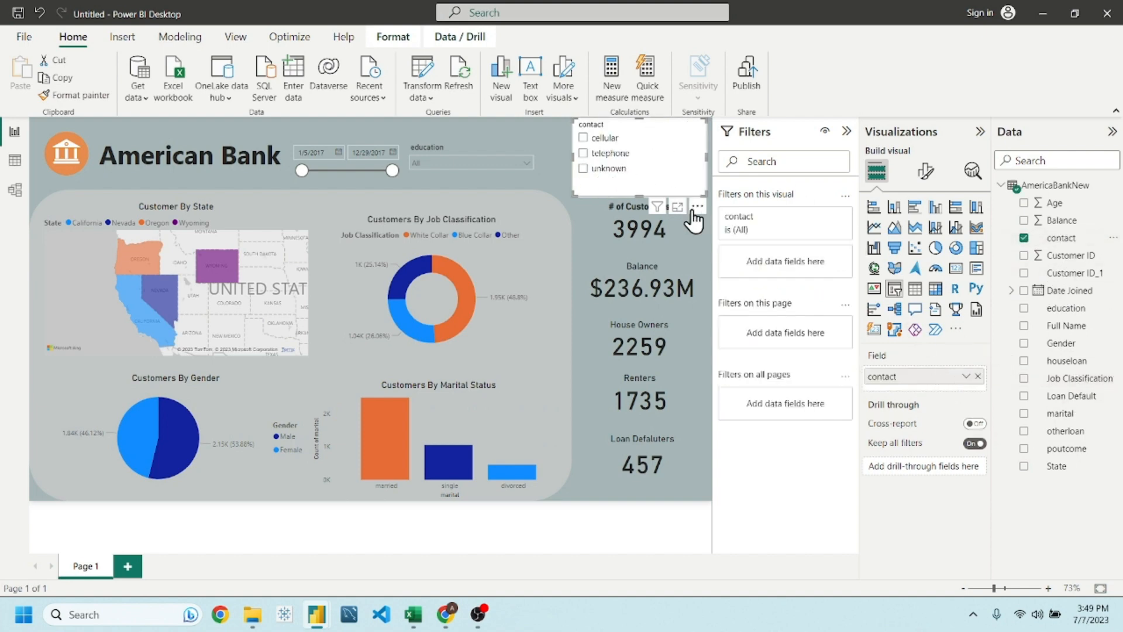
left_click(925, 172)
left_click(924, 237)
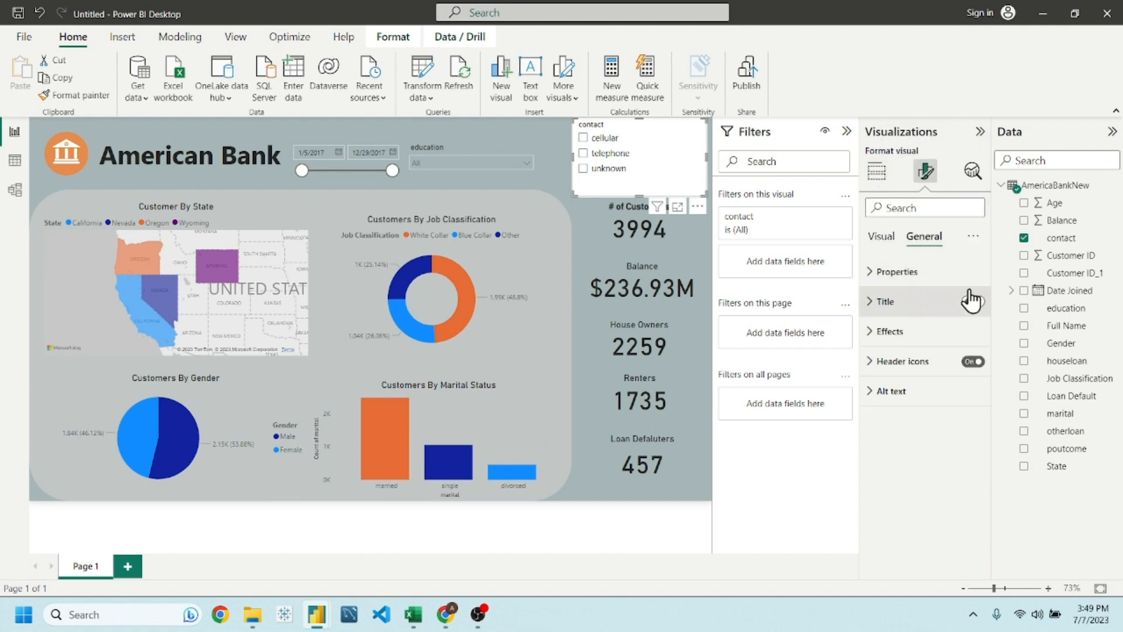
left_click(957, 331)
left_click(971, 367)
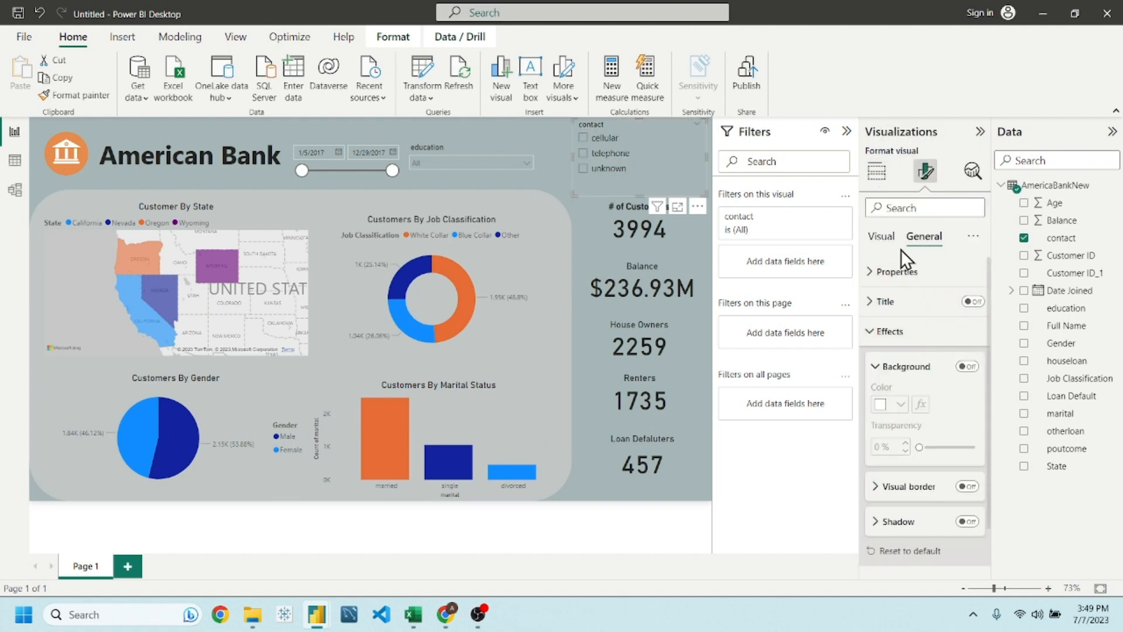
- Set the contact slicer's style to Tile
left_click(882, 236)
left_click(918, 278)
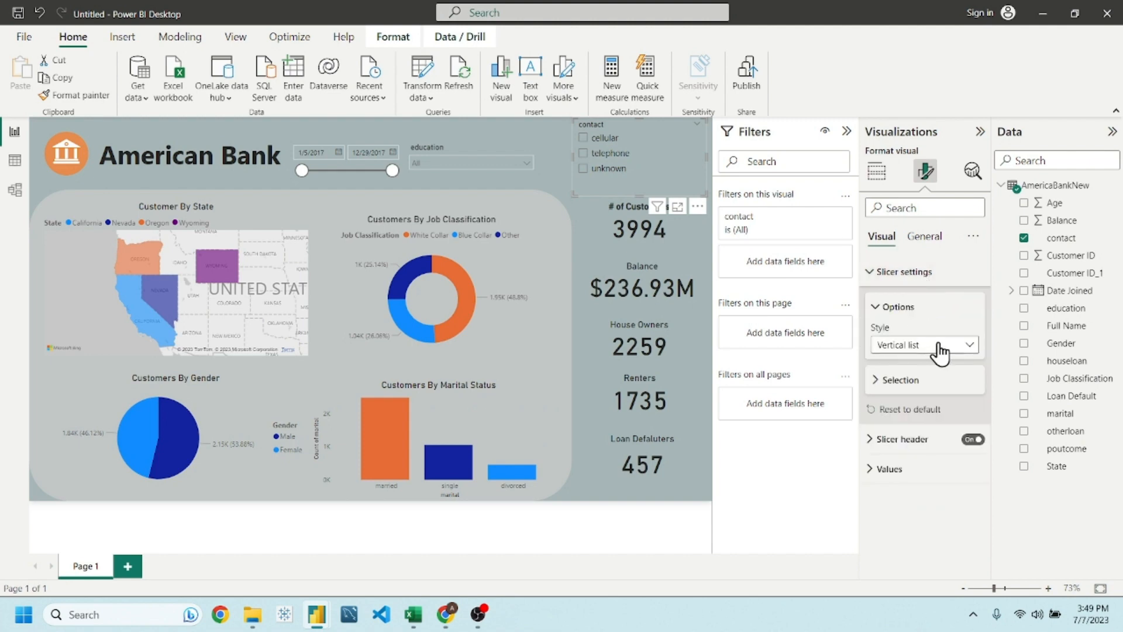
left_click(935, 345)
left_click(907, 381)
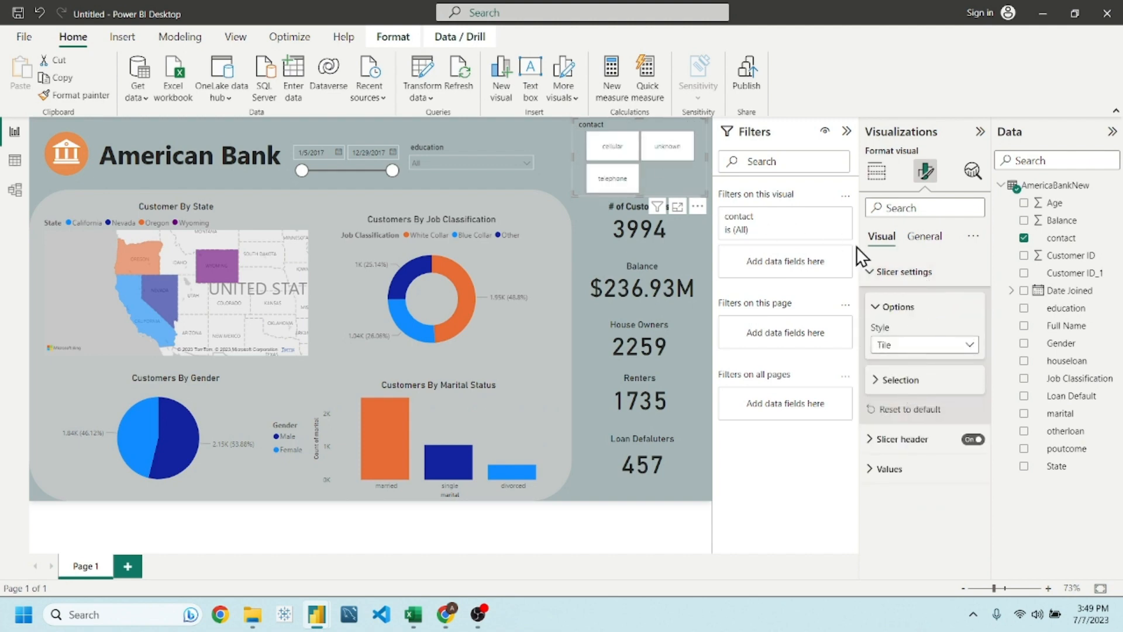
- Resize the contact slicer so its three tiles fit in one row and place it beside the education slicer in the header
left_click_drag(679, 174, 718, 160)
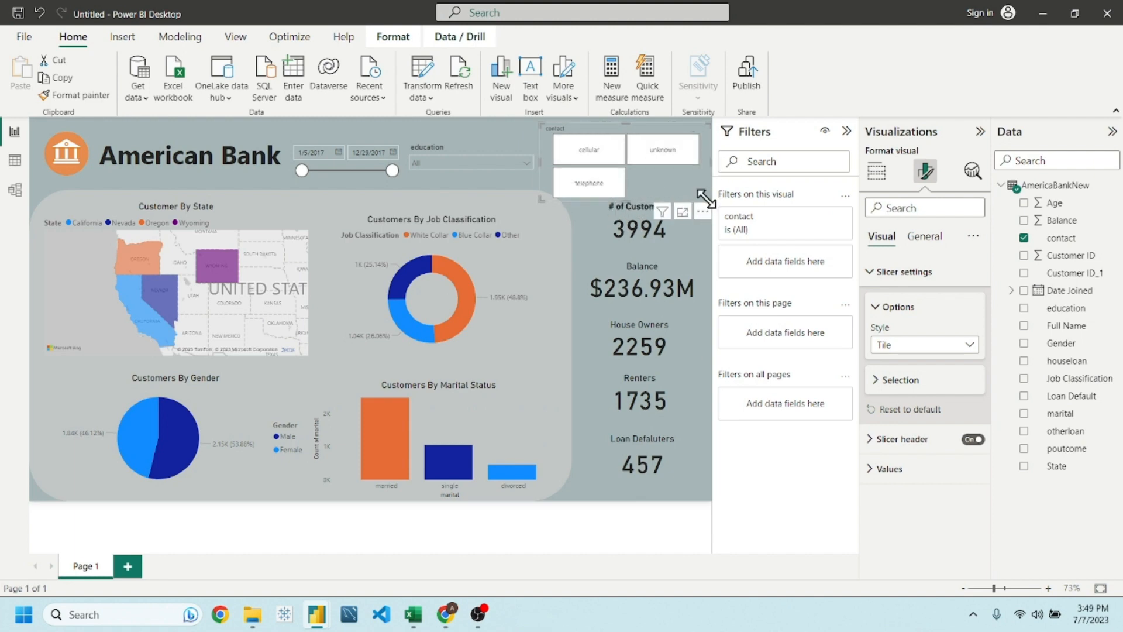
left_click_drag(710, 199, 704, 152)
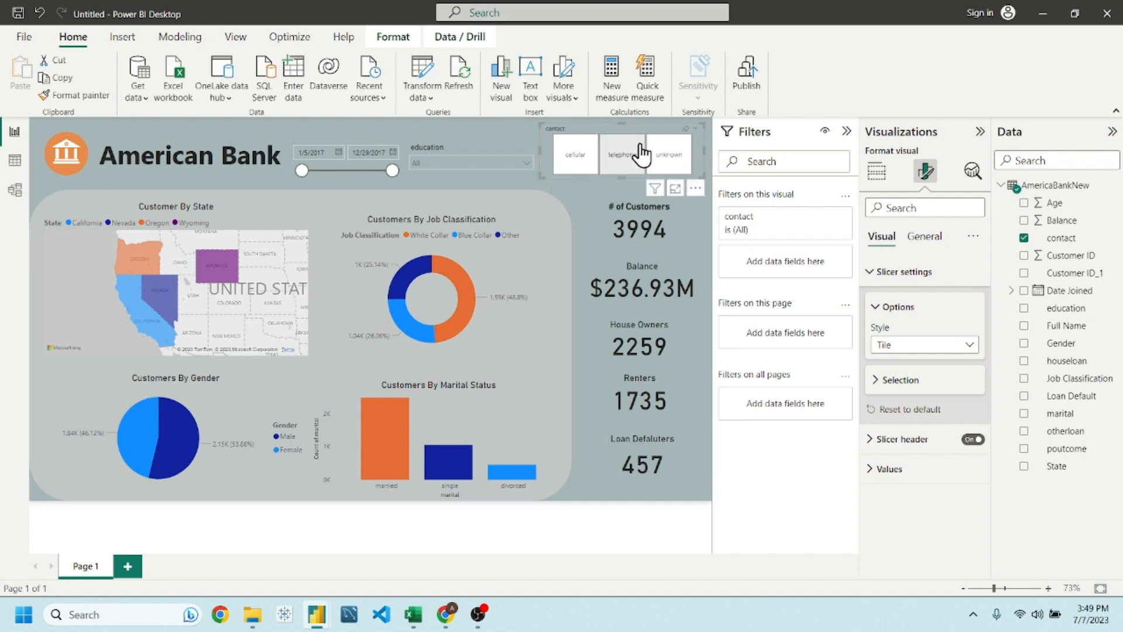
left_click_drag(621, 122, 618, 146)
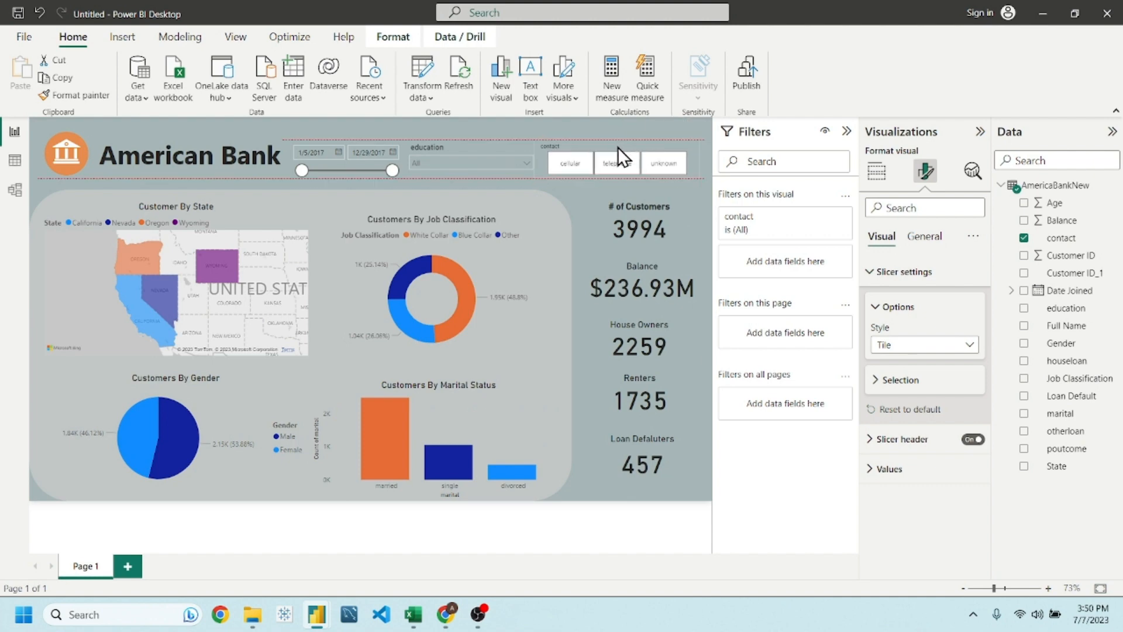
left_click(456, 133)
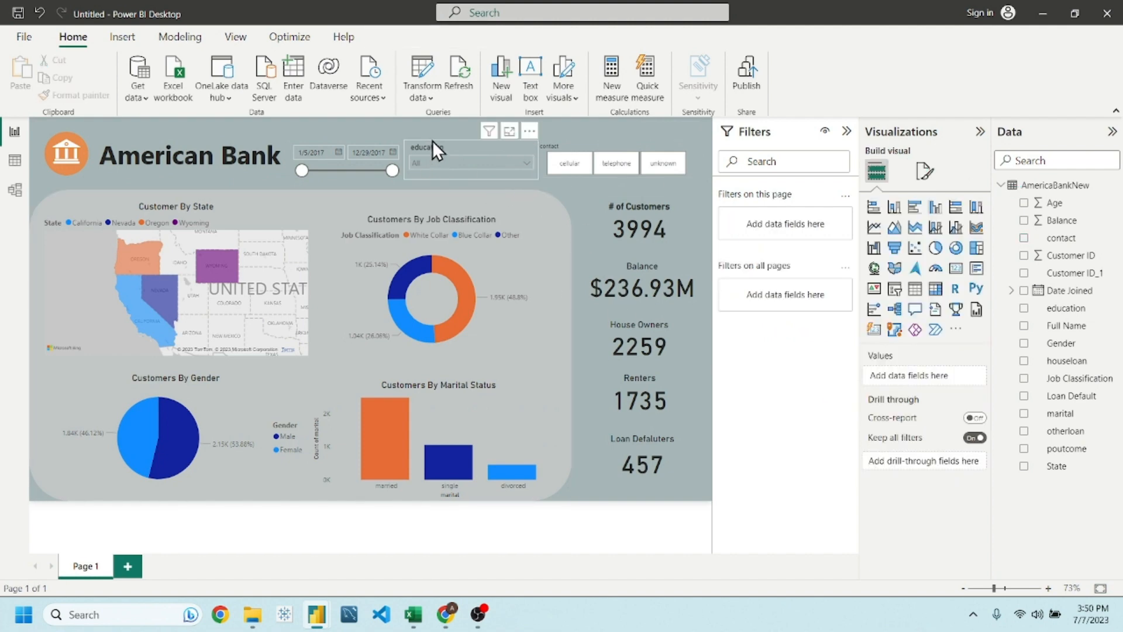
- Nudge the education and contact slicers in the header to fine-tune their alignment and spacing
left_click_drag(433, 140, 433, 142)
left_click(499, 129)
left_click_drag(583, 143, 585, 143)
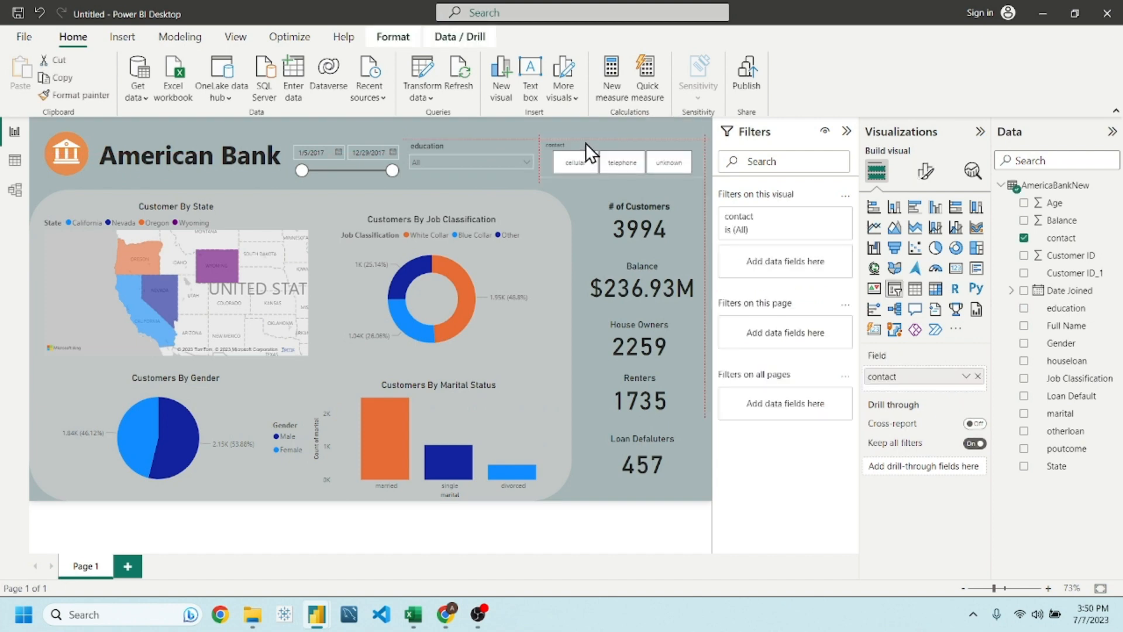
left_click(461, 125)
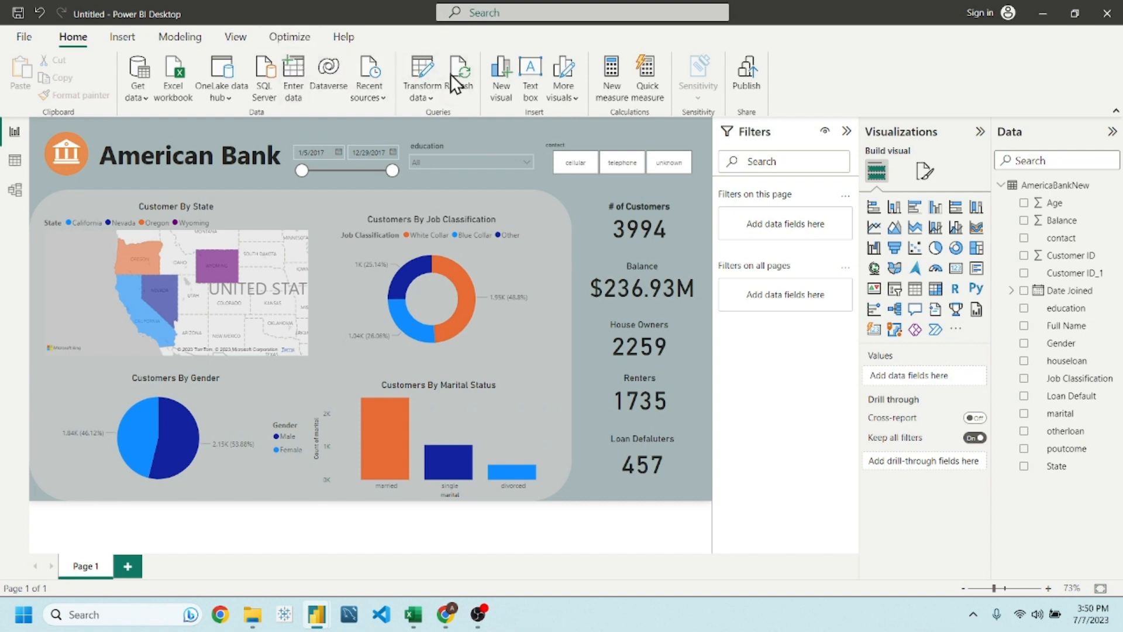
- Insert a line shape and stretch it across the page as a divider between the header and the visuals
left_click(115, 37)
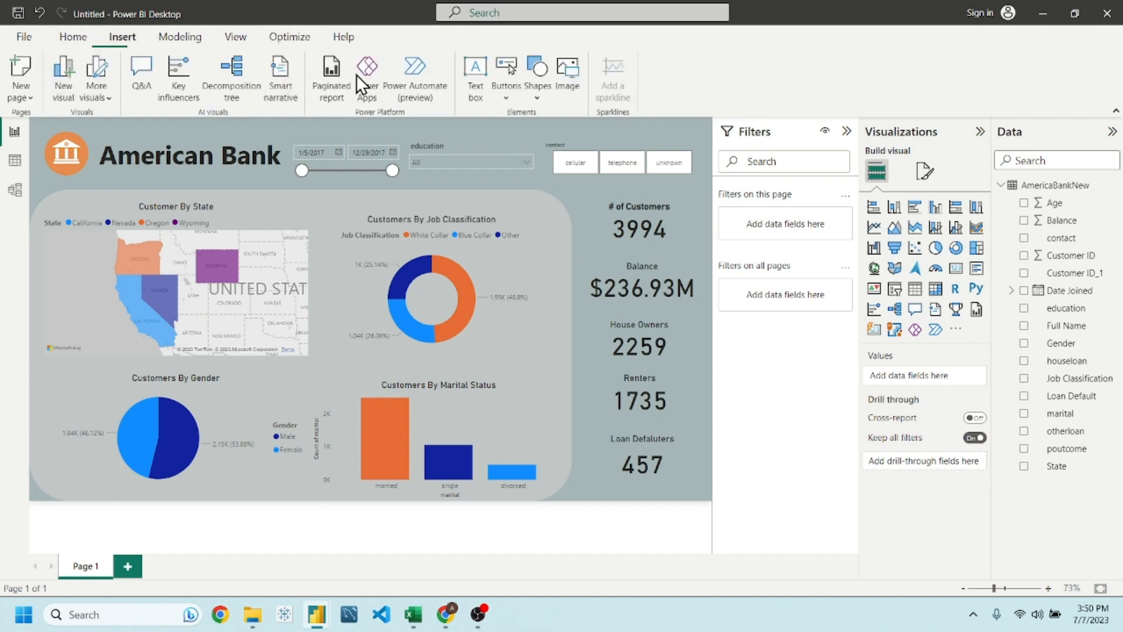
left_click(535, 98)
left_click(619, 284)
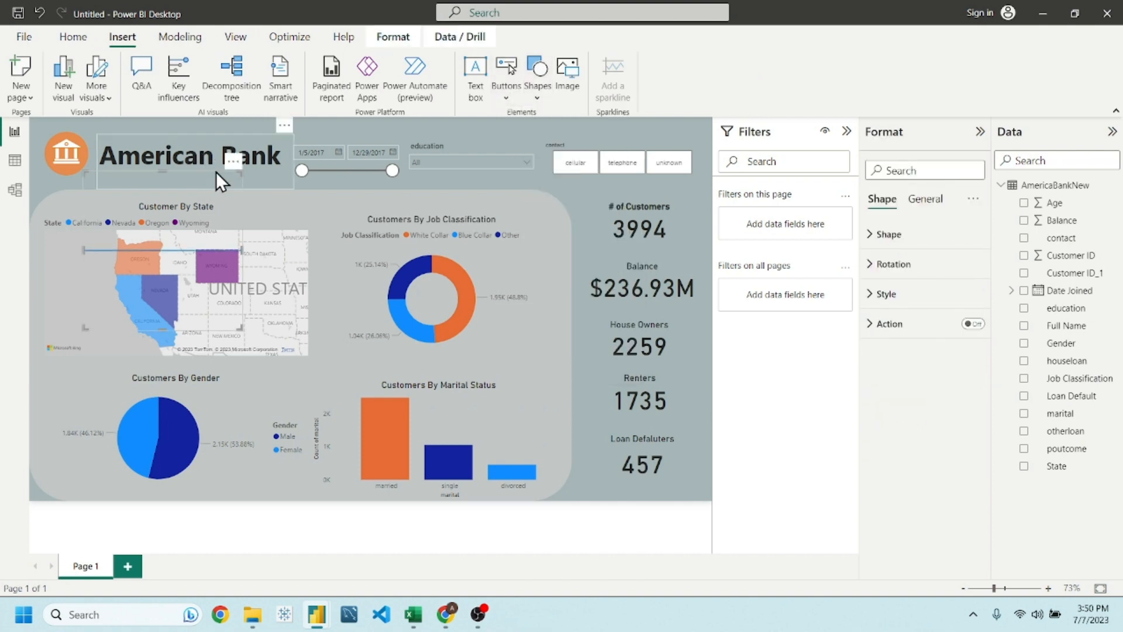
left_click_drag(189, 241, 143, 187)
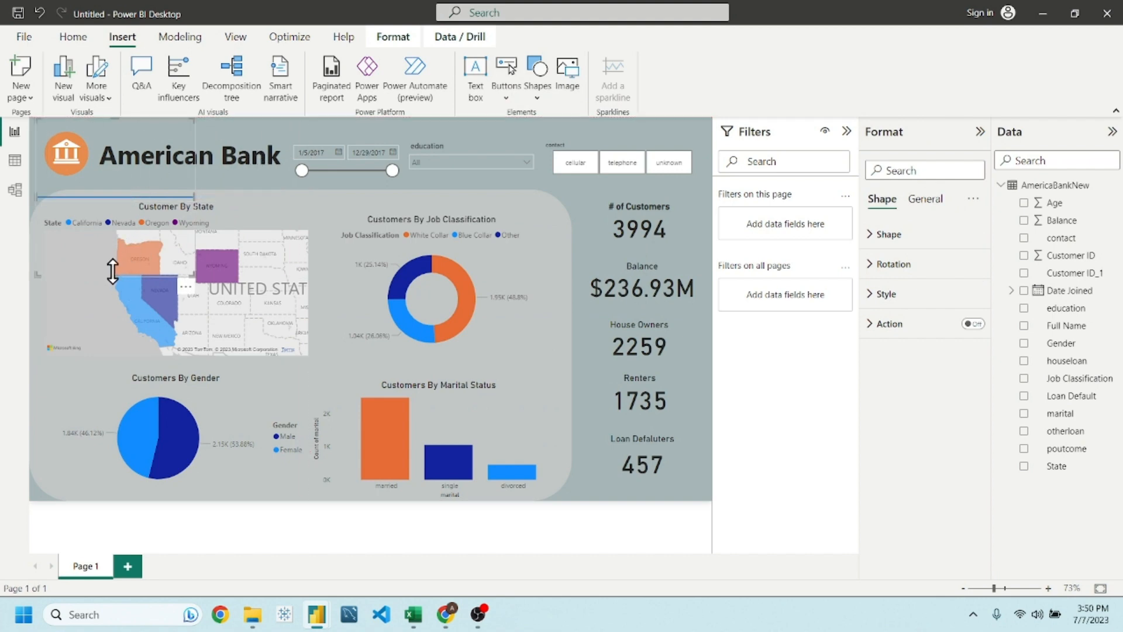
left_click_drag(118, 198, 702, 184)
left_click_drag(233, 183, 229, 181)
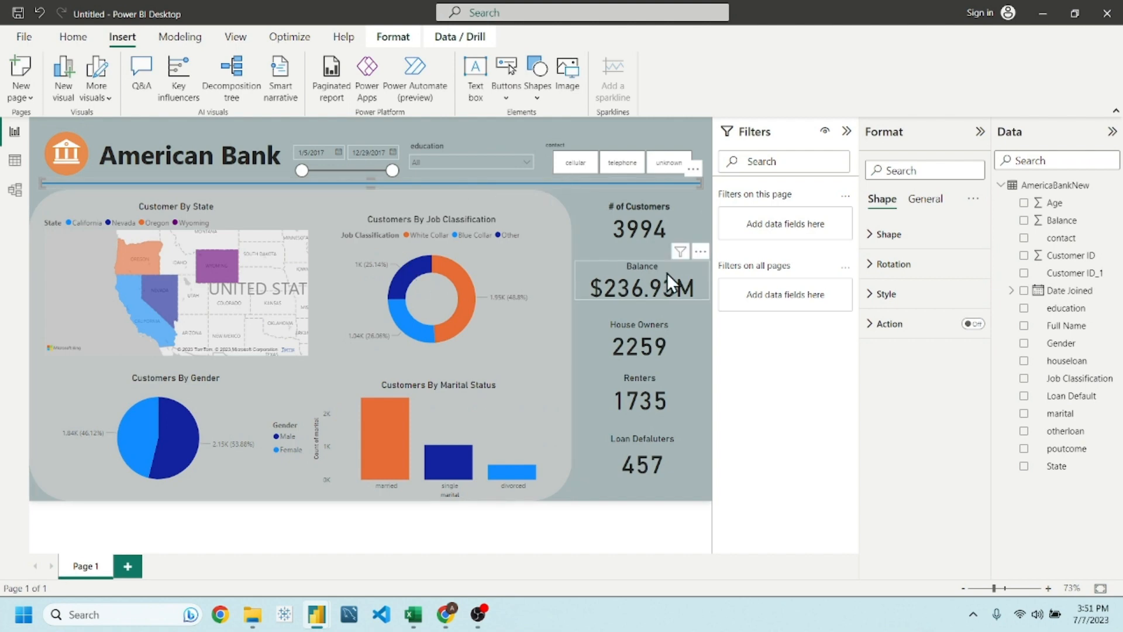
left_click_drag(418, 181, 416, 181)
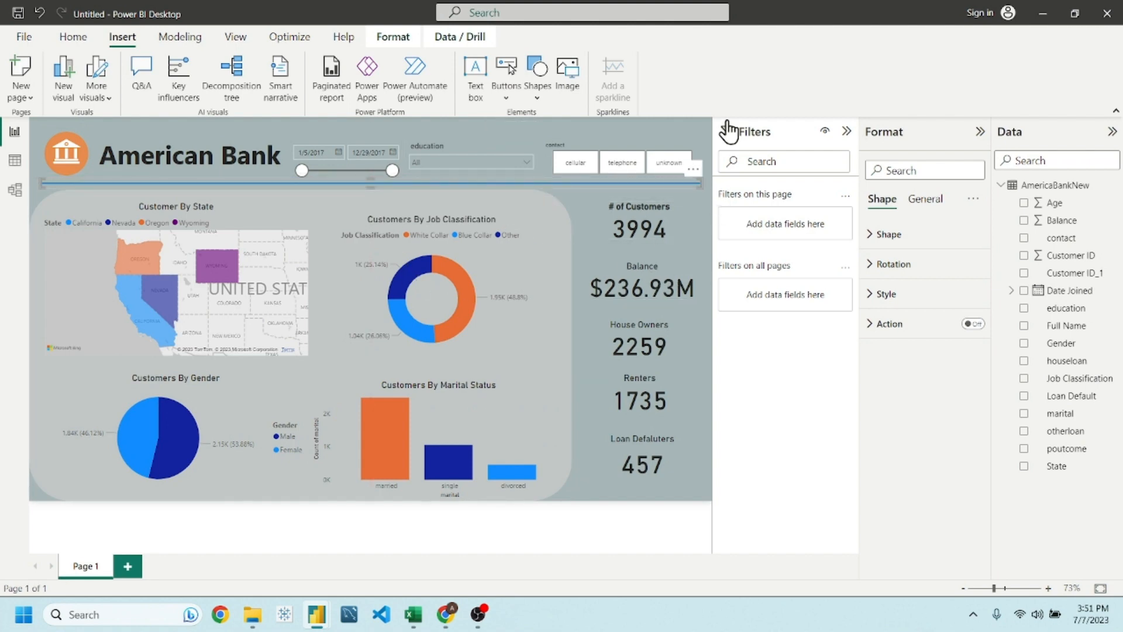
- Set the divider line's border color to black
left_click(905, 295)
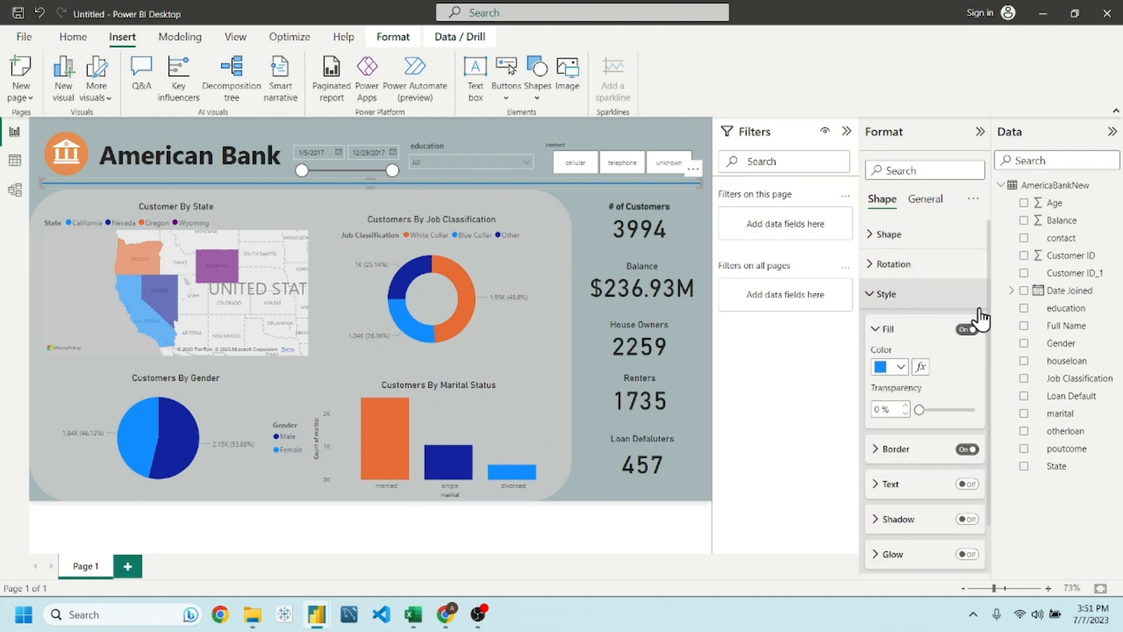
left_click(899, 367)
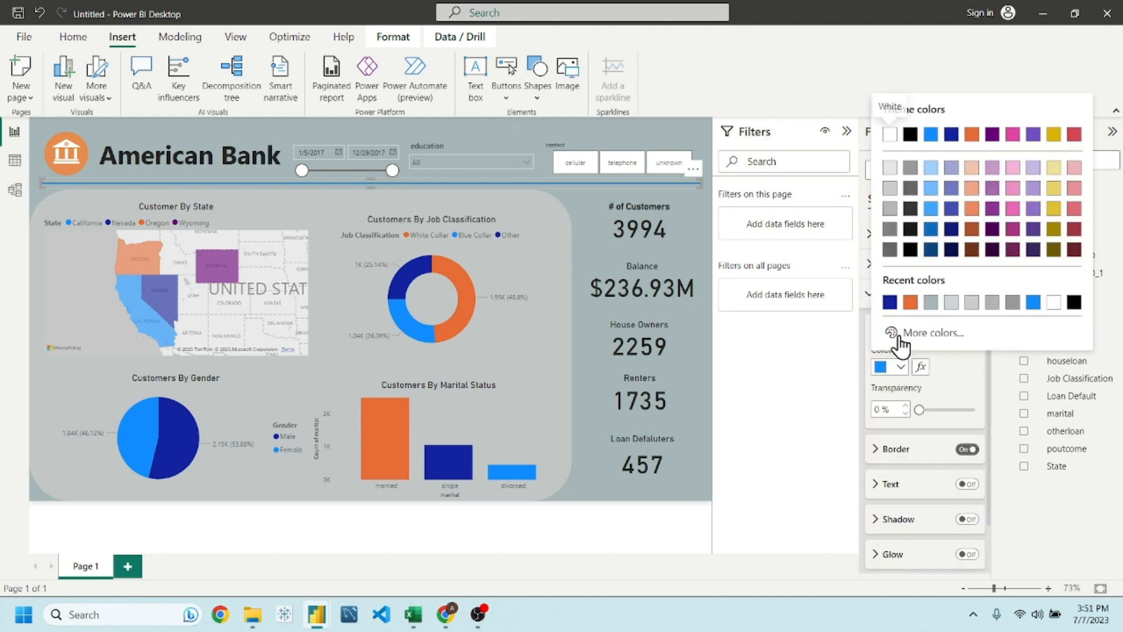
left_click(914, 444)
scroll(903, 433, "down", 1)
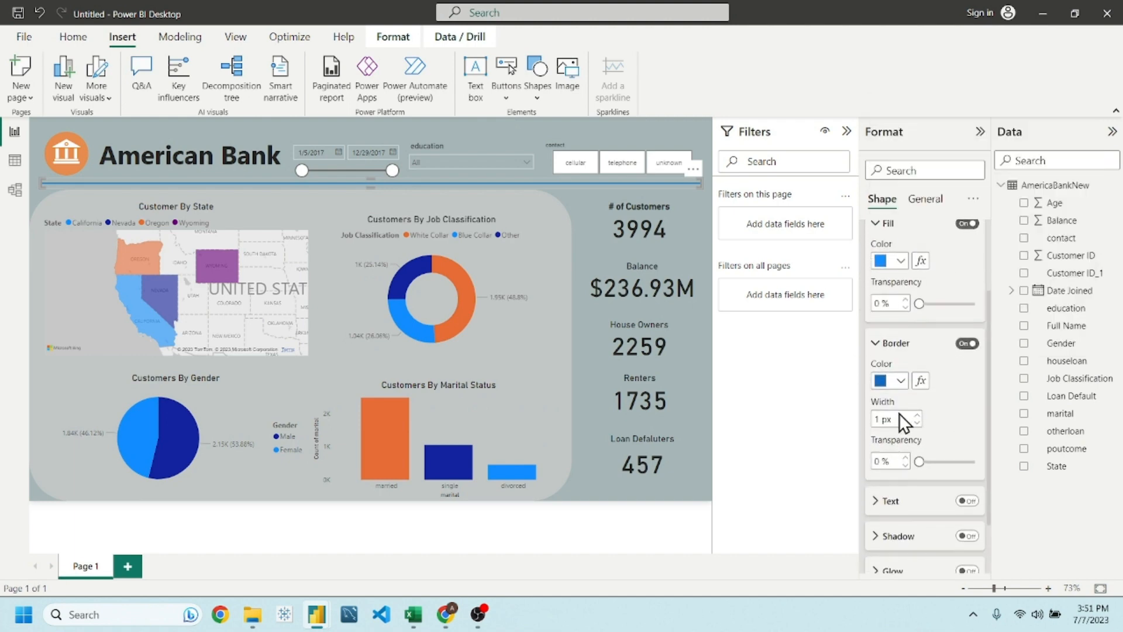
left_click(901, 380)
left_click(1073, 317)
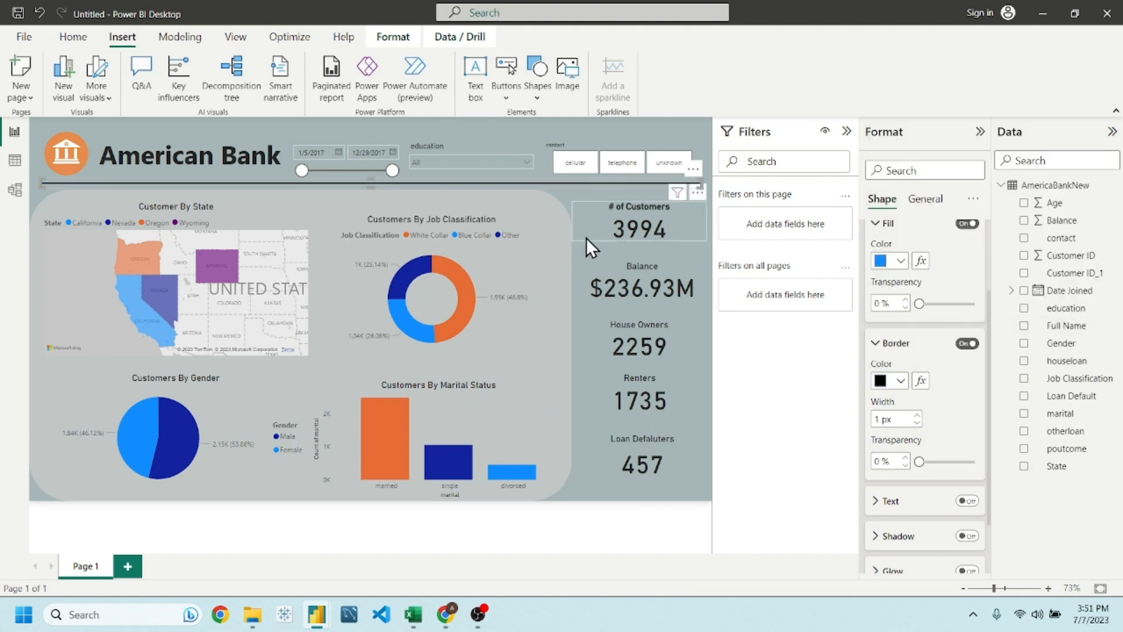
left_click(586, 123)
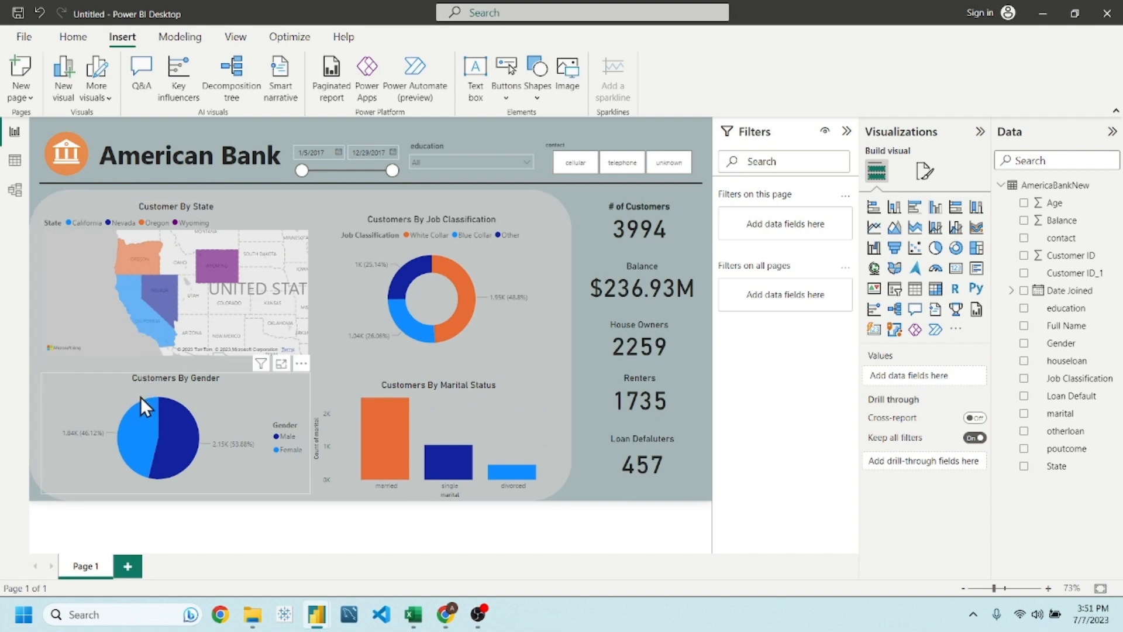
left_click(163, 383)
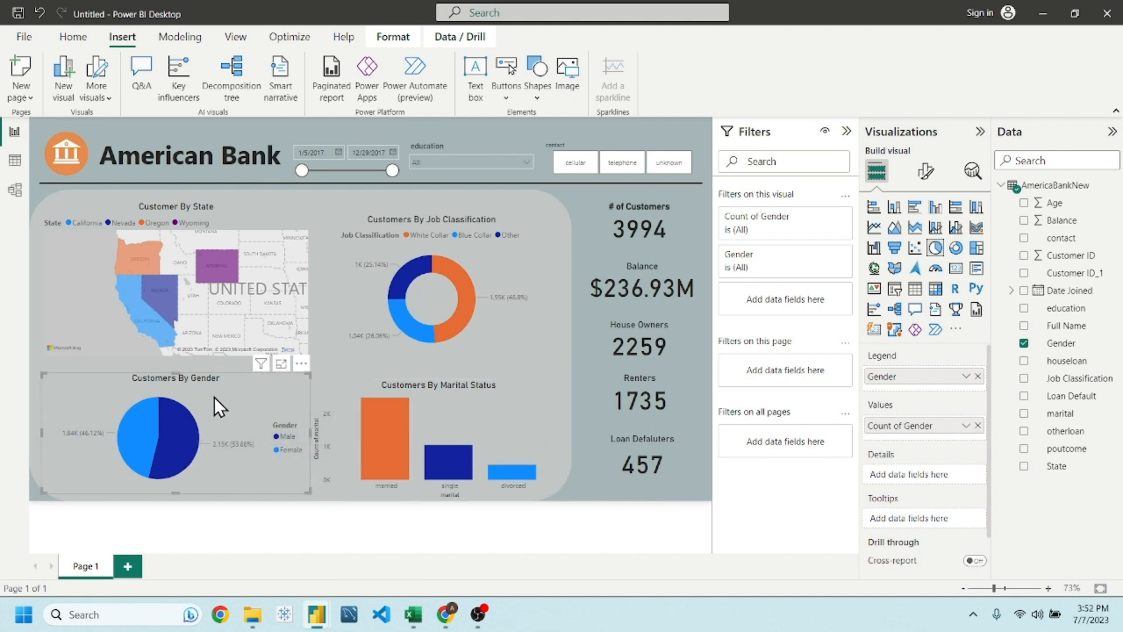
left_click(322, 229)
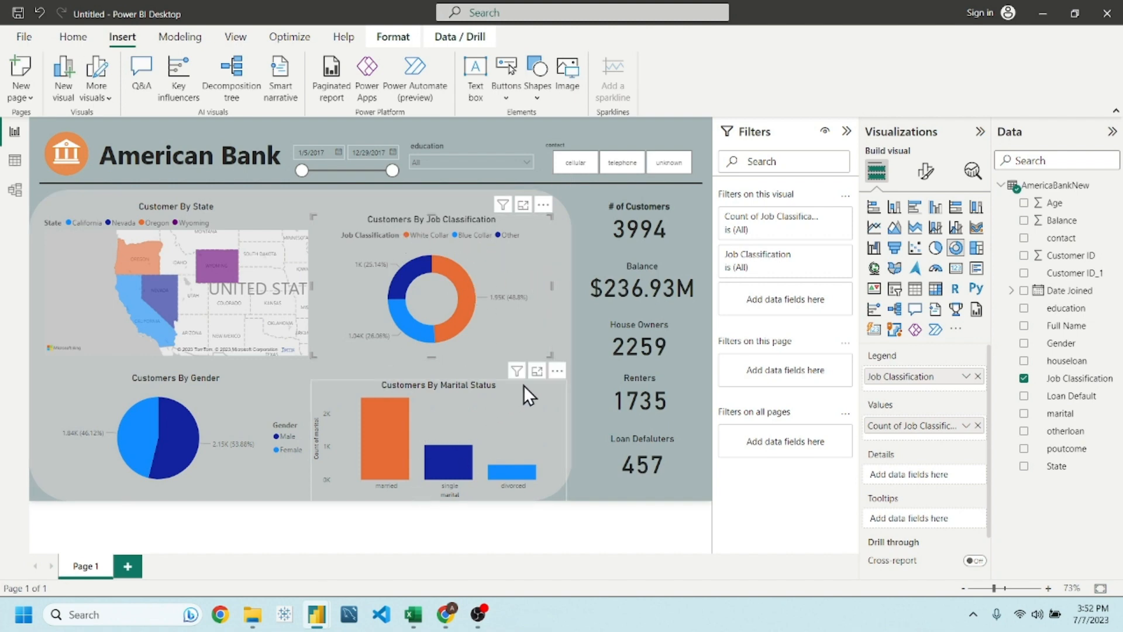
left_click(515, 406)
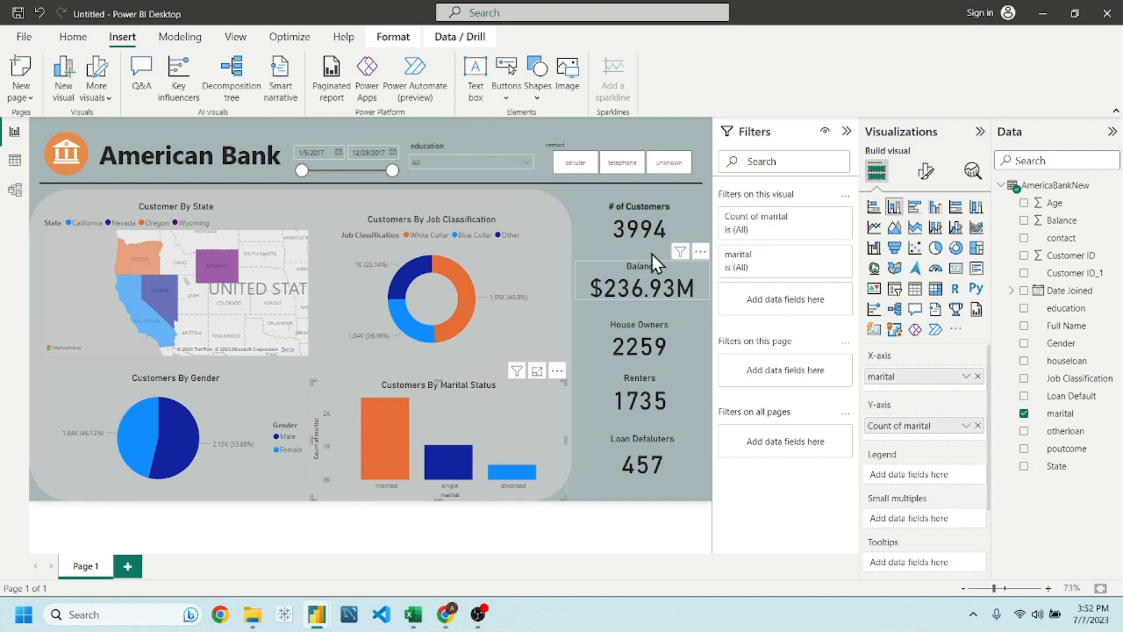
left_click(569, 199)
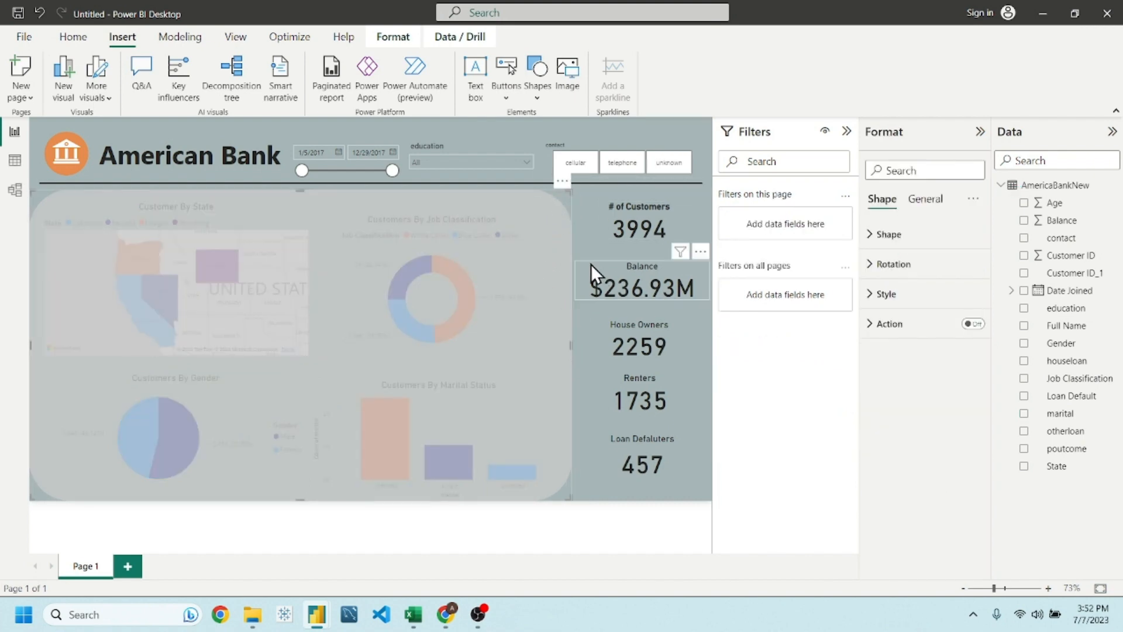
left_click(568, 116)
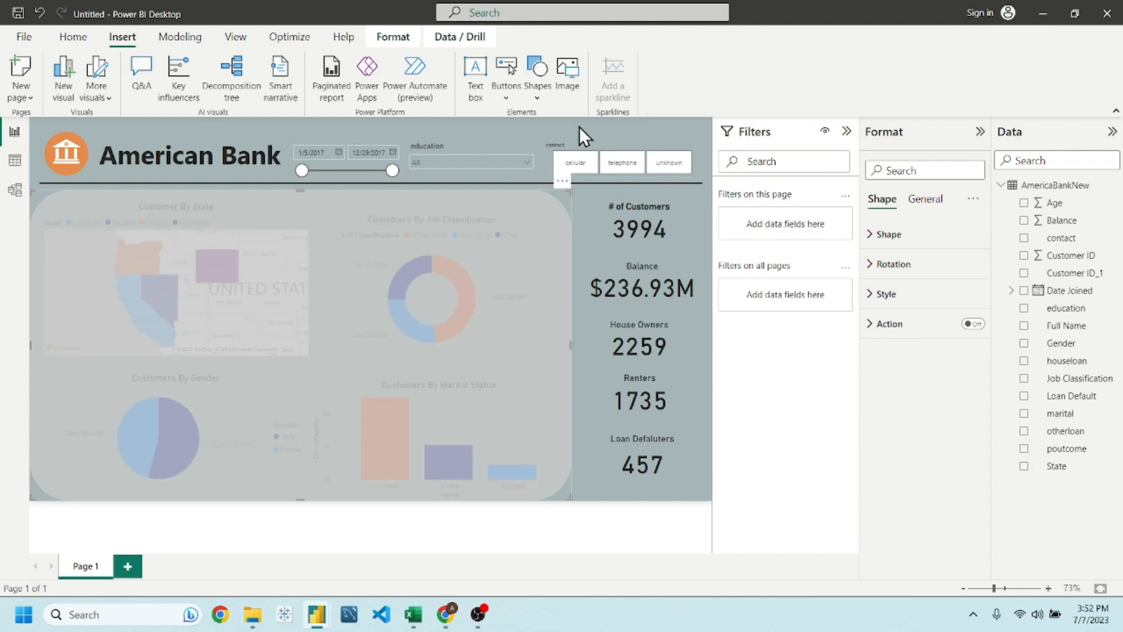
left_click(579, 126)
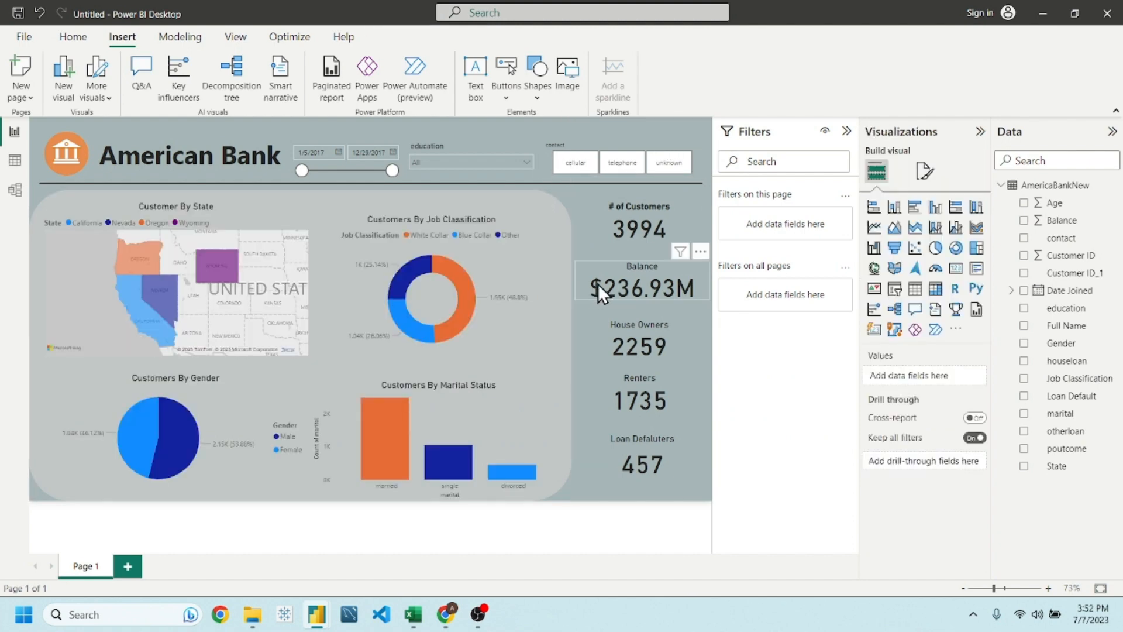